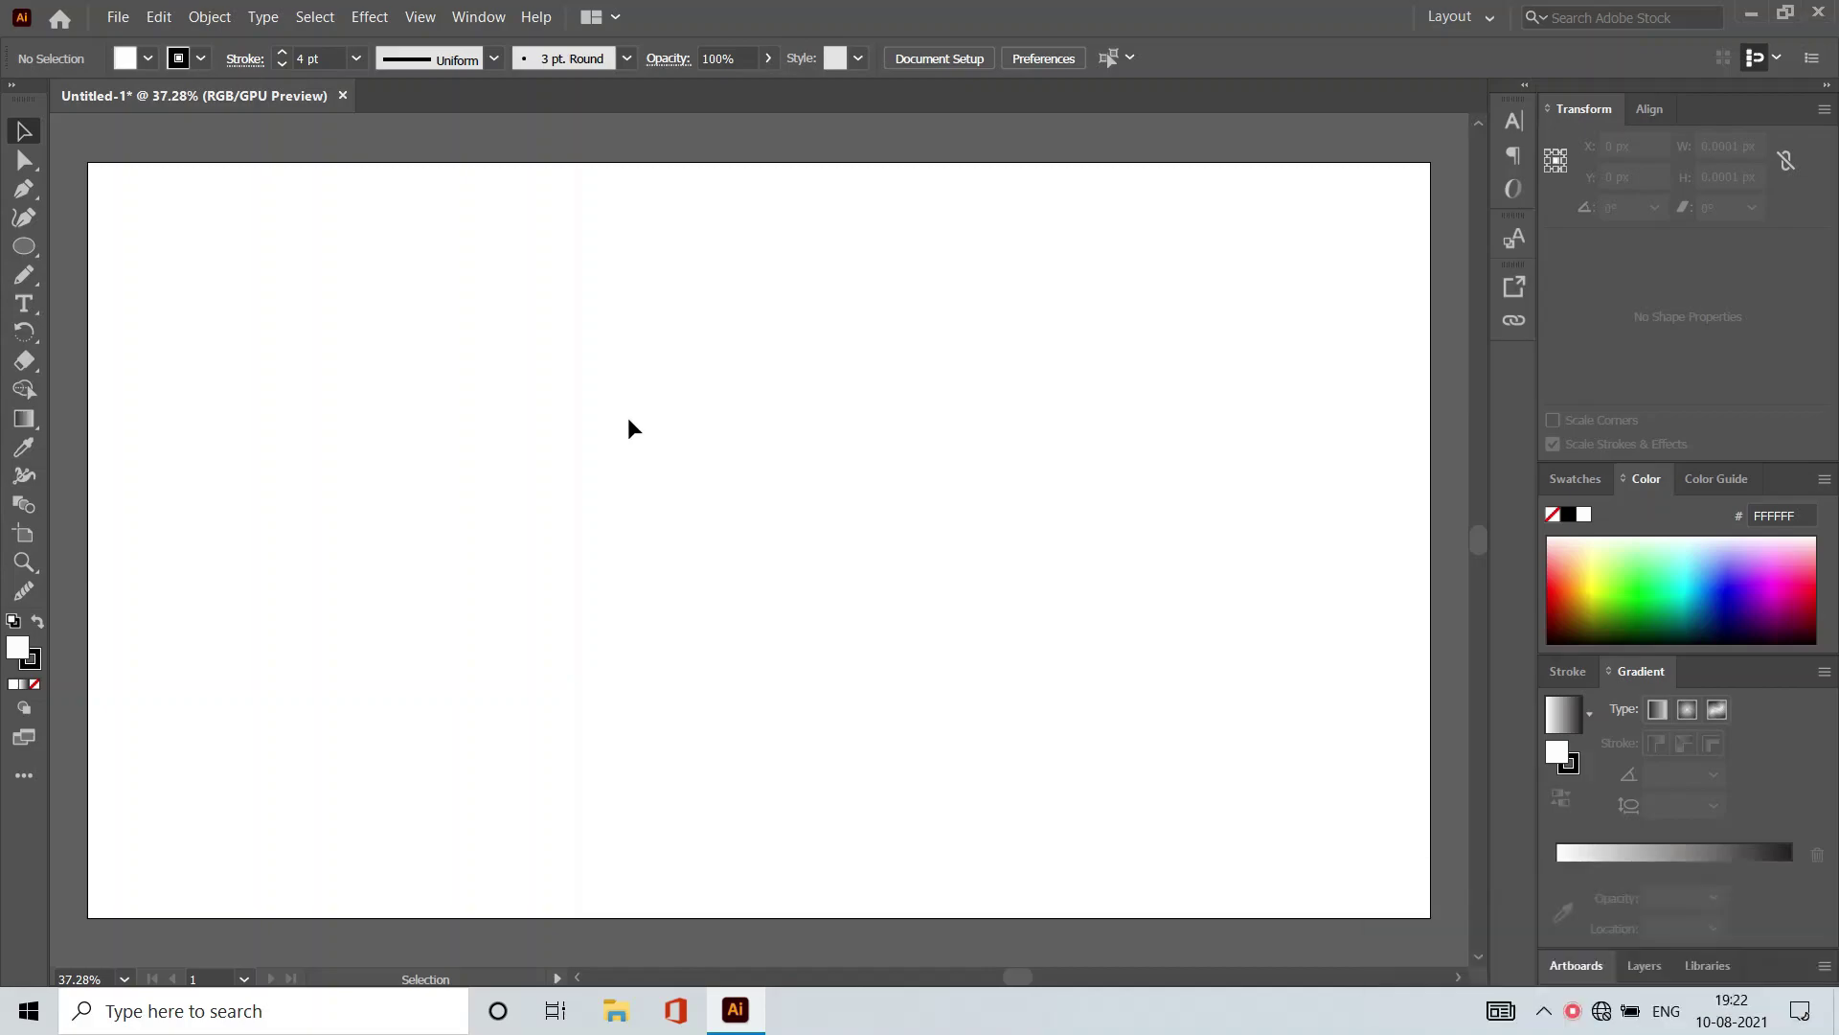
Step: Draw a large circle of about 900 px, then a second circle overlapping it
click(24, 246)
drag(415, 313, 939, 835)
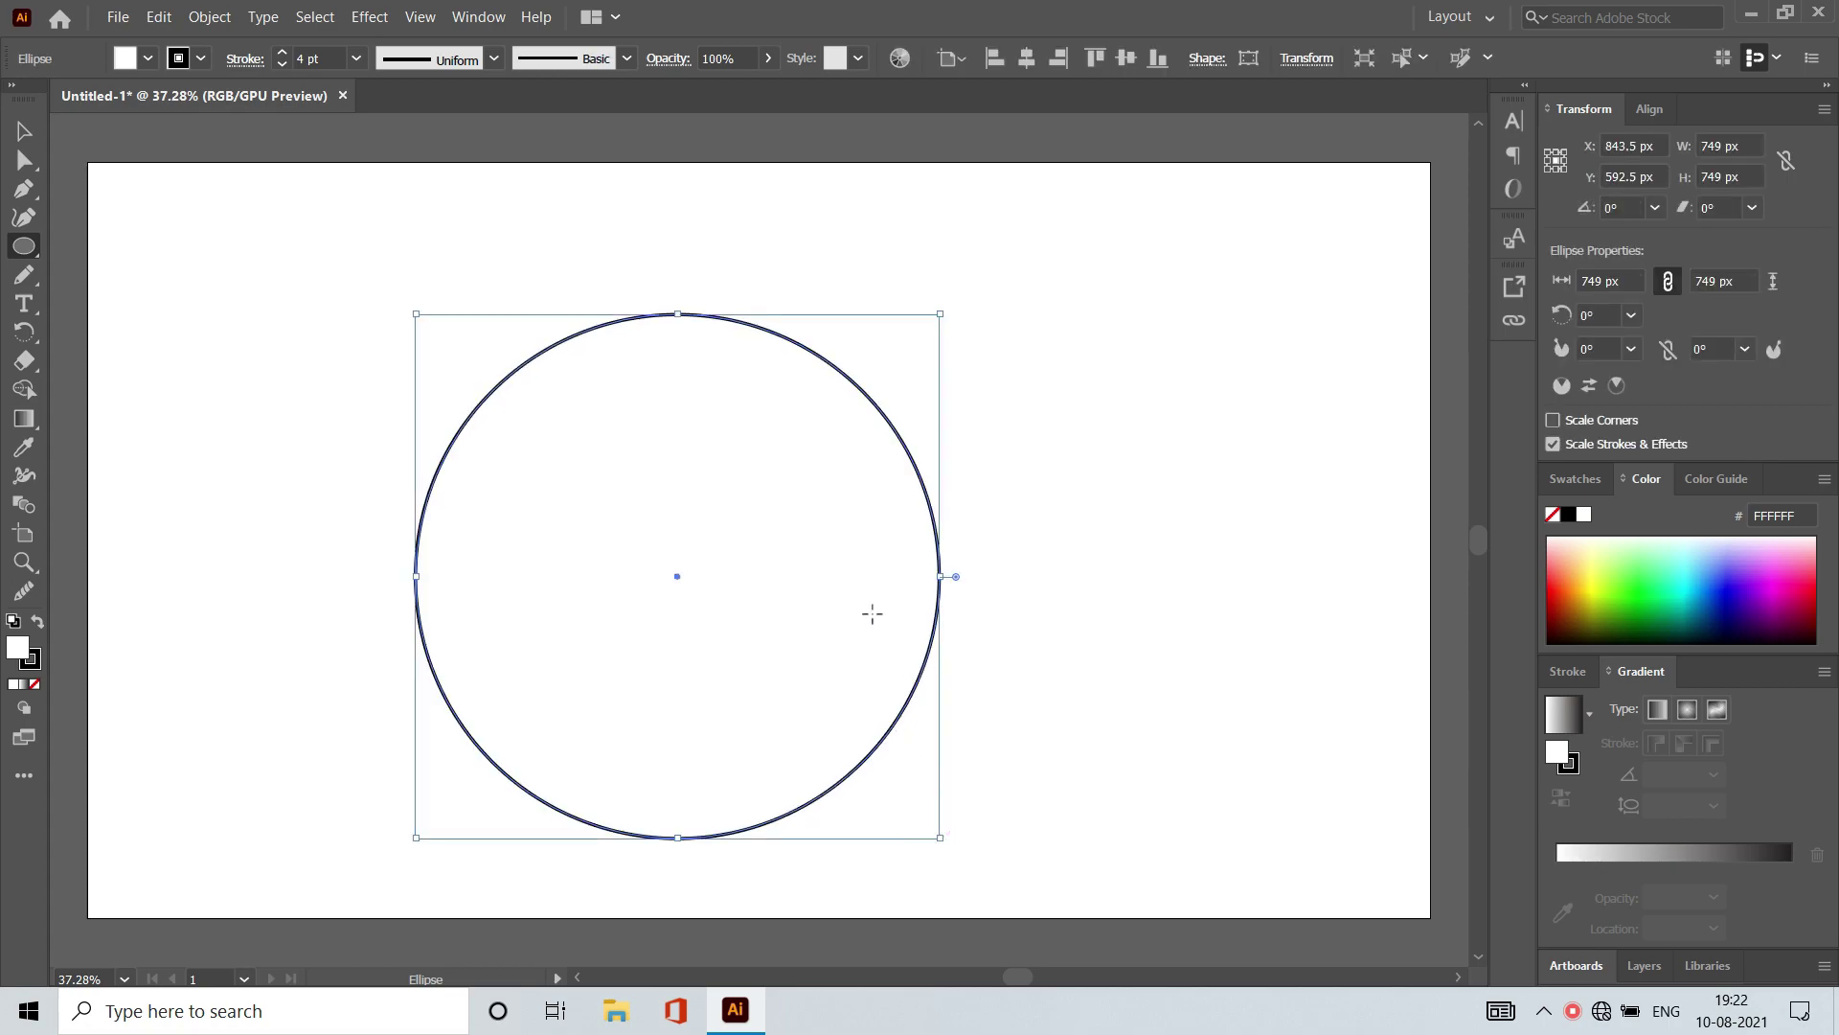
drag(941, 313, 1054, 193)
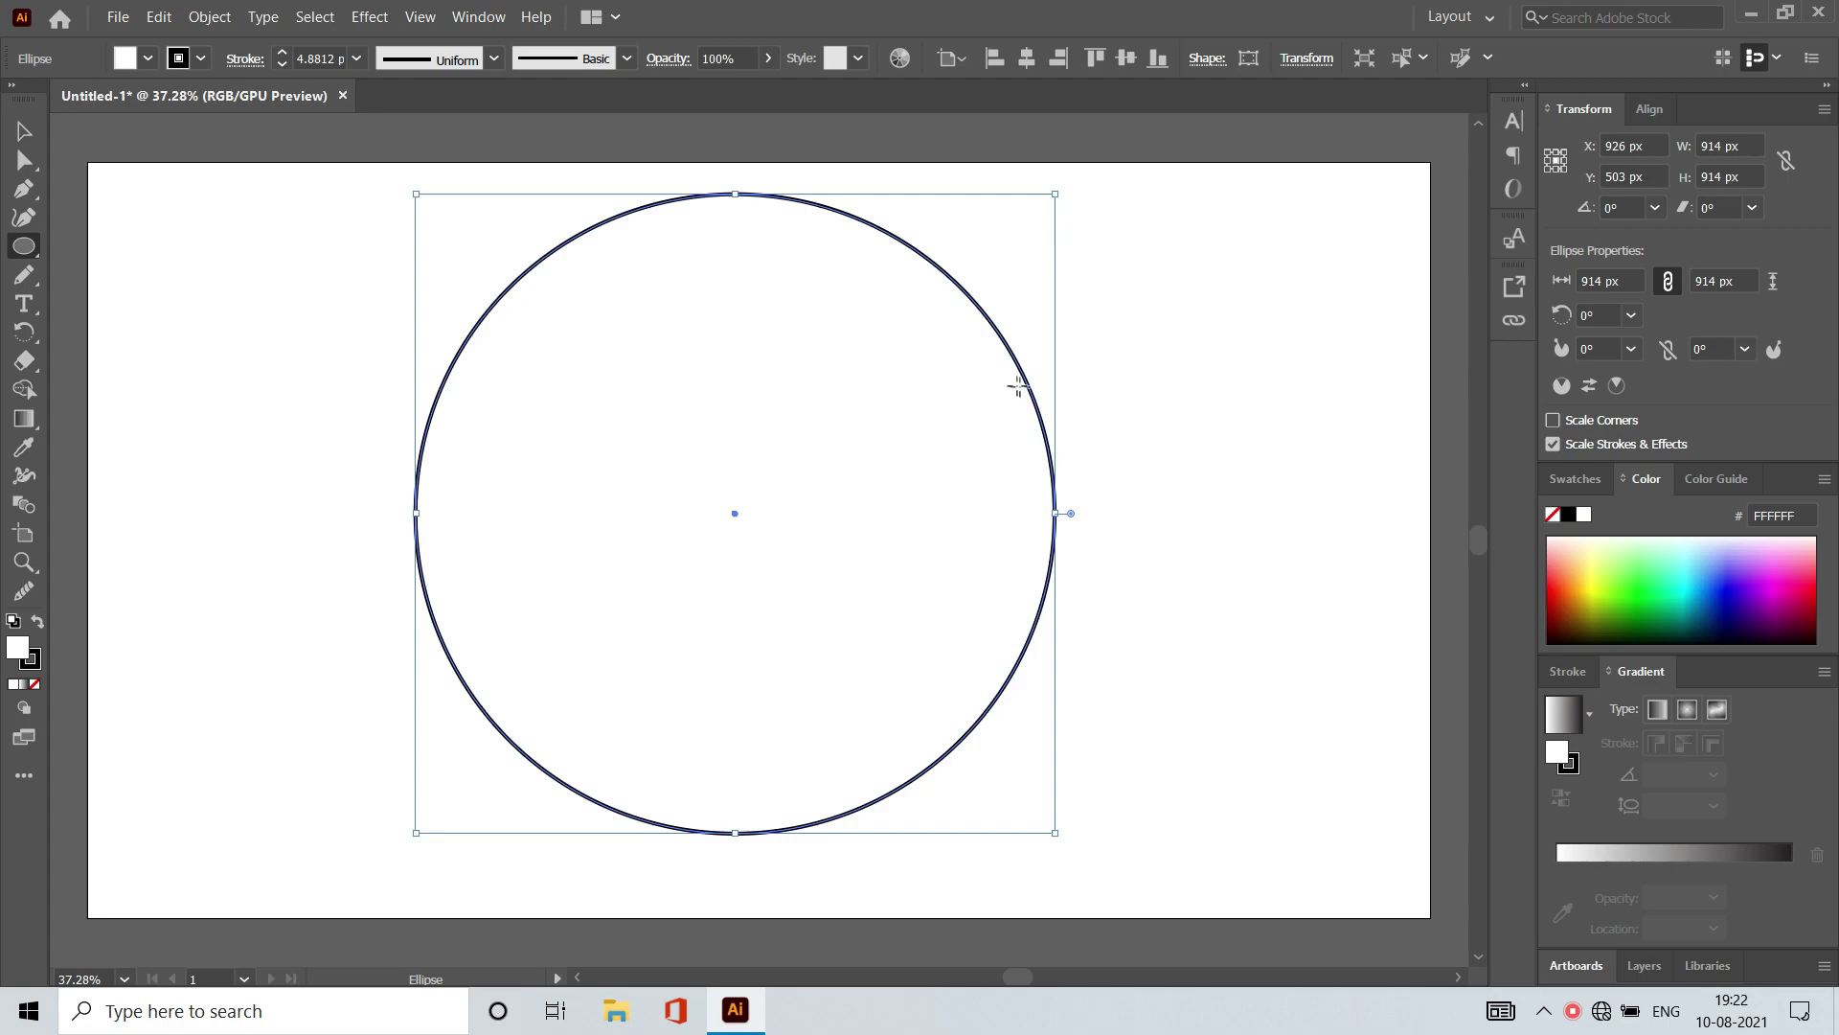
drag(632, 298, 1202, 864)
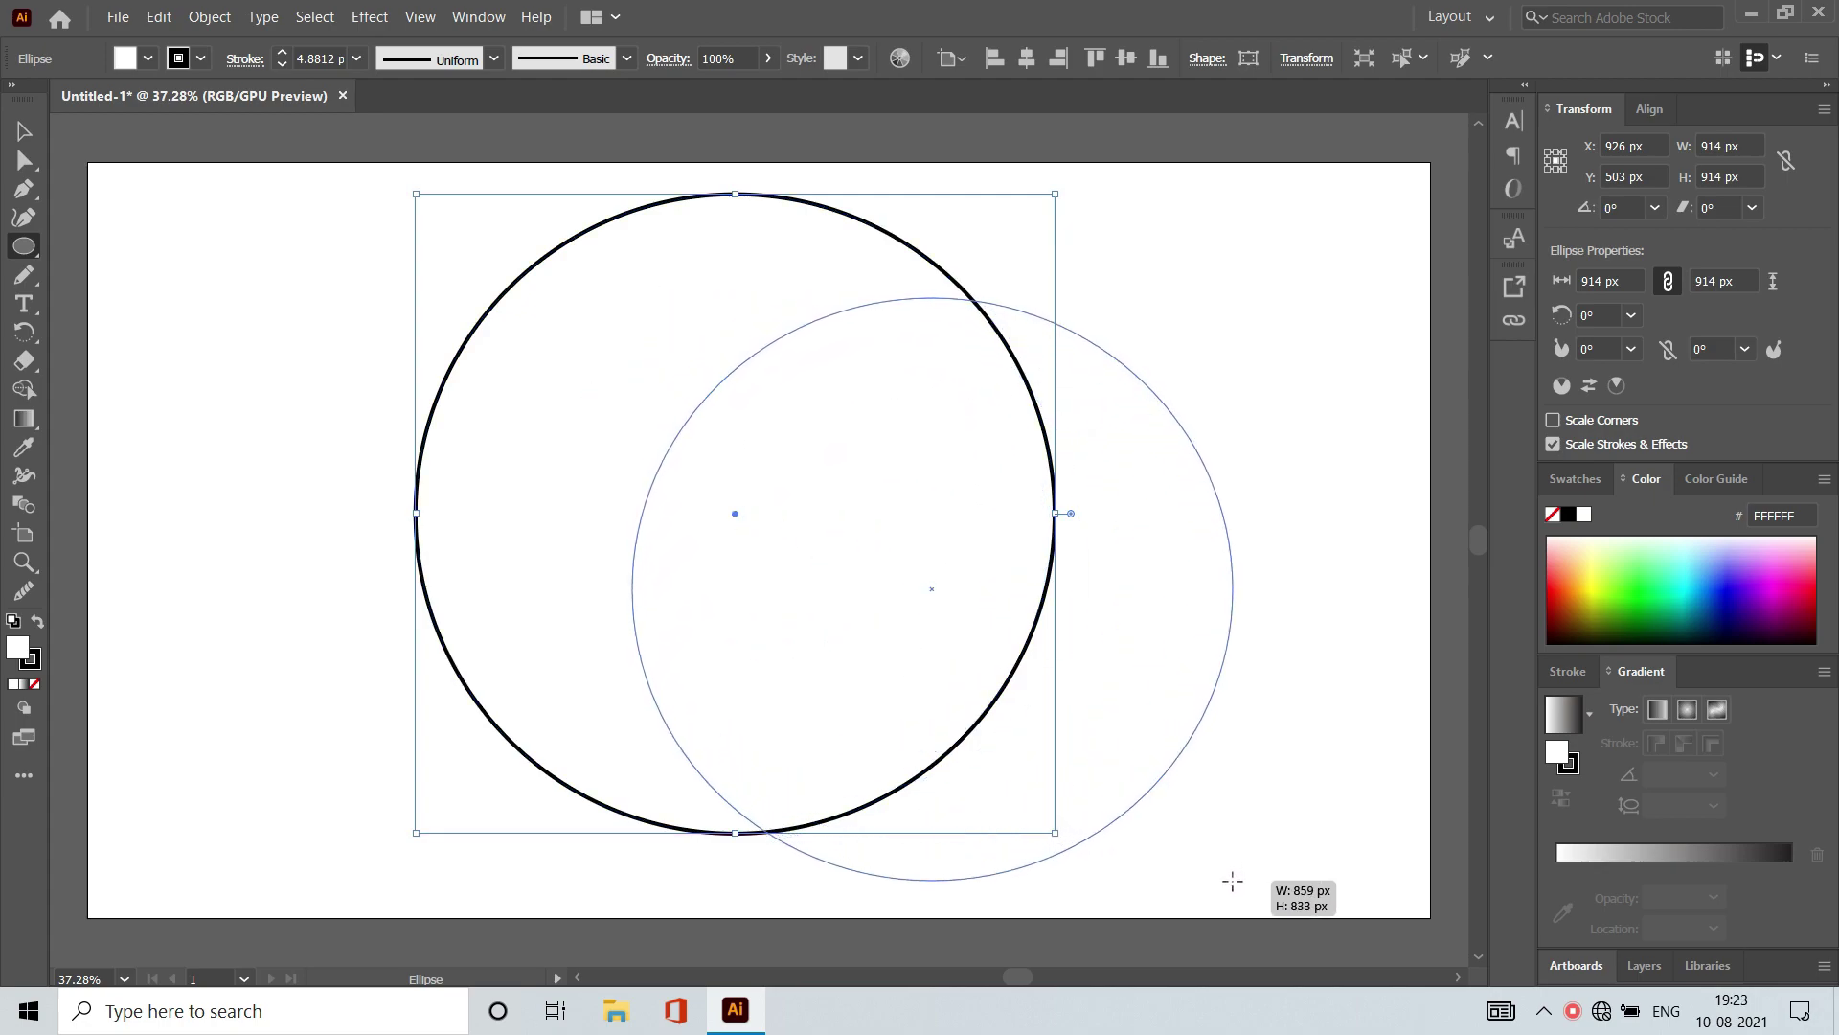
drag(1202, 864, 1229, 901)
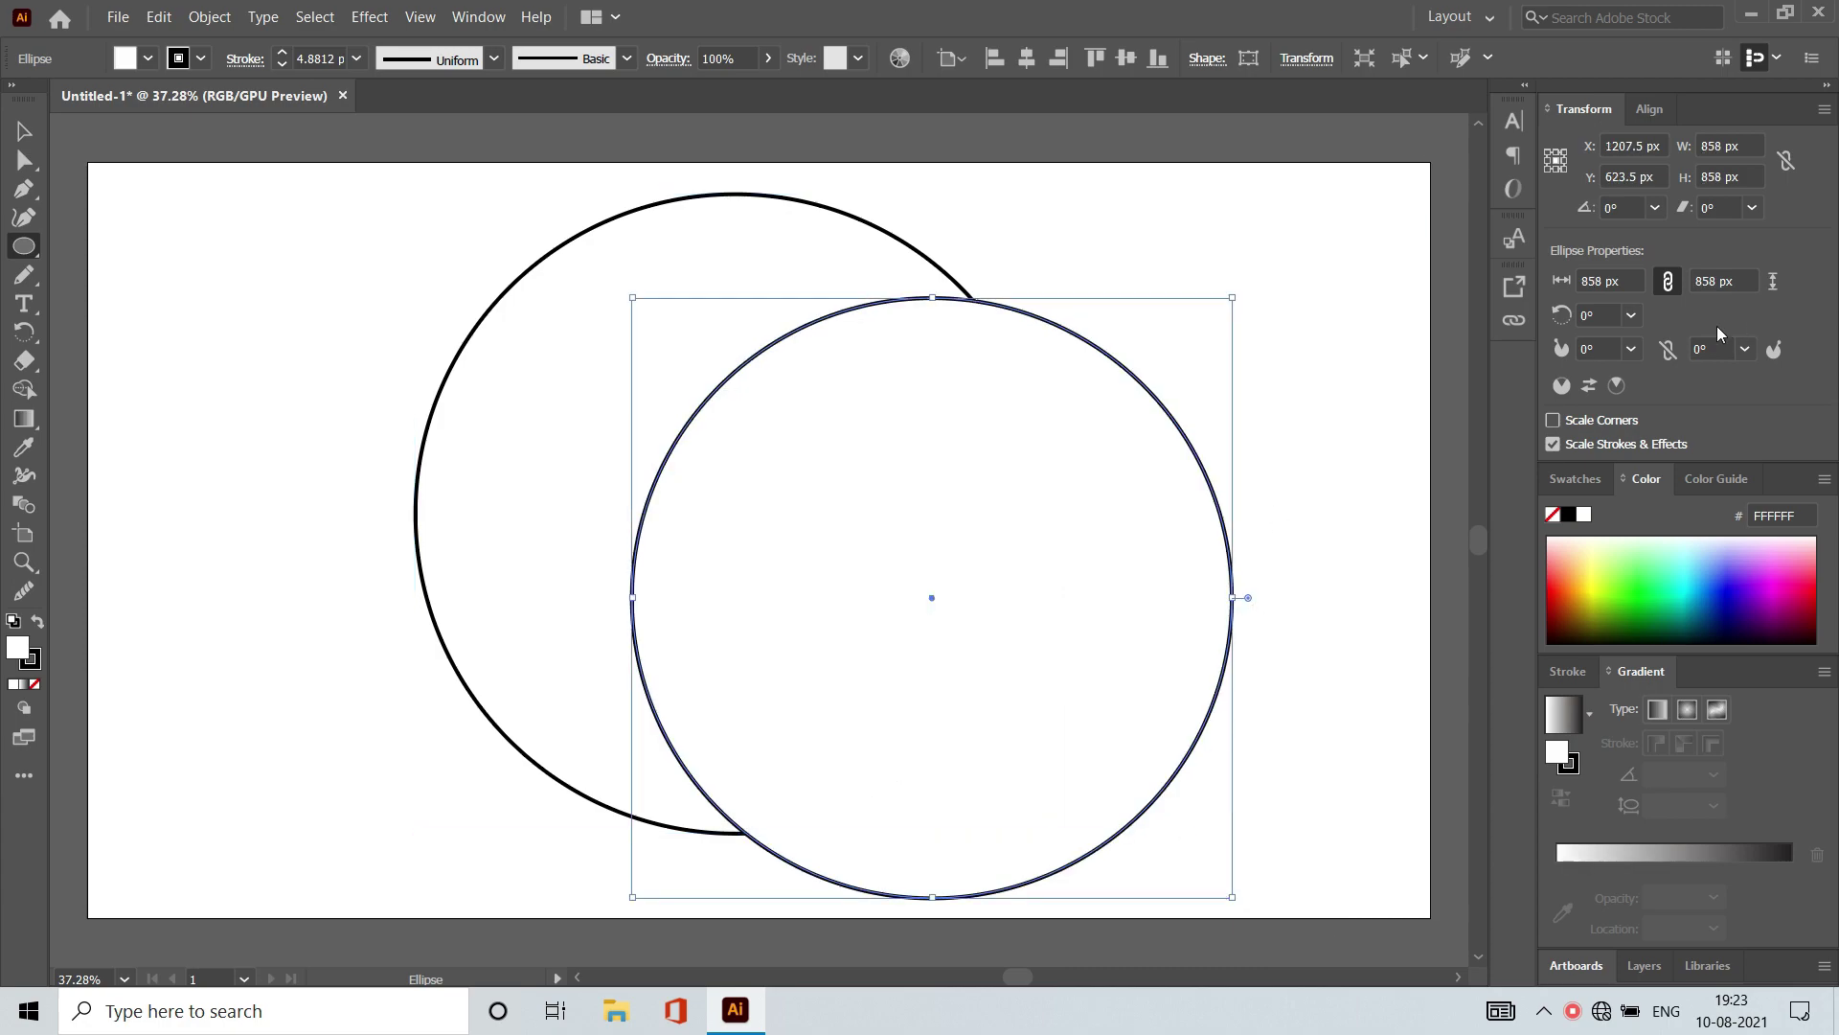
Step: Give the second circle no fill and move it mostly over the first, shifted slightly right
click(1553, 515)
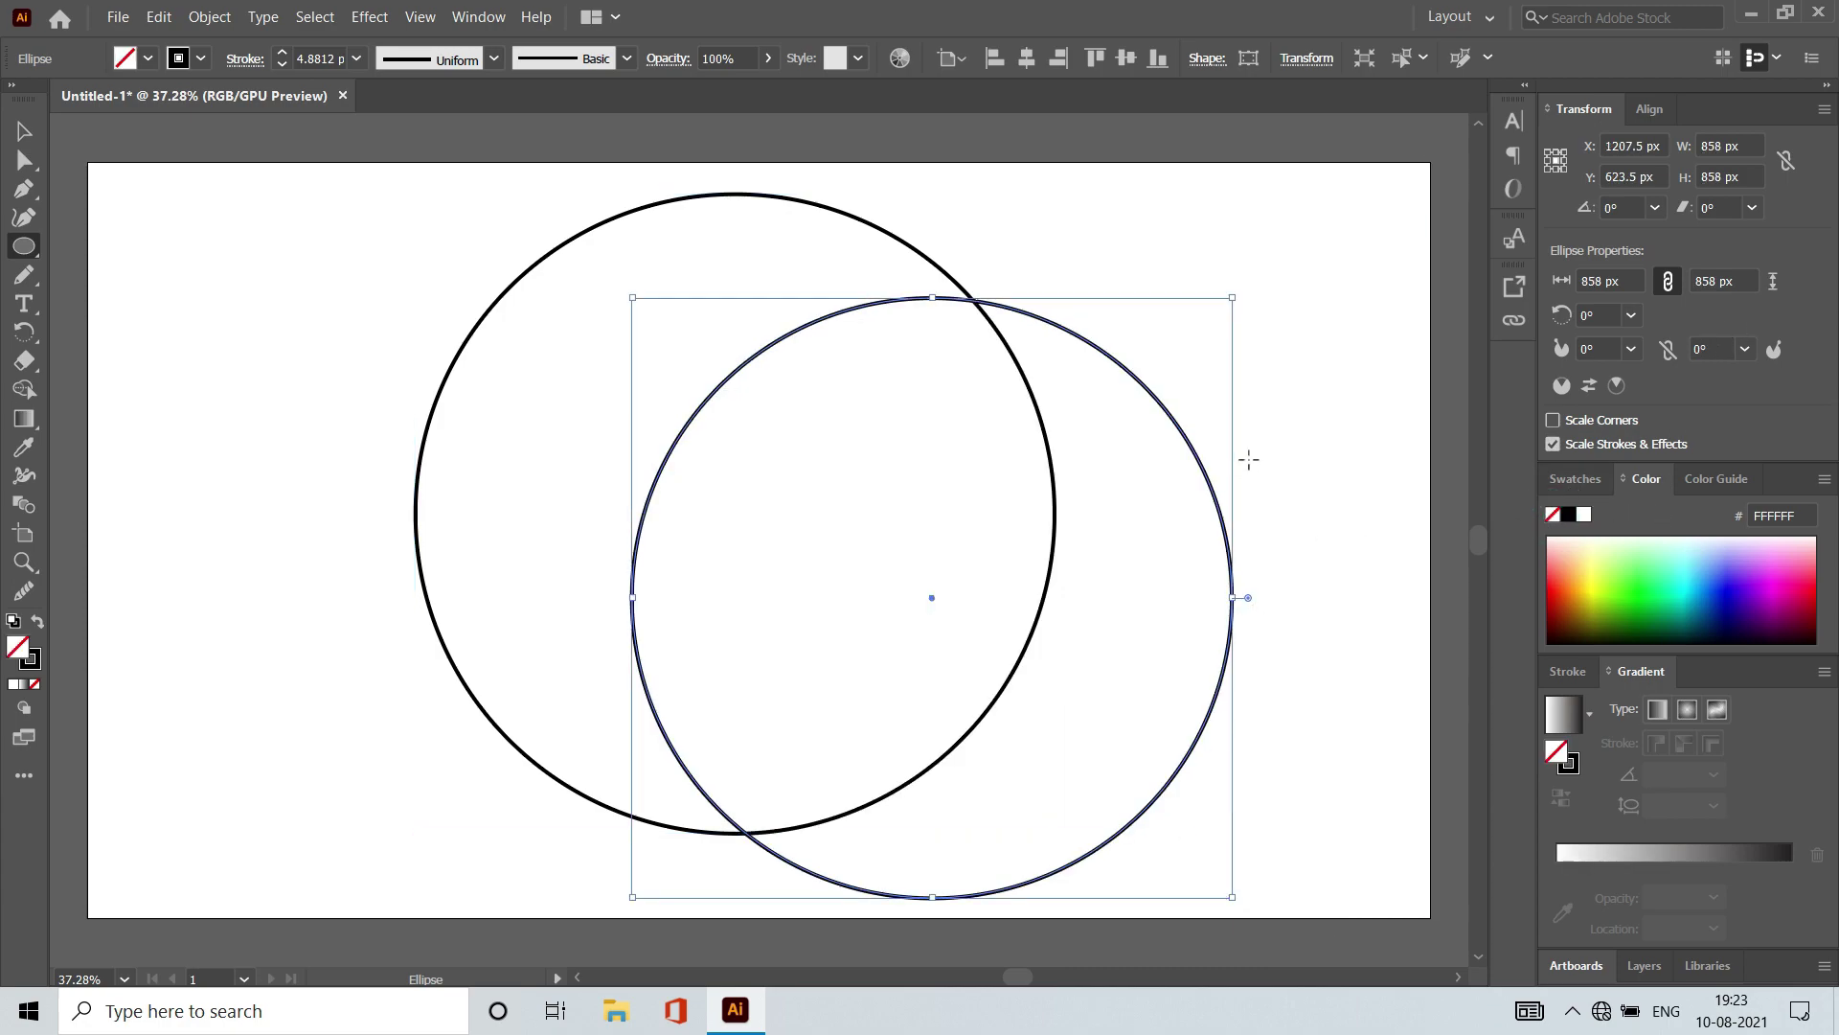
key(Up)
key(Up)
key(Up)
key(Up)
key(Up)
key(Up)
key(Left)
key(Left)
key(Left)
key(Left)
key(Left)
key(Left)
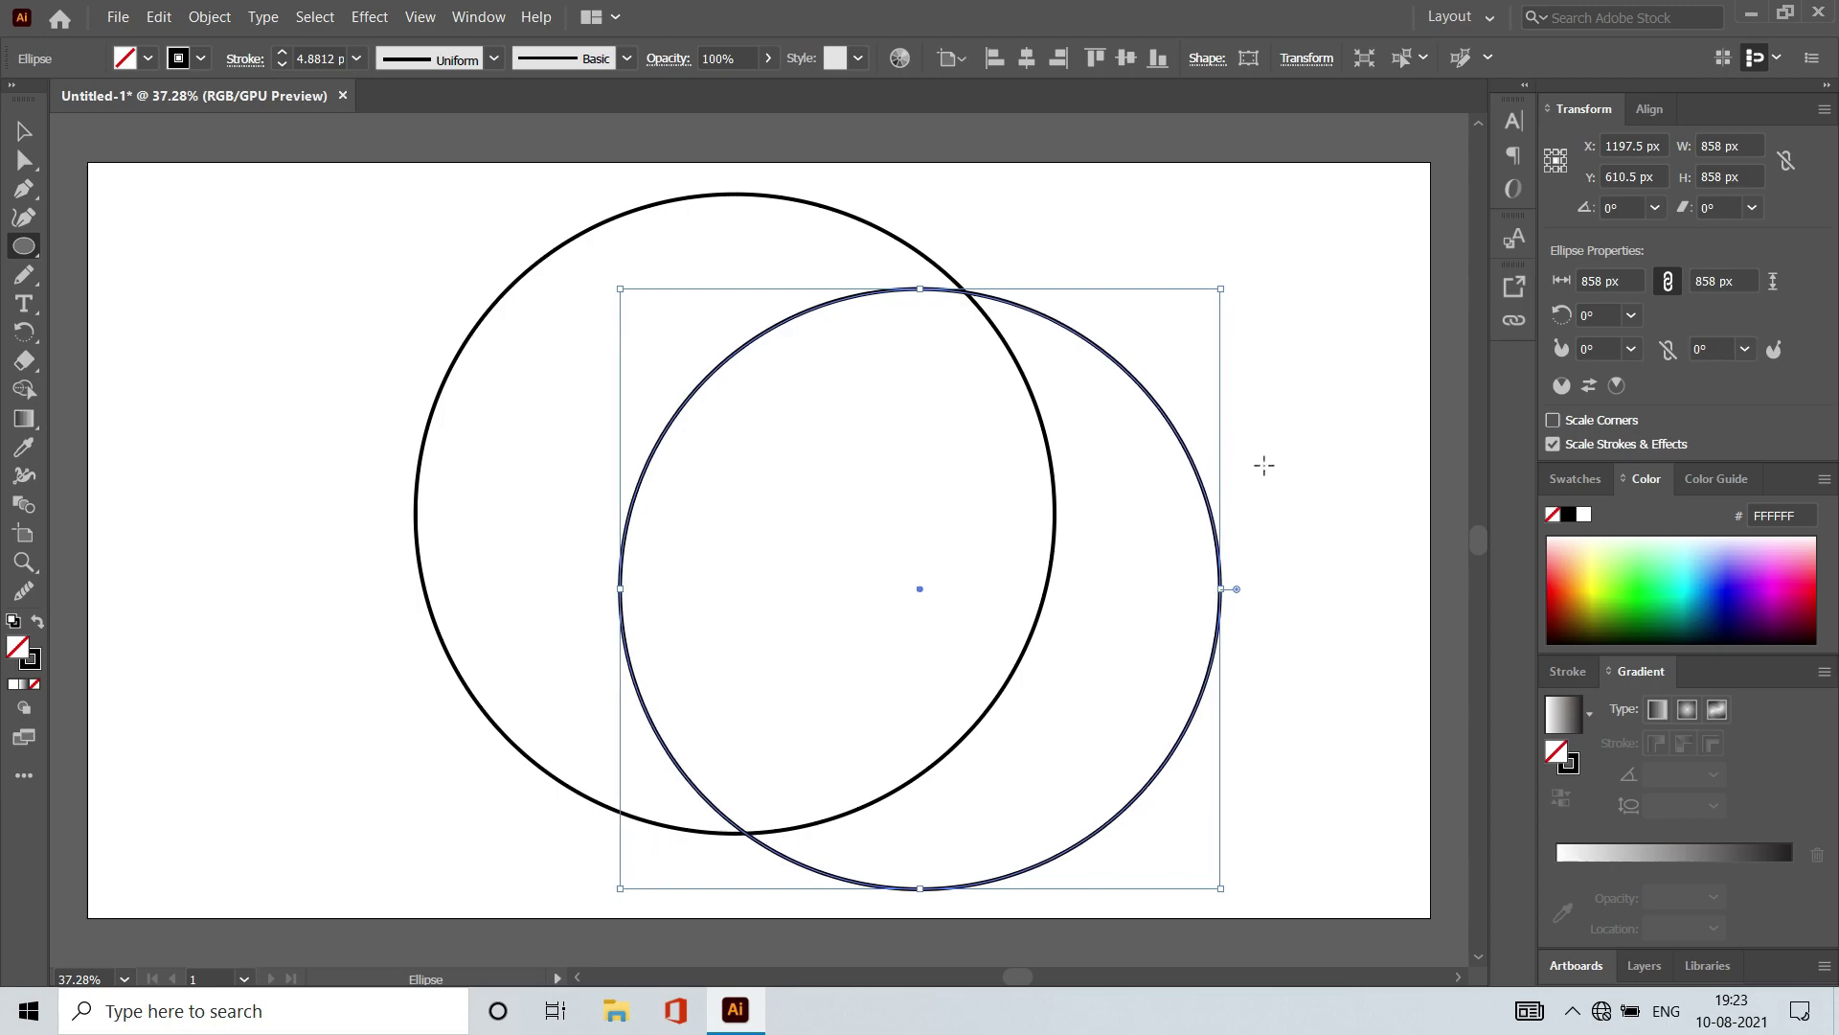
key(Left)
key(Left)
key(Left)
mouse_move(908, 588)
mouse_down()
mouse_move(786, 538)
mouse_move(796, 513)
mouse_up()
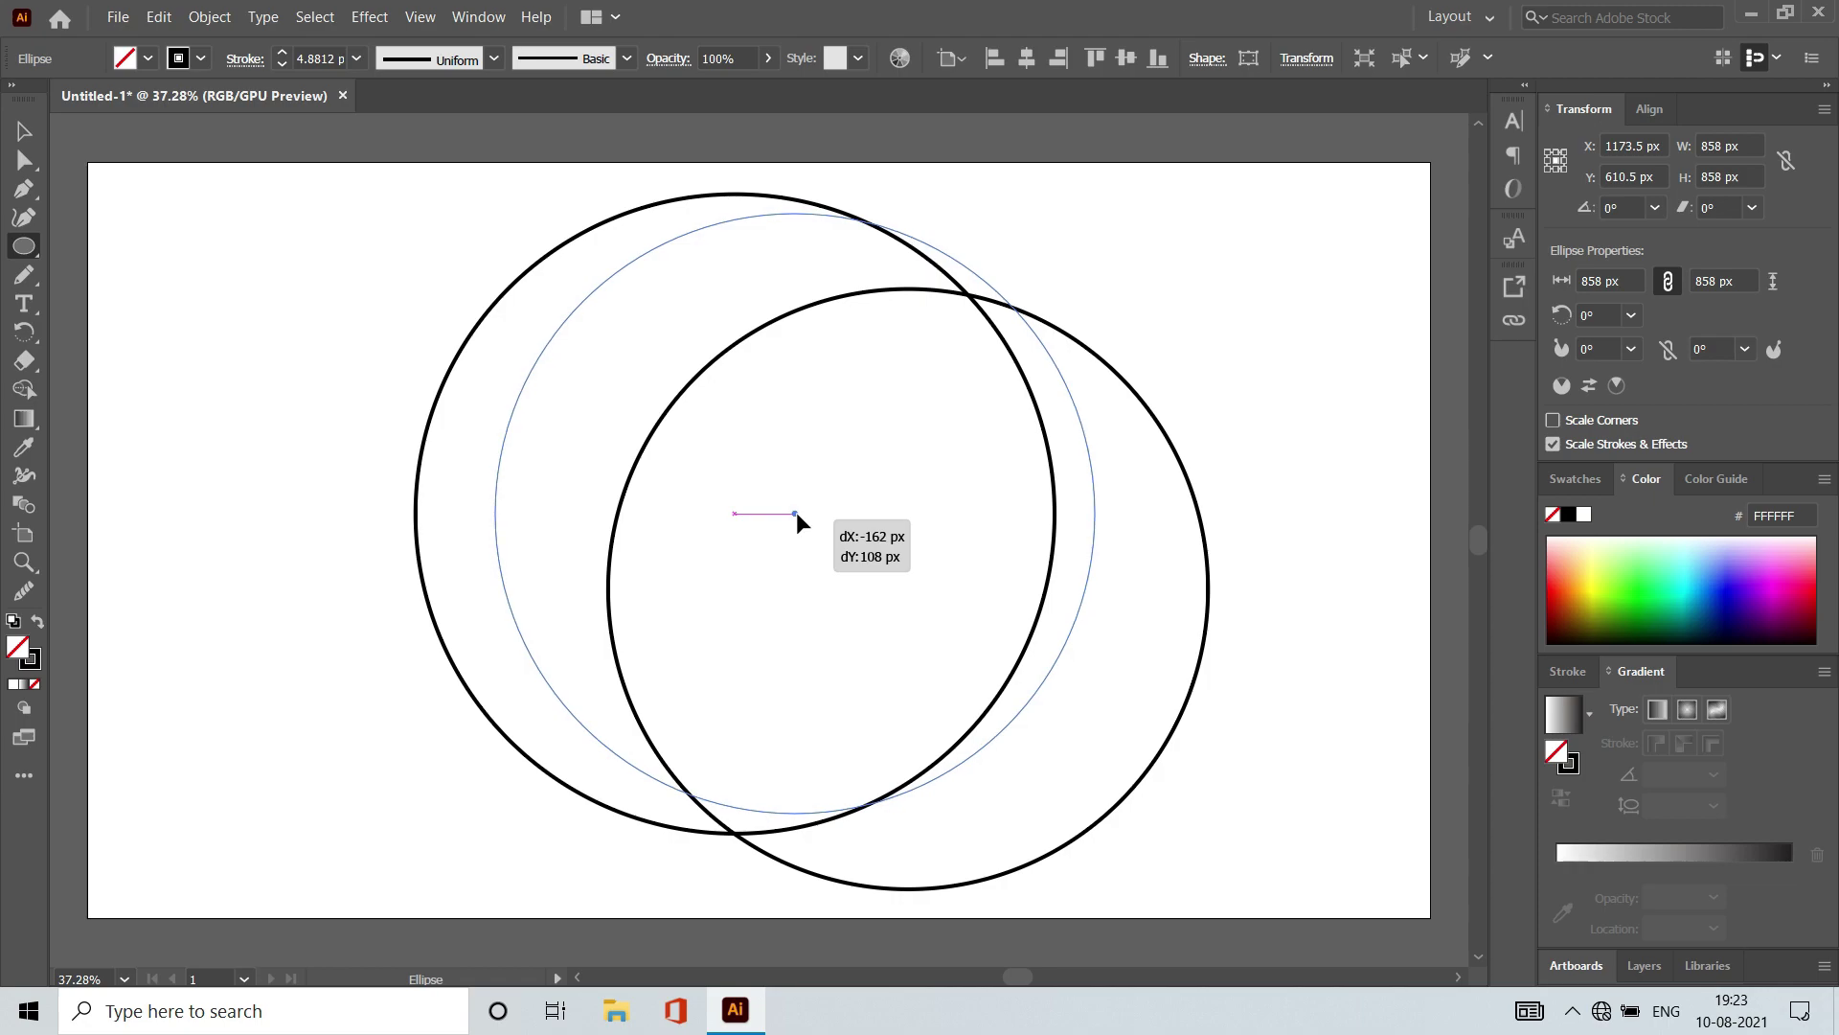
drag(796, 511, 796, 511)
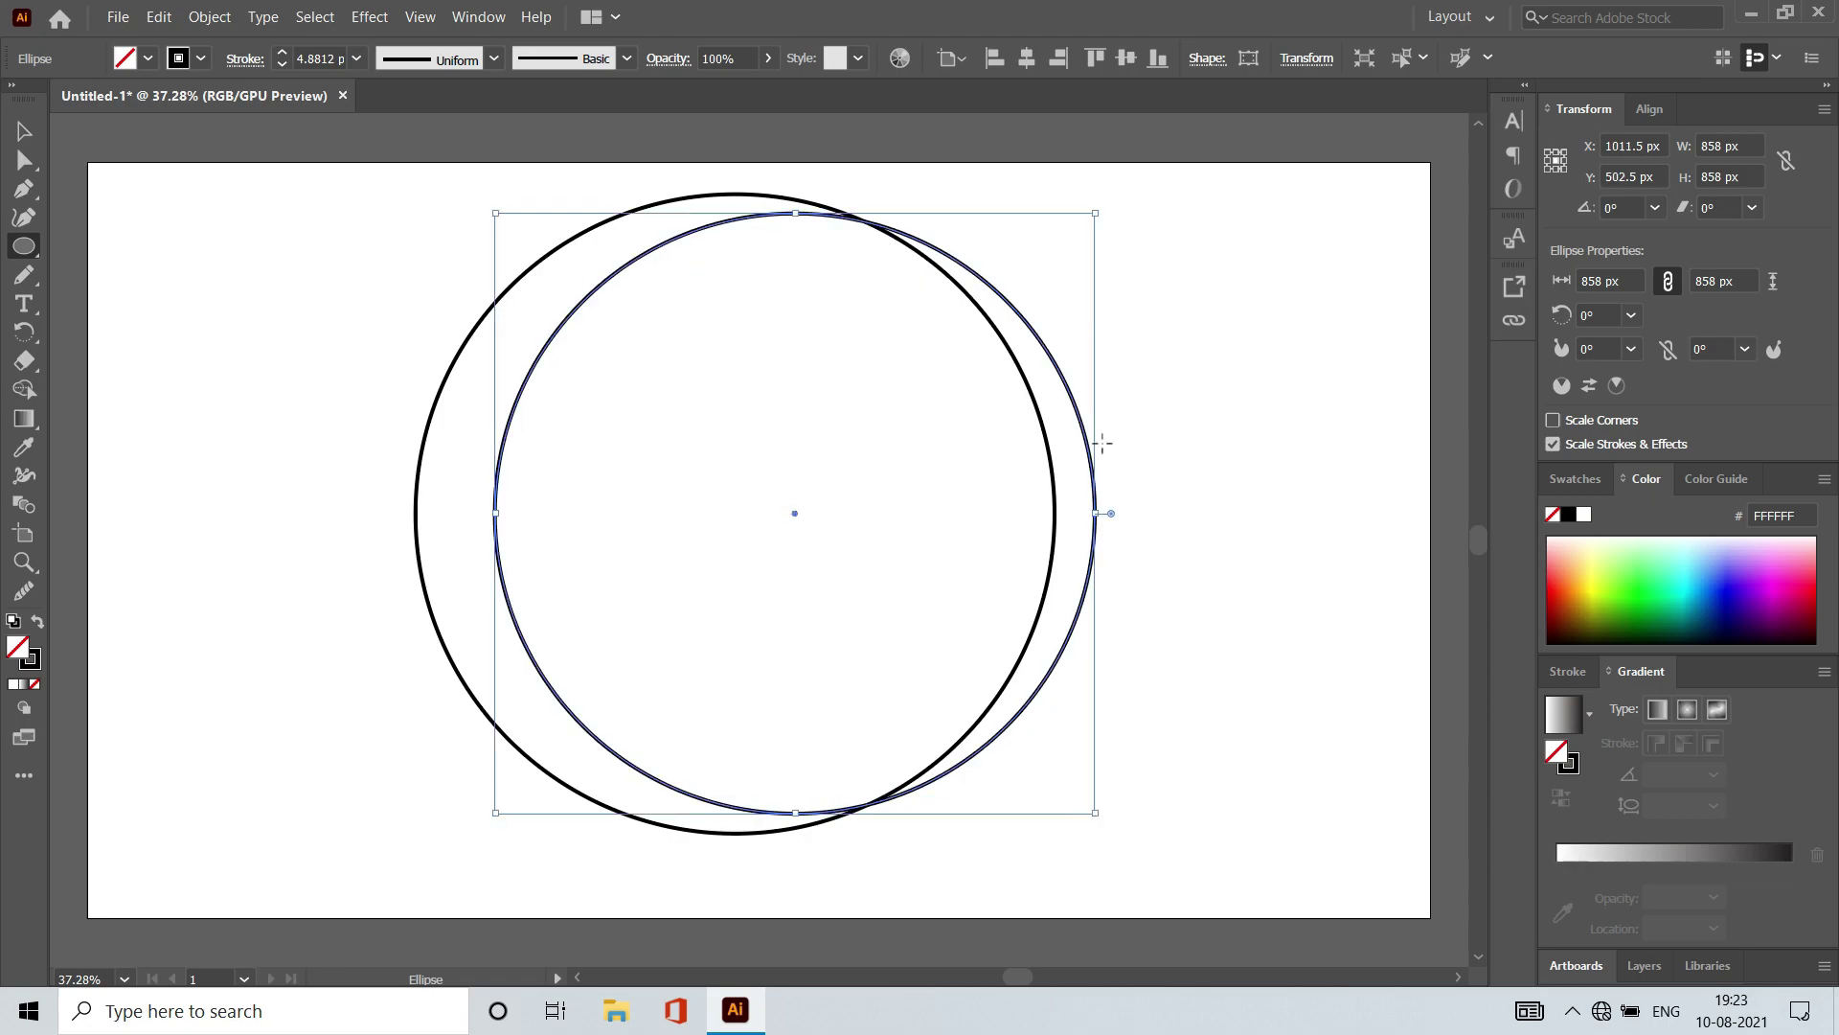
click(24, 131)
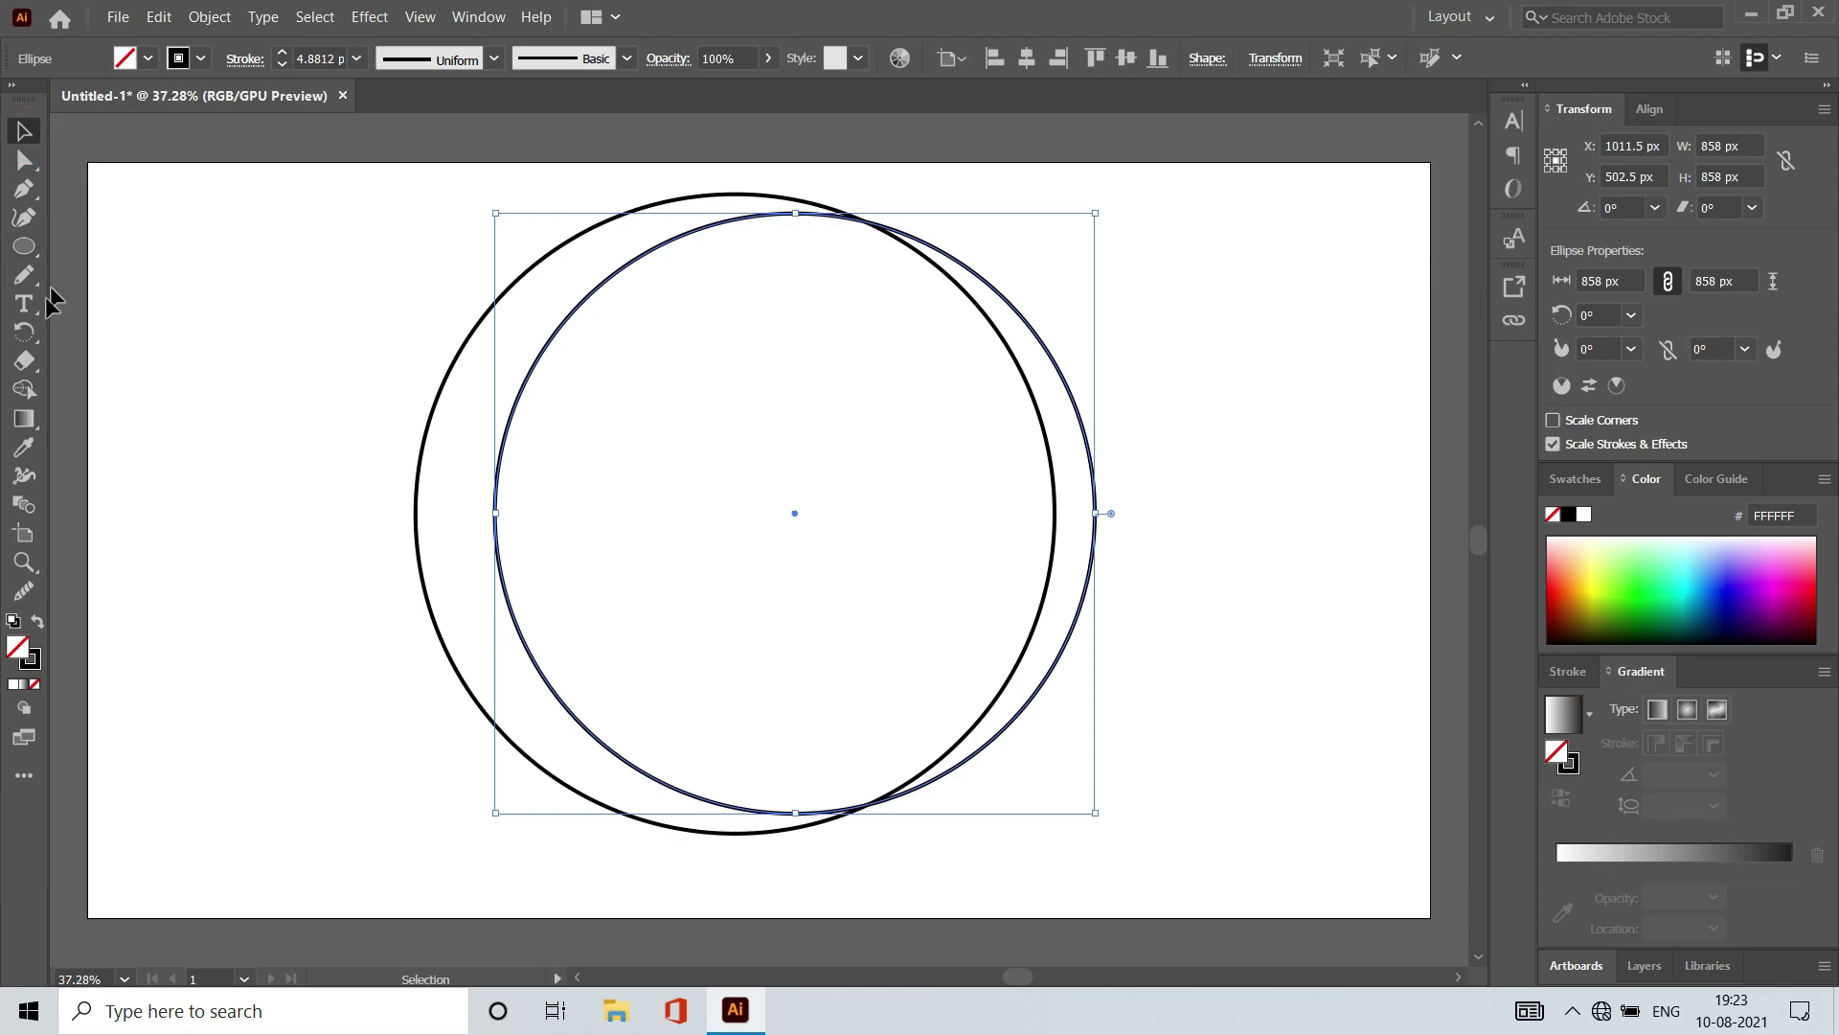
Step: Cut the circles with Scissors at their top, bottom and right crossing points
click(25, 362)
alt+click(26, 374)
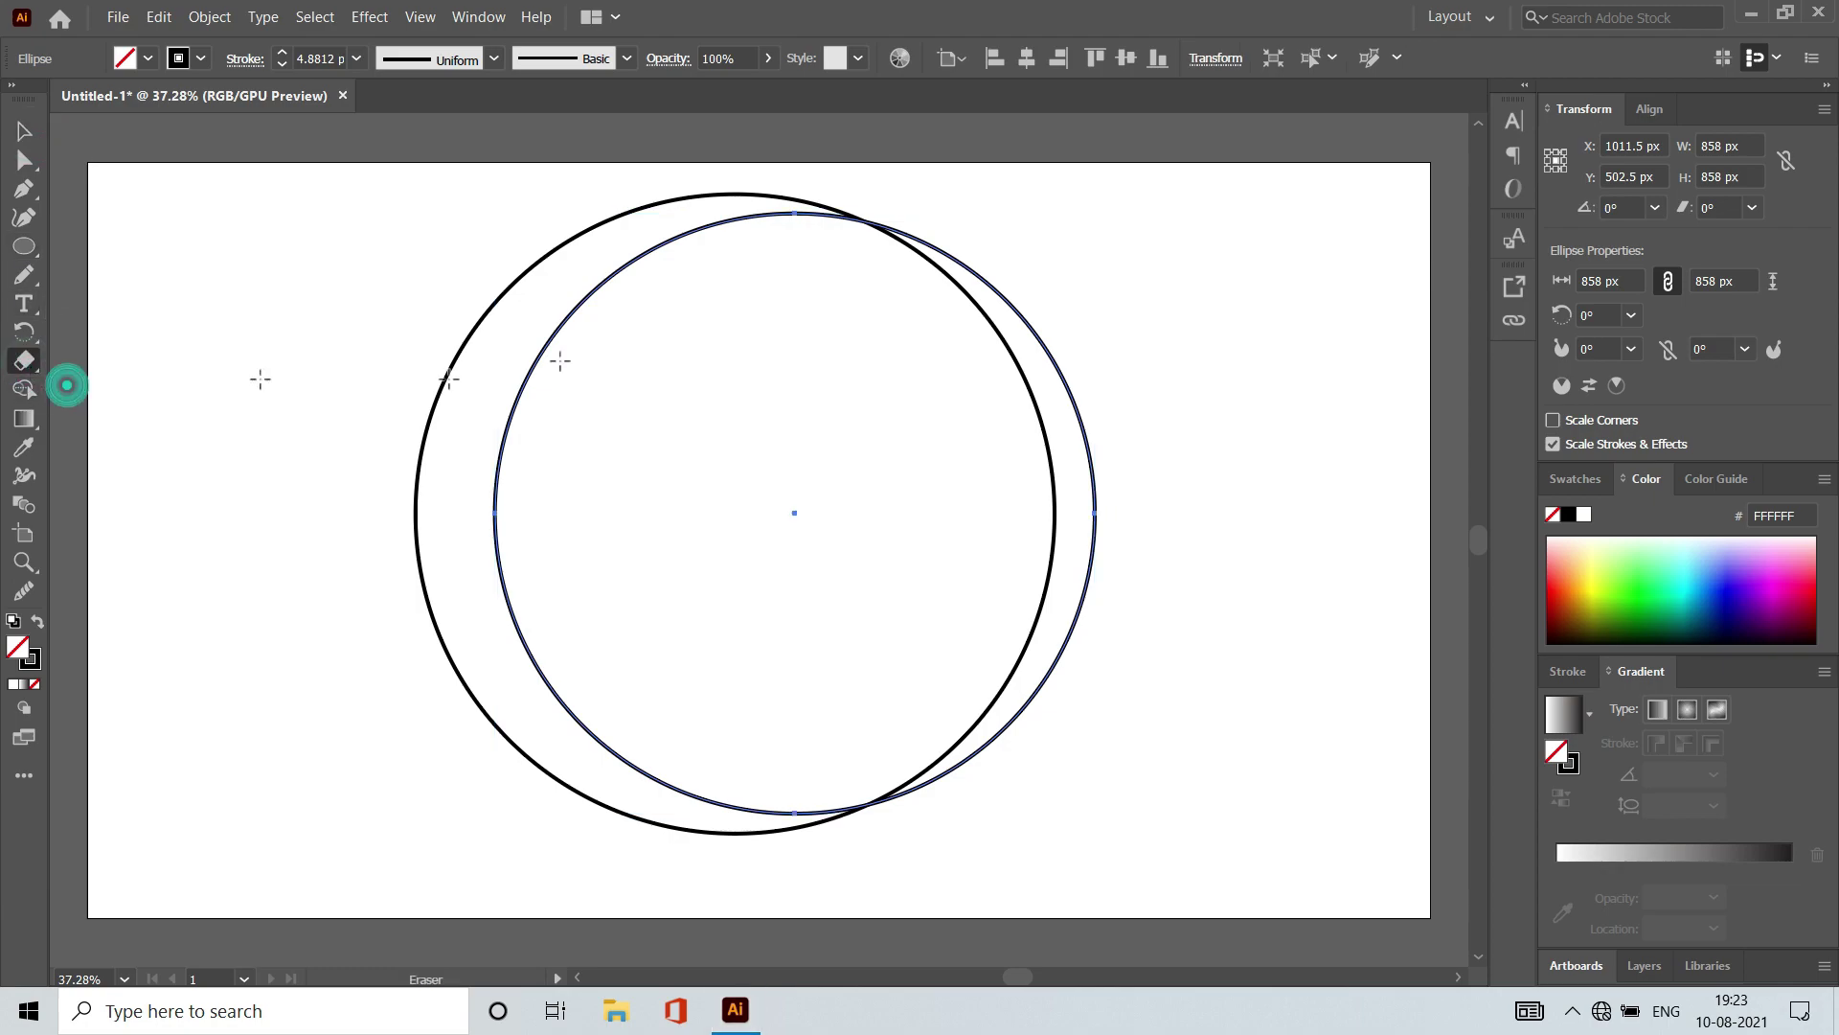
click(840, 209)
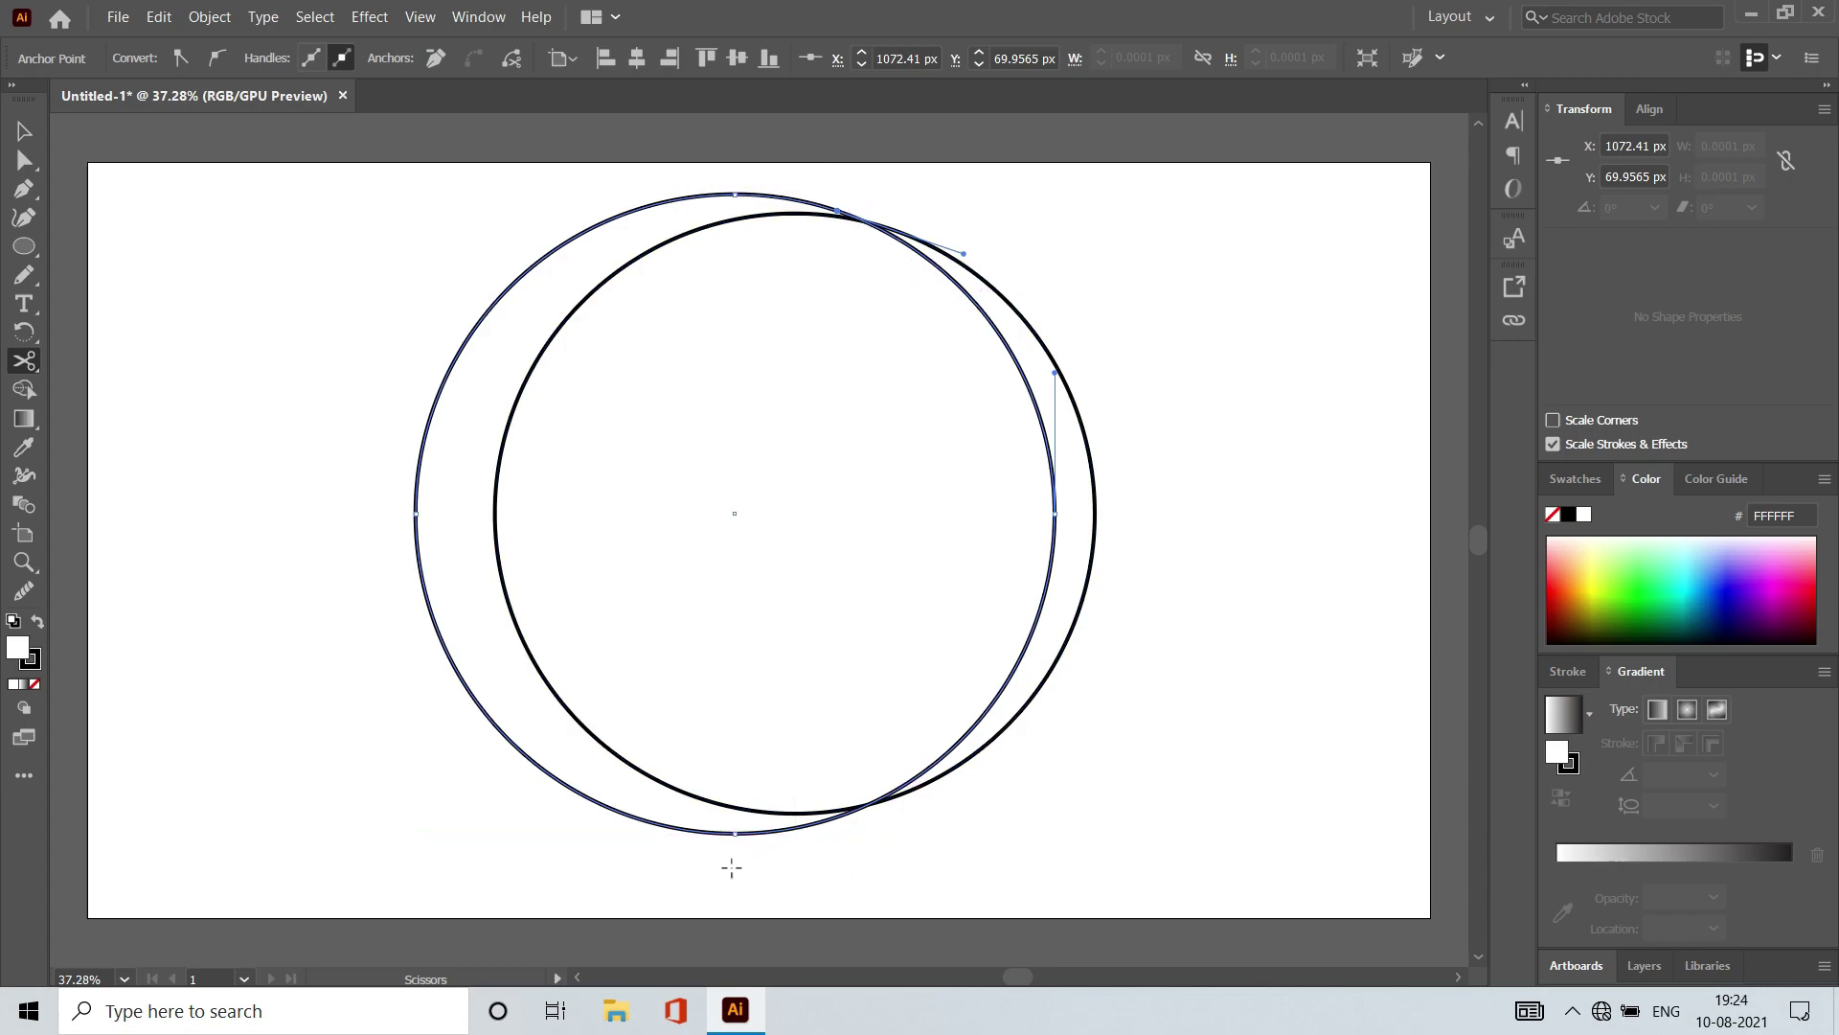
click(714, 831)
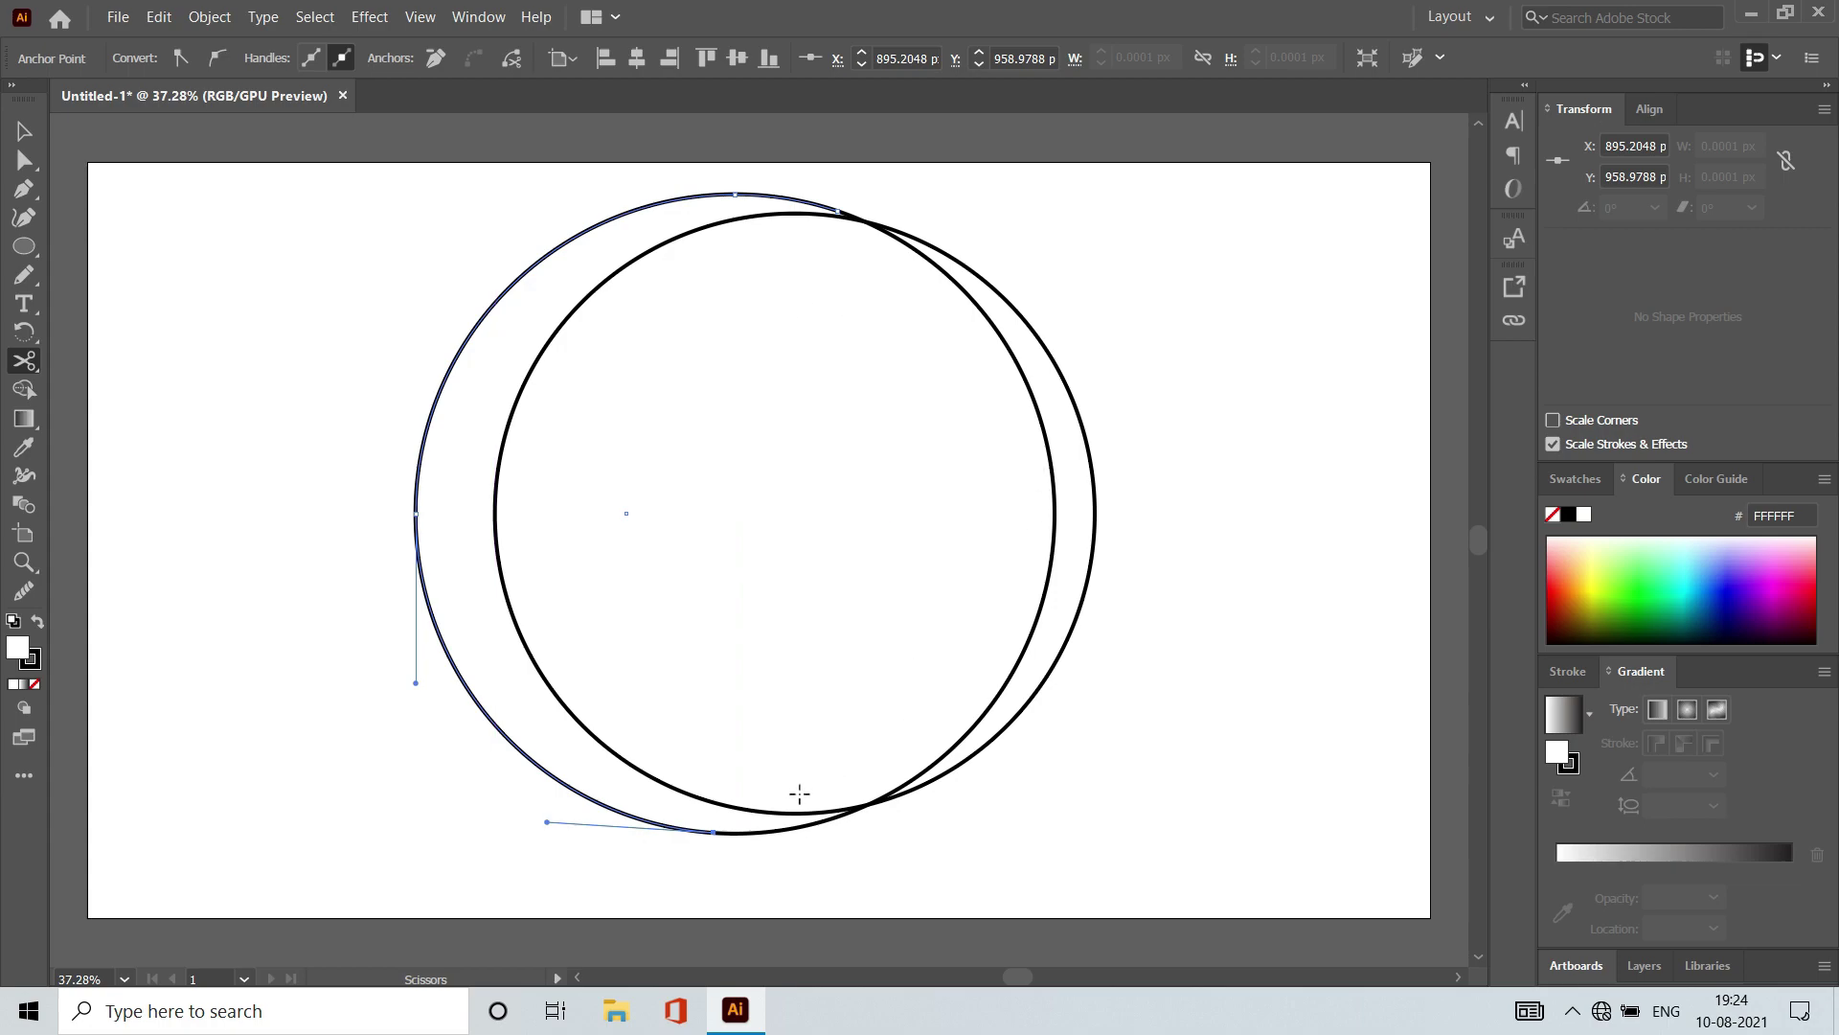
click(926, 783)
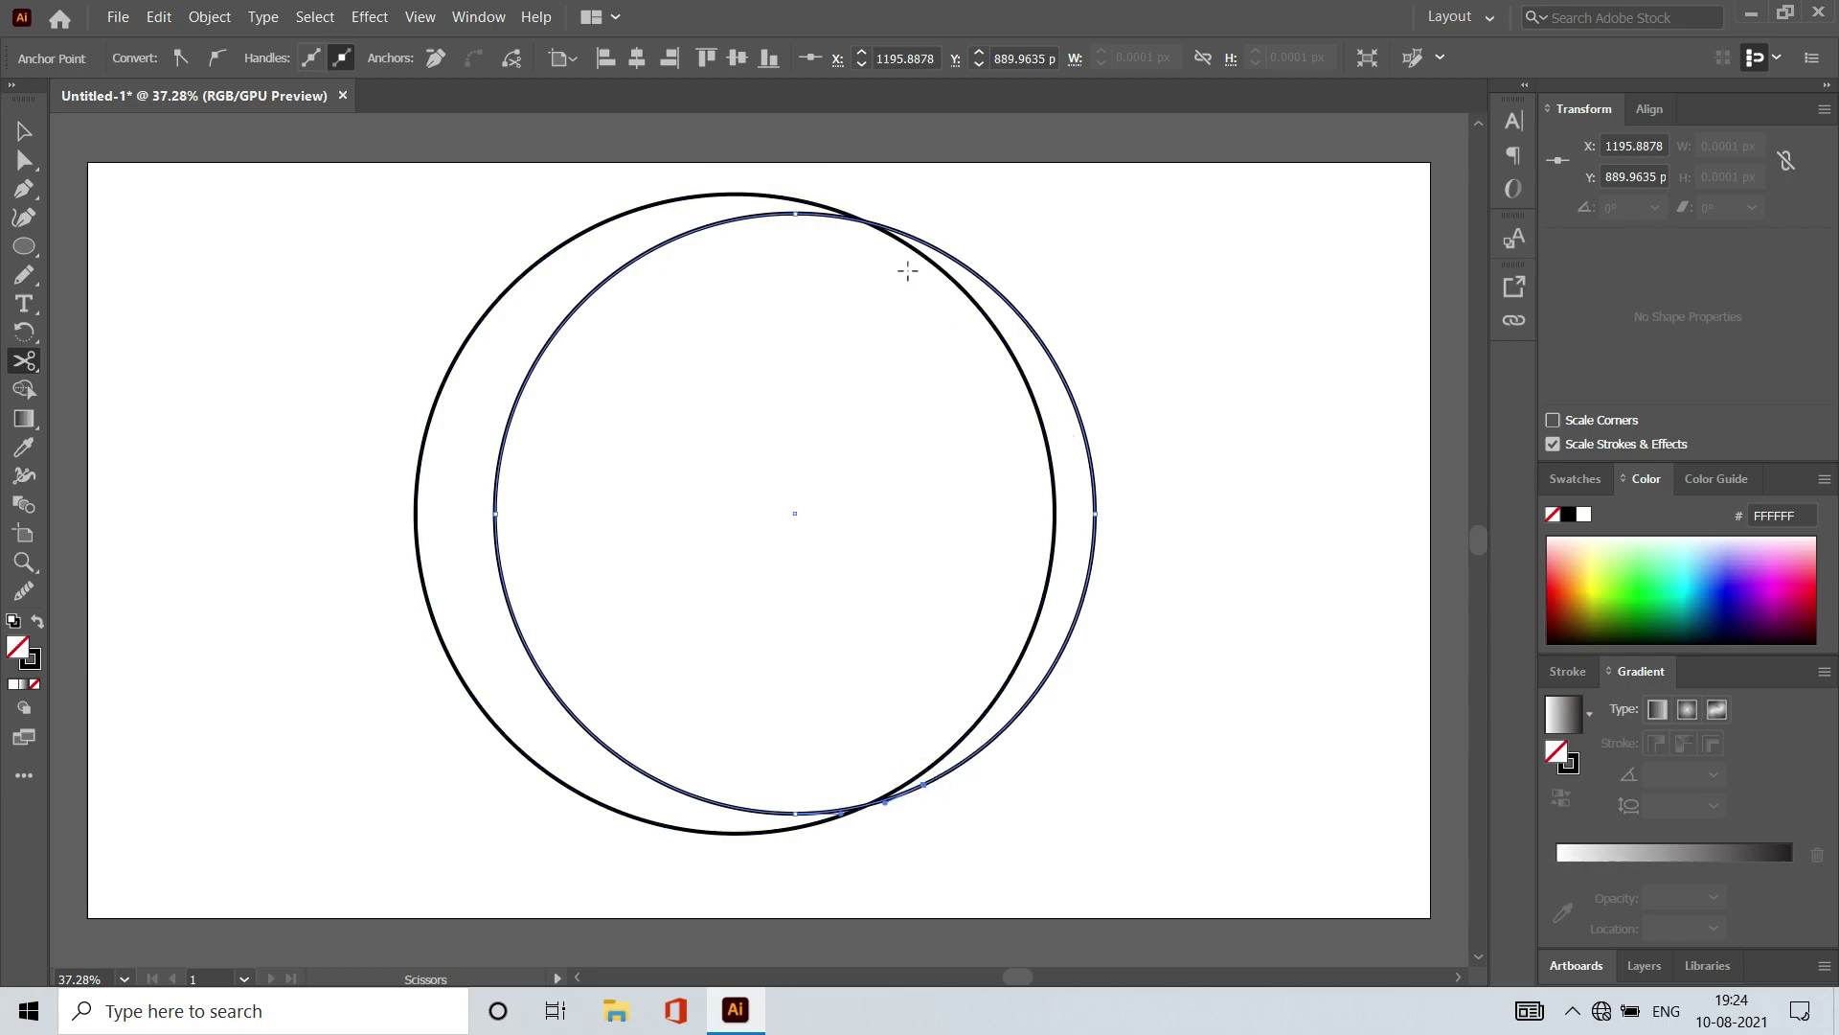
click(941, 269)
Step: Delete the cut-off inner arc of the left circle, leaving a crescent
click(26, 131)
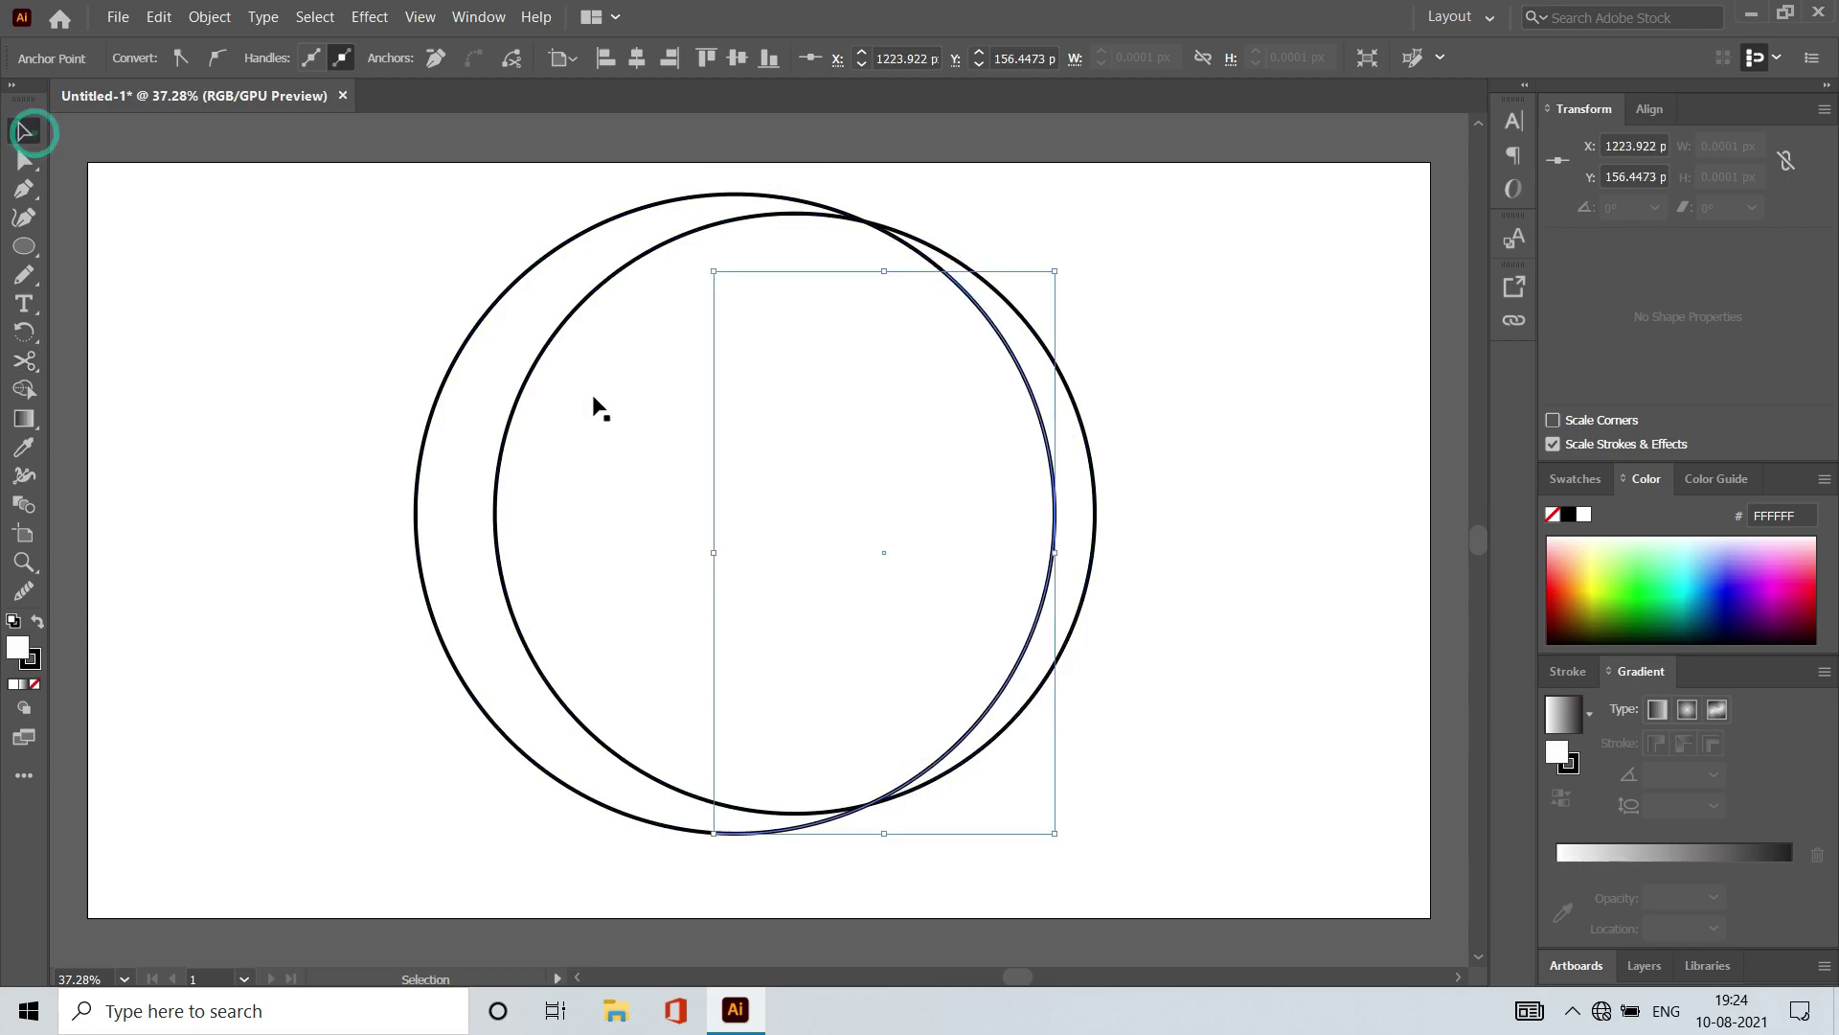
key(Delete)
key(Delete)
drag(1042, 448, 1095, 503)
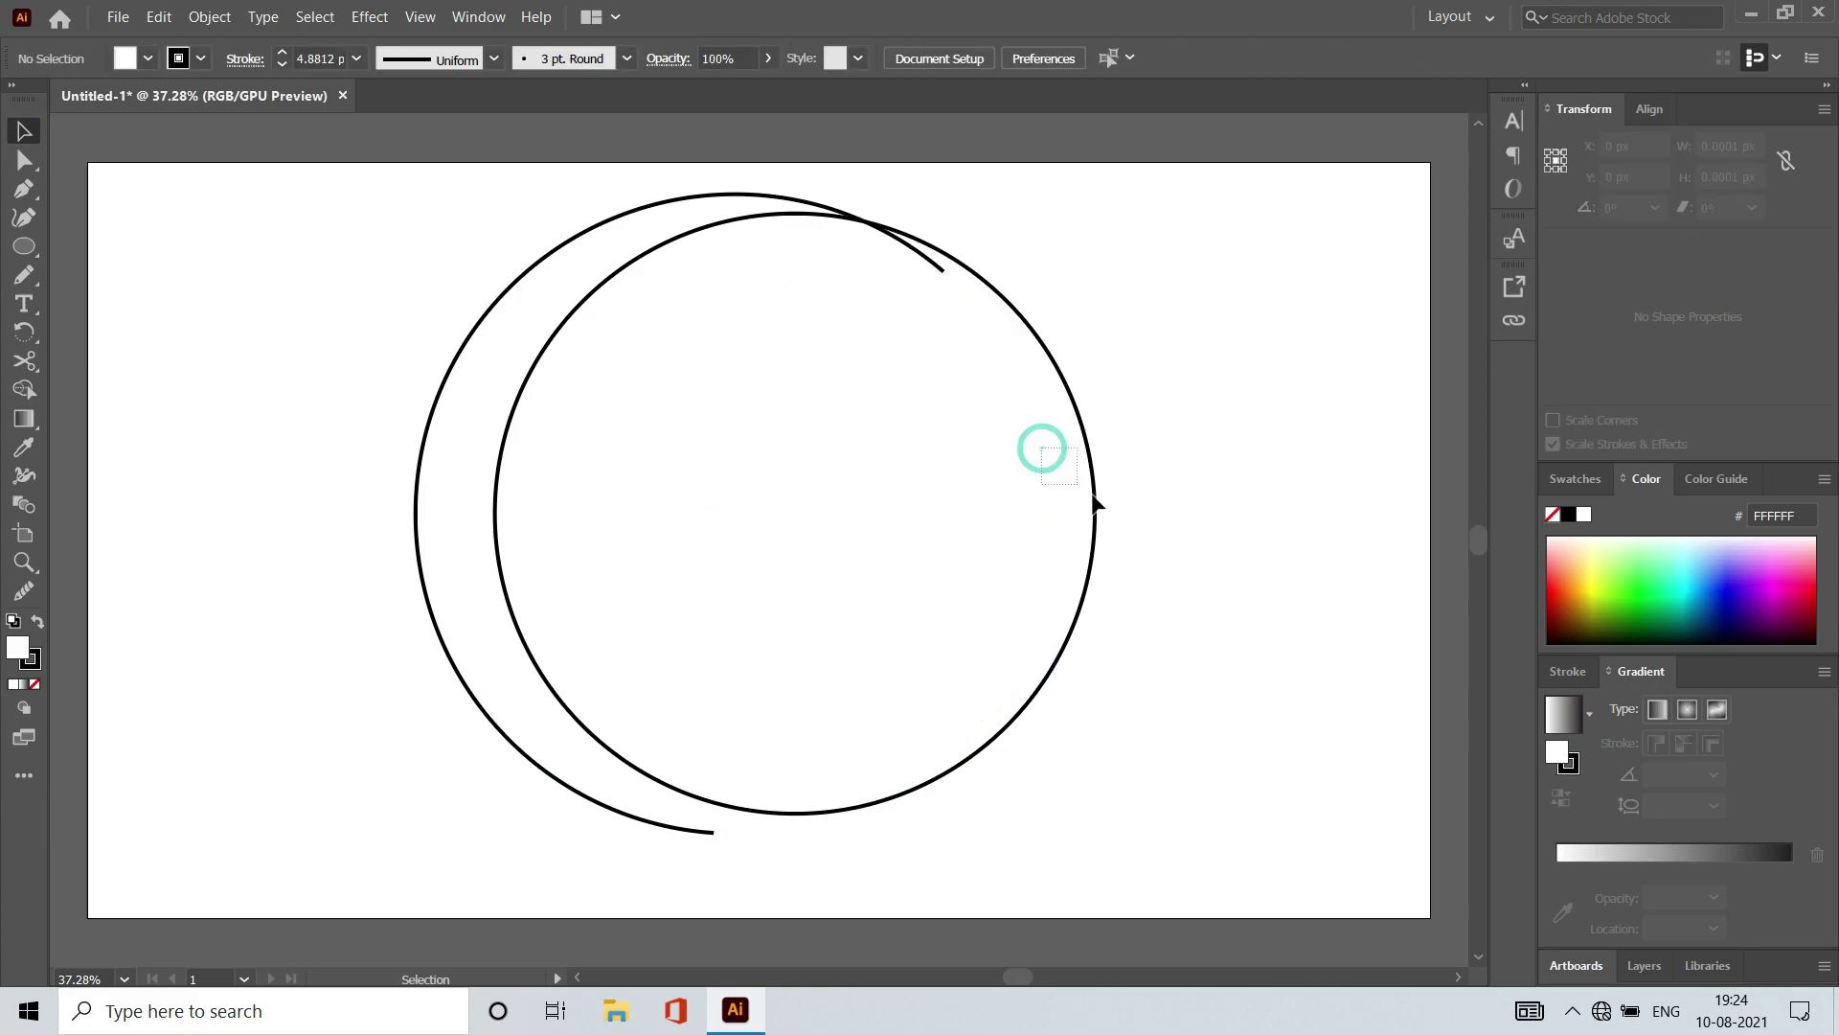
click(1092, 492)
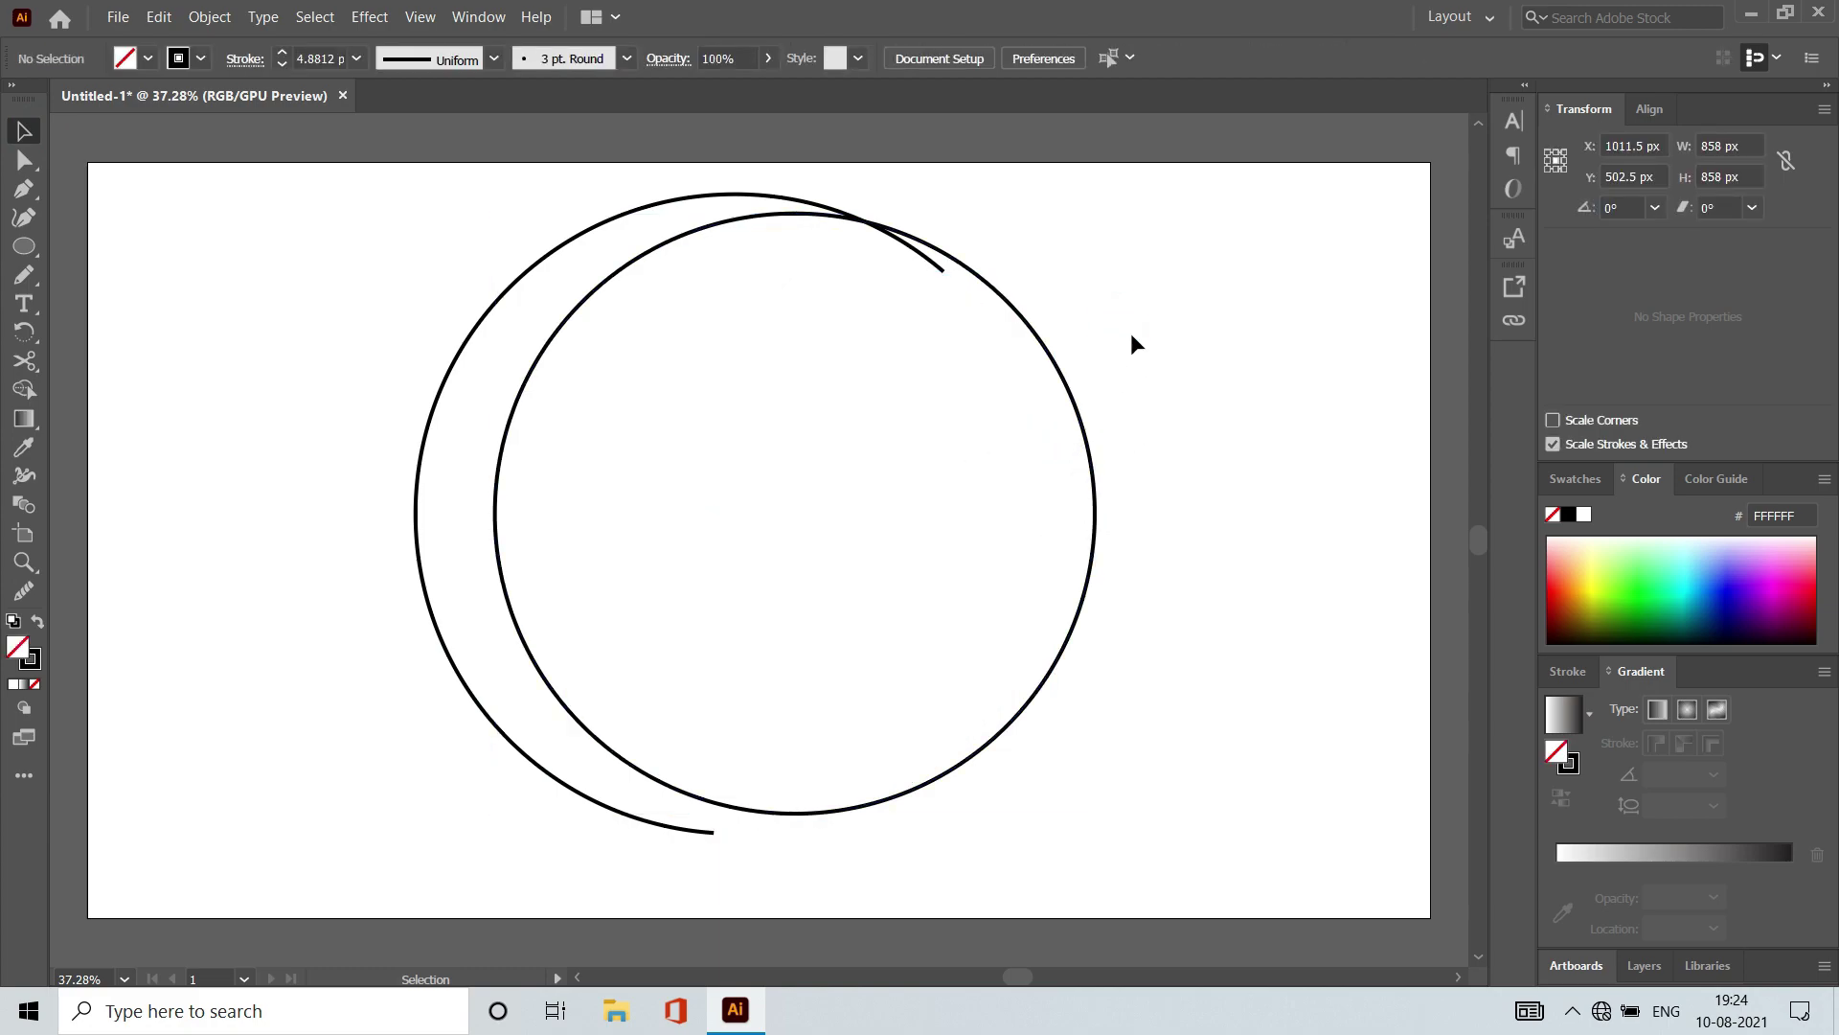
click(1101, 415)
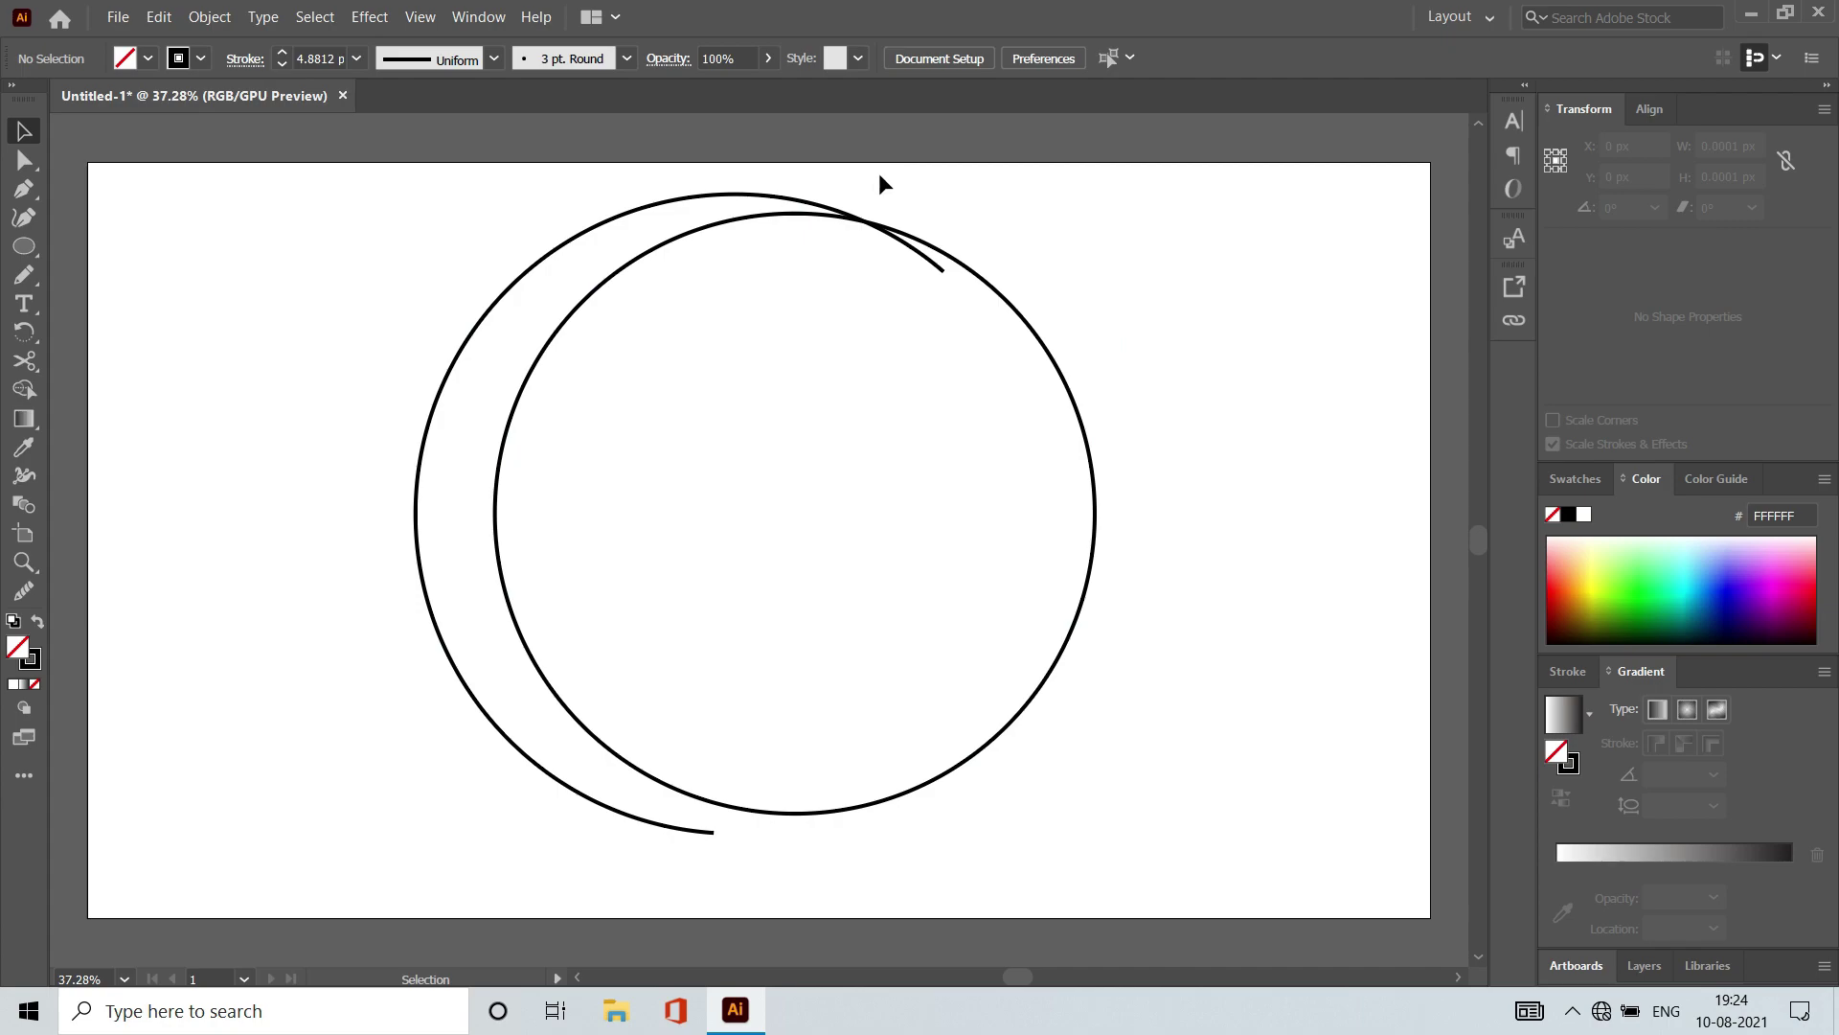
Step: Undo, align the left arc's tips with the circle, and cut the right circle at upper and lower right
key(ctrl+z)
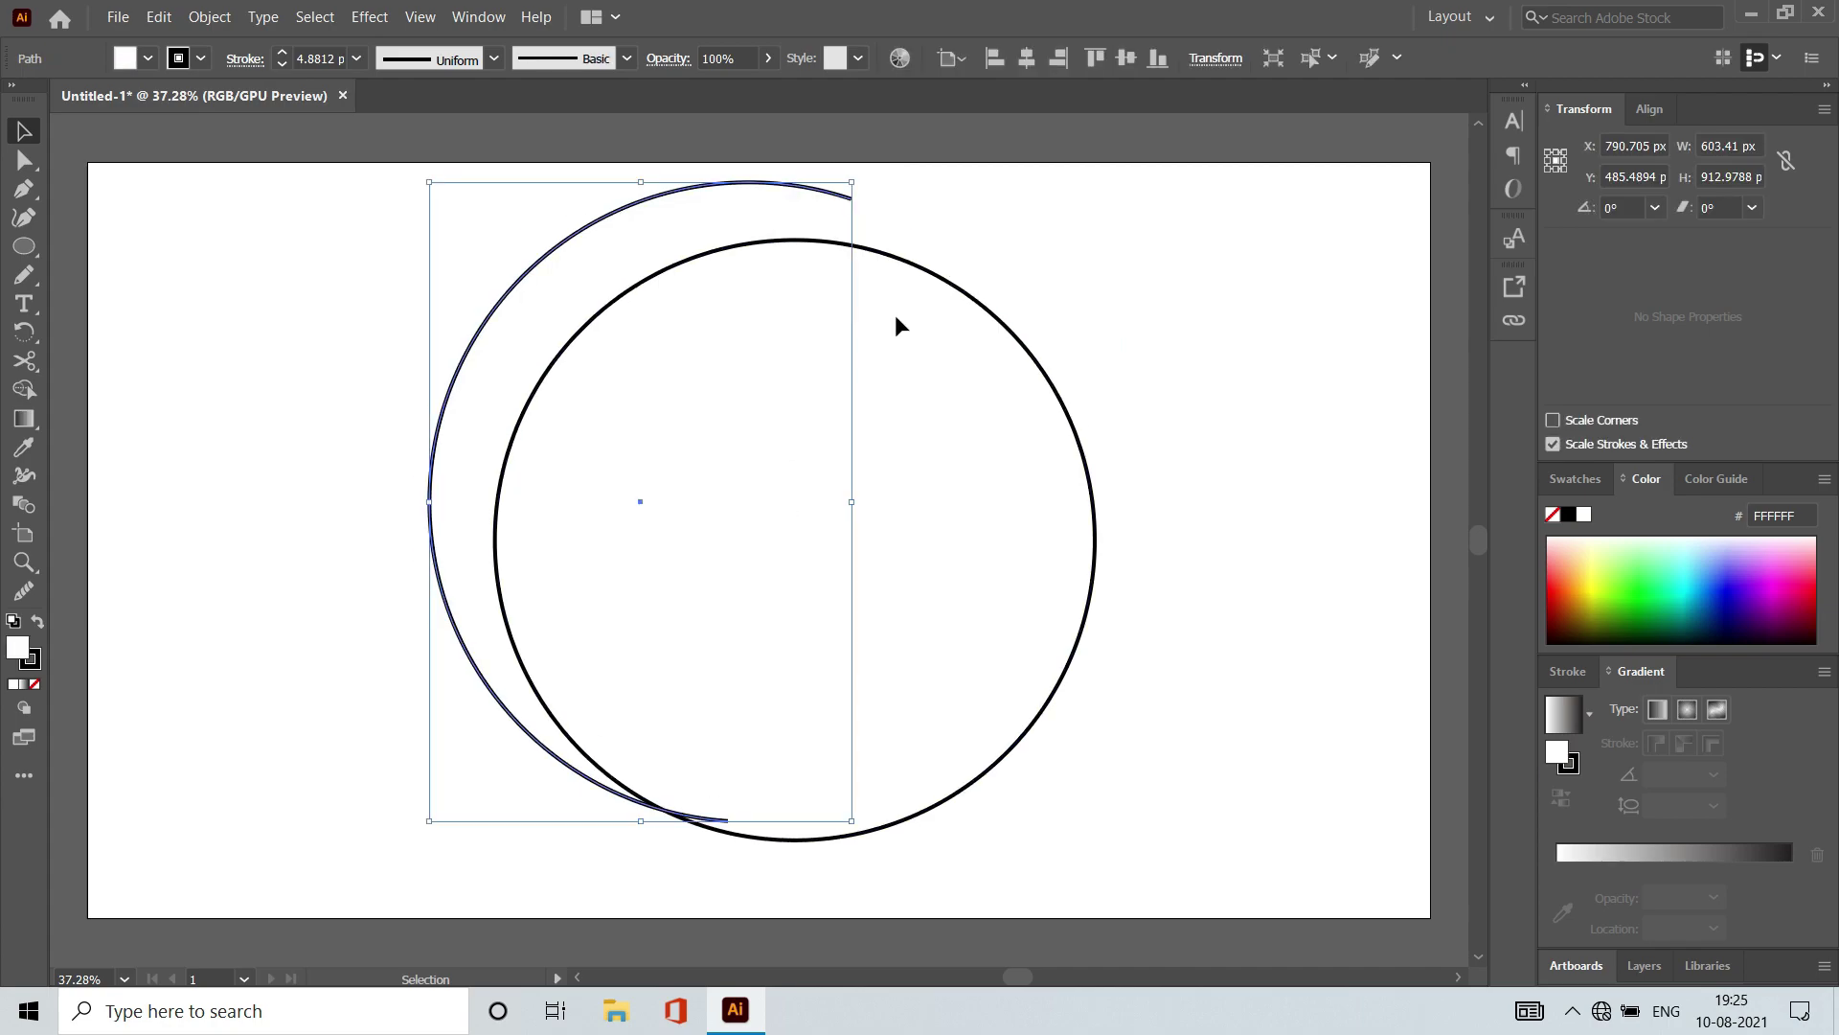
drag(649, 207, 639, 242)
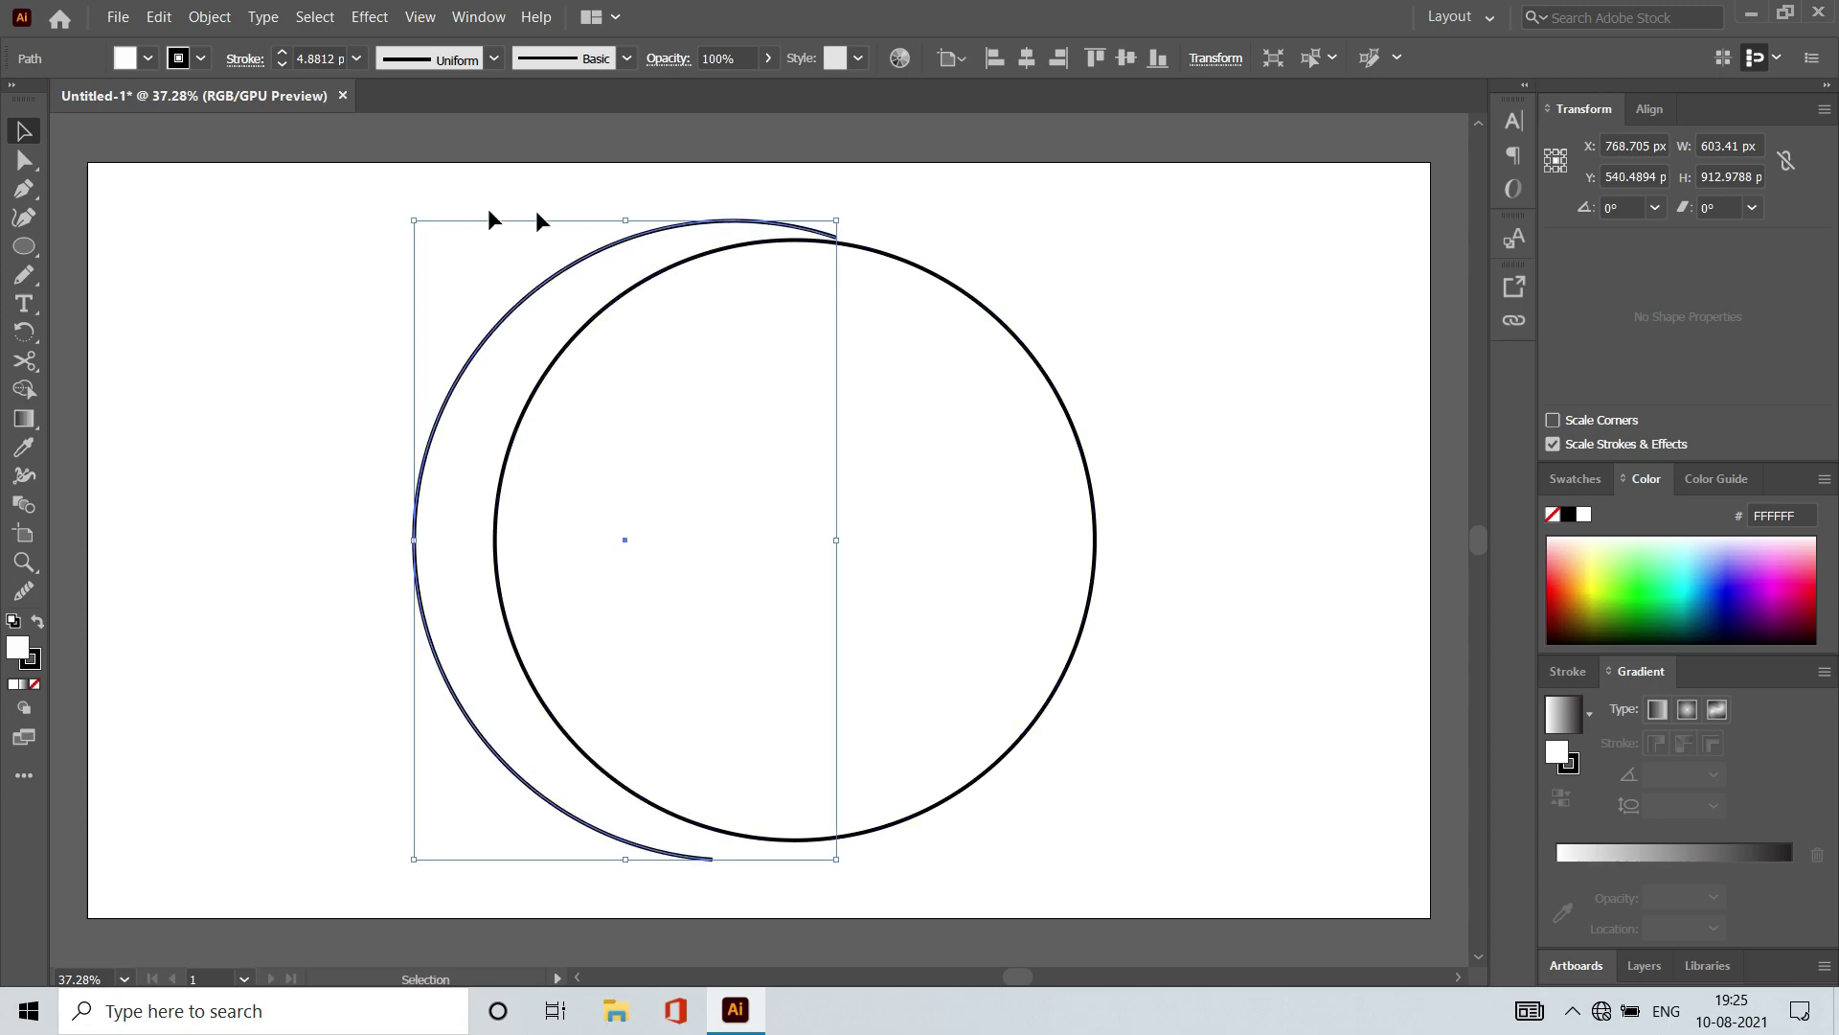
click(27, 362)
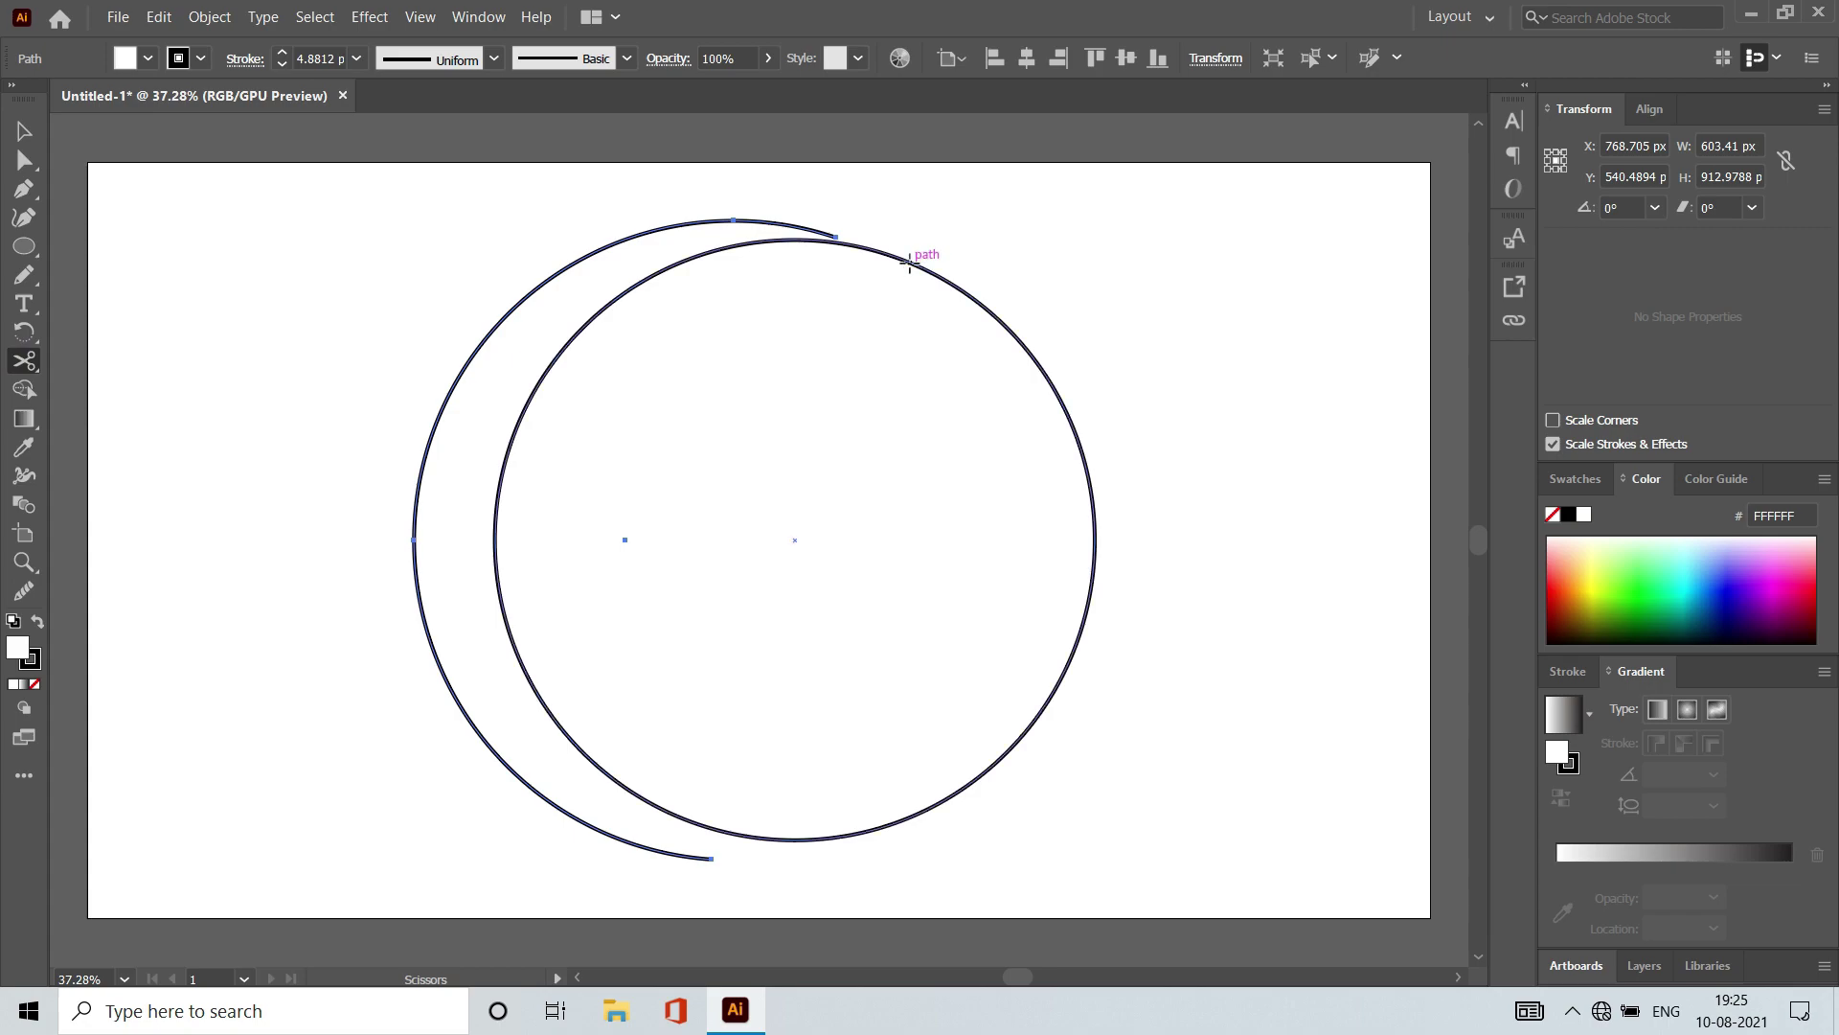
click(911, 263)
click(911, 263)
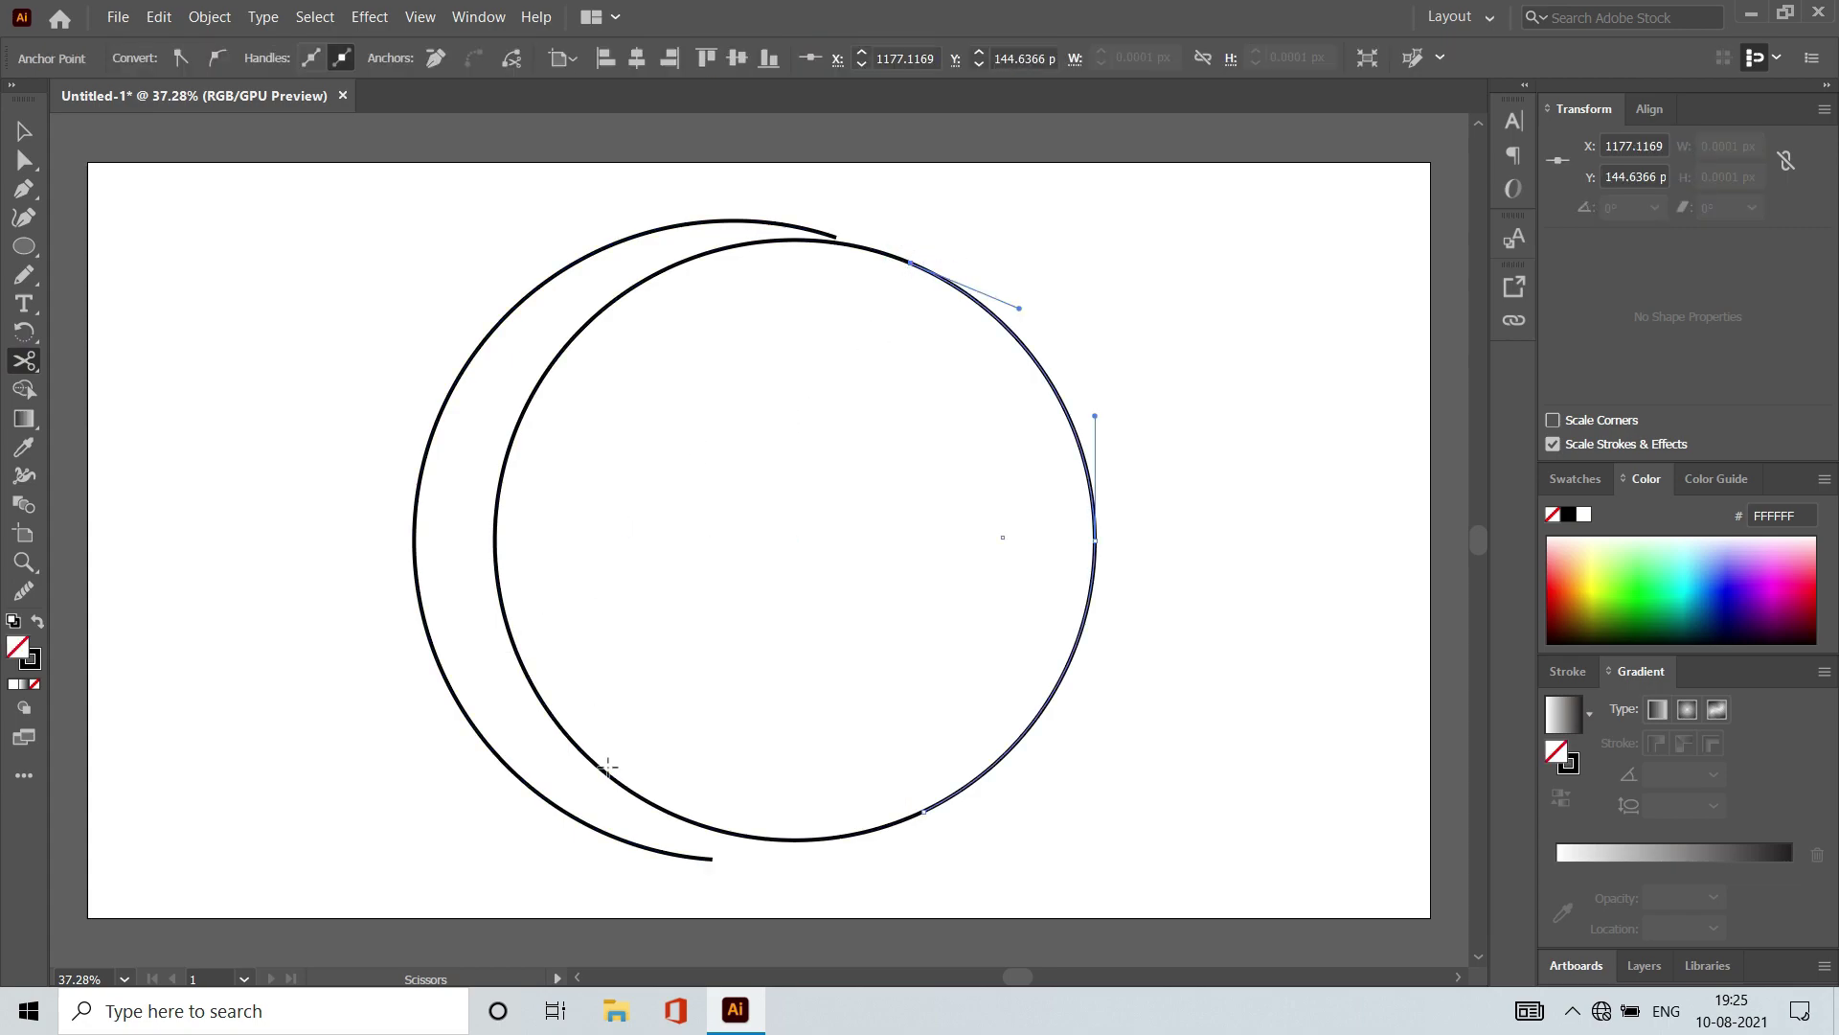
click(632, 791)
Step: Delete the right circle's right-hand arc, leaving two nested left arcs
click(24, 160)
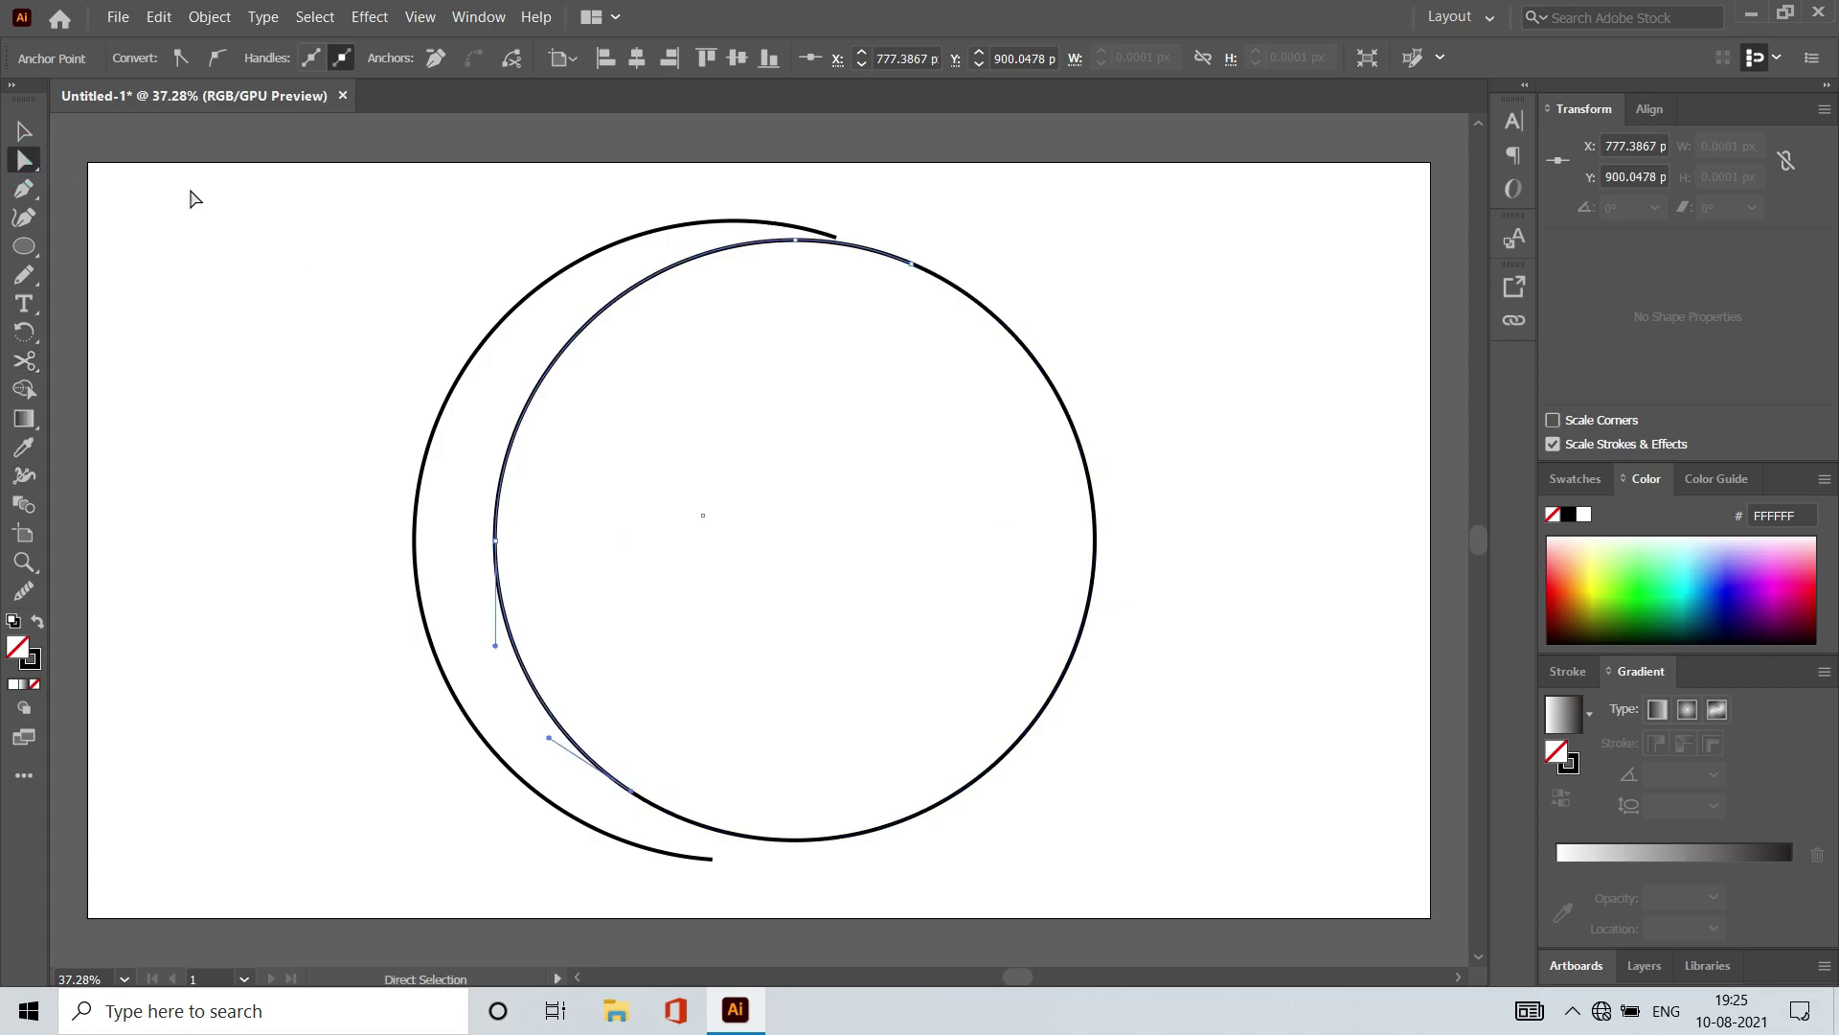
key(v)
click(1027, 362)
key(Delete)
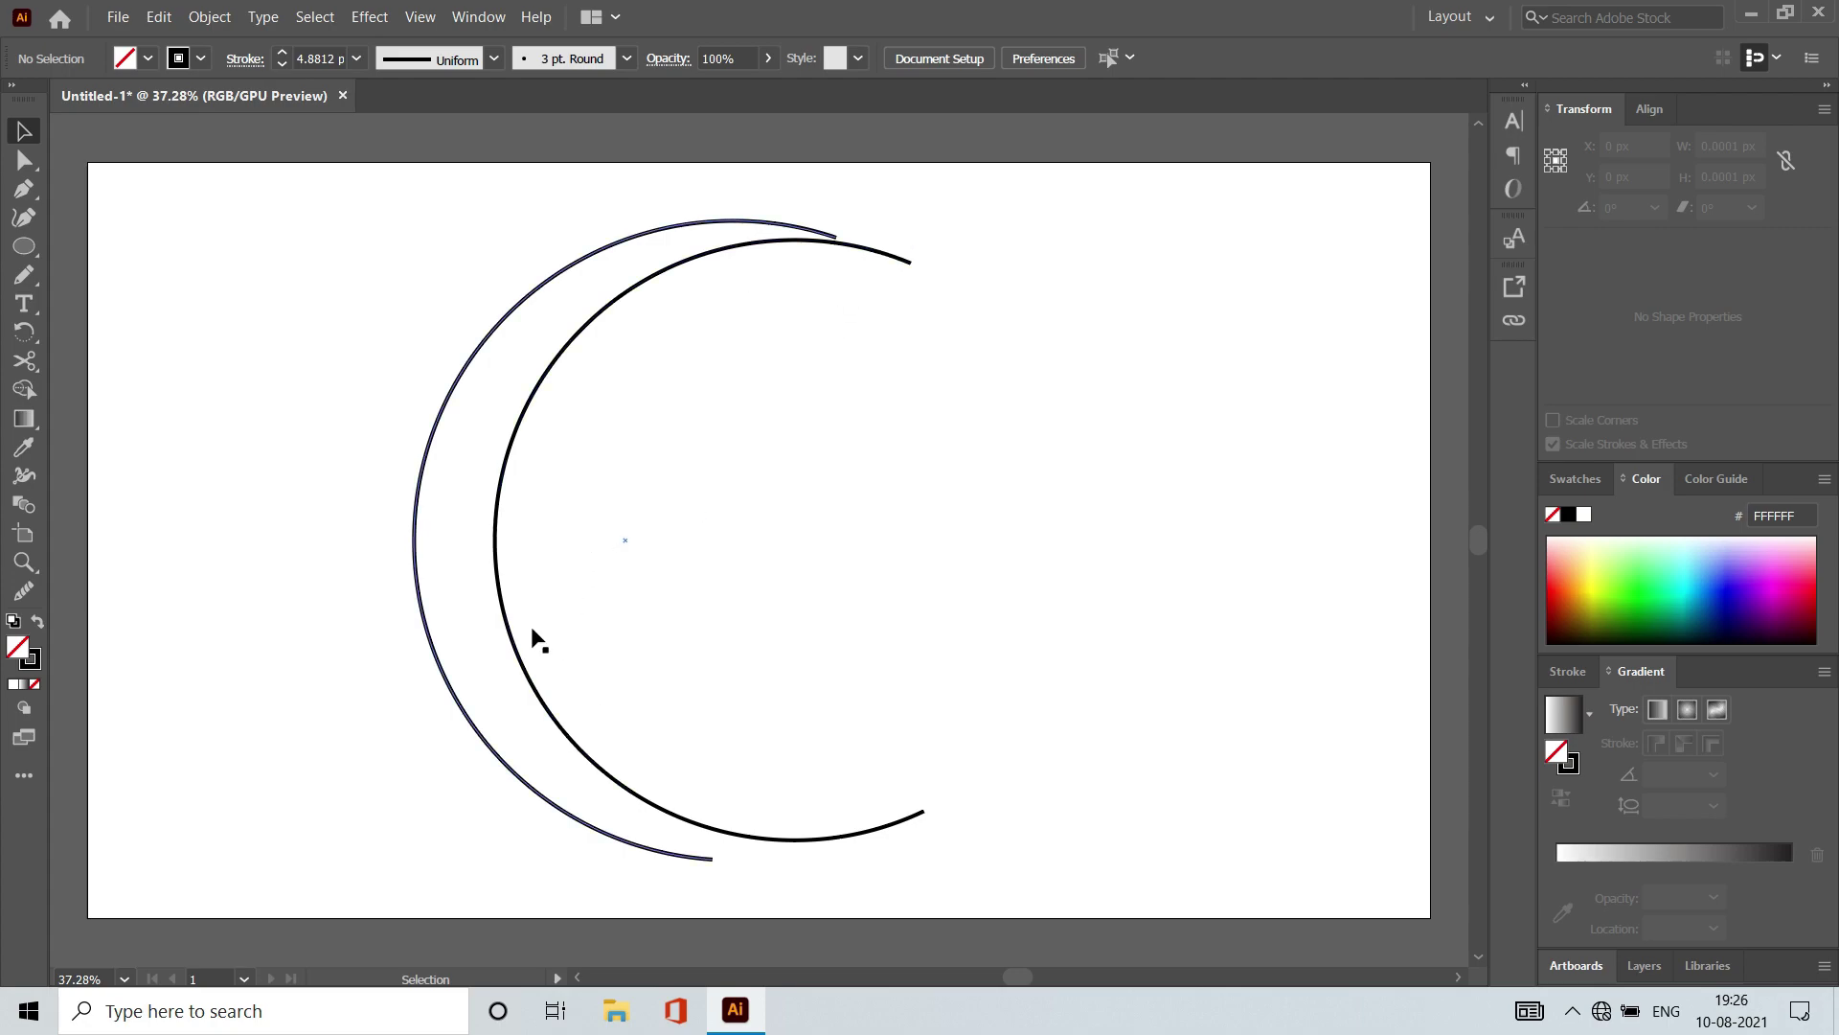
Step: Reposition the outer arc, narrow its width and shorten it vertically
click(565, 778)
click(23, 160)
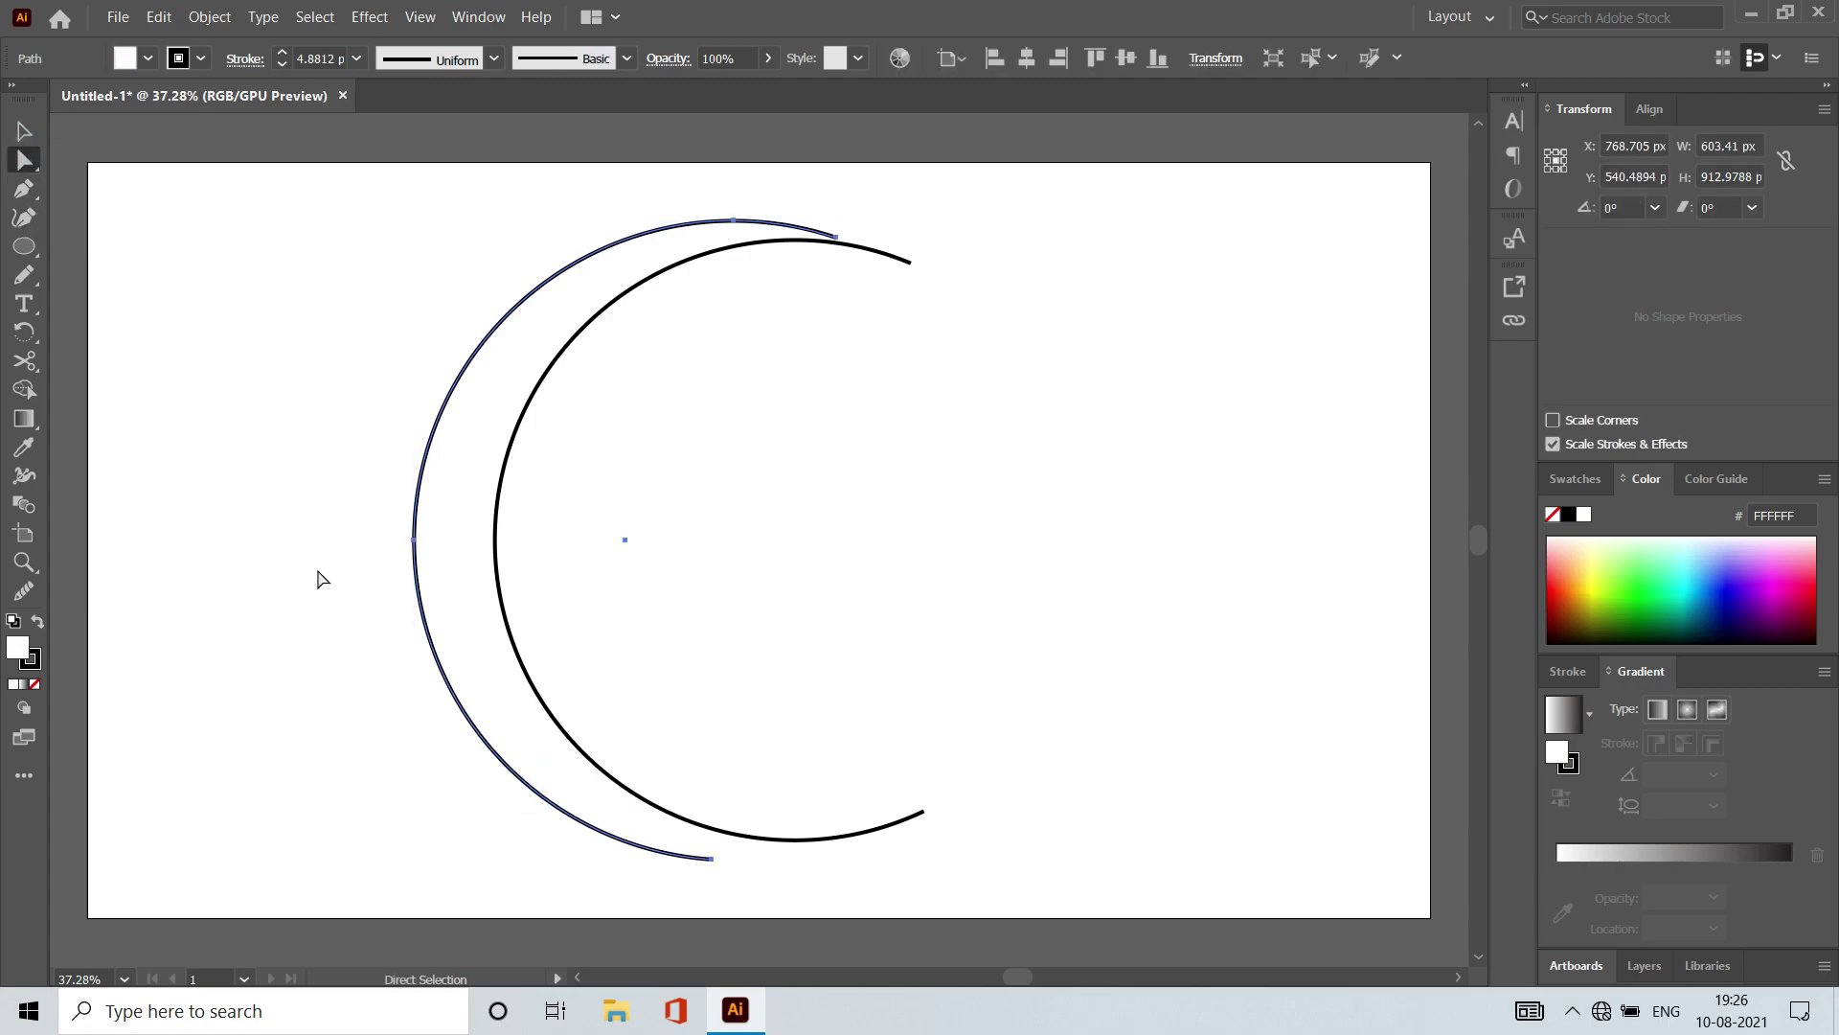
drag(592, 826, 528, 866)
drag(659, 886, 682, 860)
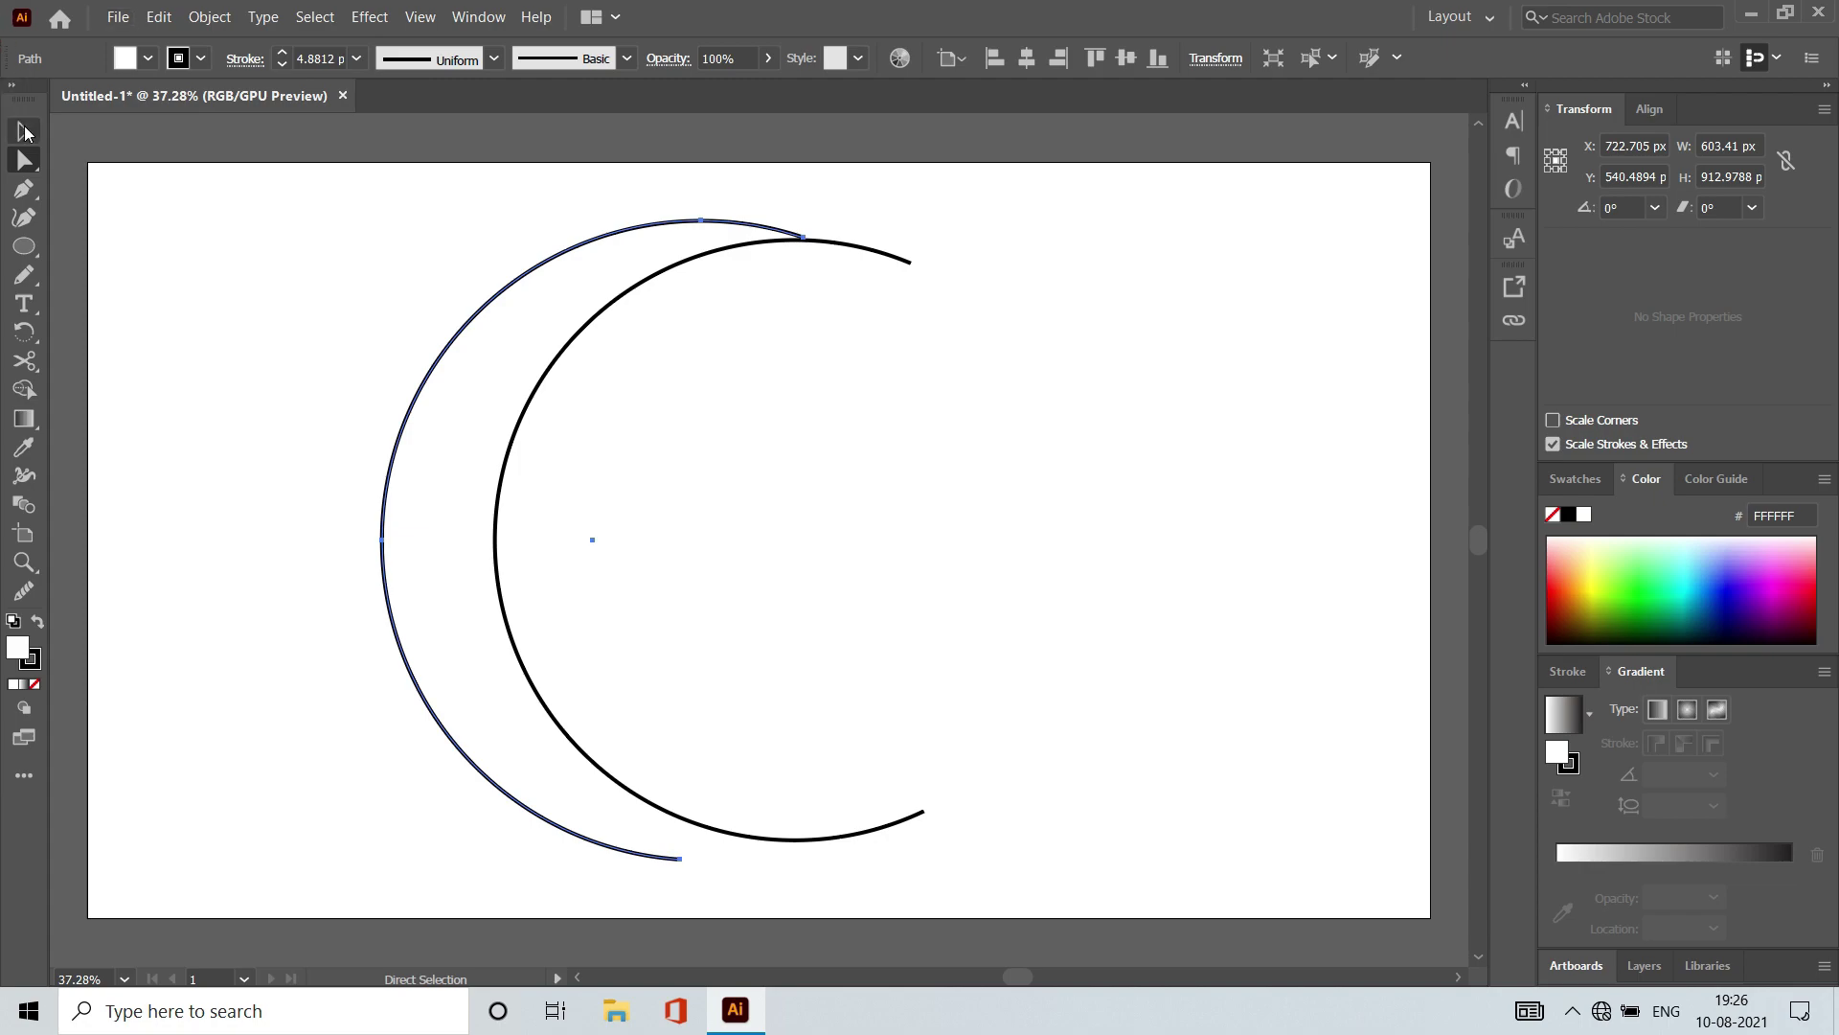
click(24, 131)
drag(382, 539, 433, 539)
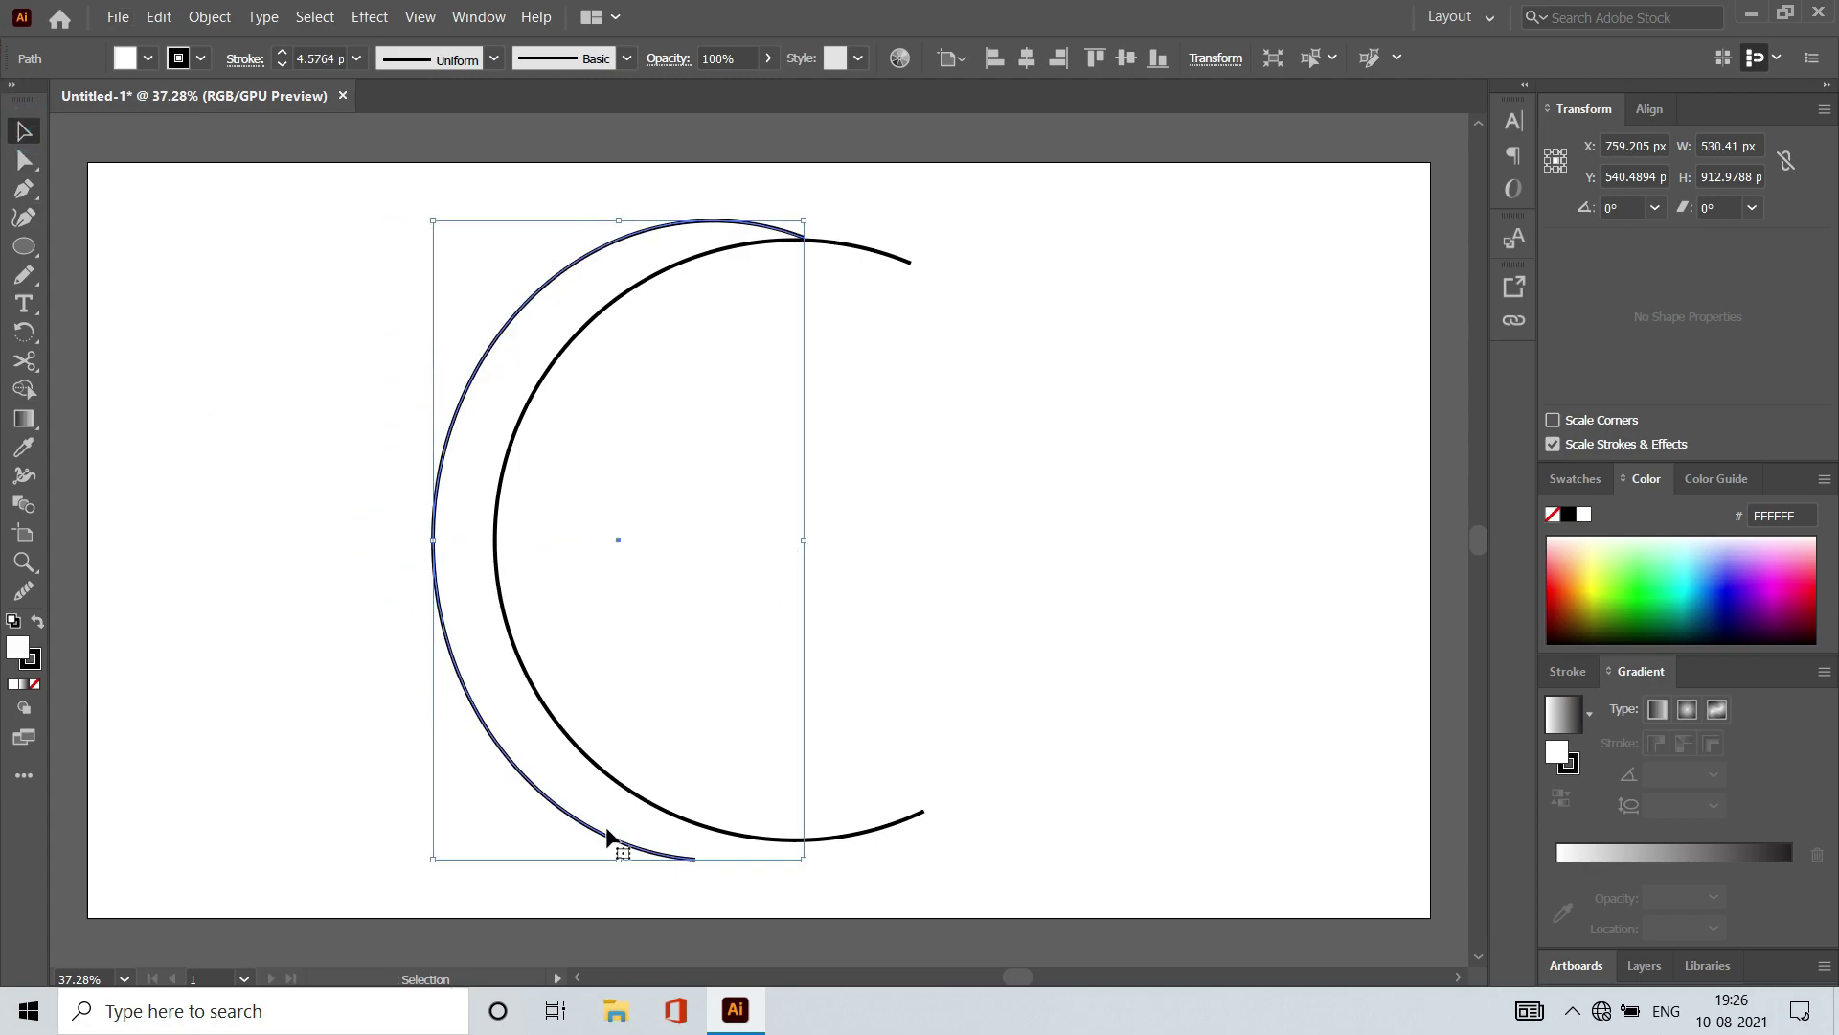
drag(619, 858, 632, 832)
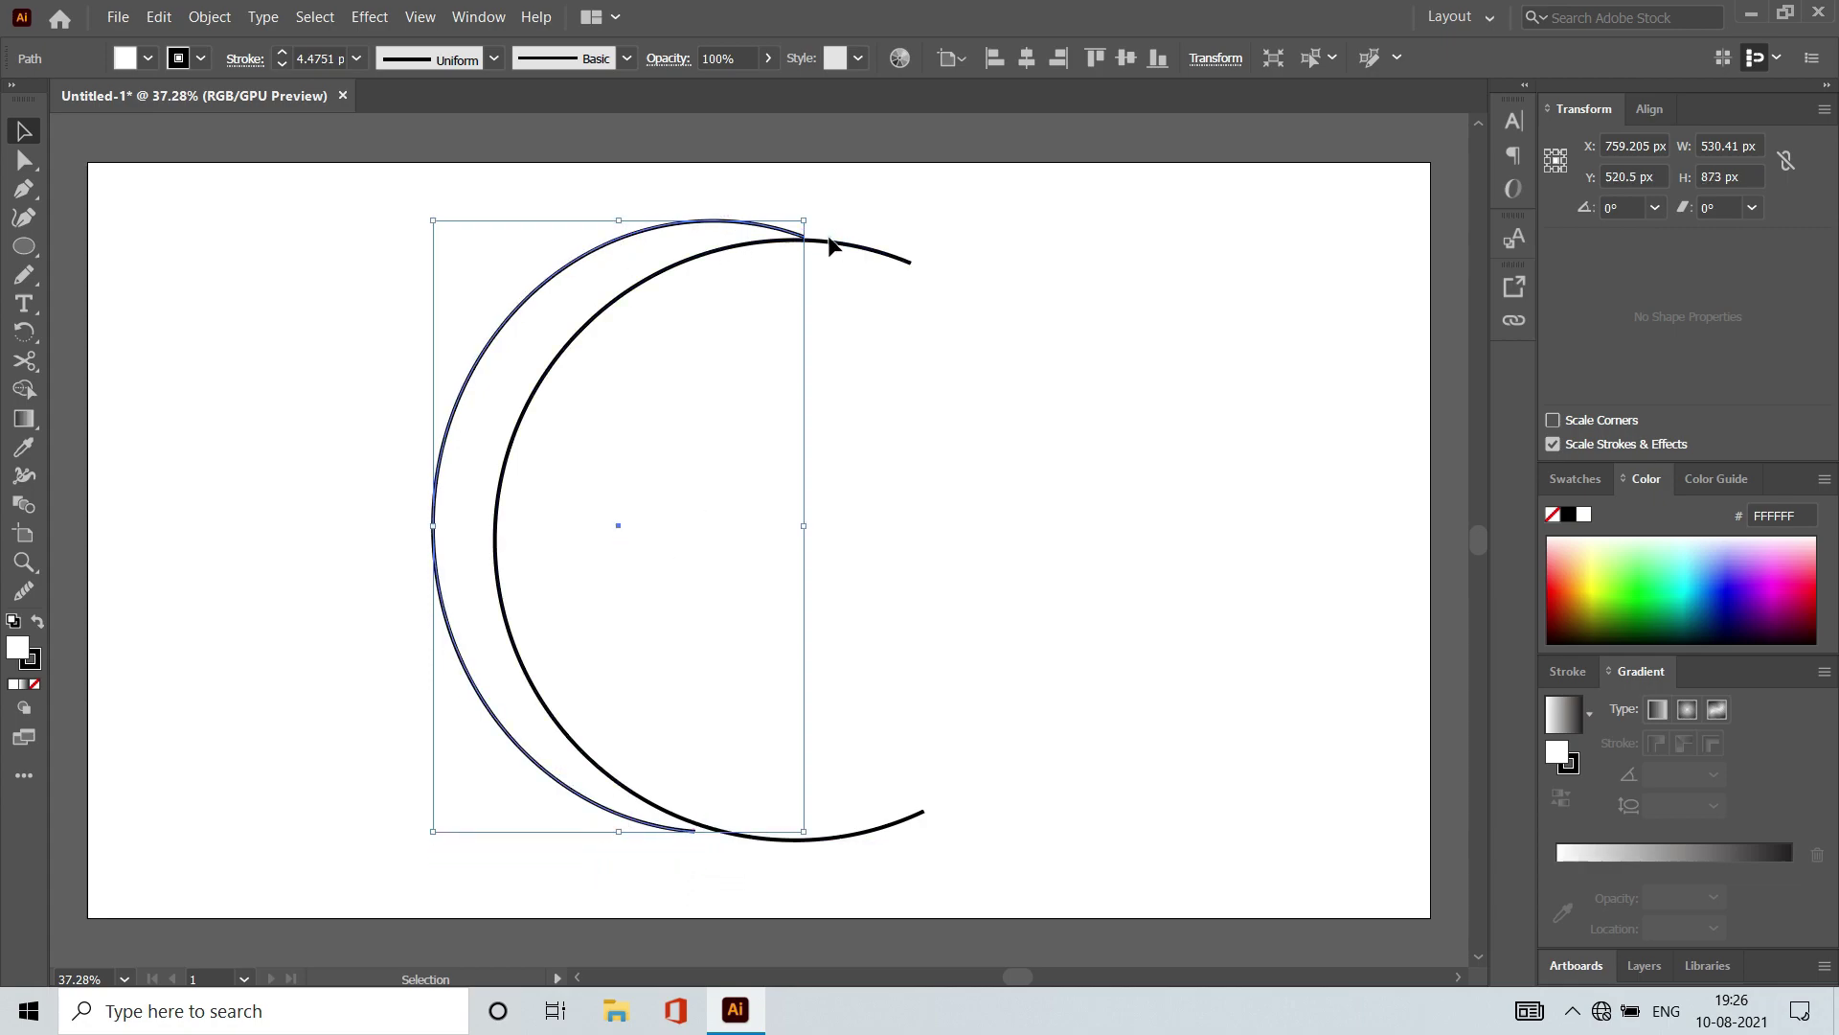
Step: Adjust the inner right arc's height and narrow it
click(837, 278)
click(901, 258)
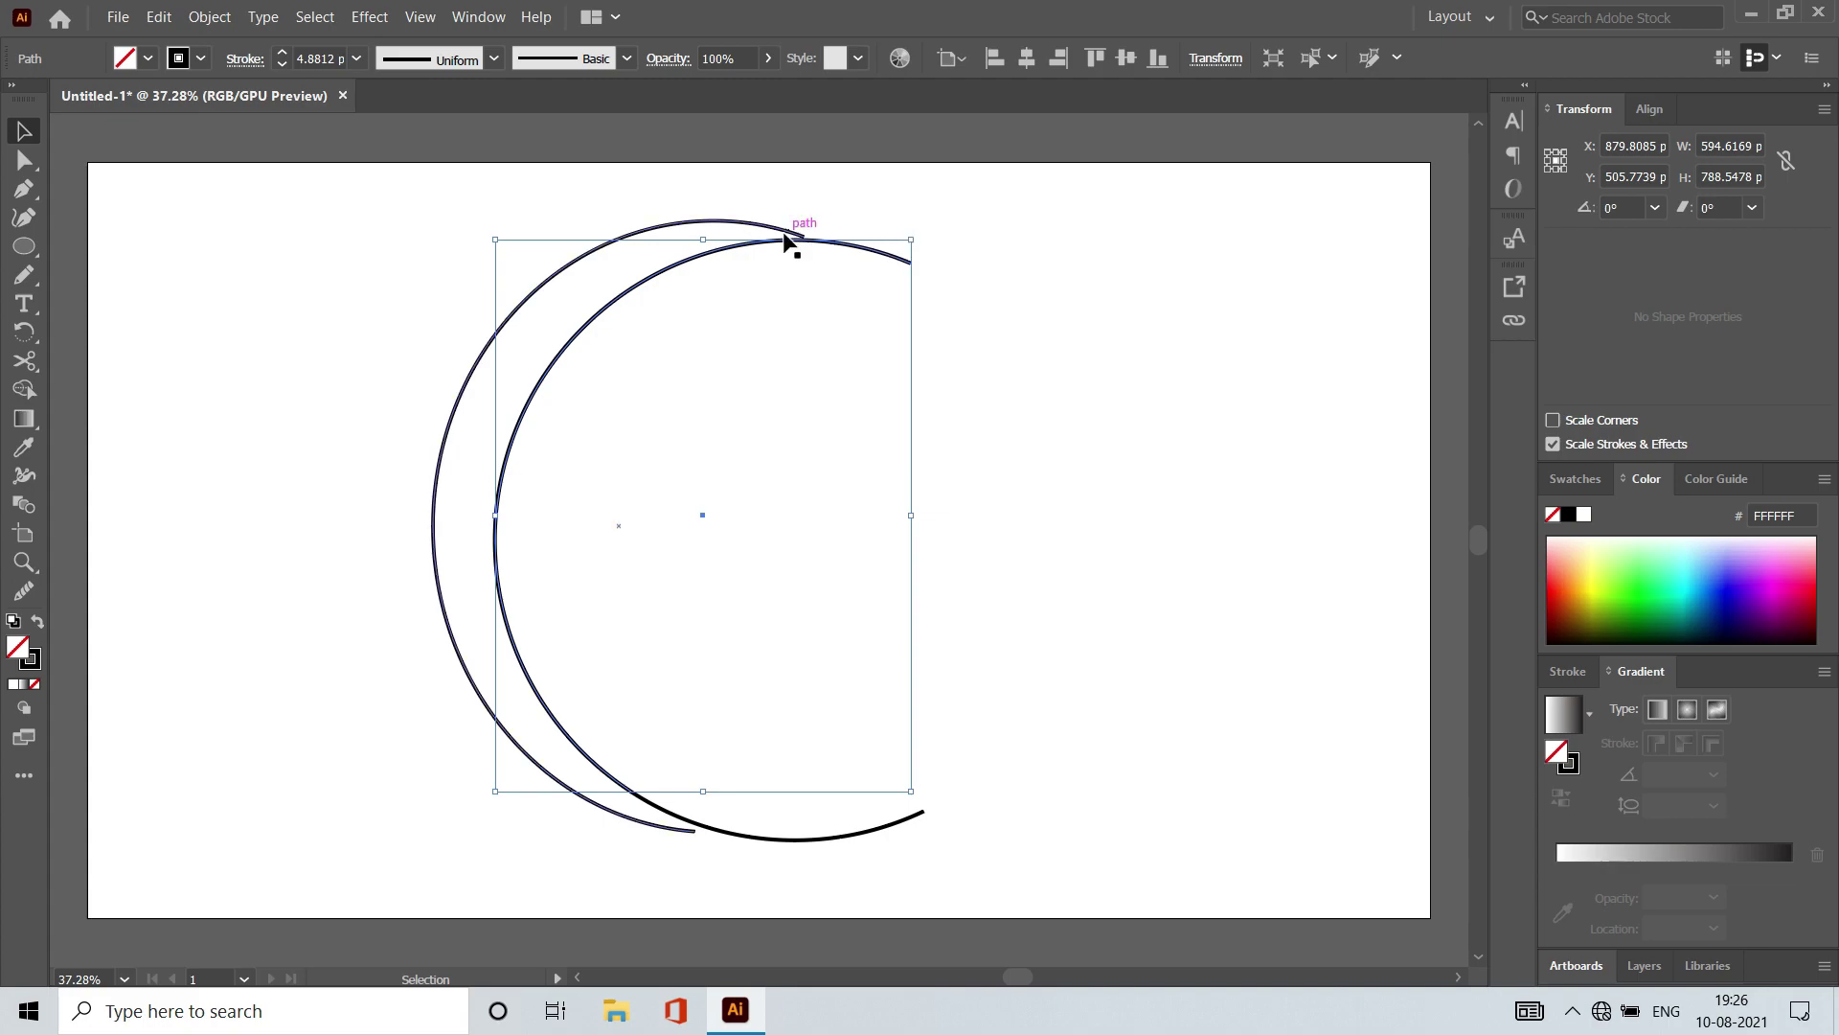
drag(703, 240, 705, 240)
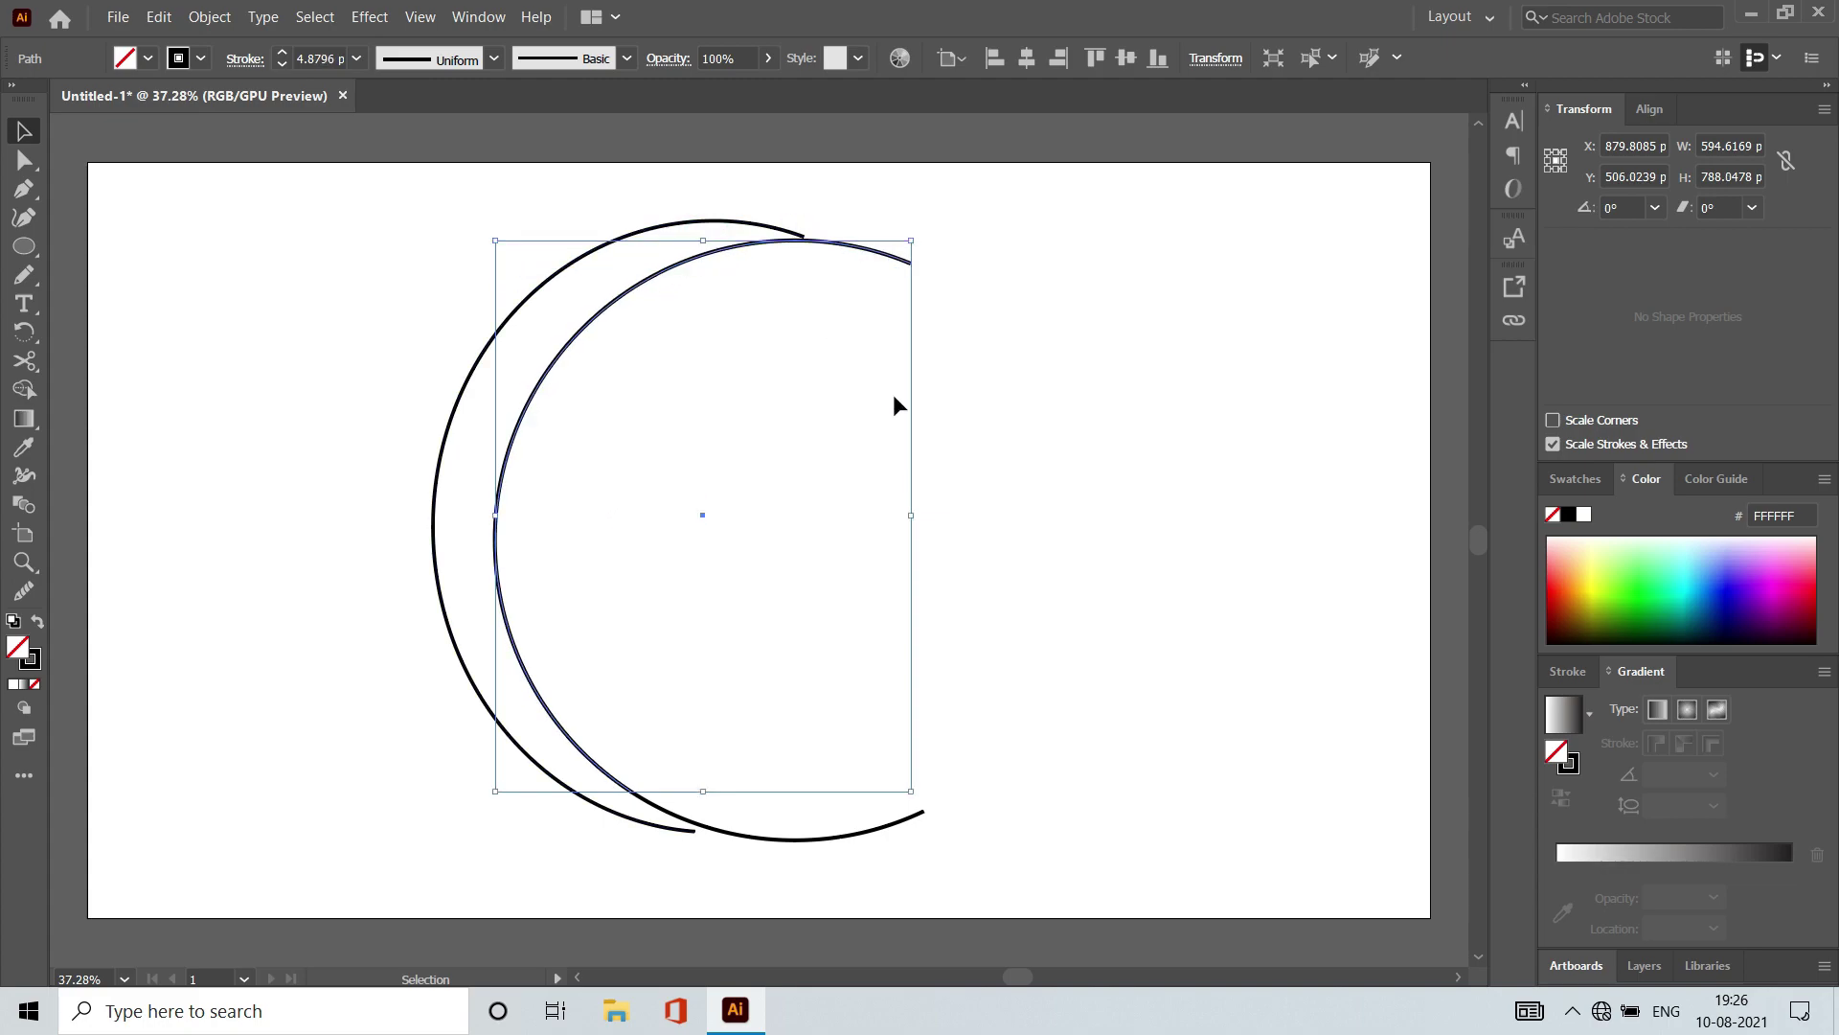
drag(921, 514, 851, 515)
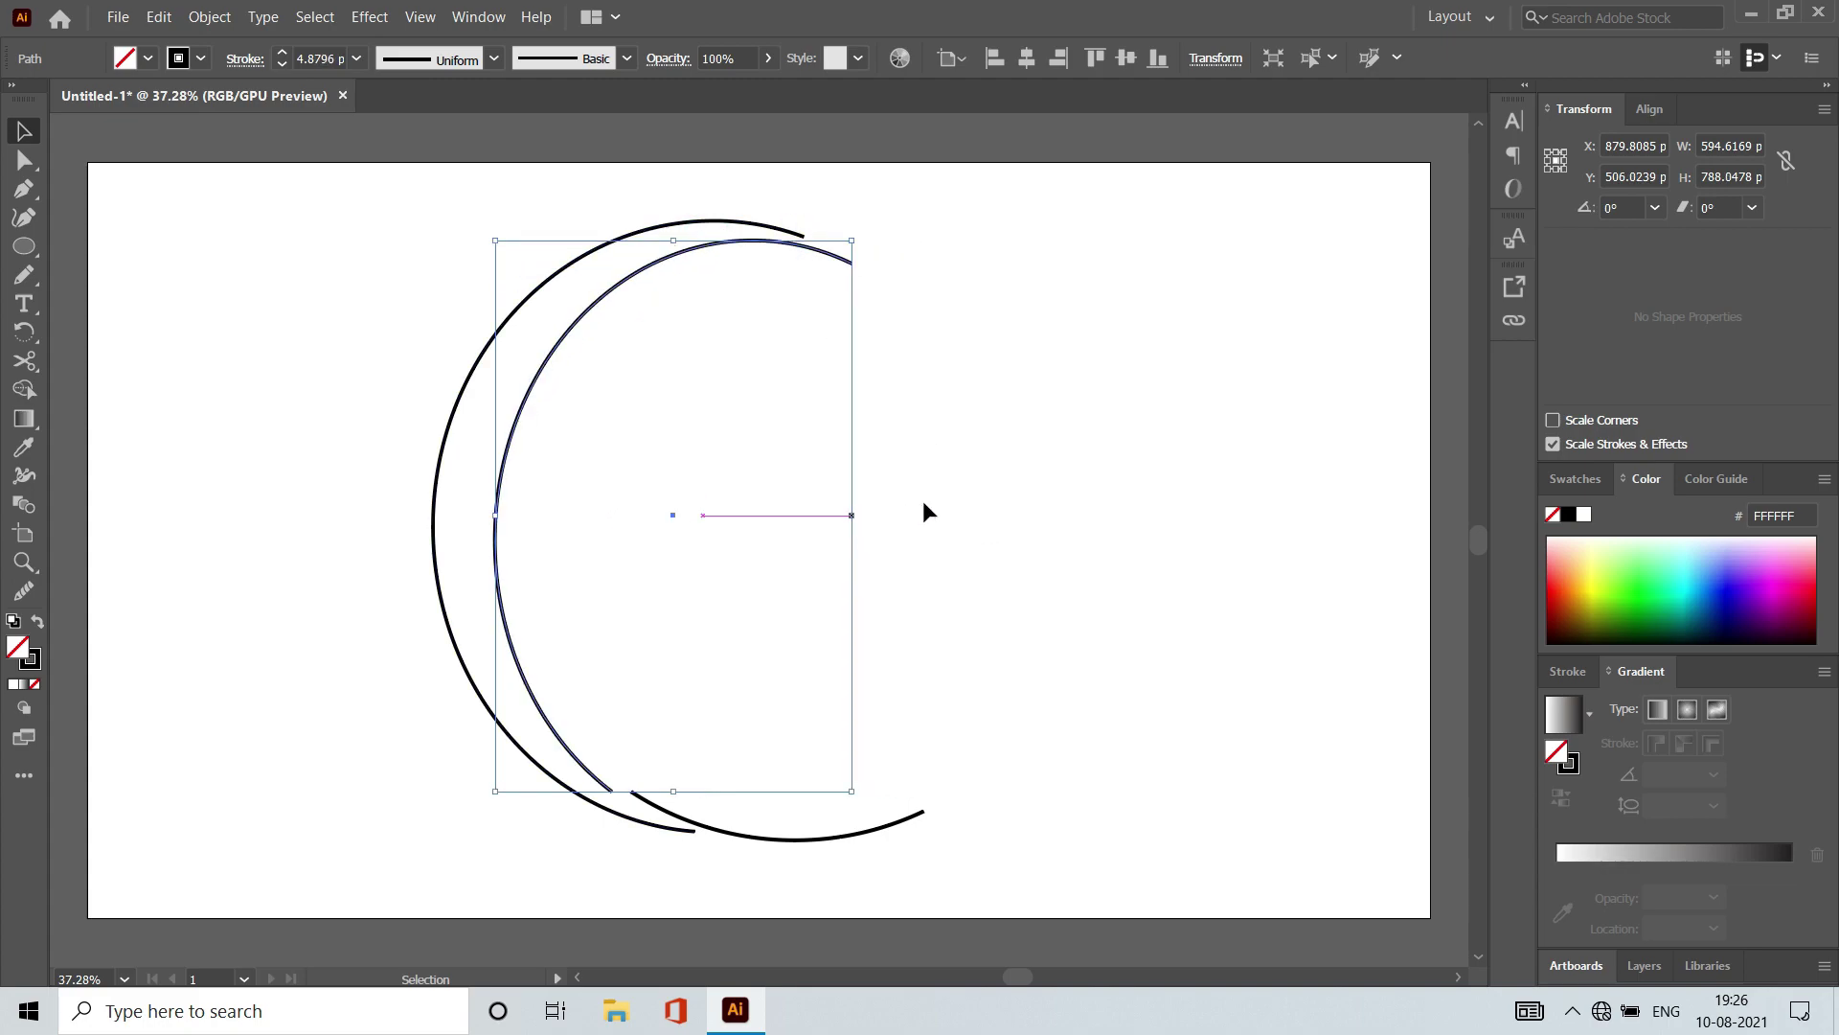
Step: Nudge and narrow the bottom arc, then shorten the outer arc from its top
click(810, 839)
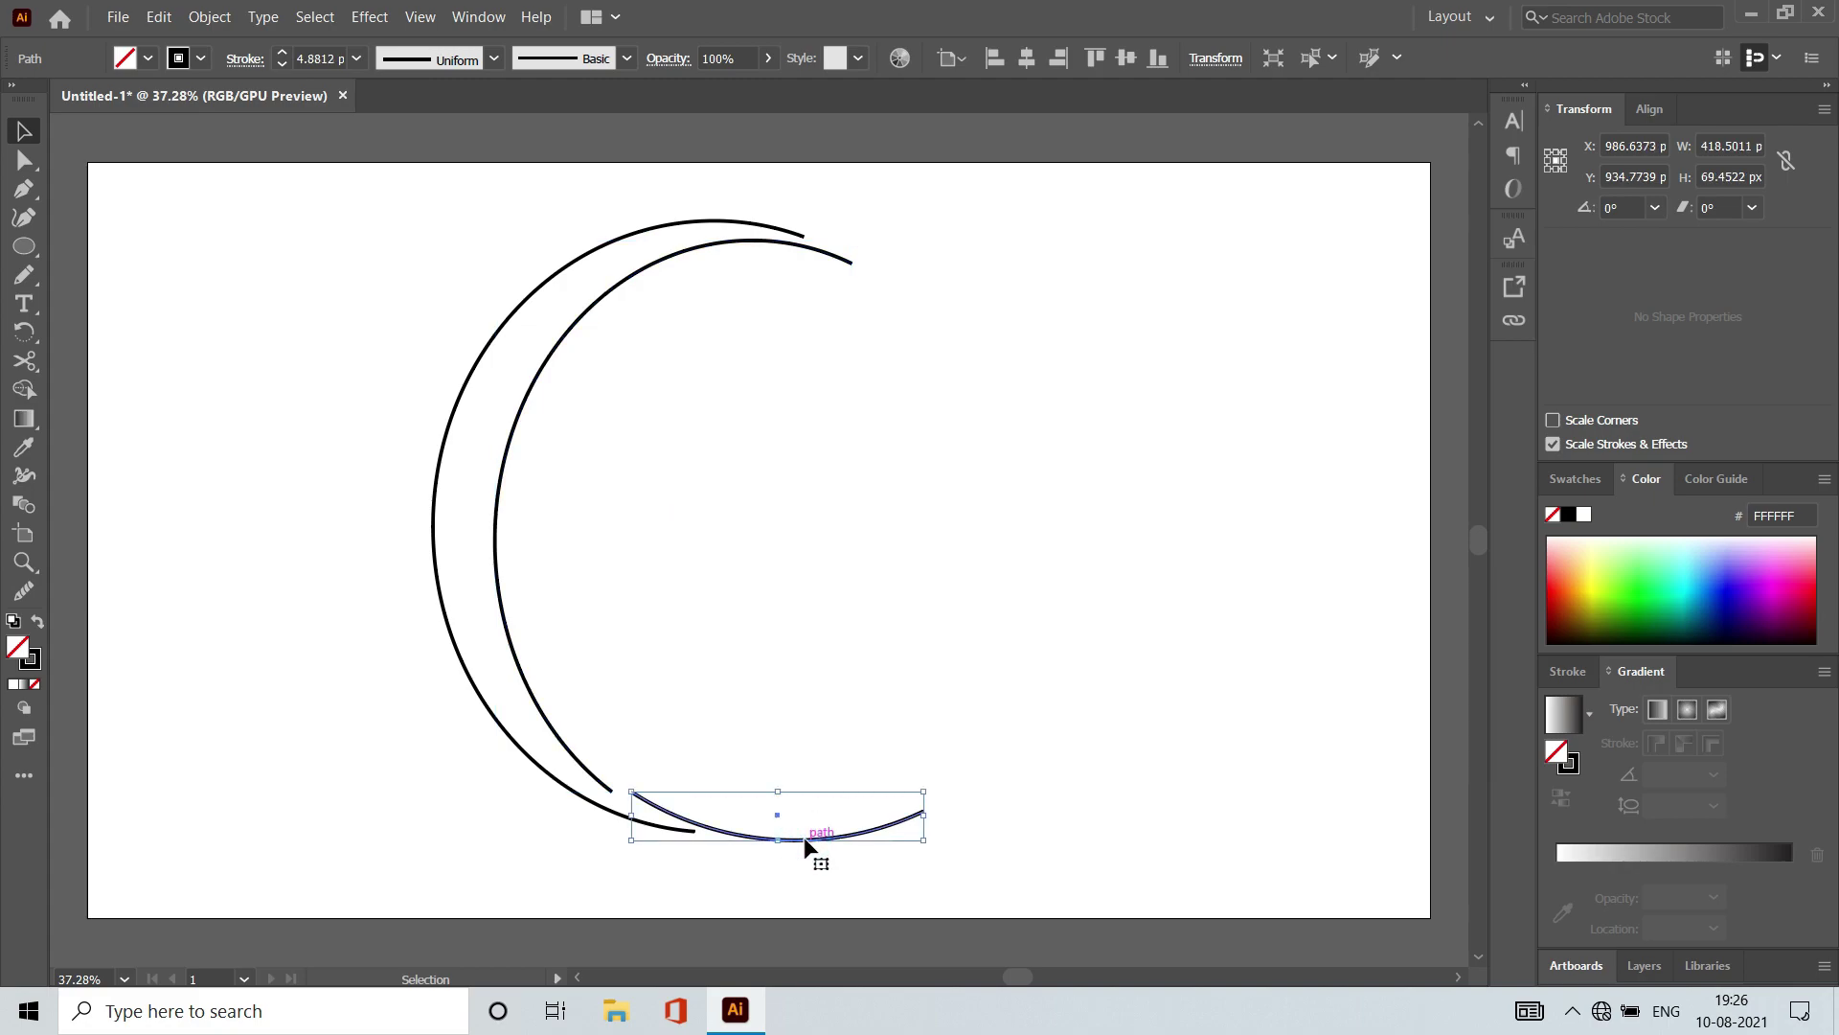
key(Left)
key(Left)
key(Left)
key(Left)
key(Left)
key(Left)
key(Left)
key(Left)
key(Left)
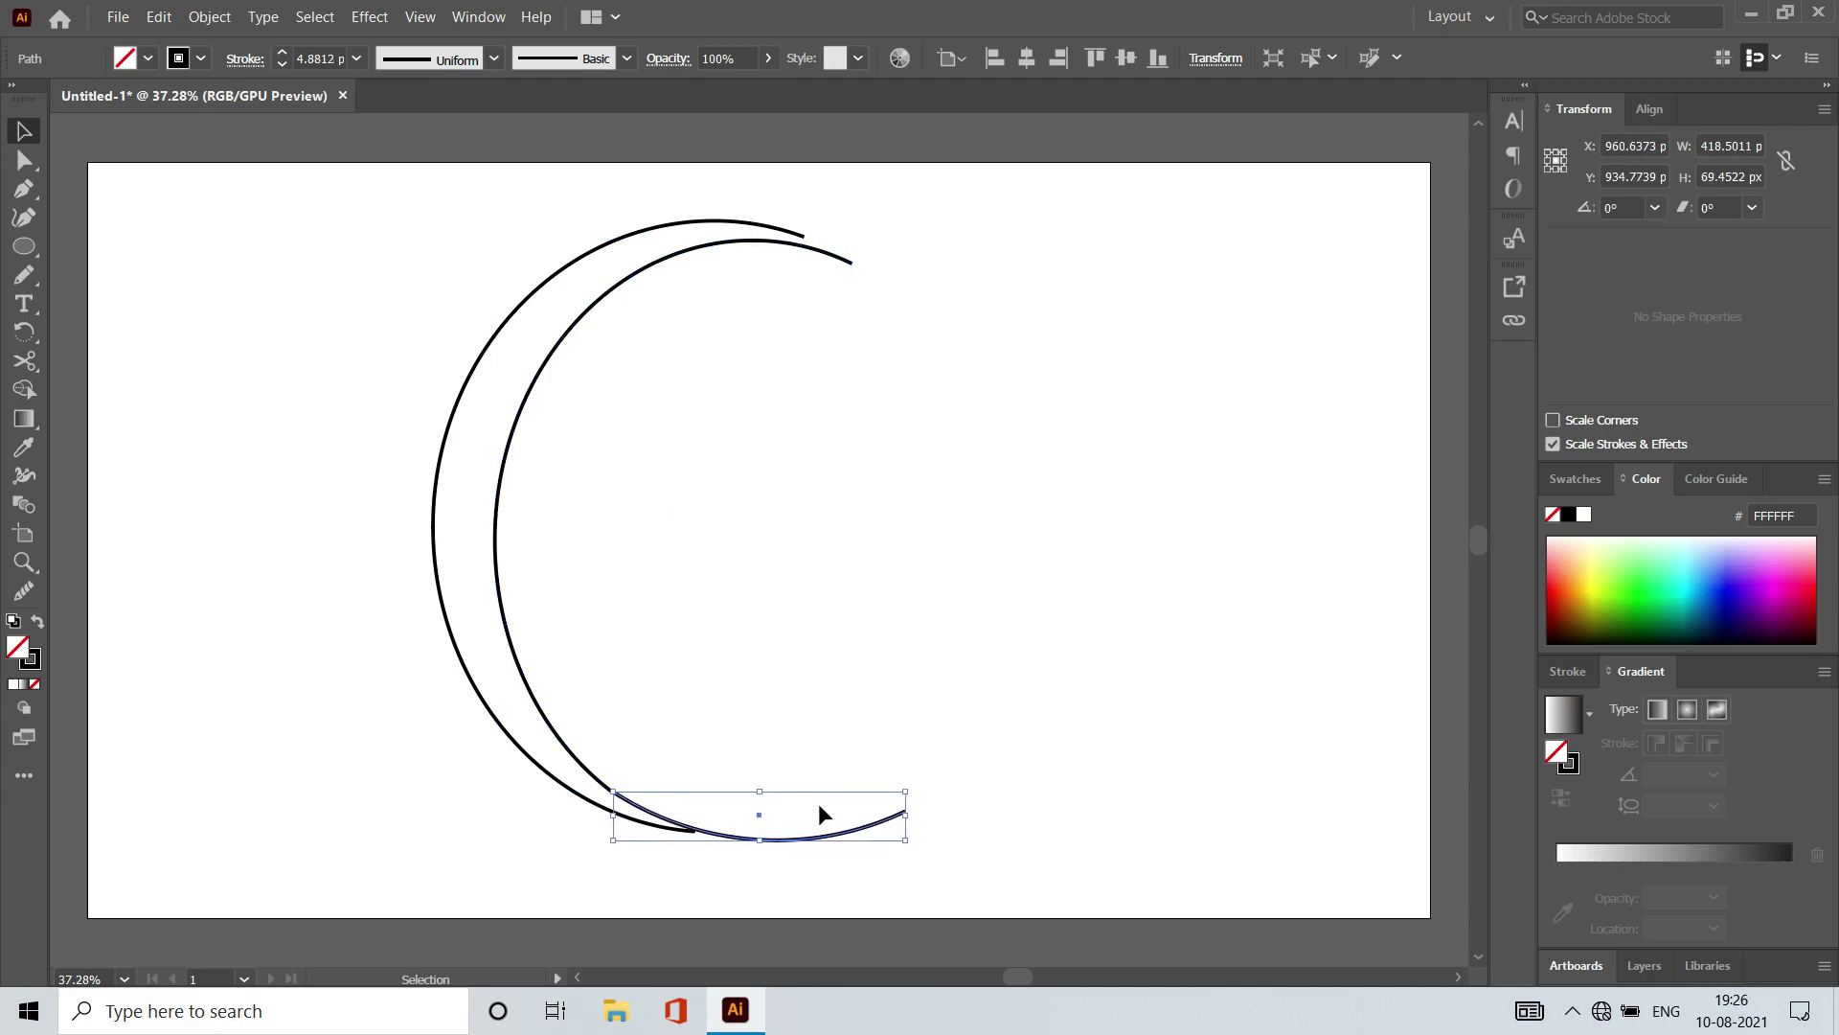
drag(906, 815, 872, 815)
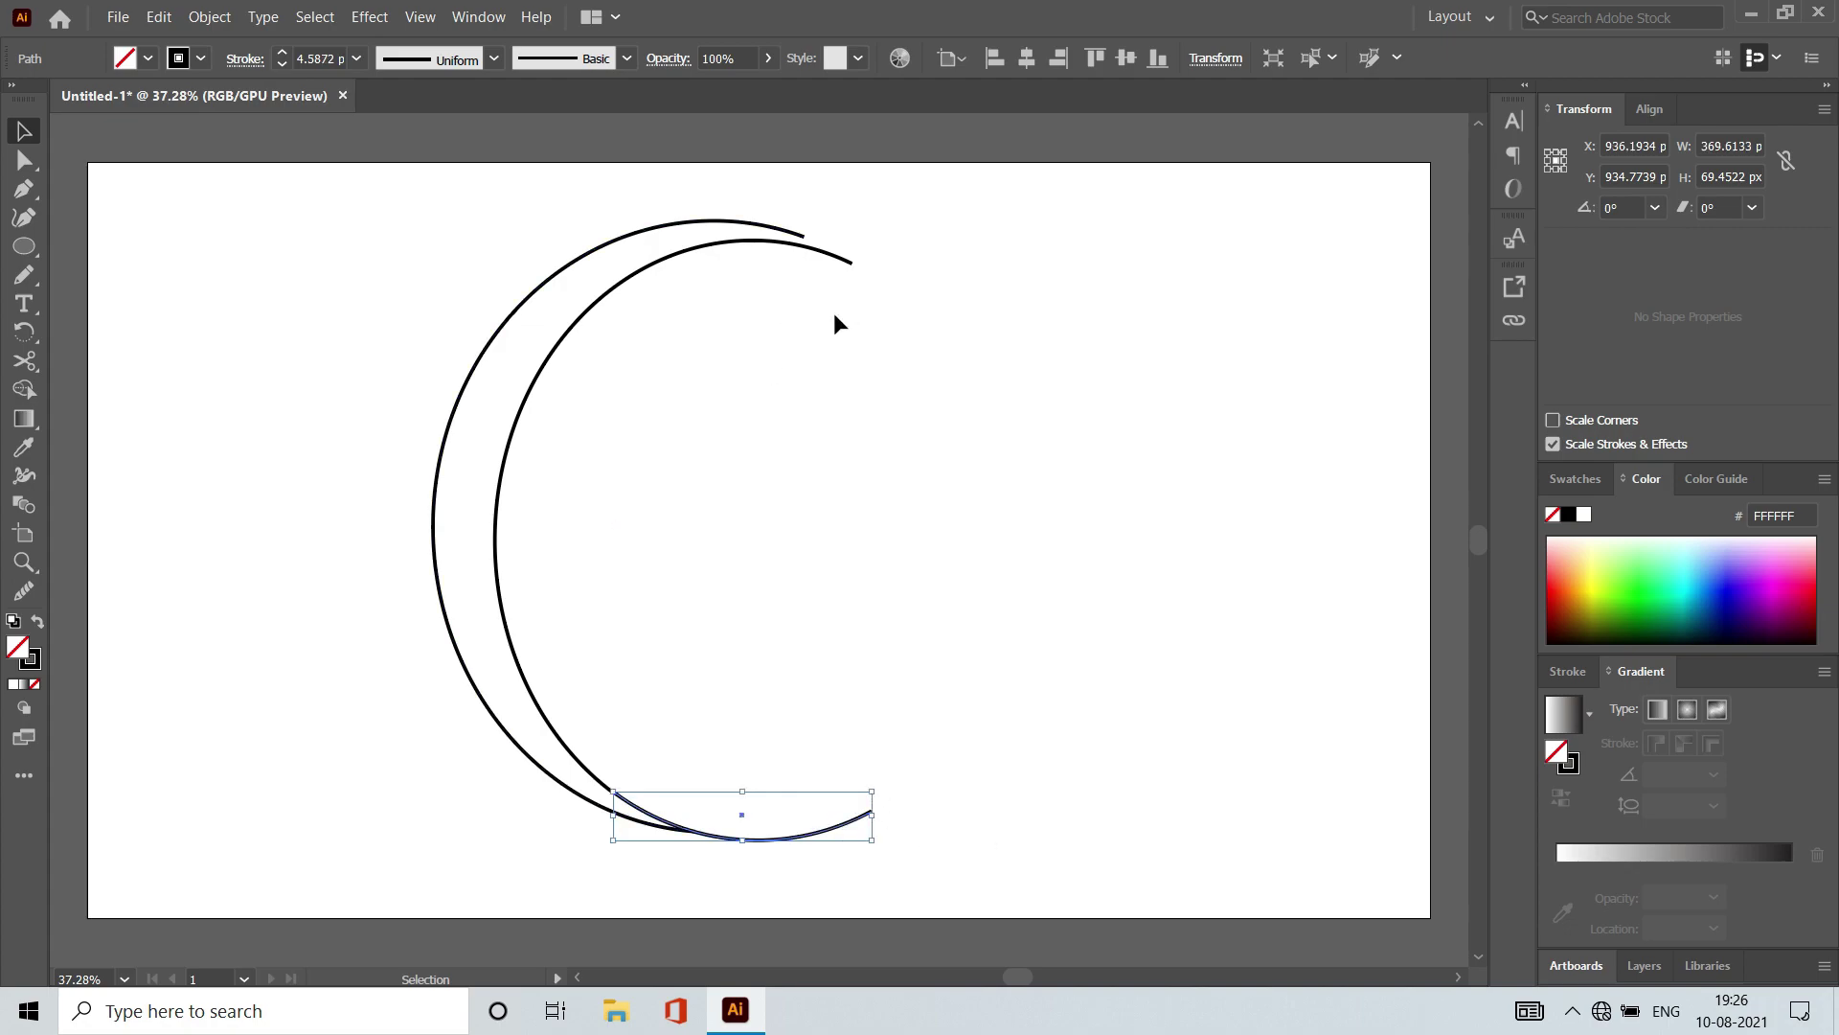
click(686, 224)
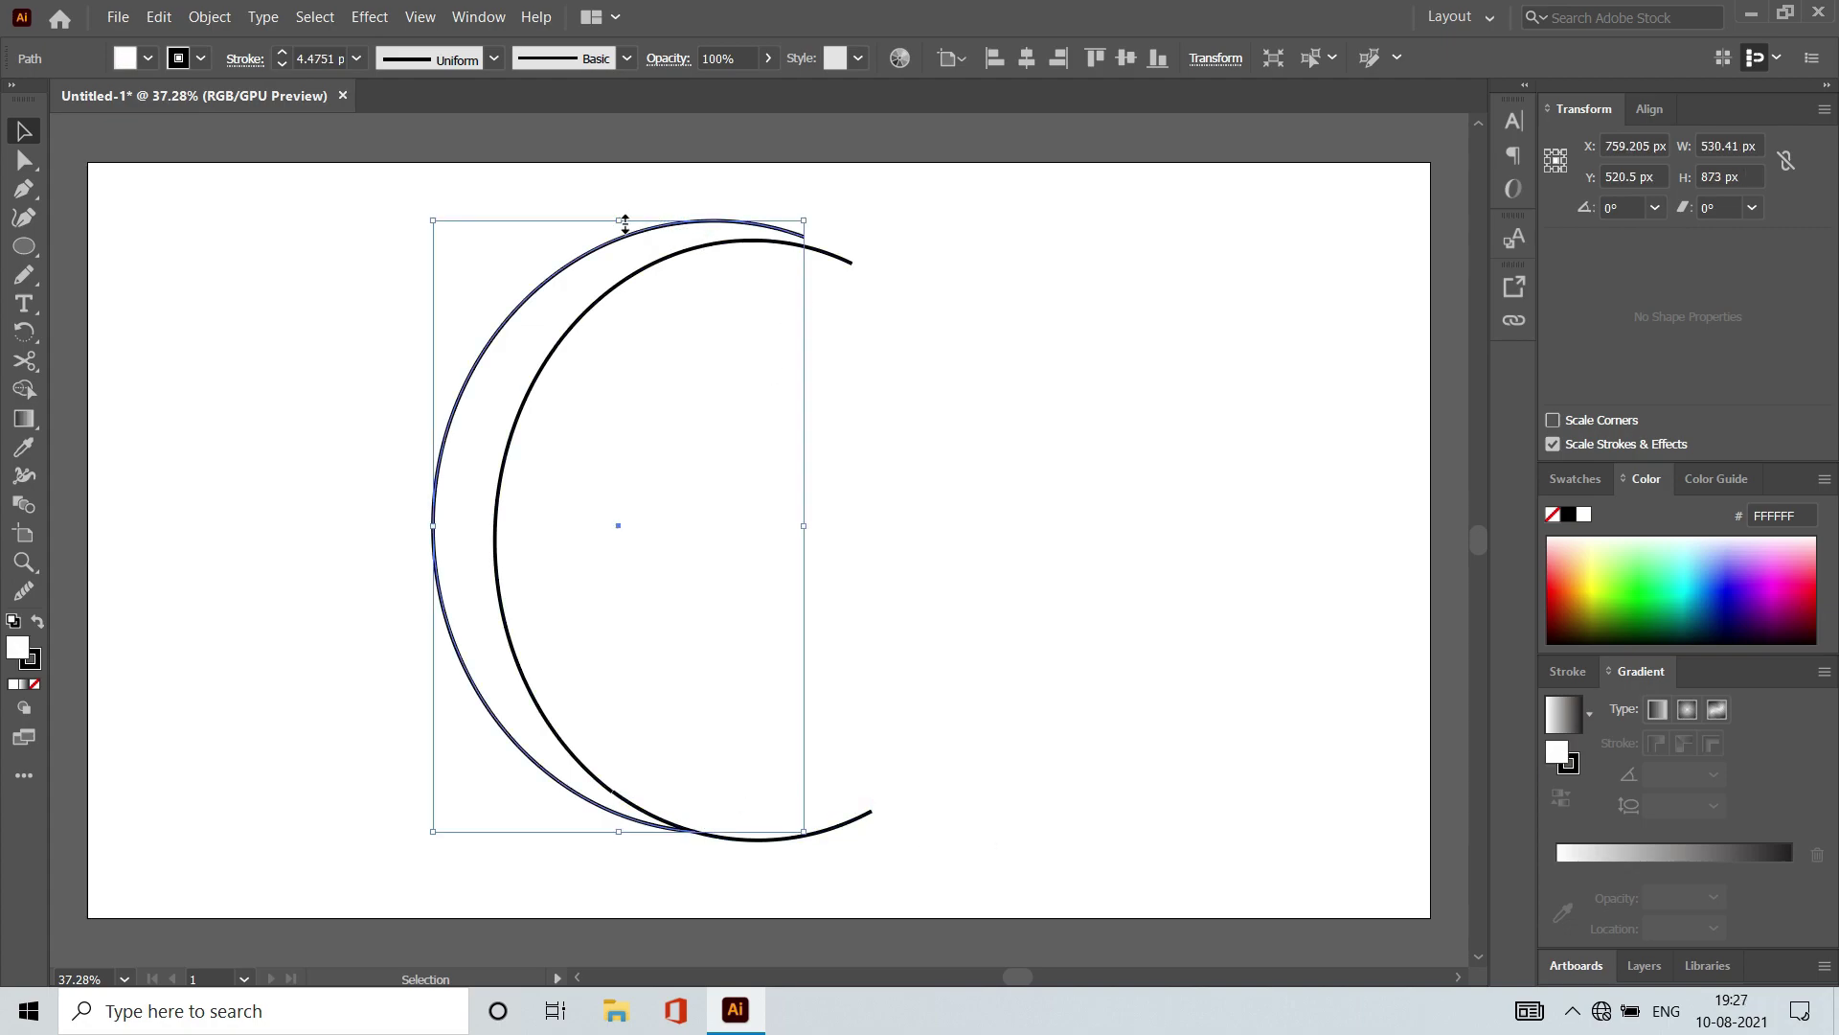
drag(623, 219, 629, 230)
click(934, 252)
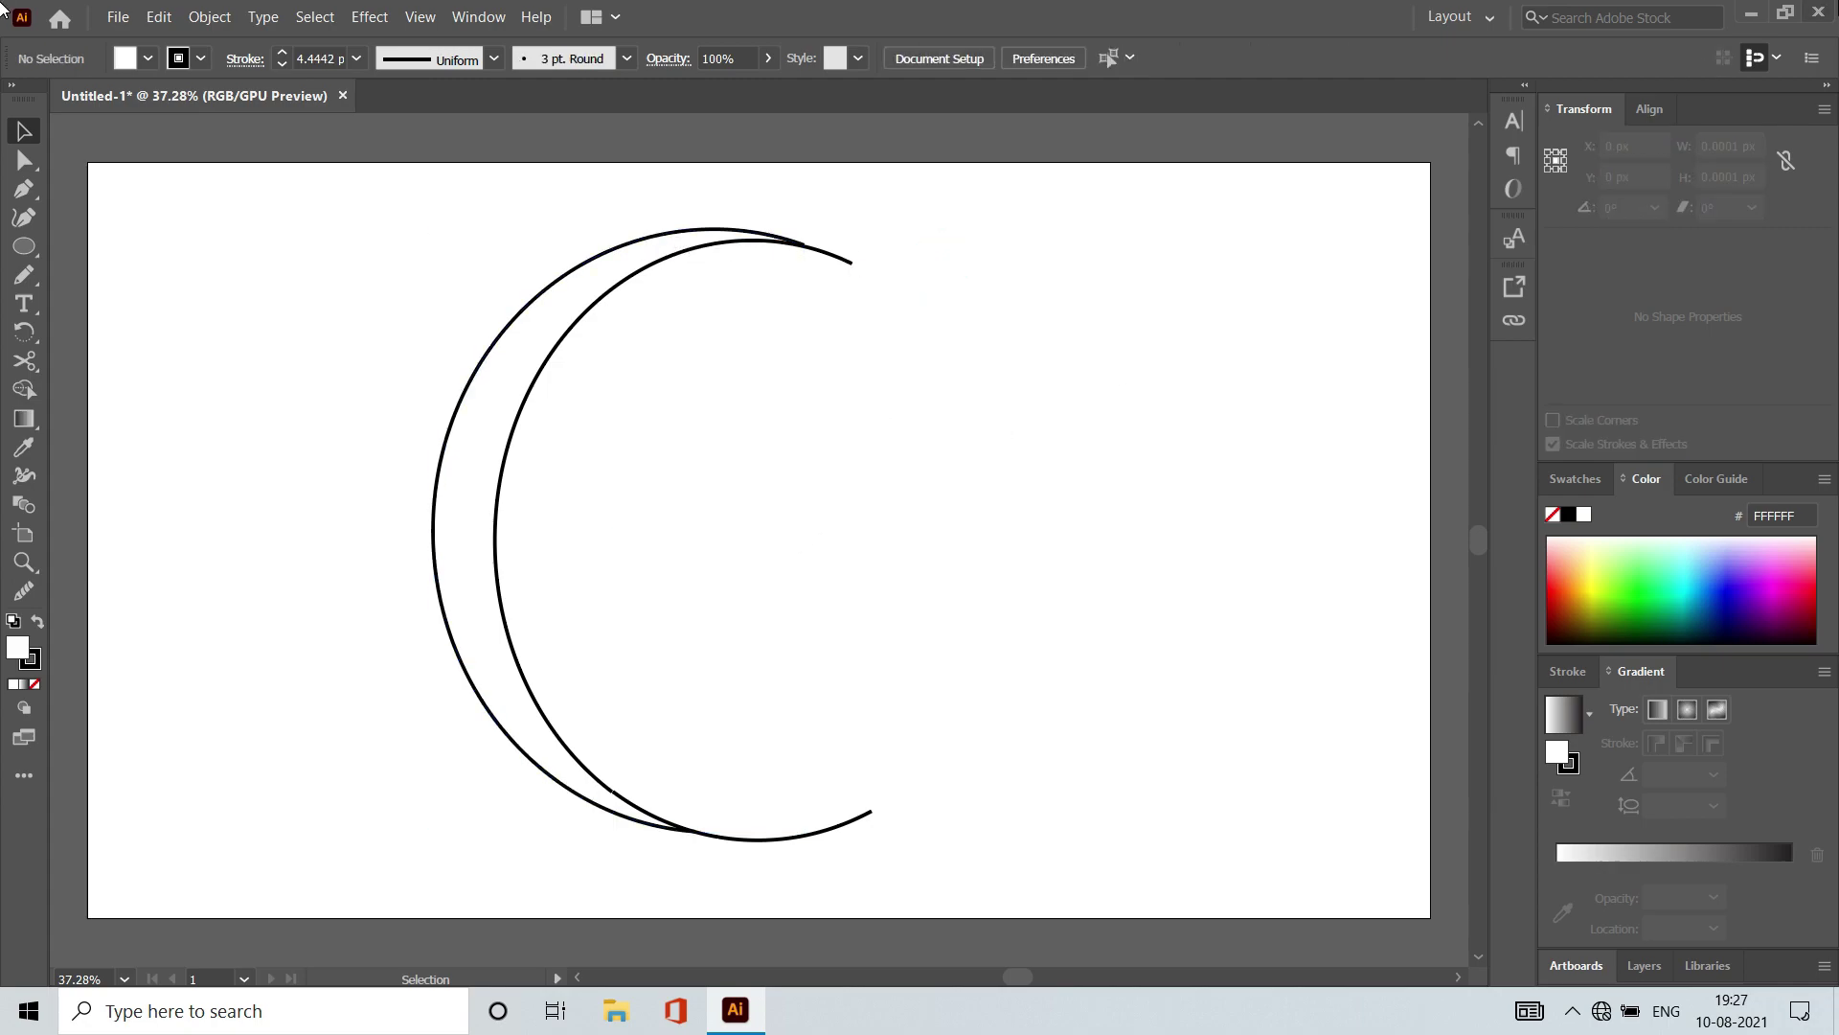
Step: Draw a new circle inside the crescent and resize it to fit
click(24, 246)
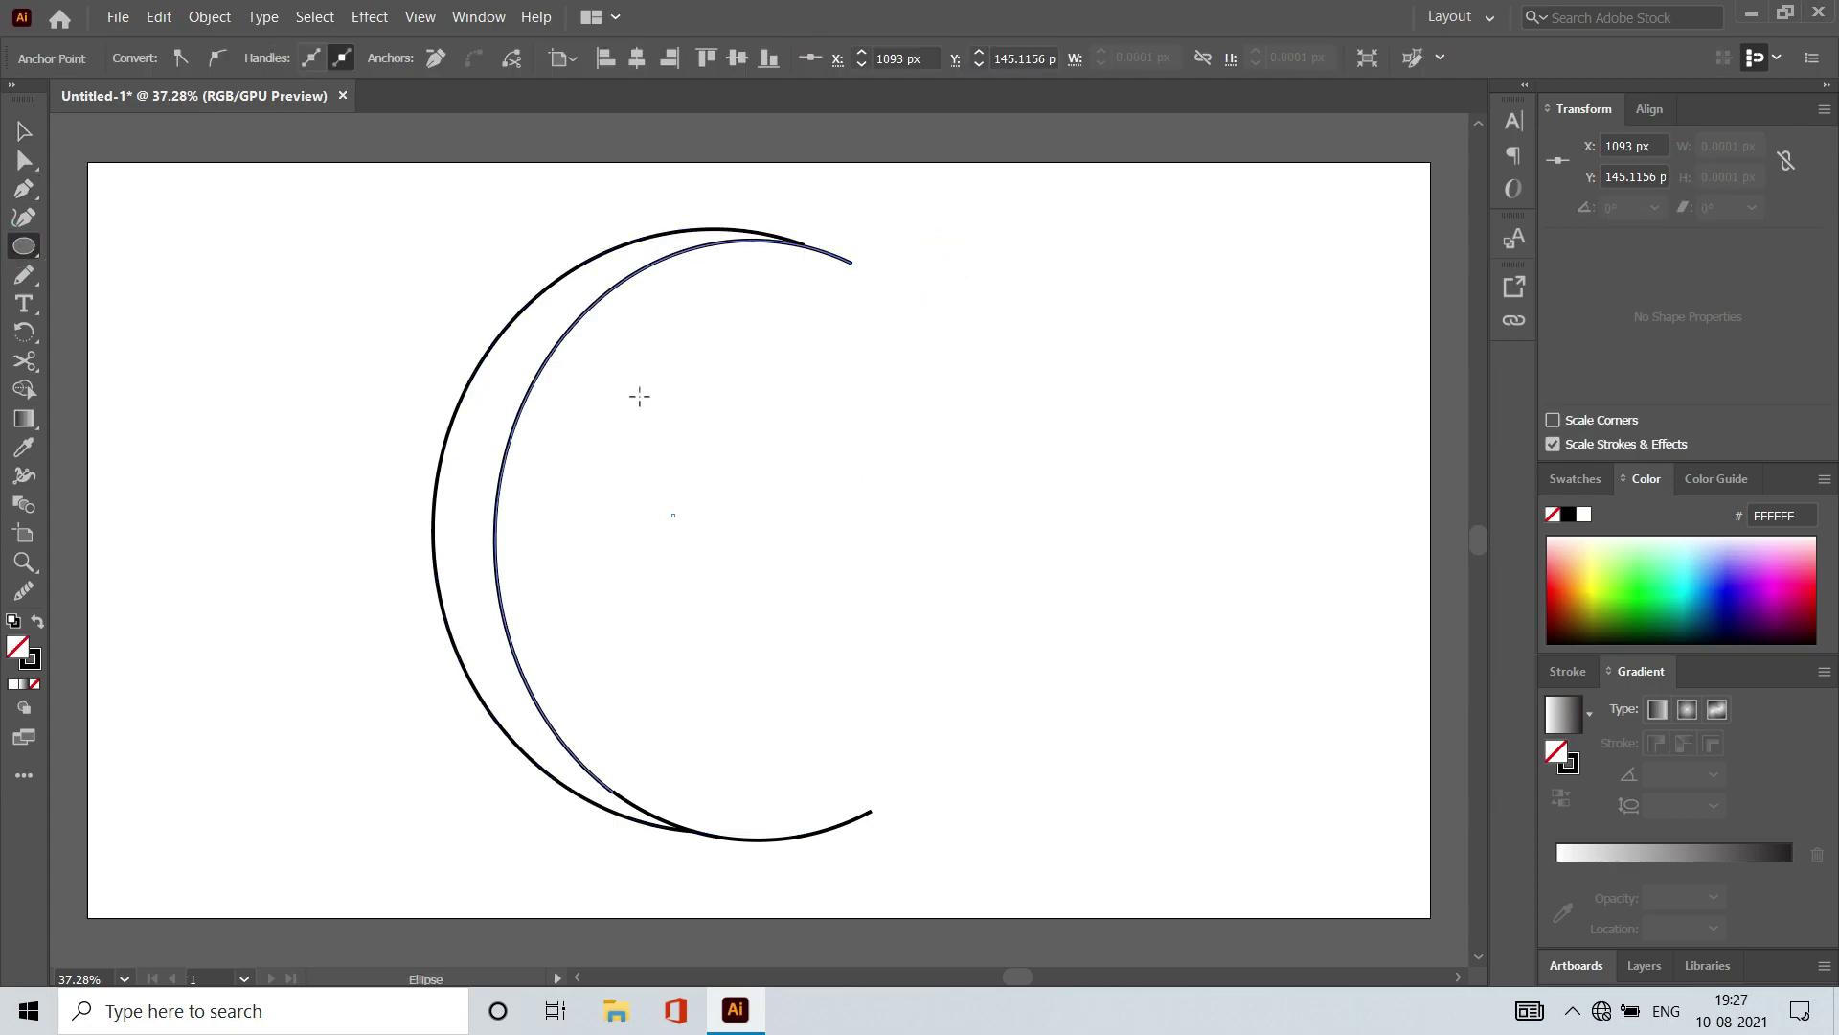
drag(618, 380, 973, 766)
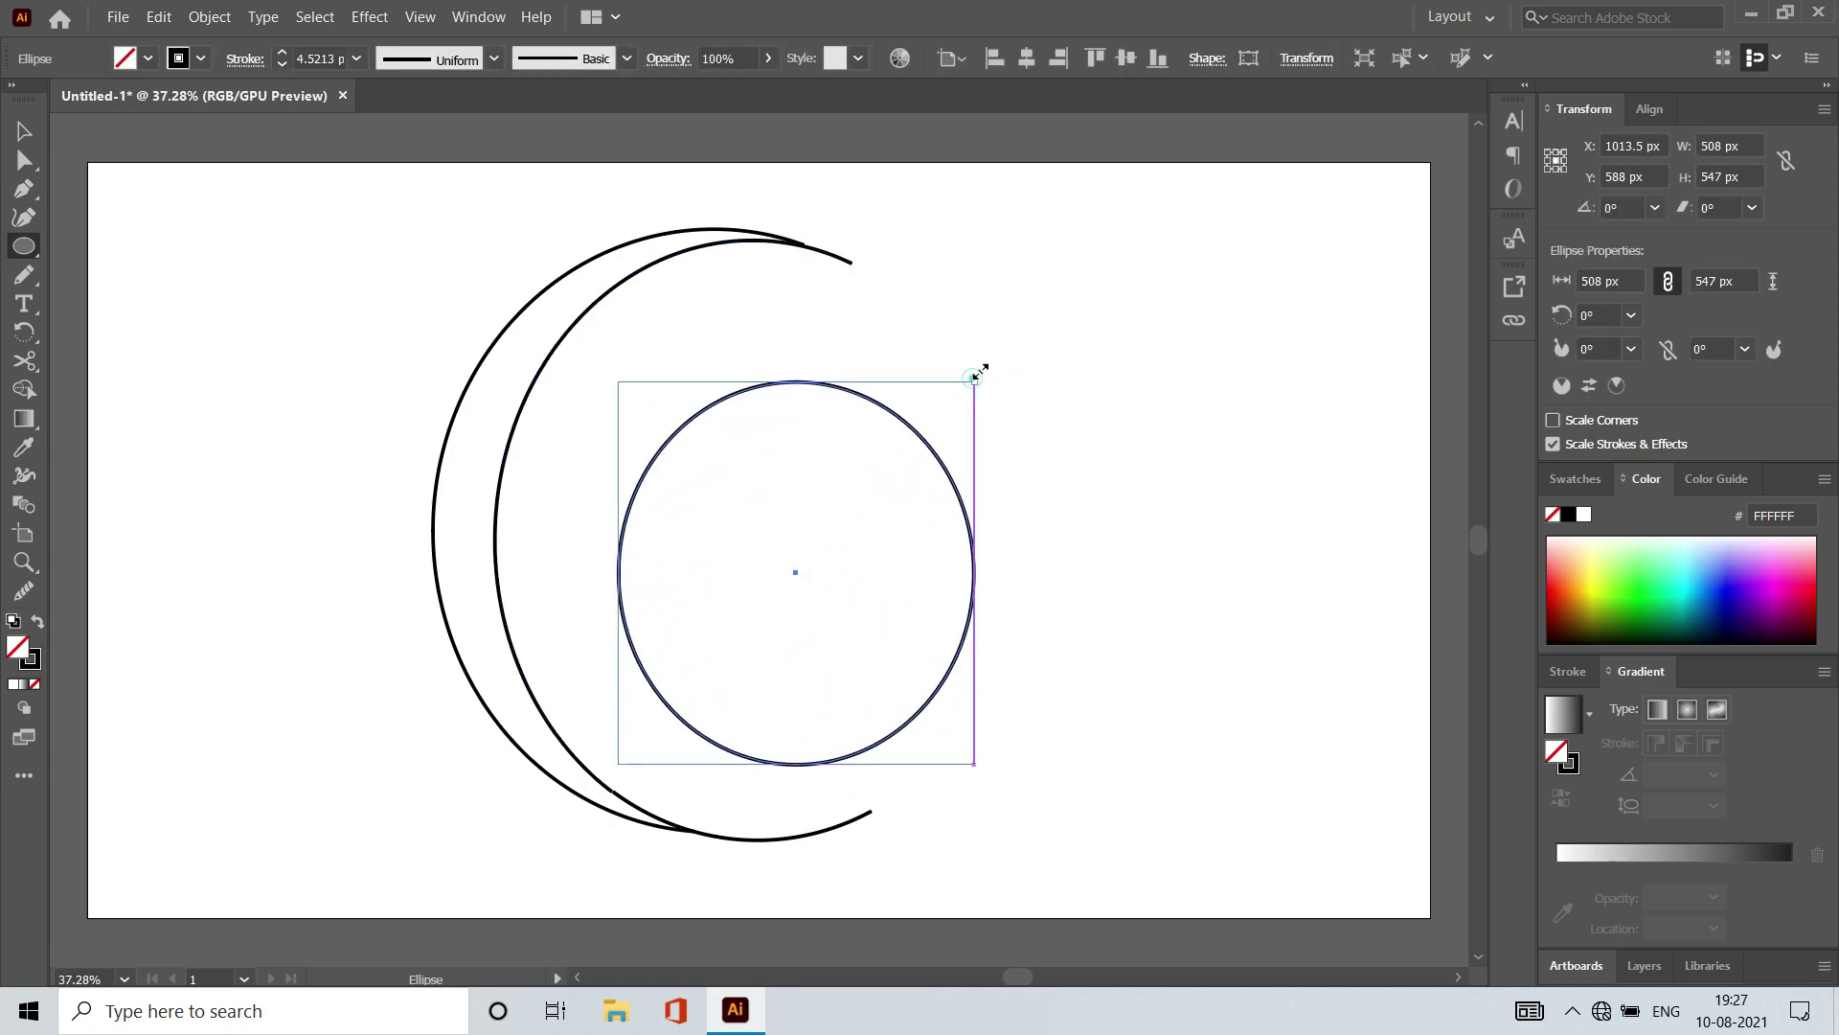
drag(977, 382, 1022, 290)
drag(619, 527, 572, 528)
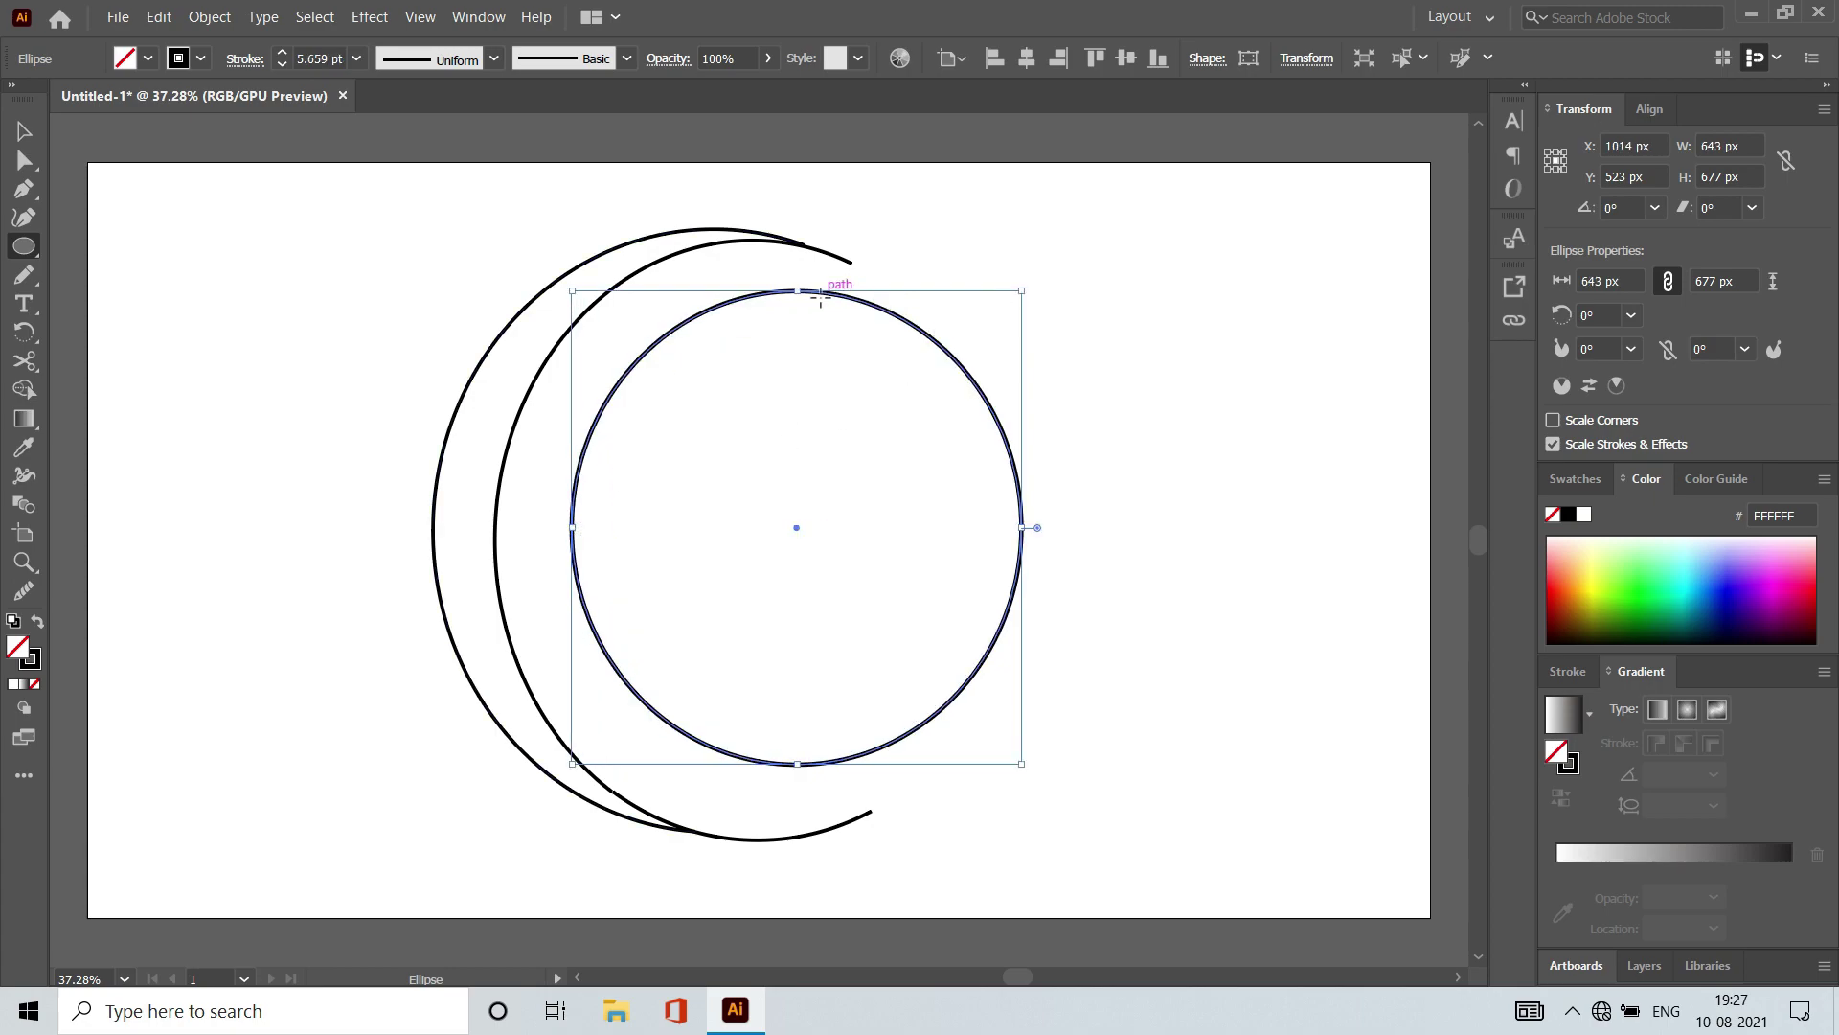
drag(798, 291, 807, 315)
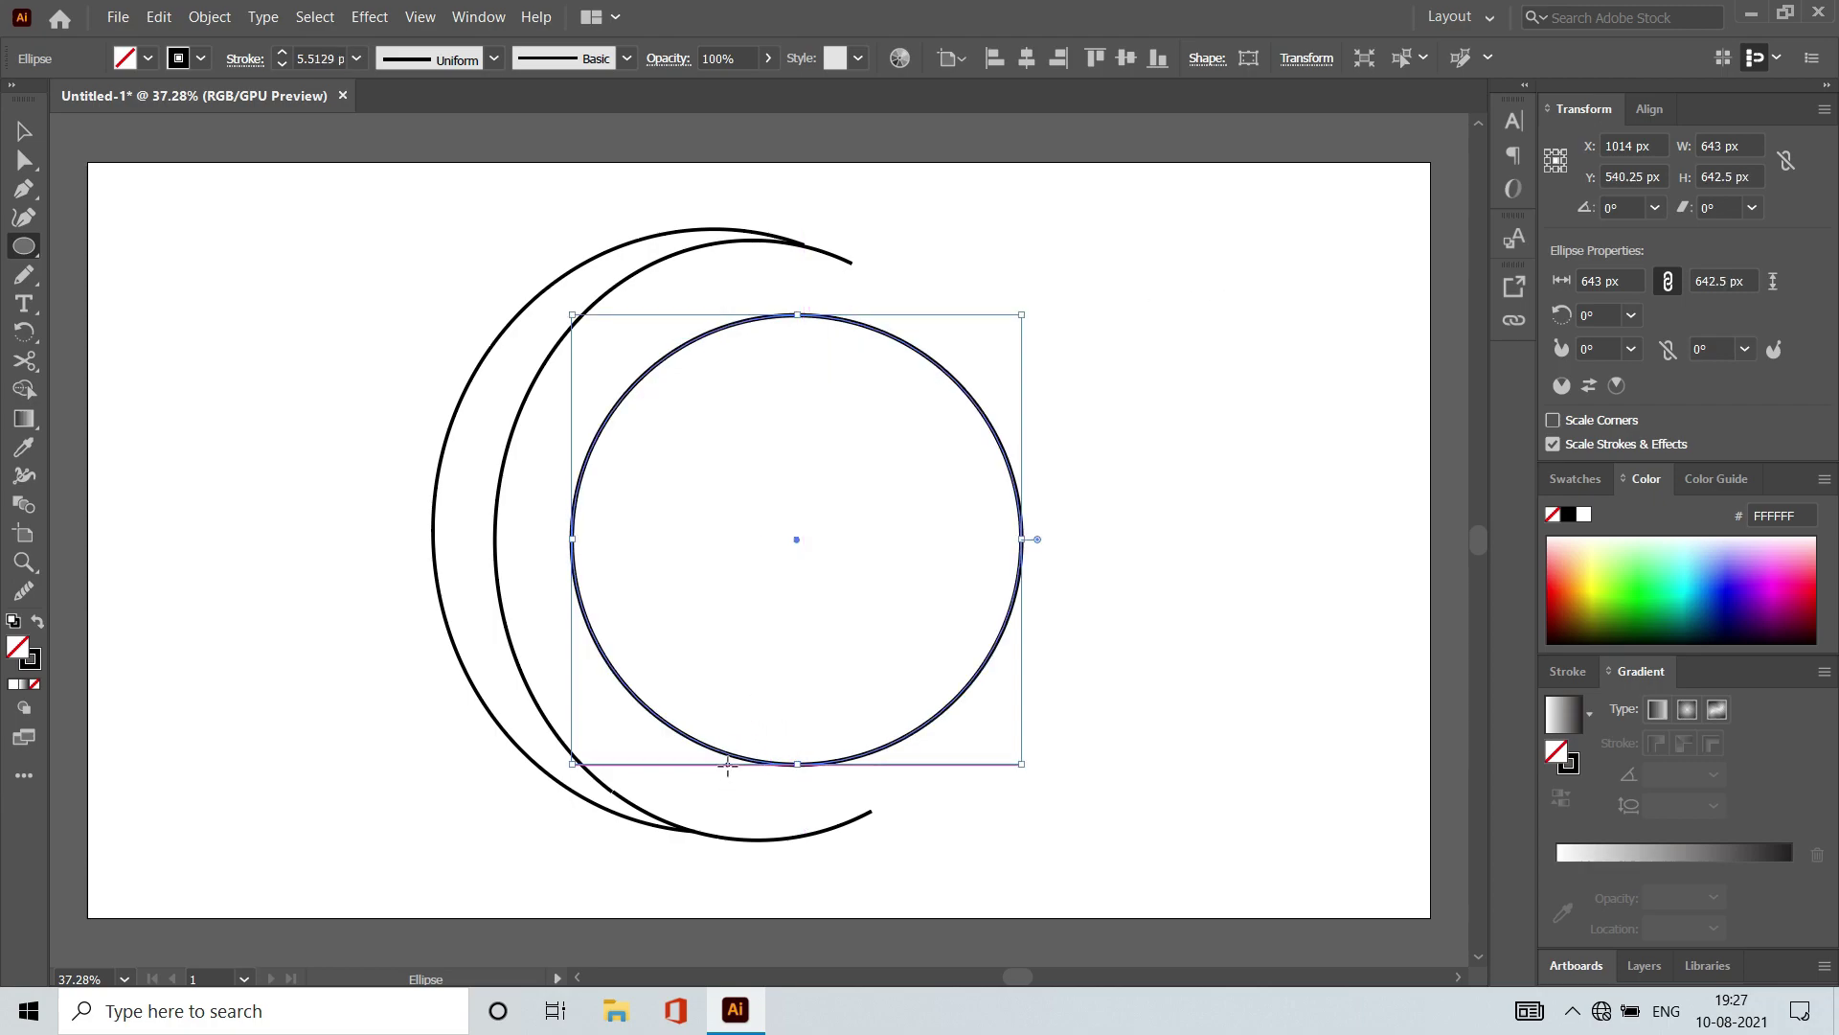
Step: Cut the new circle at its top right and lower right, and delete its right piece
click(24, 360)
click(933, 356)
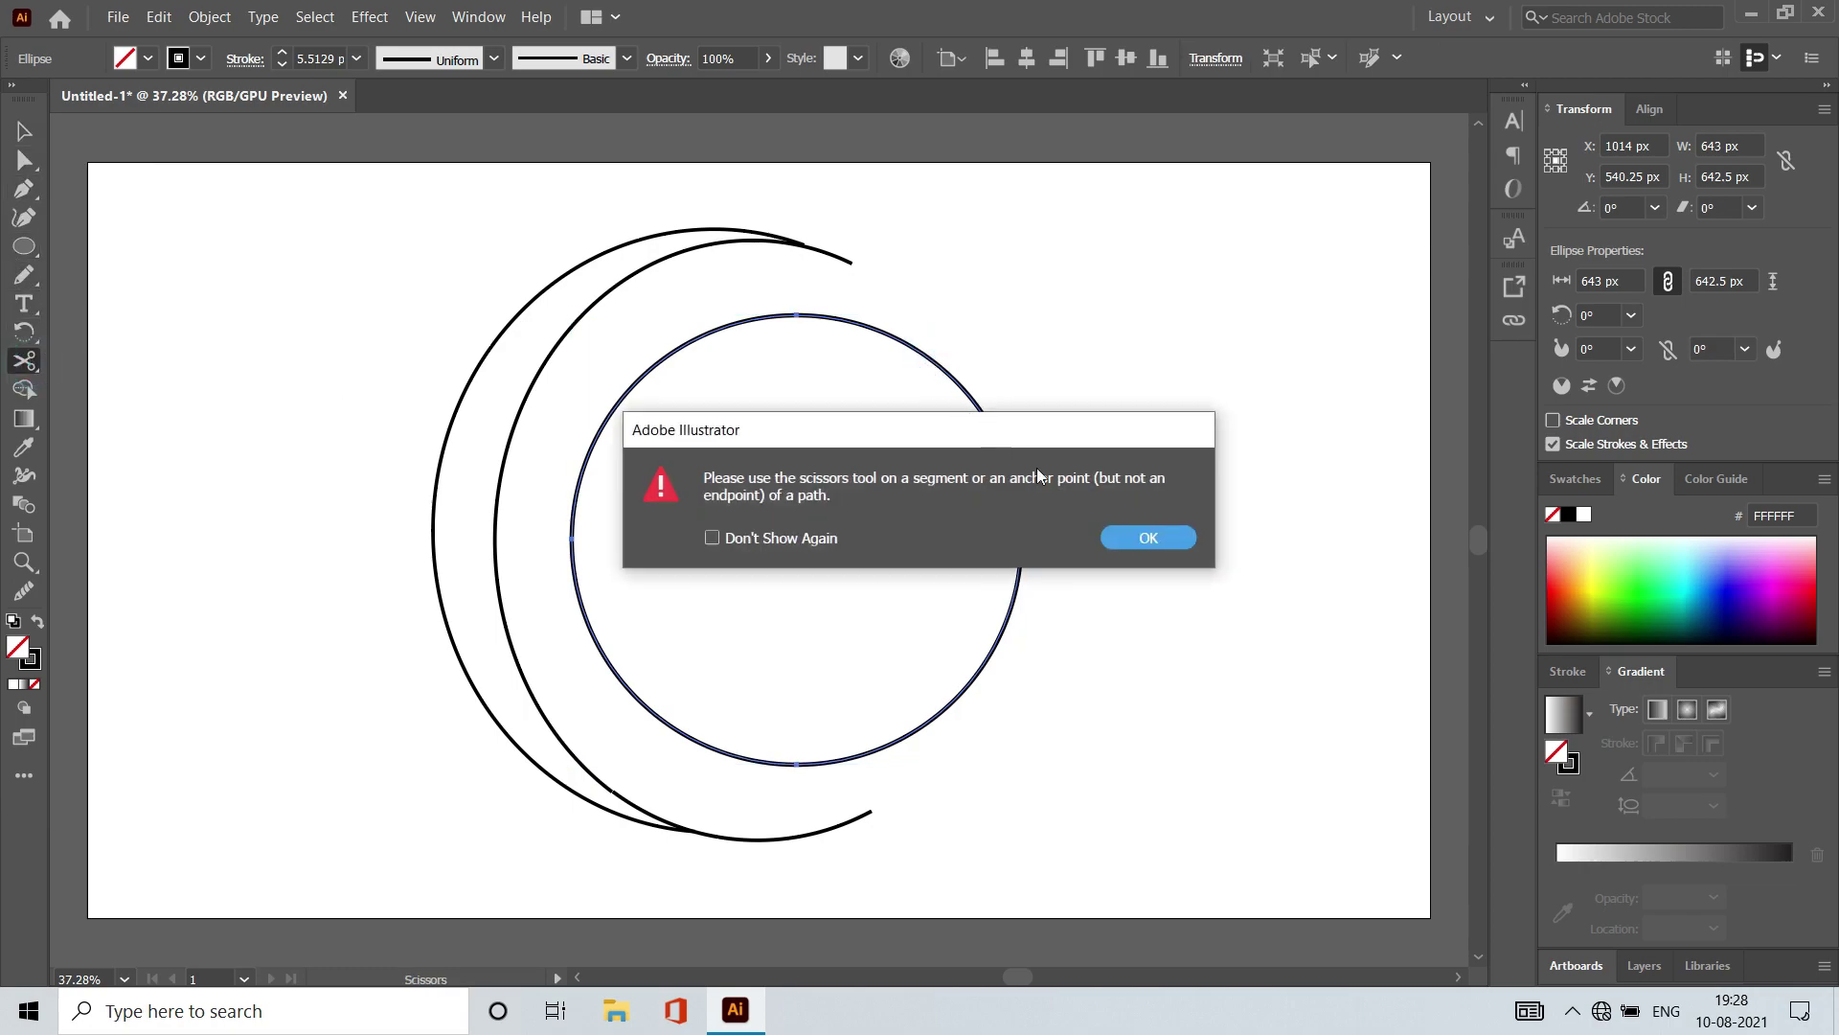
click(1121, 546)
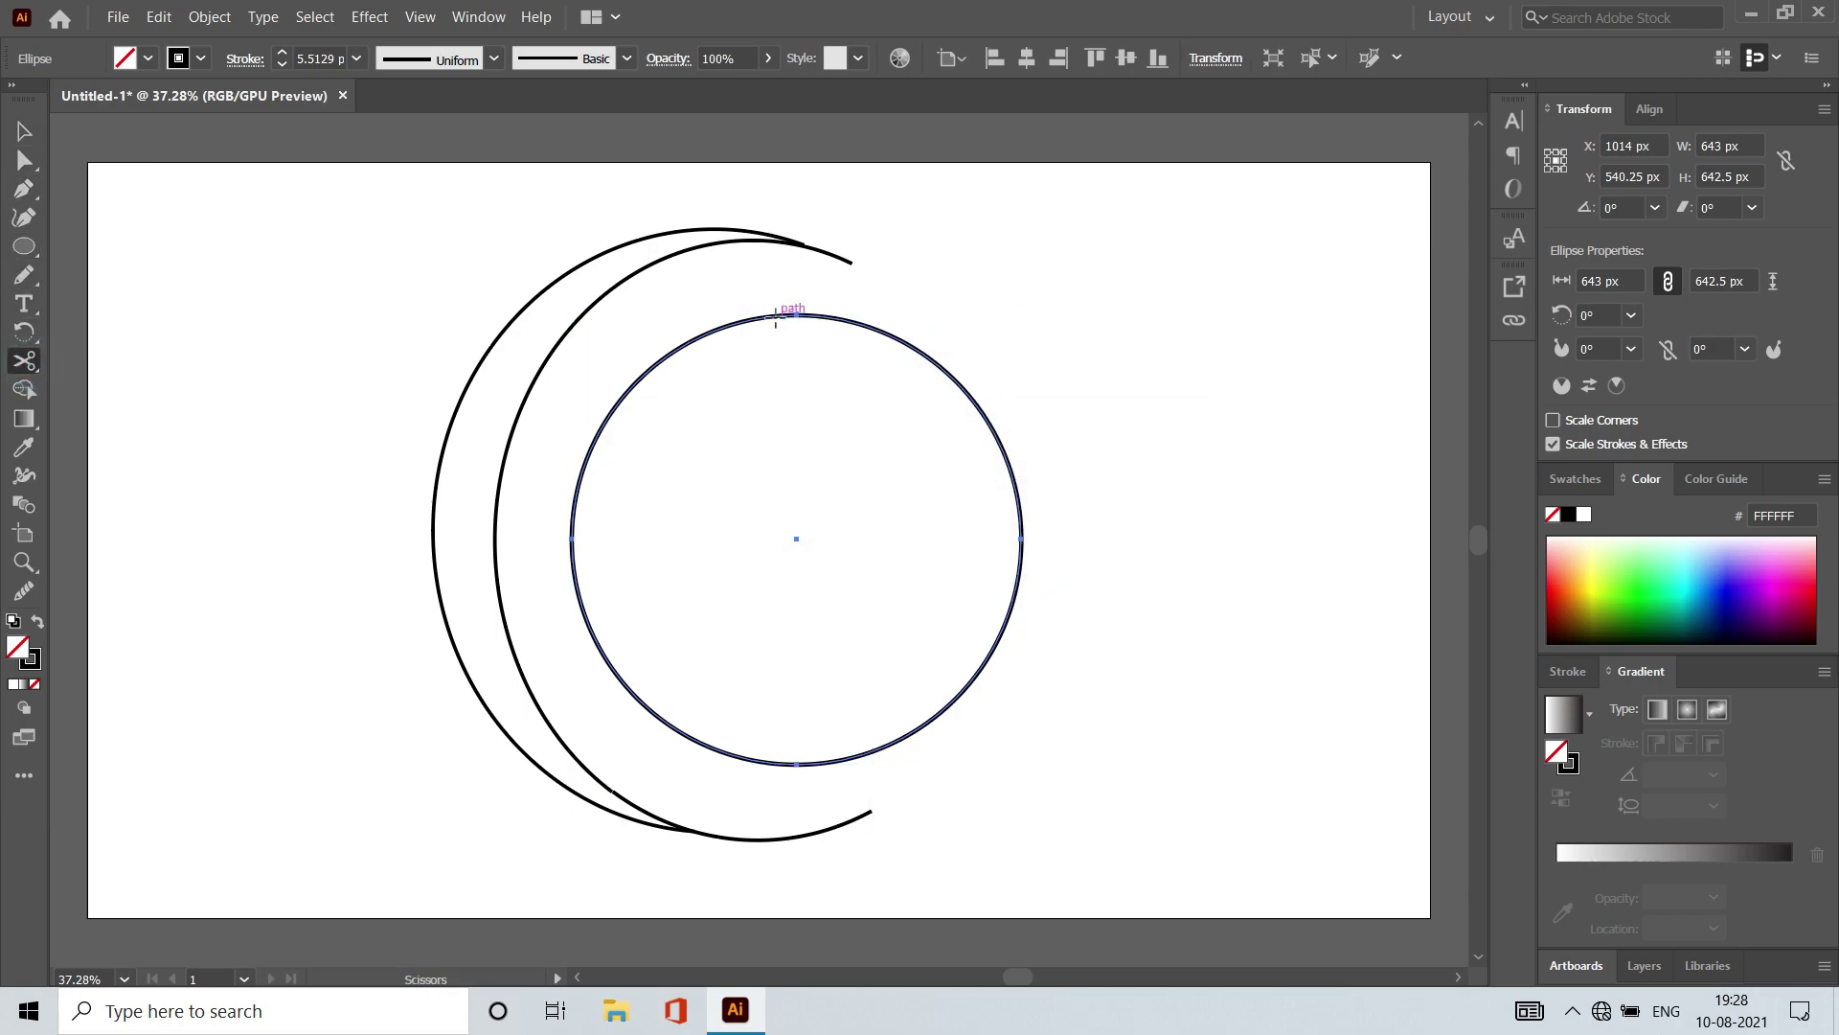
click(863, 325)
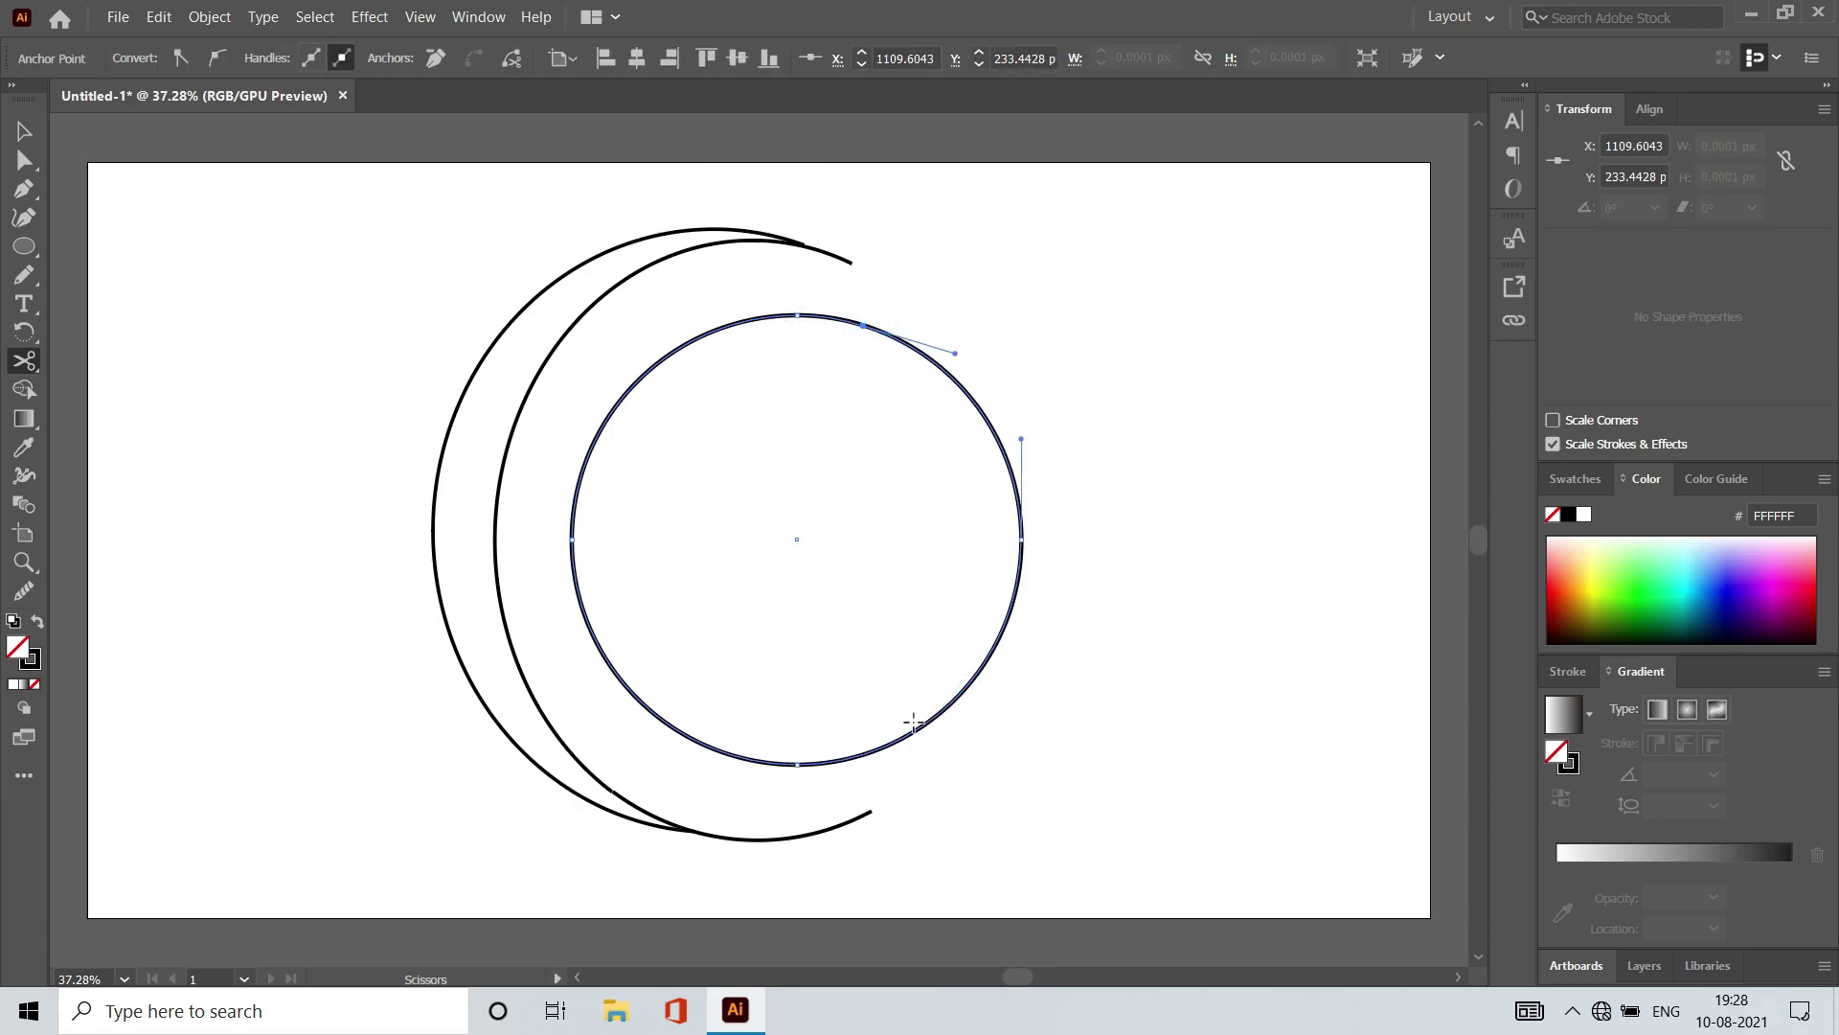
click(927, 724)
click(24, 131)
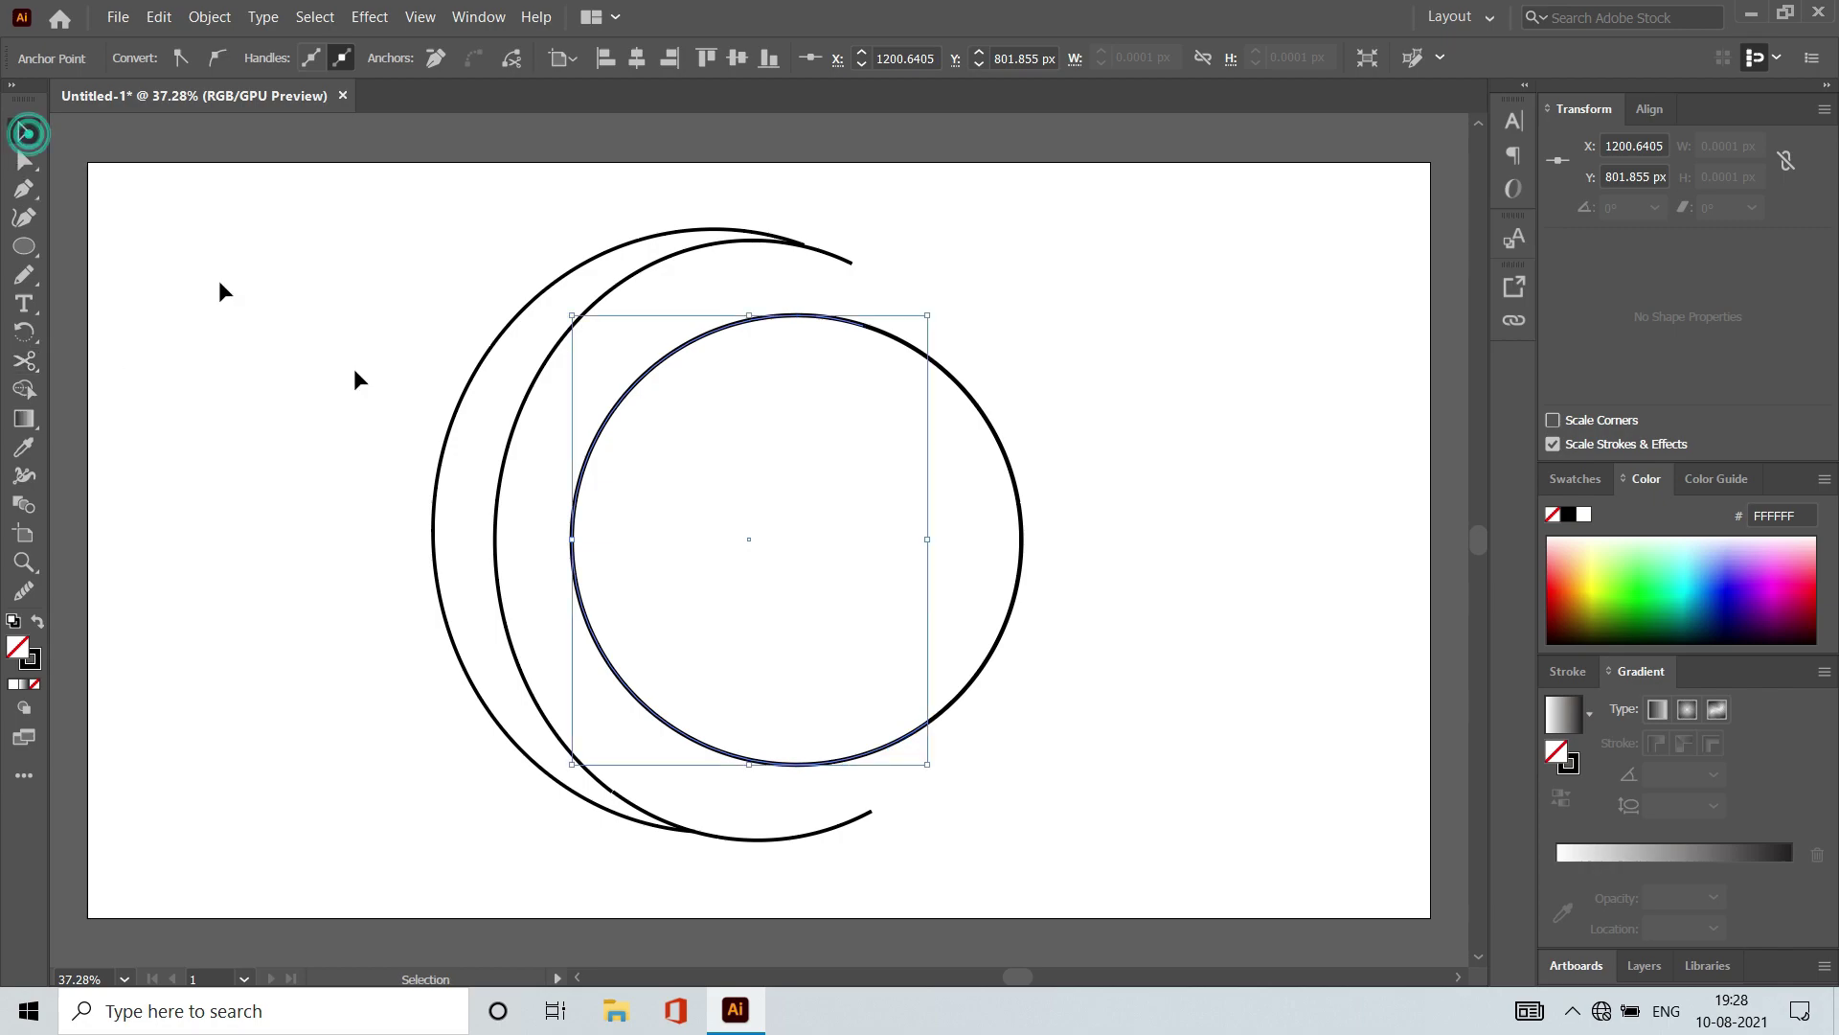
click(1021, 542)
key(Delete)
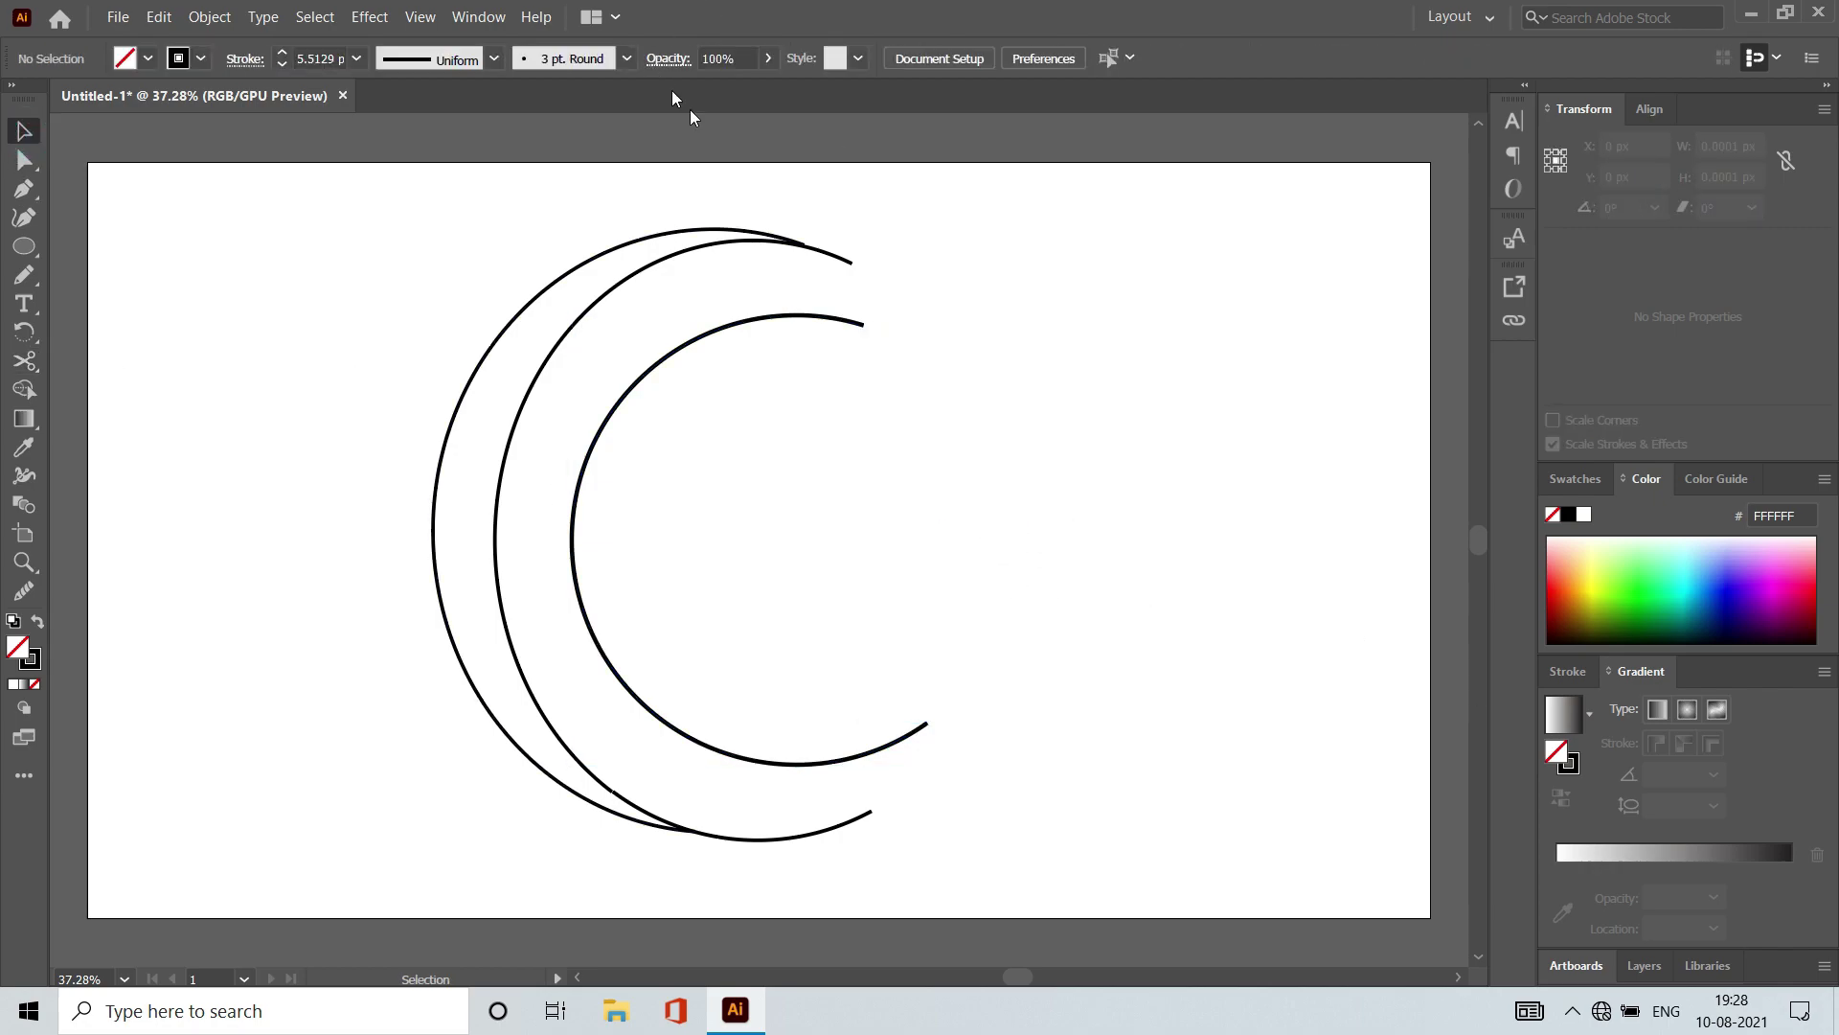
Step: Stretch the new inner arc taller and narrow it from the right to follow the crescent
click(757, 231)
click(849, 318)
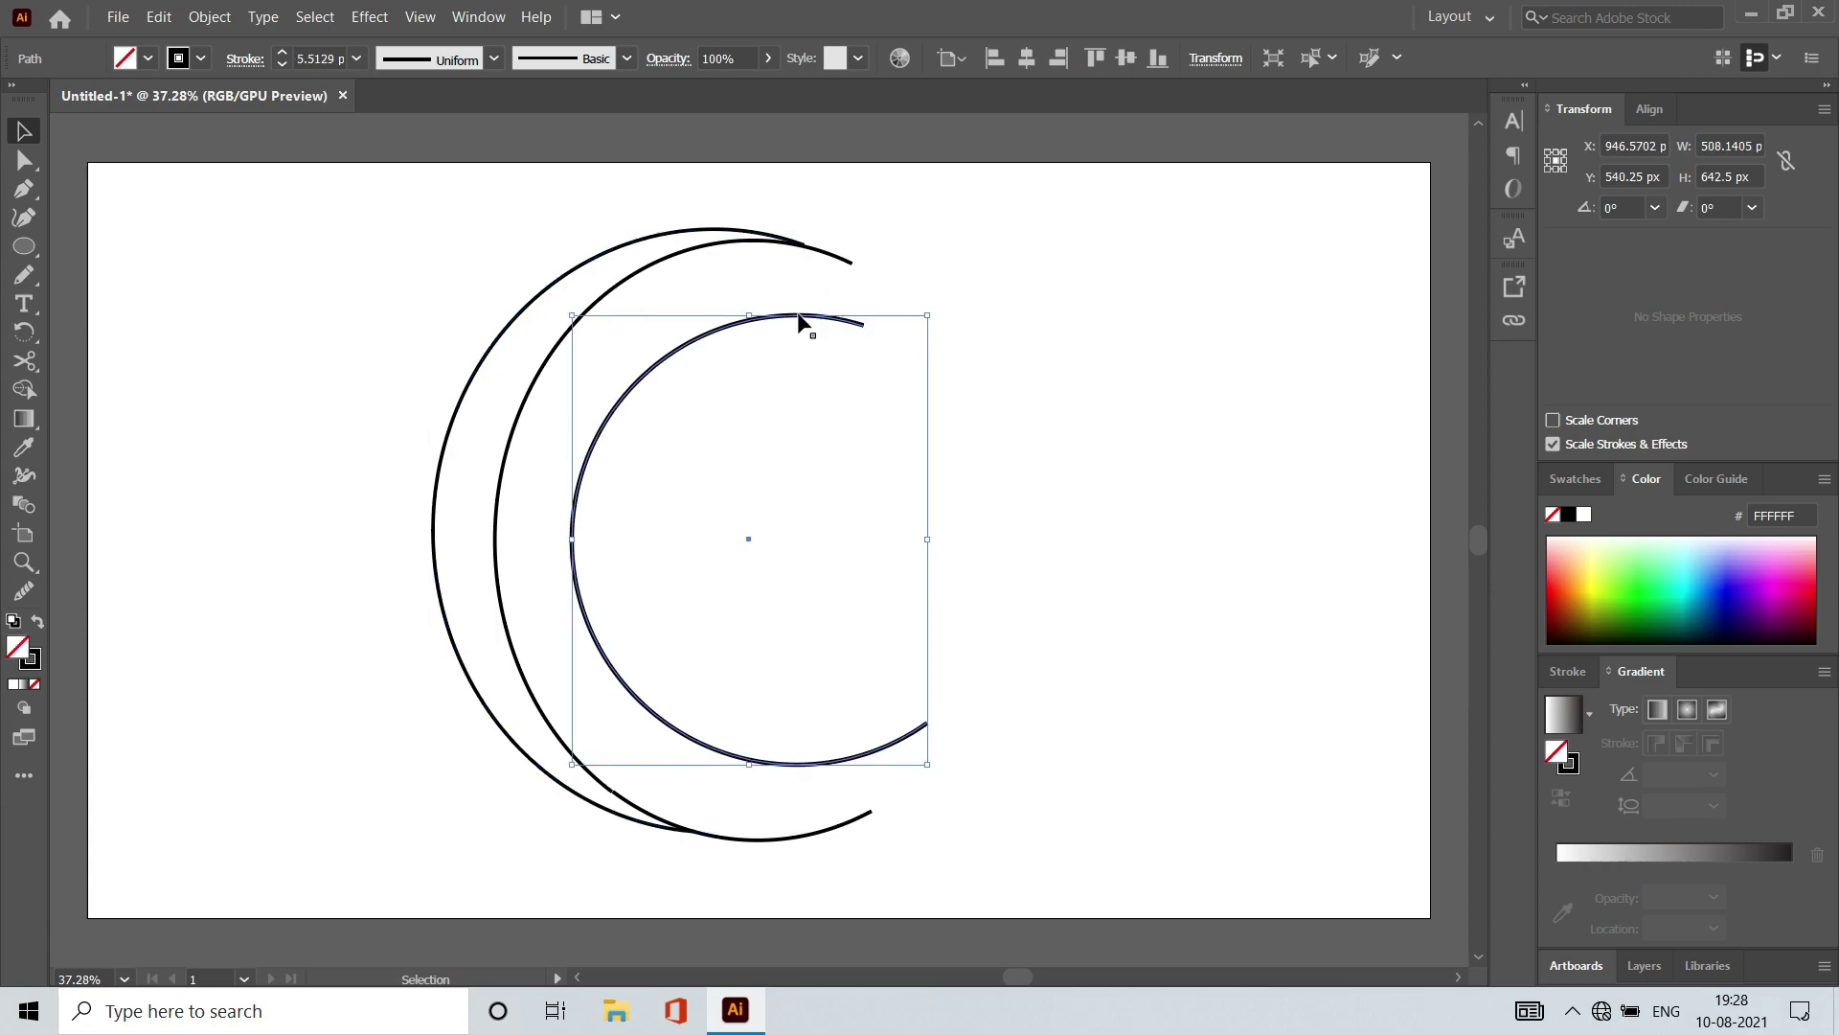
drag(755, 315, 755, 304)
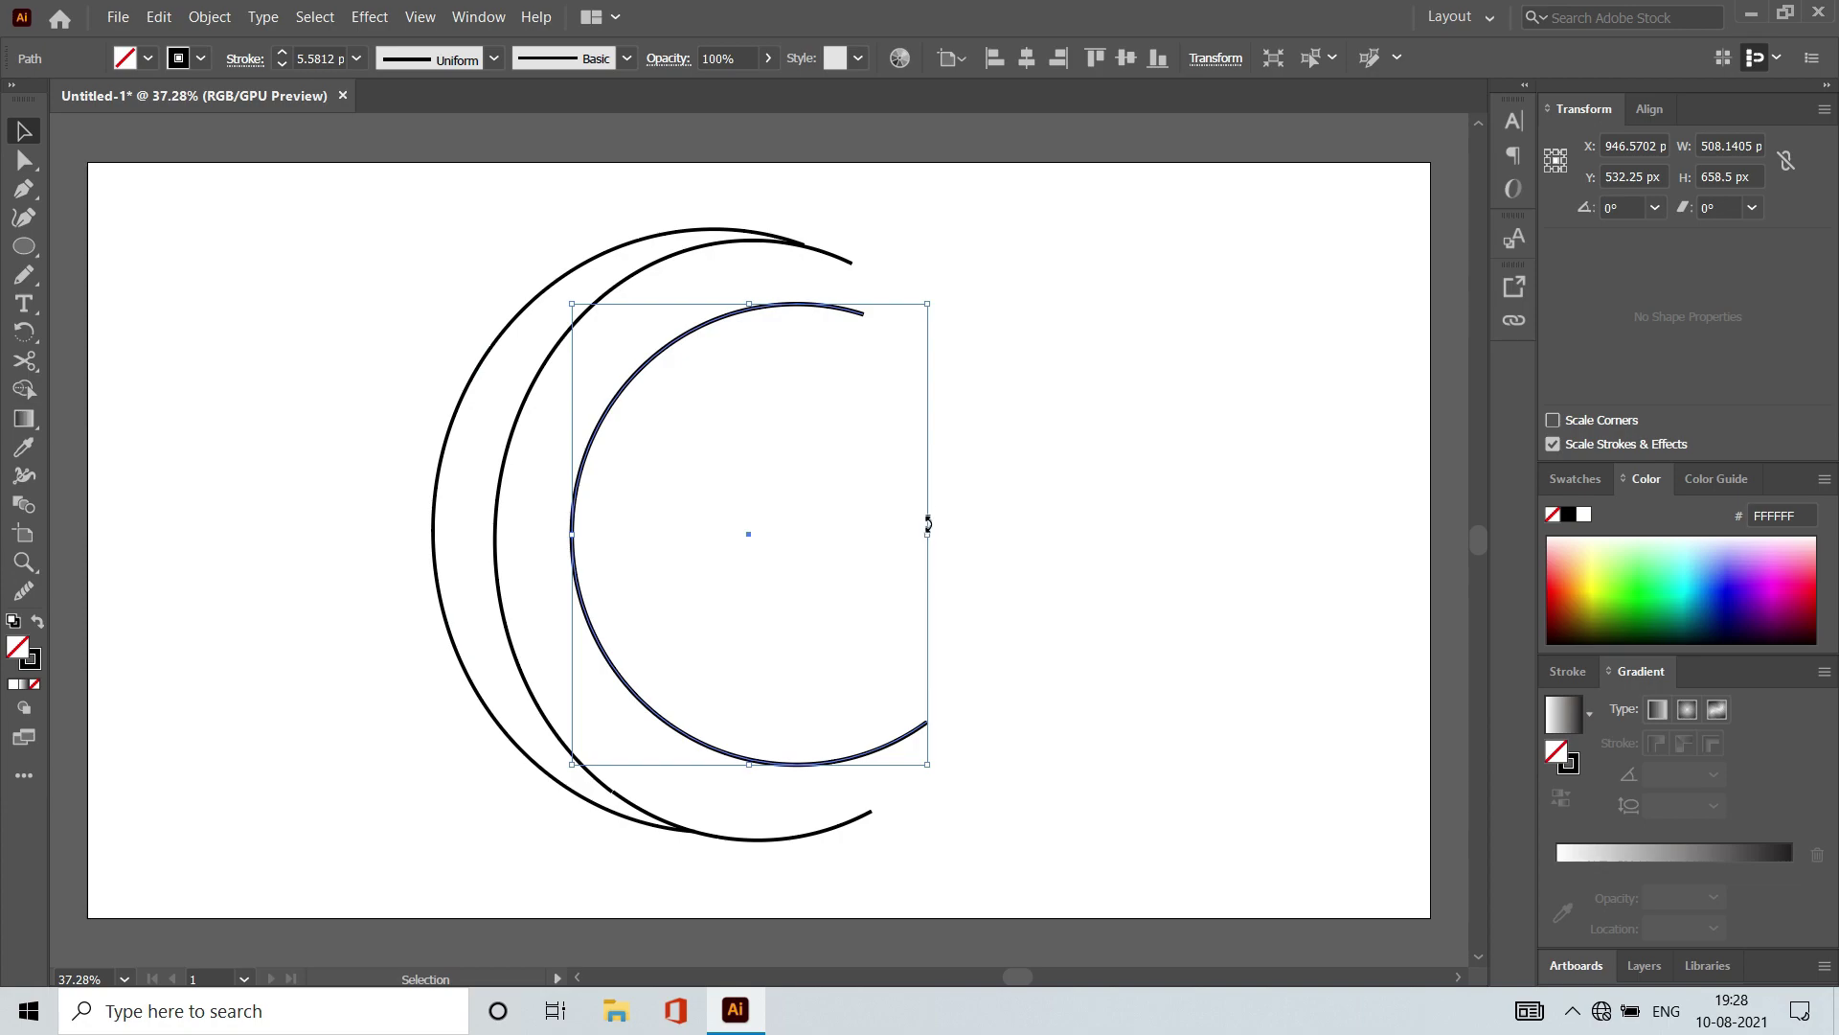
click(925, 531)
click(813, 307)
drag(929, 537, 880, 537)
click(1093, 486)
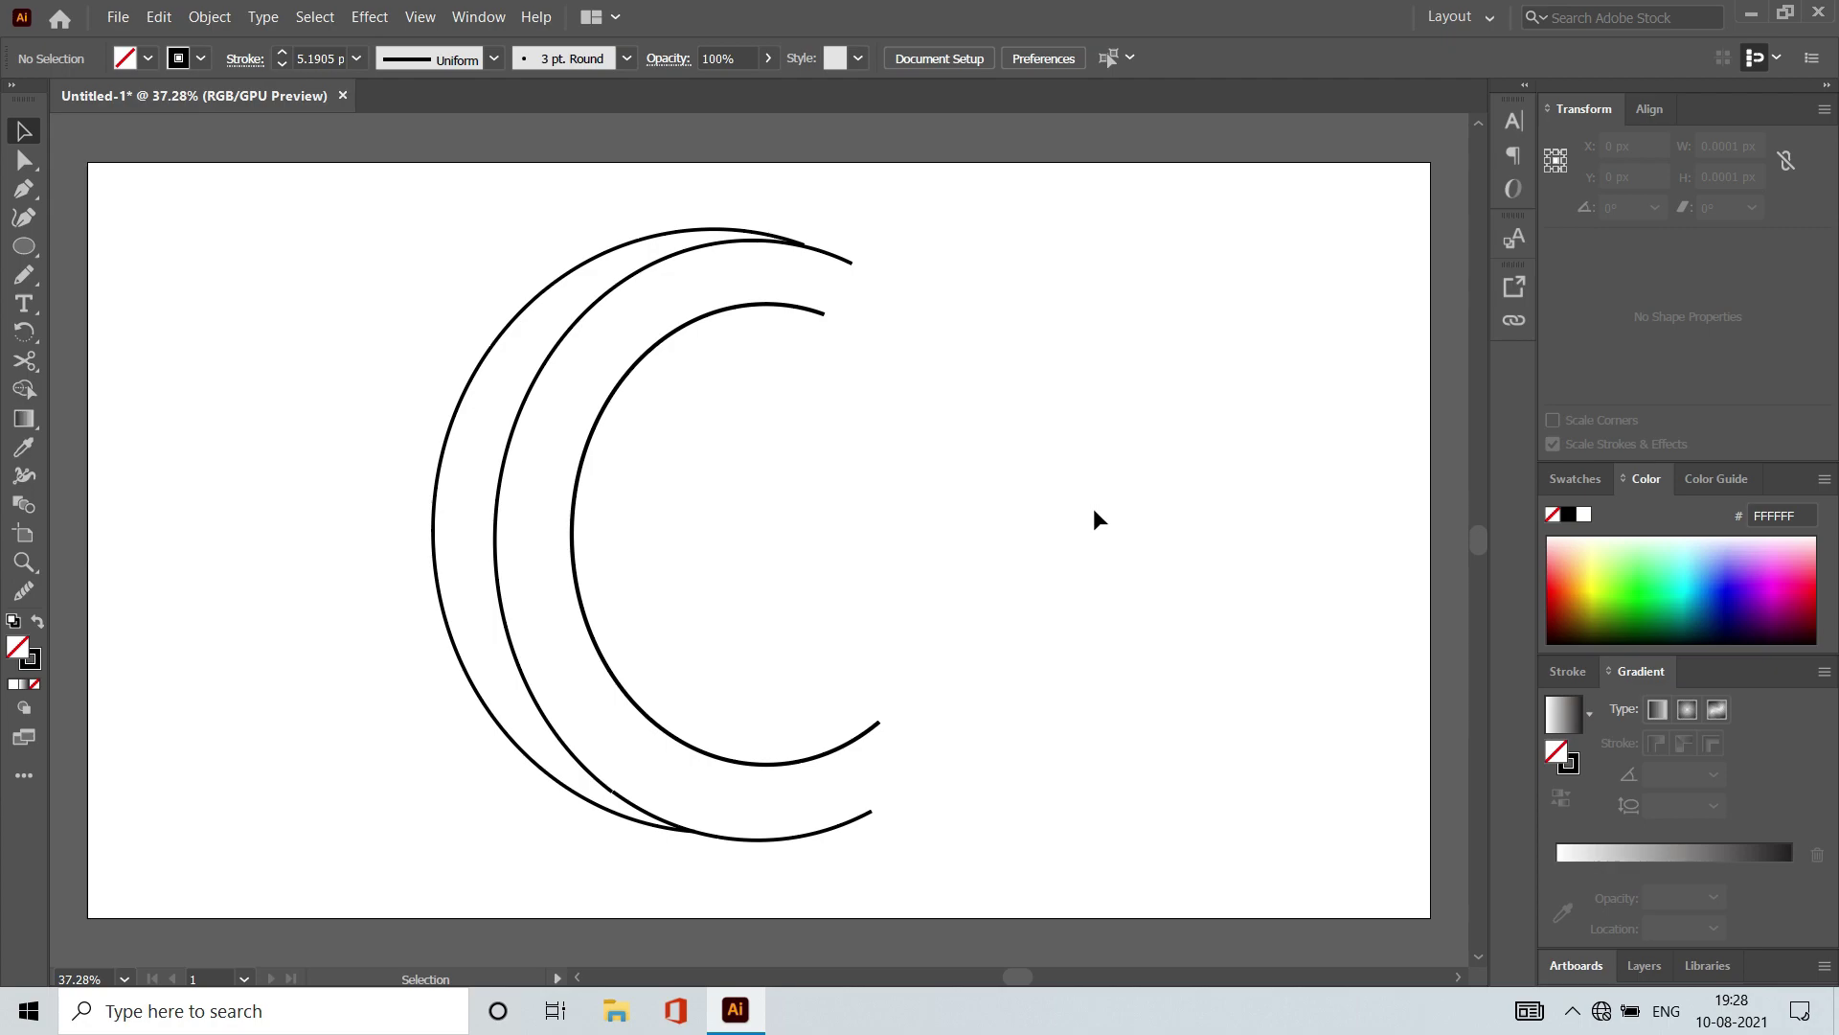
Step: Join the middle arc's end to the inner arc and close the C's top with freehand strokes
click(24, 188)
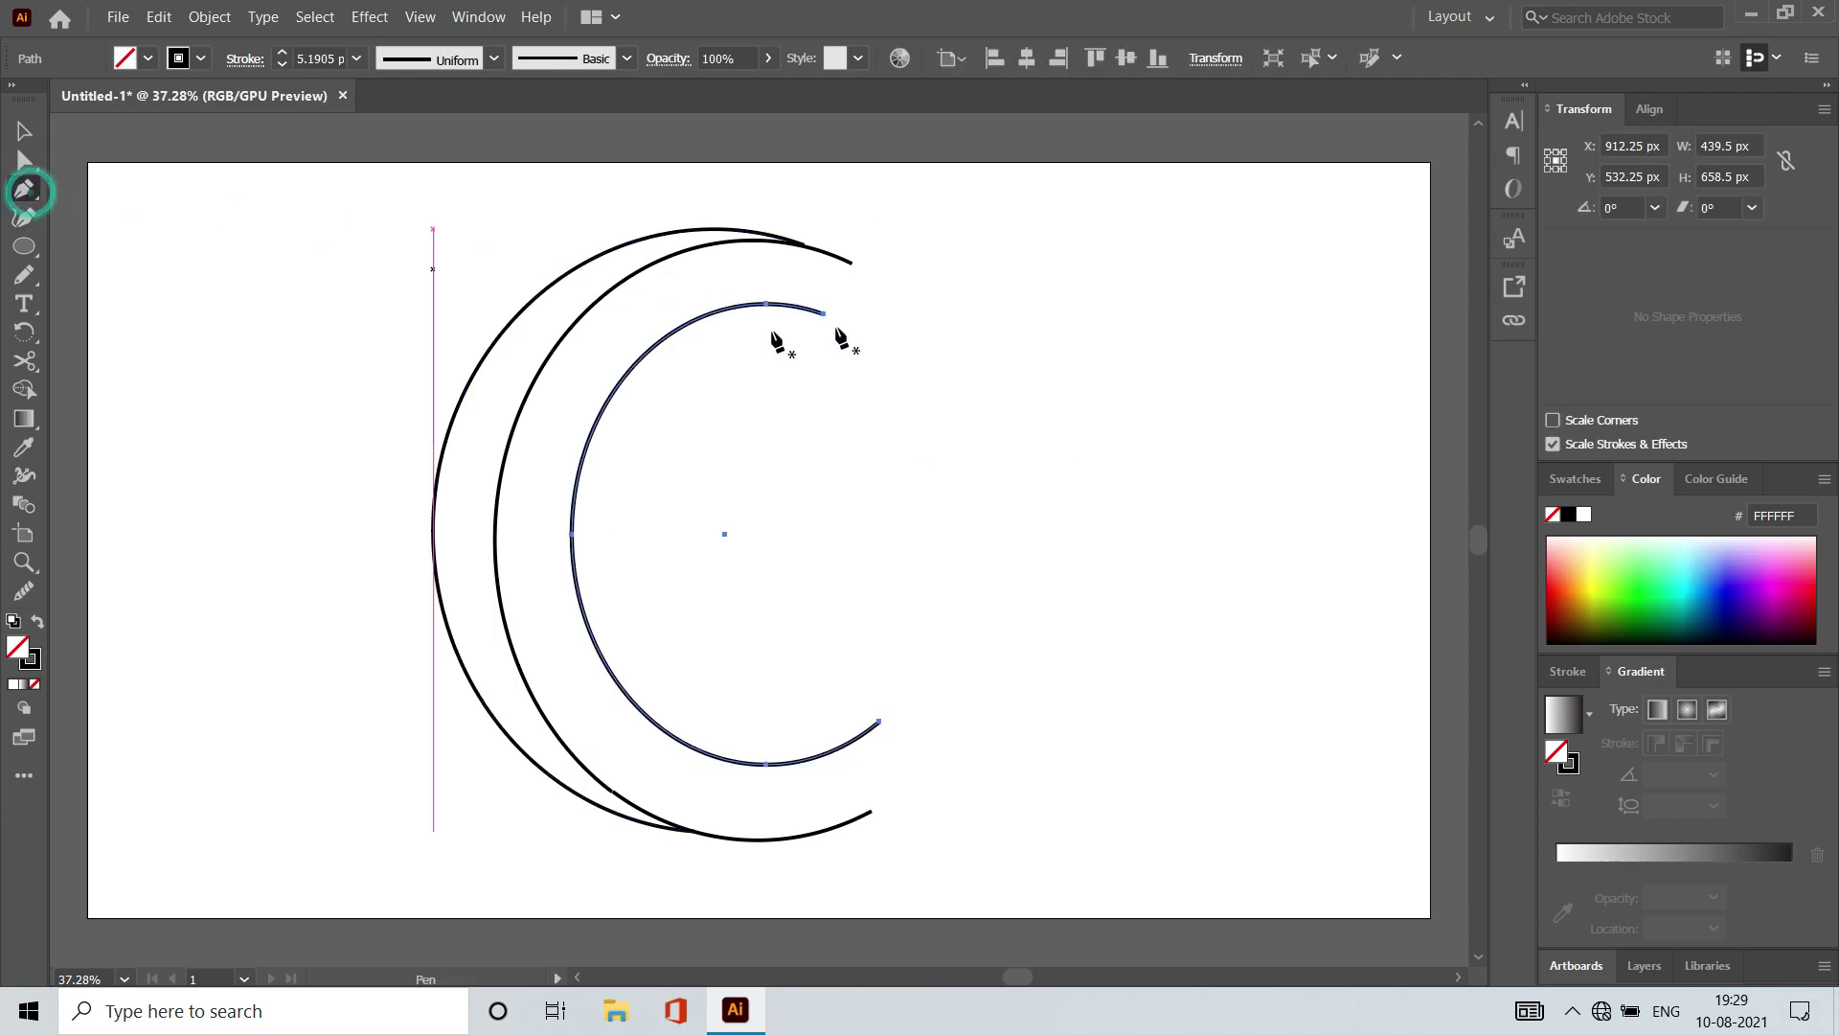
drag(851, 261, 837, 311)
click(825, 313)
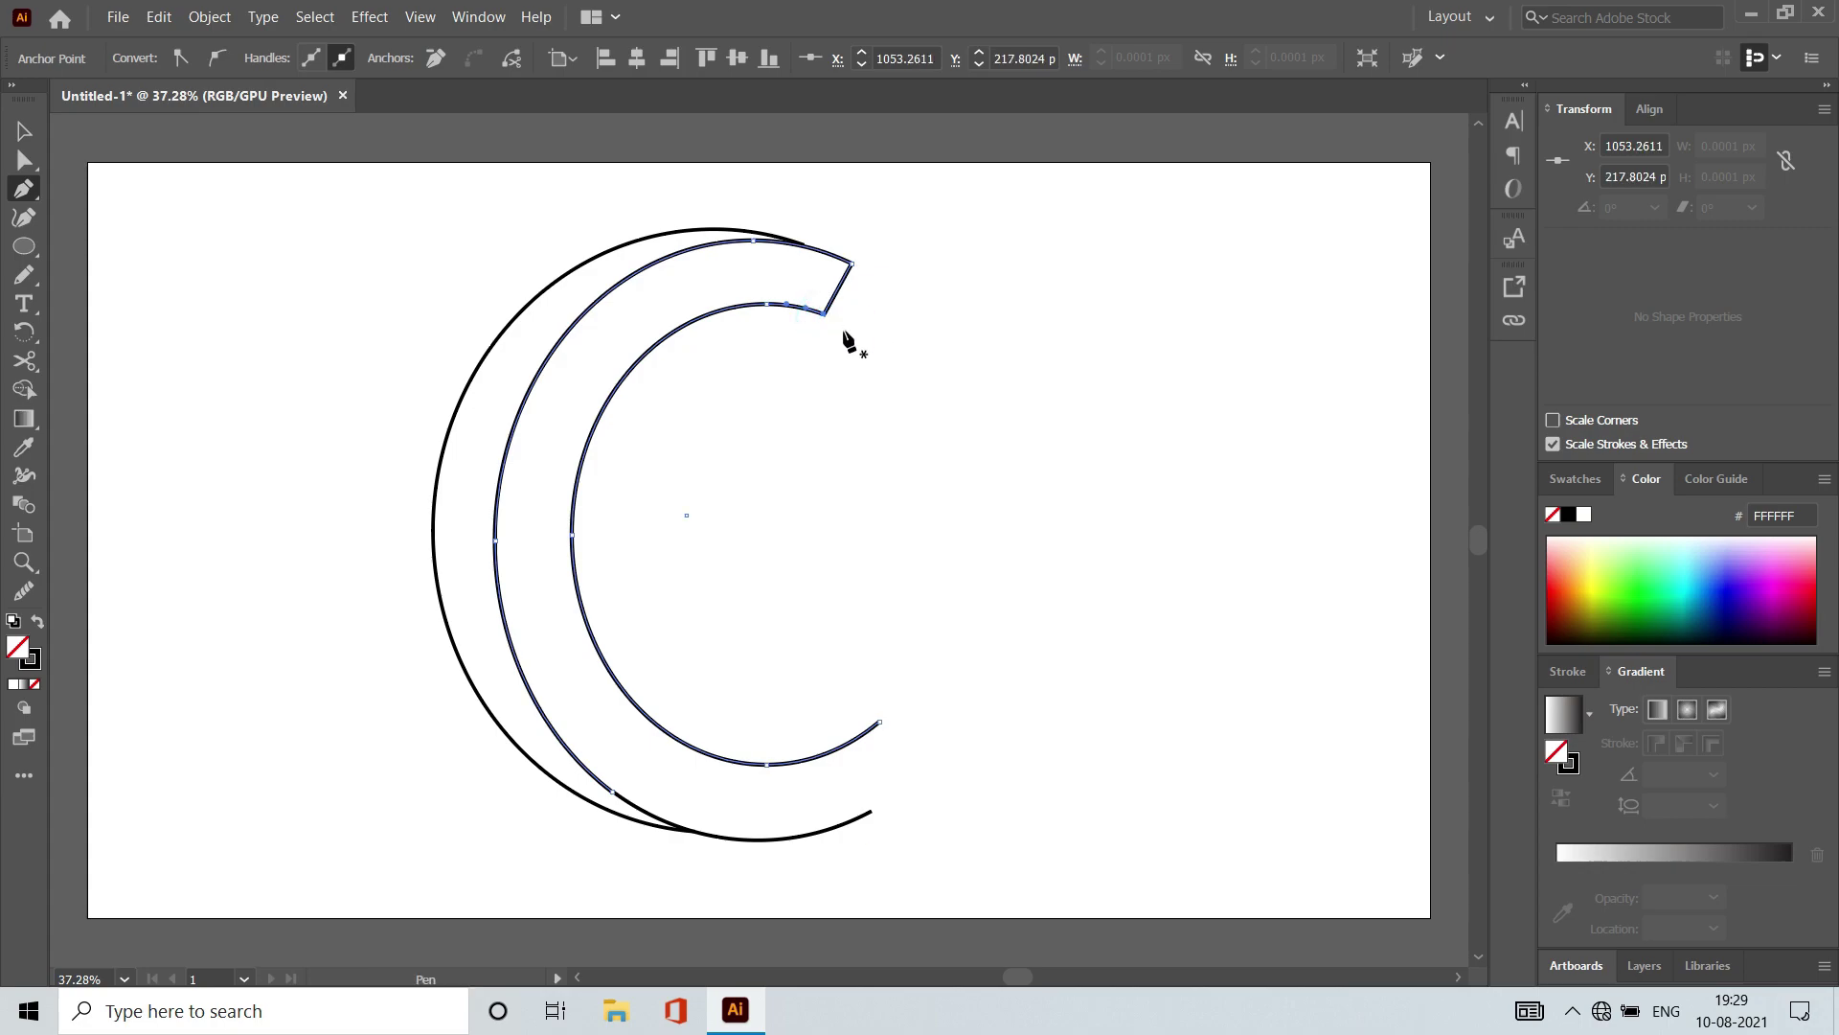
key(n)
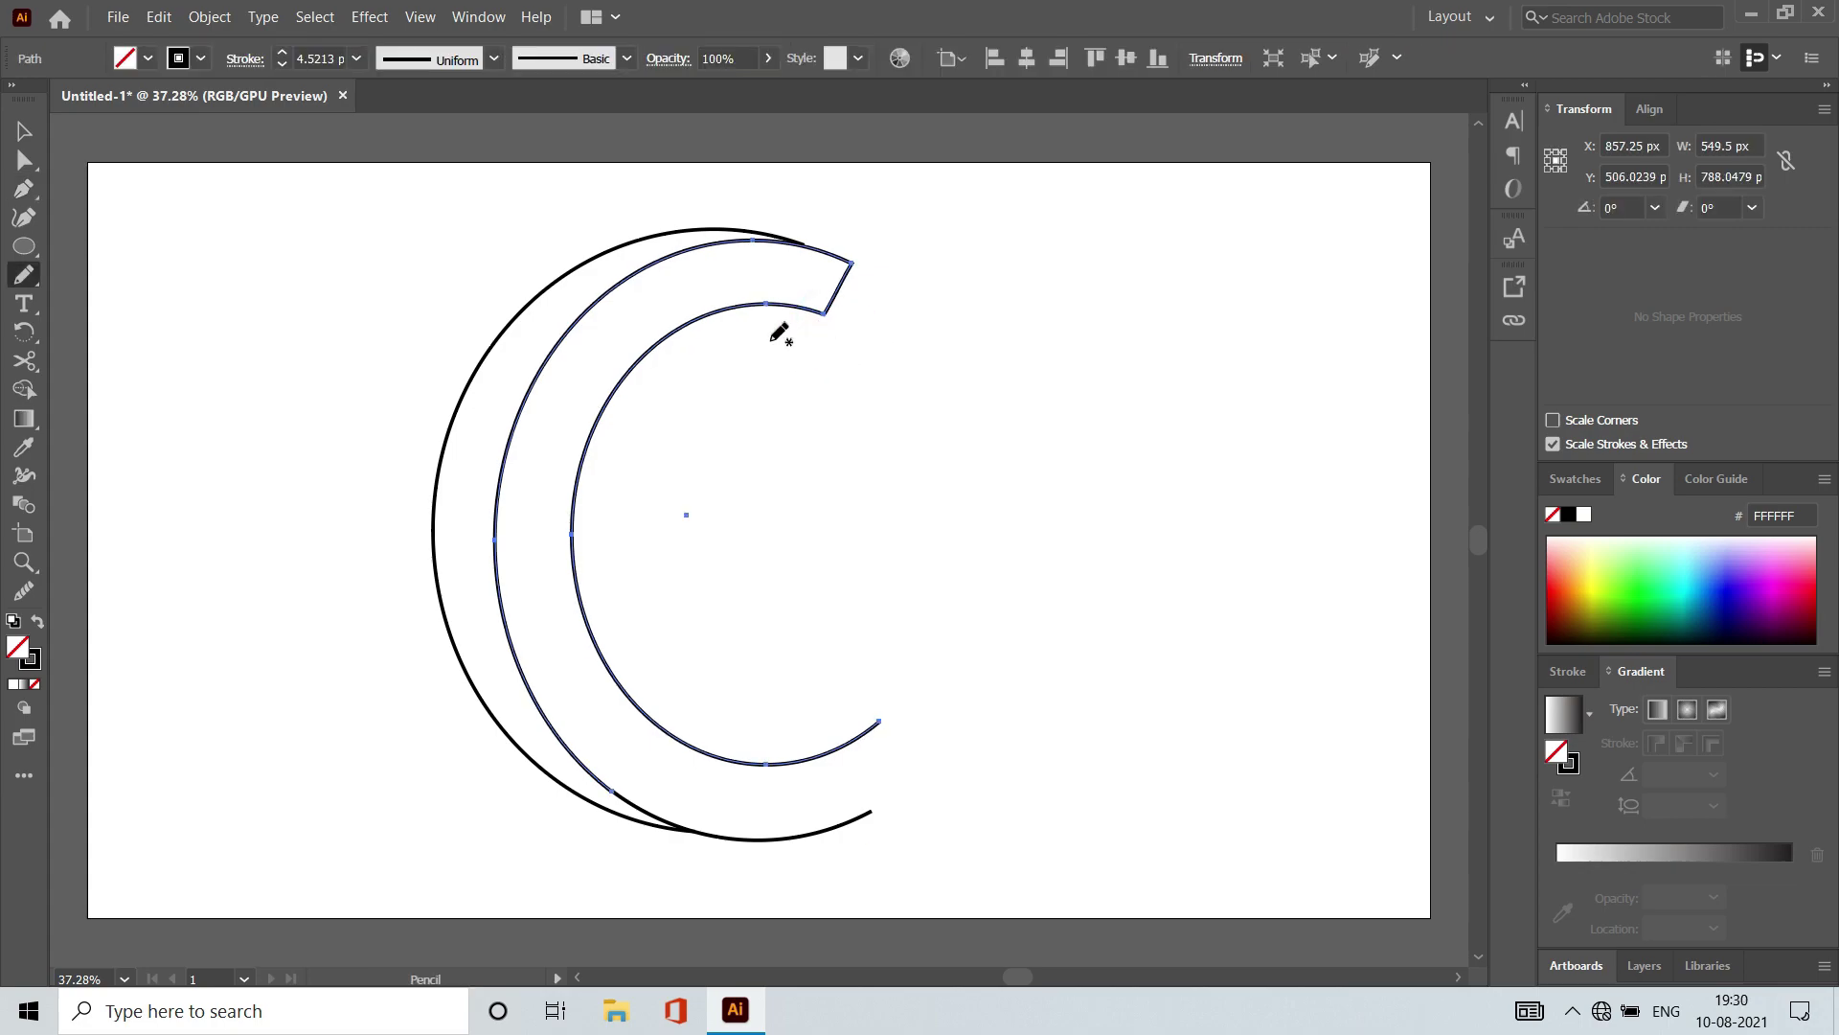
drag(756, 350, 818, 325)
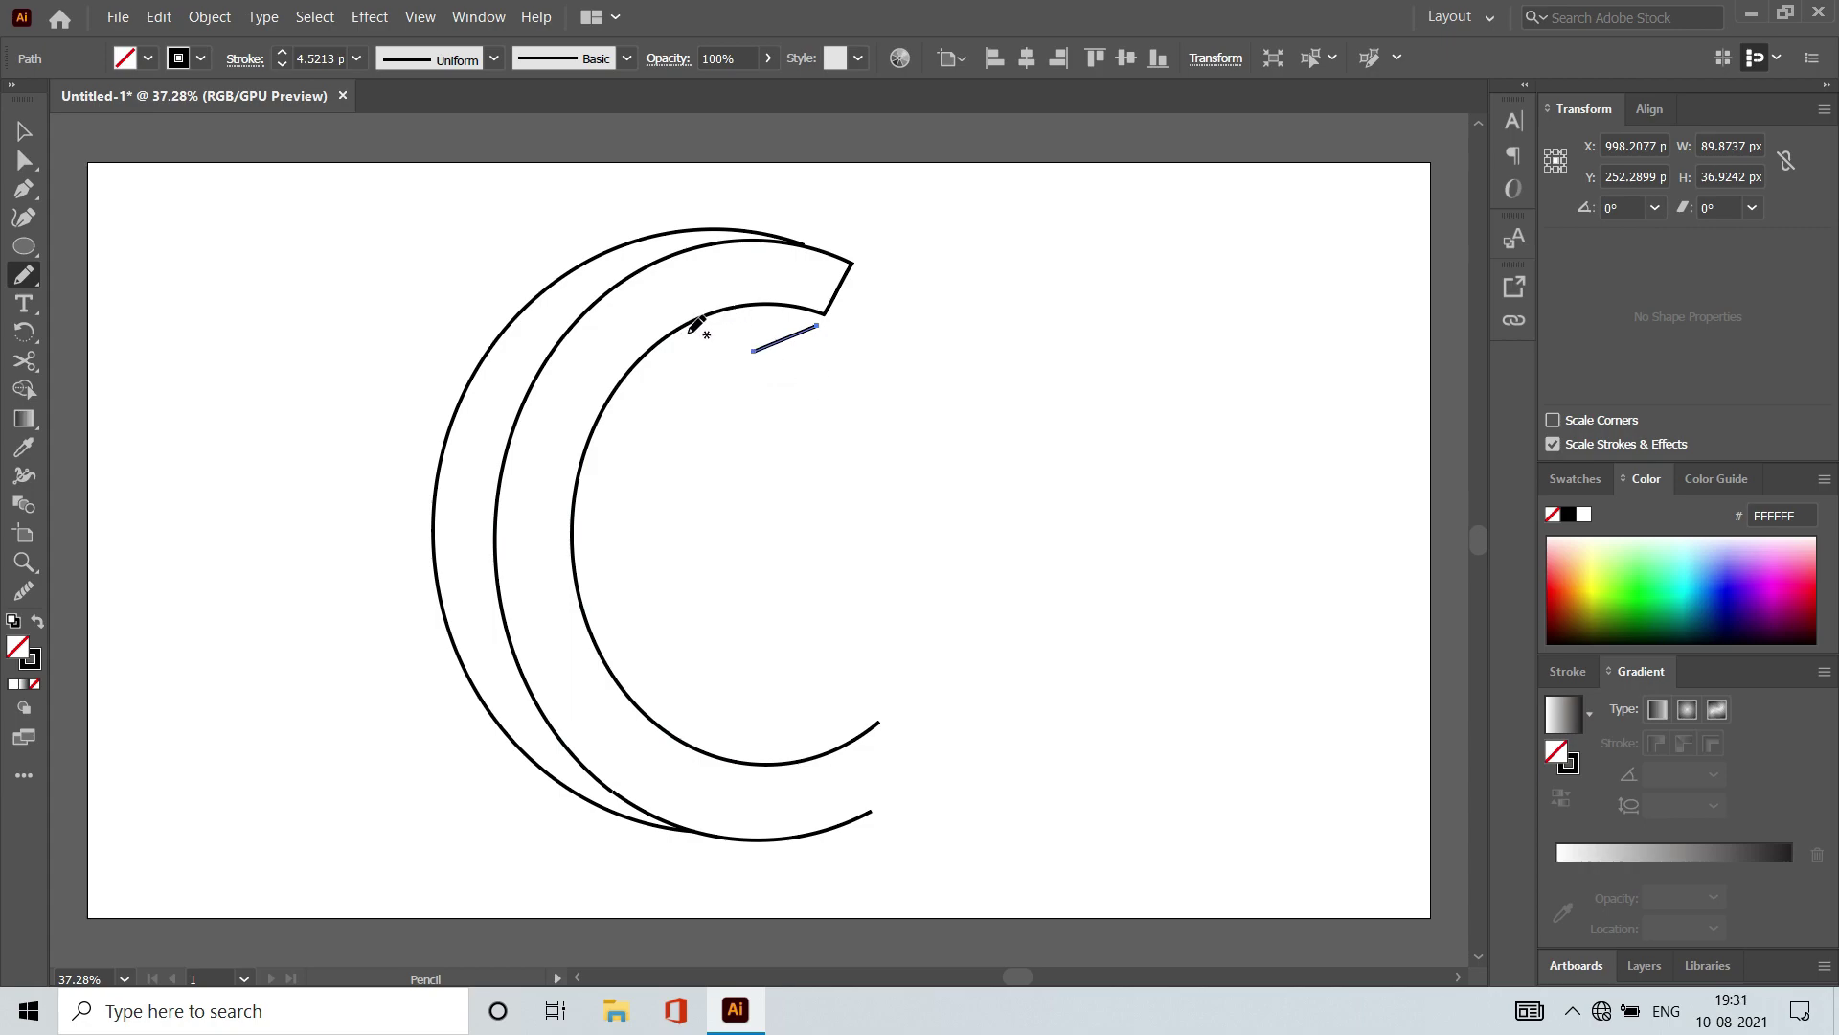
drag(689, 333, 758, 345)
key(Up)
key(Up)
key(Up)
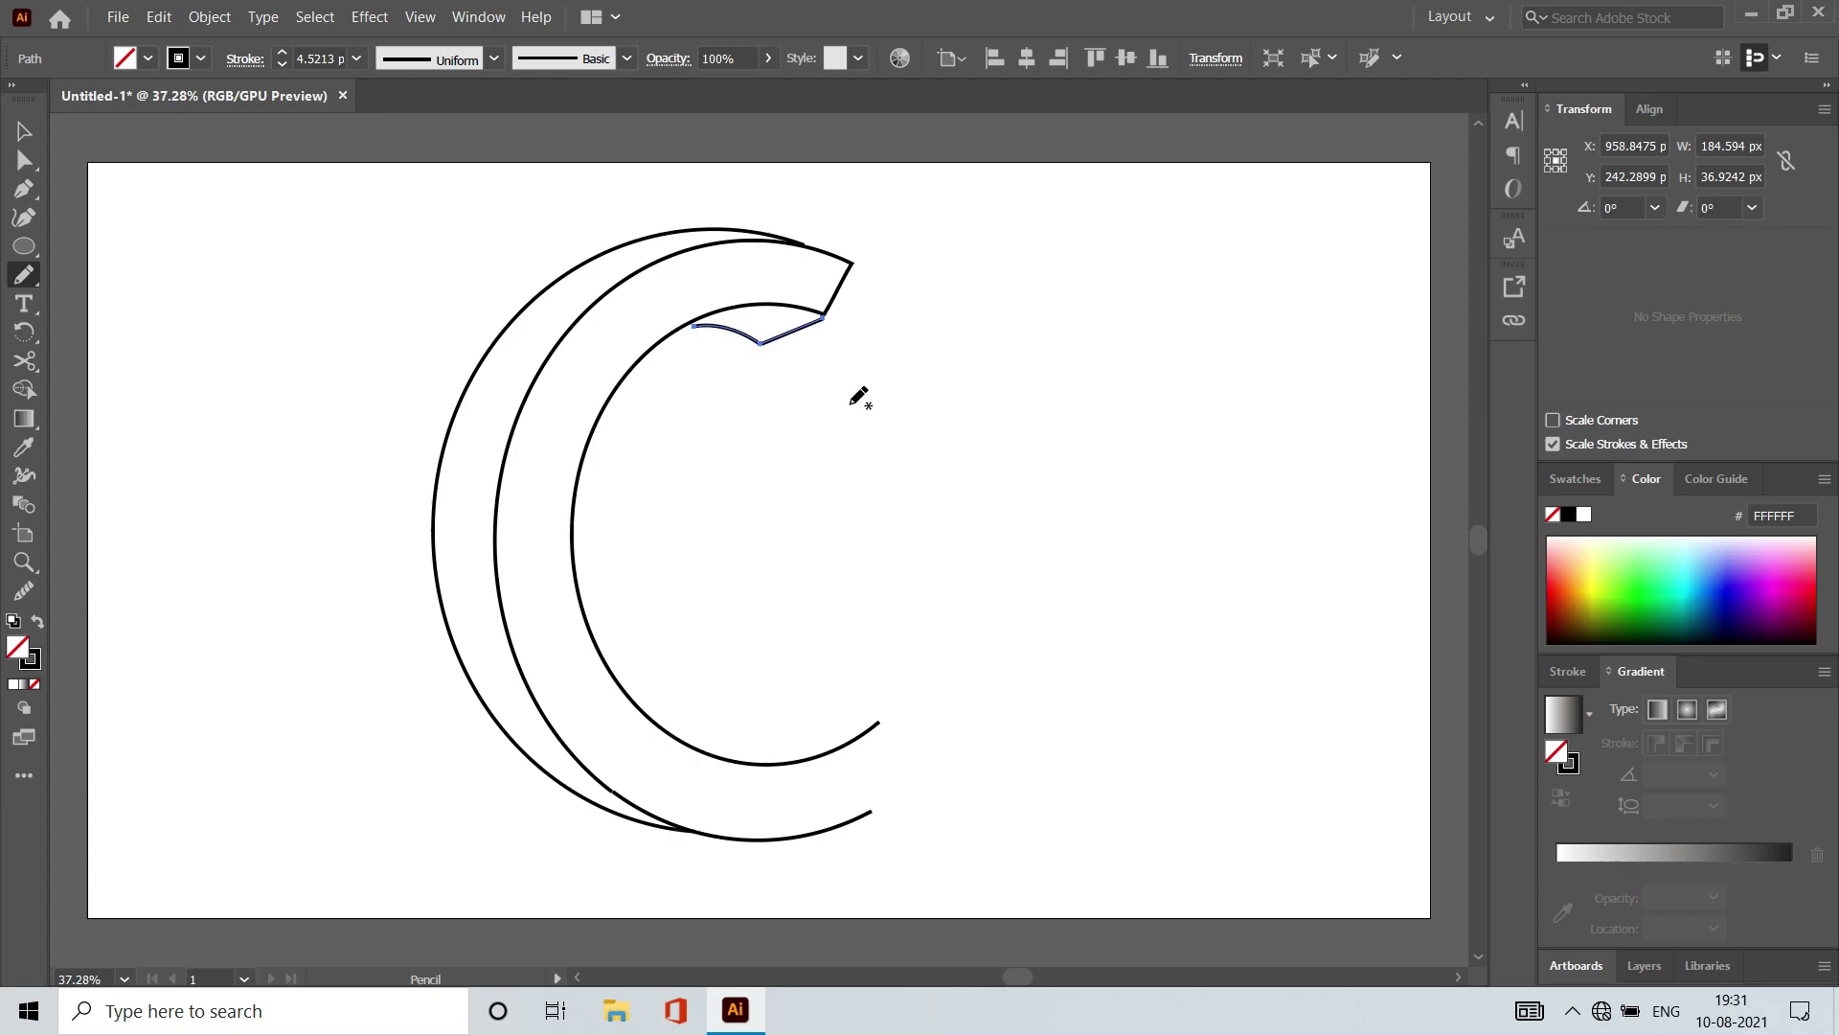
key(Up)
key(Up)
key(Up)
key(Right)
key(Right)
key(Right)
key(Right)
Step: Draw a curve extending the C's lower outer edge up-right, aligning and enlarging it
drag(871, 810, 892, 794)
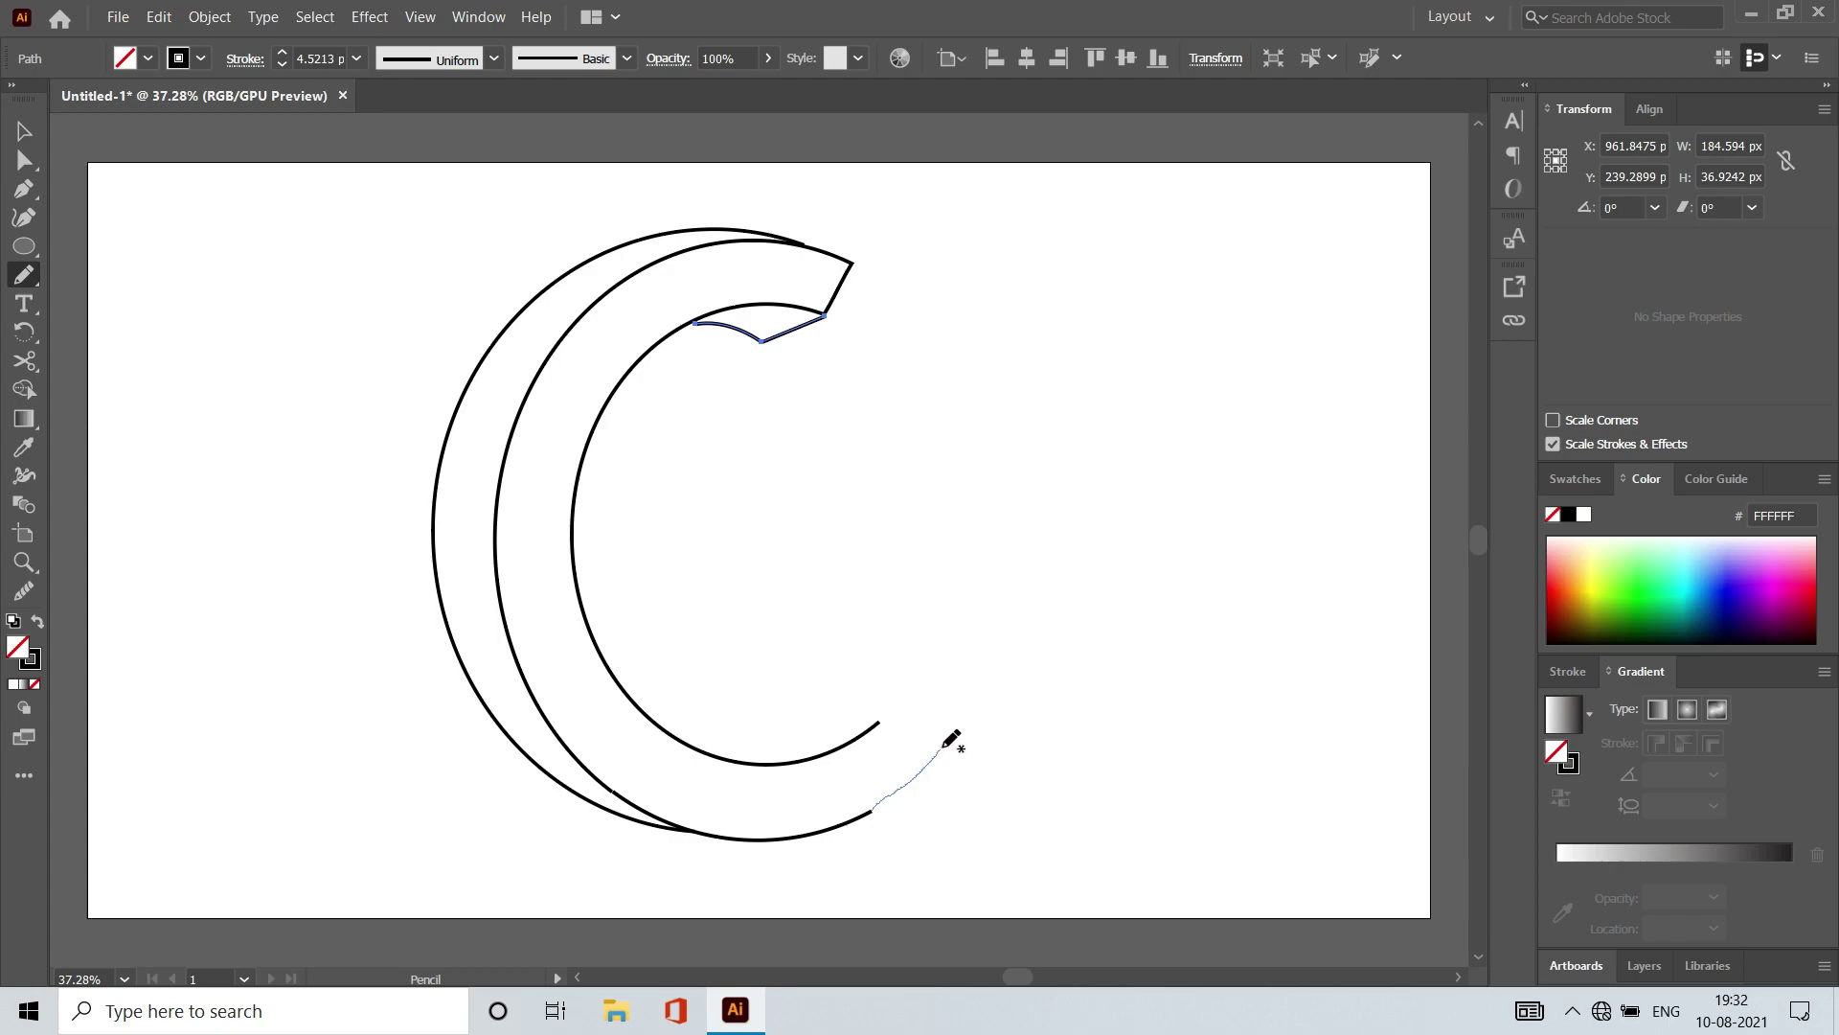
drag(942, 748, 945, 747)
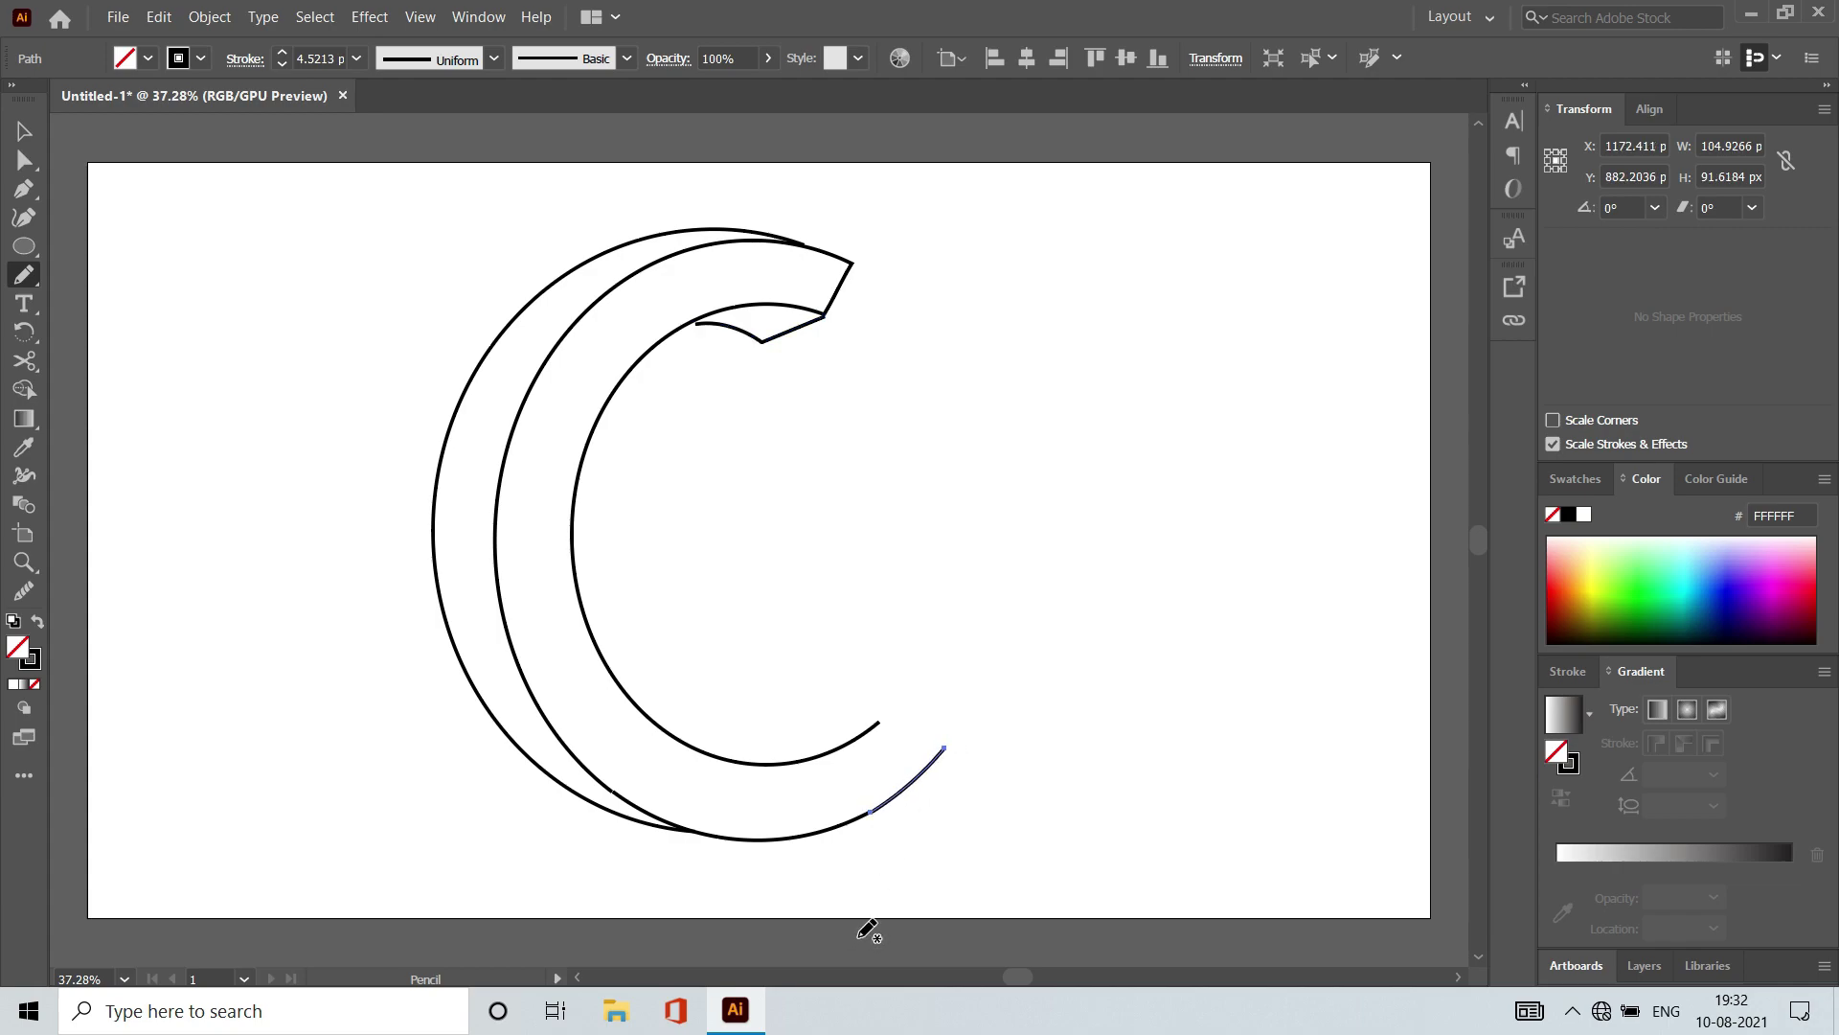
key(Left)
key(Down)
drag(941, 739, 971, 724)
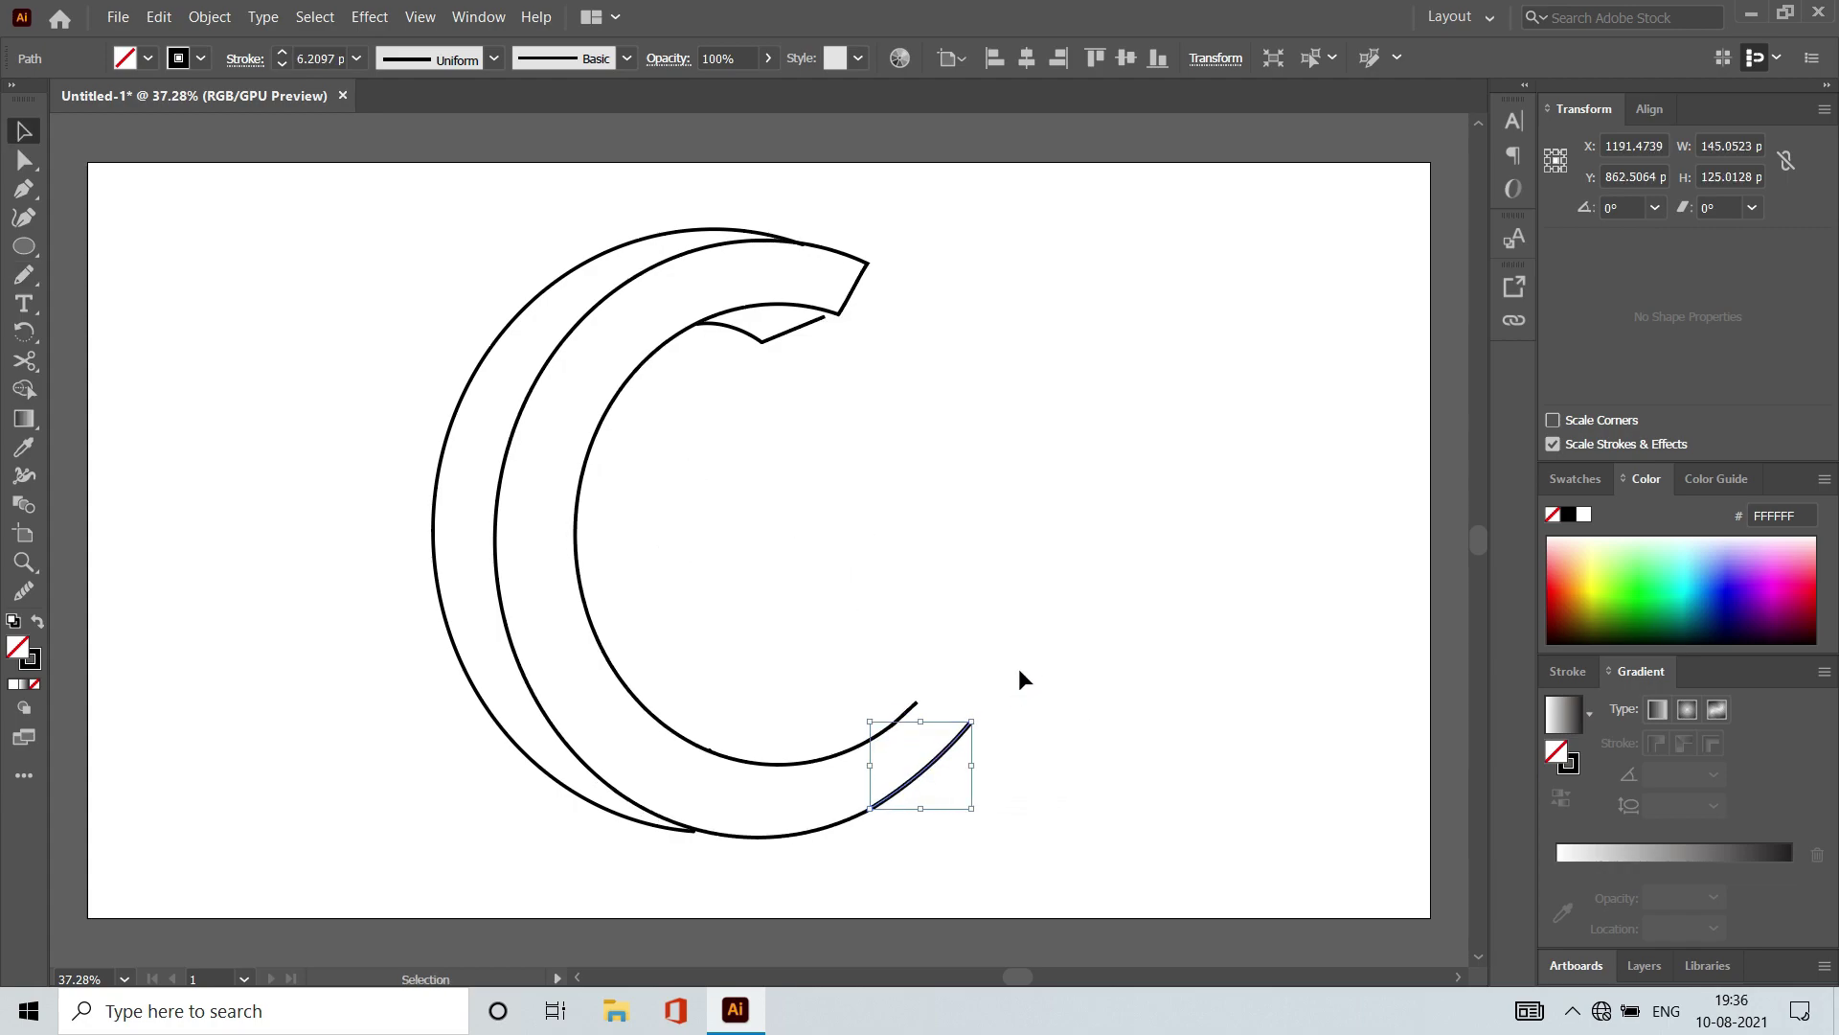
Step: Set the new lower arc's stroke weight to 5 pt
click(1020, 669)
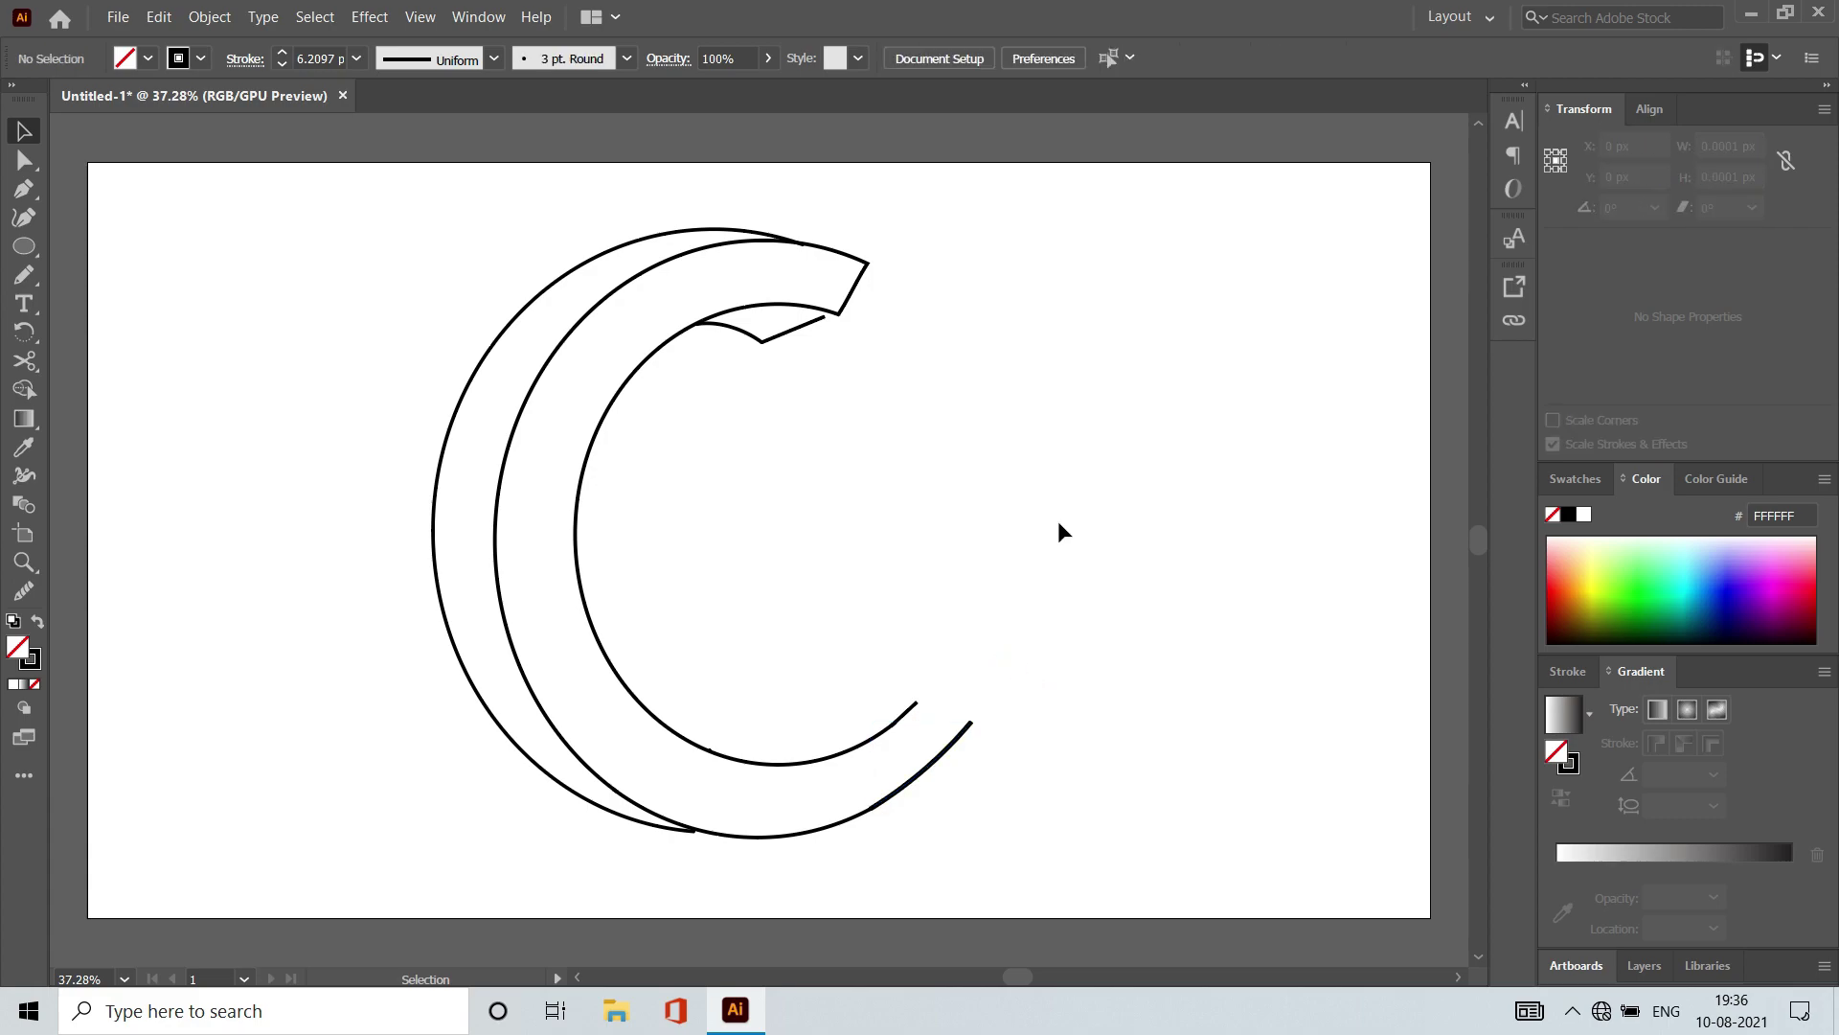
click(948, 748)
click(282, 64)
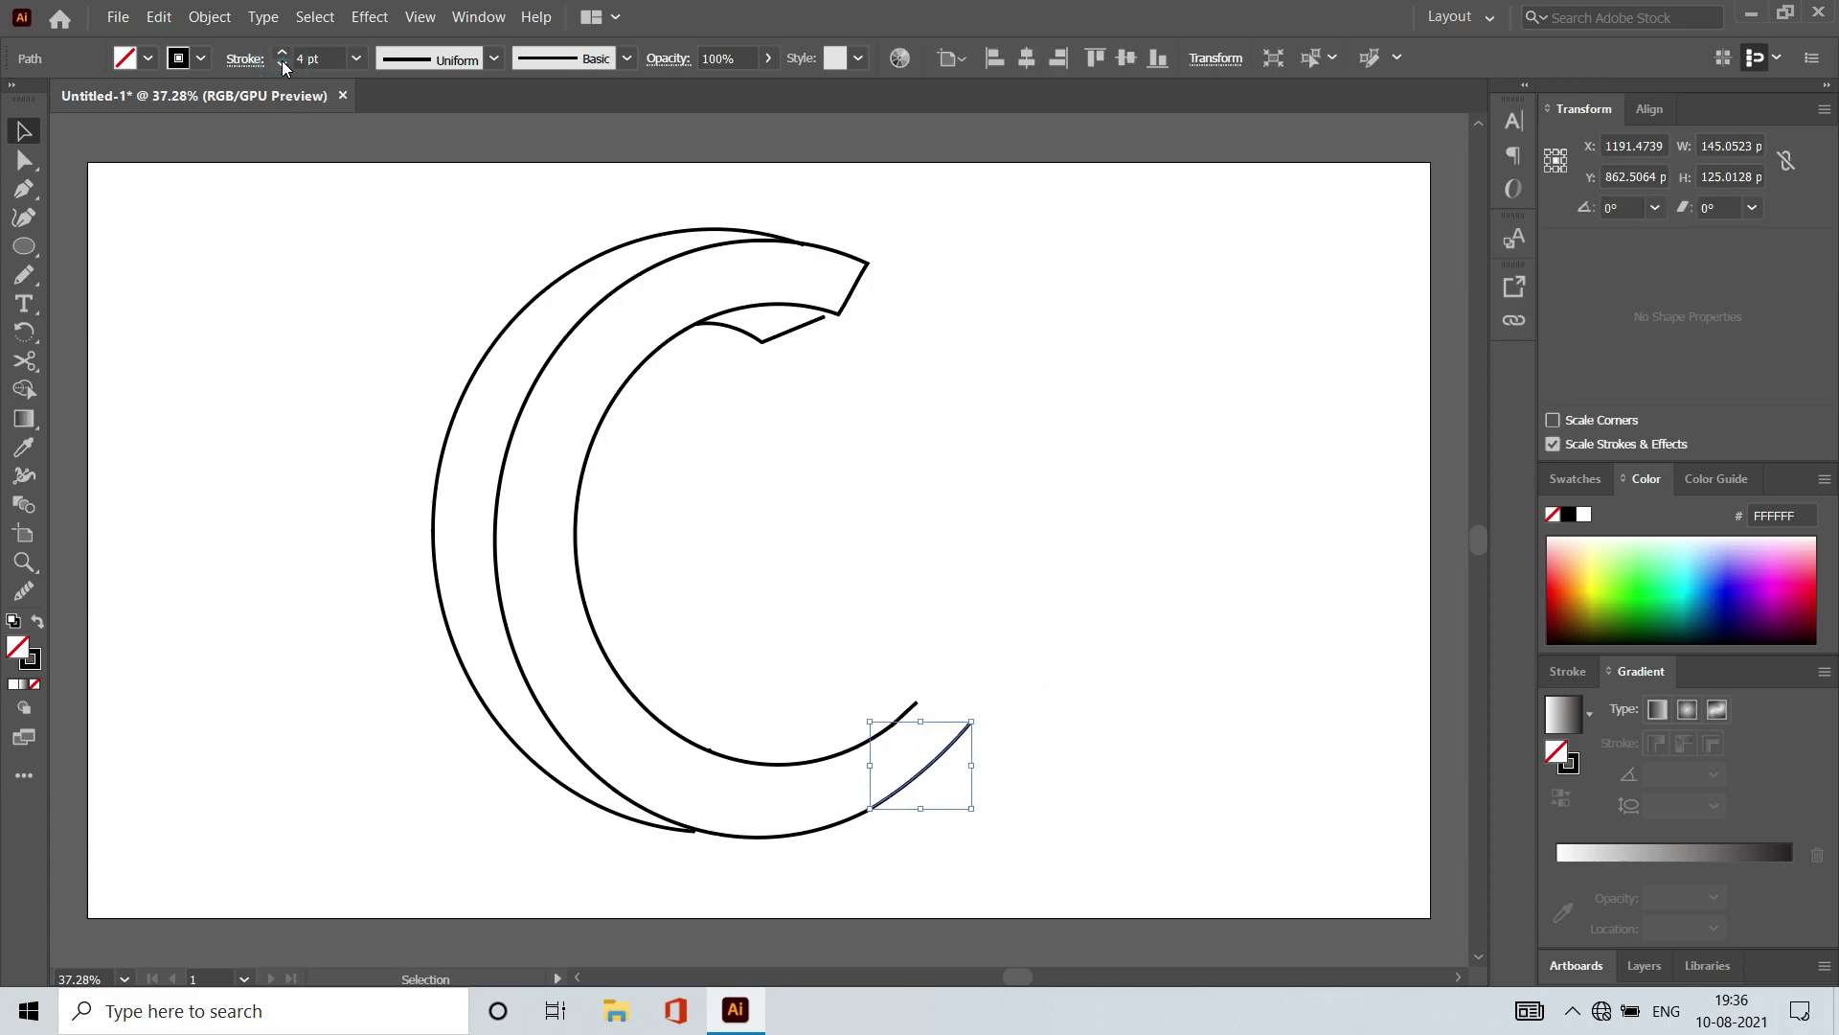
click(283, 65)
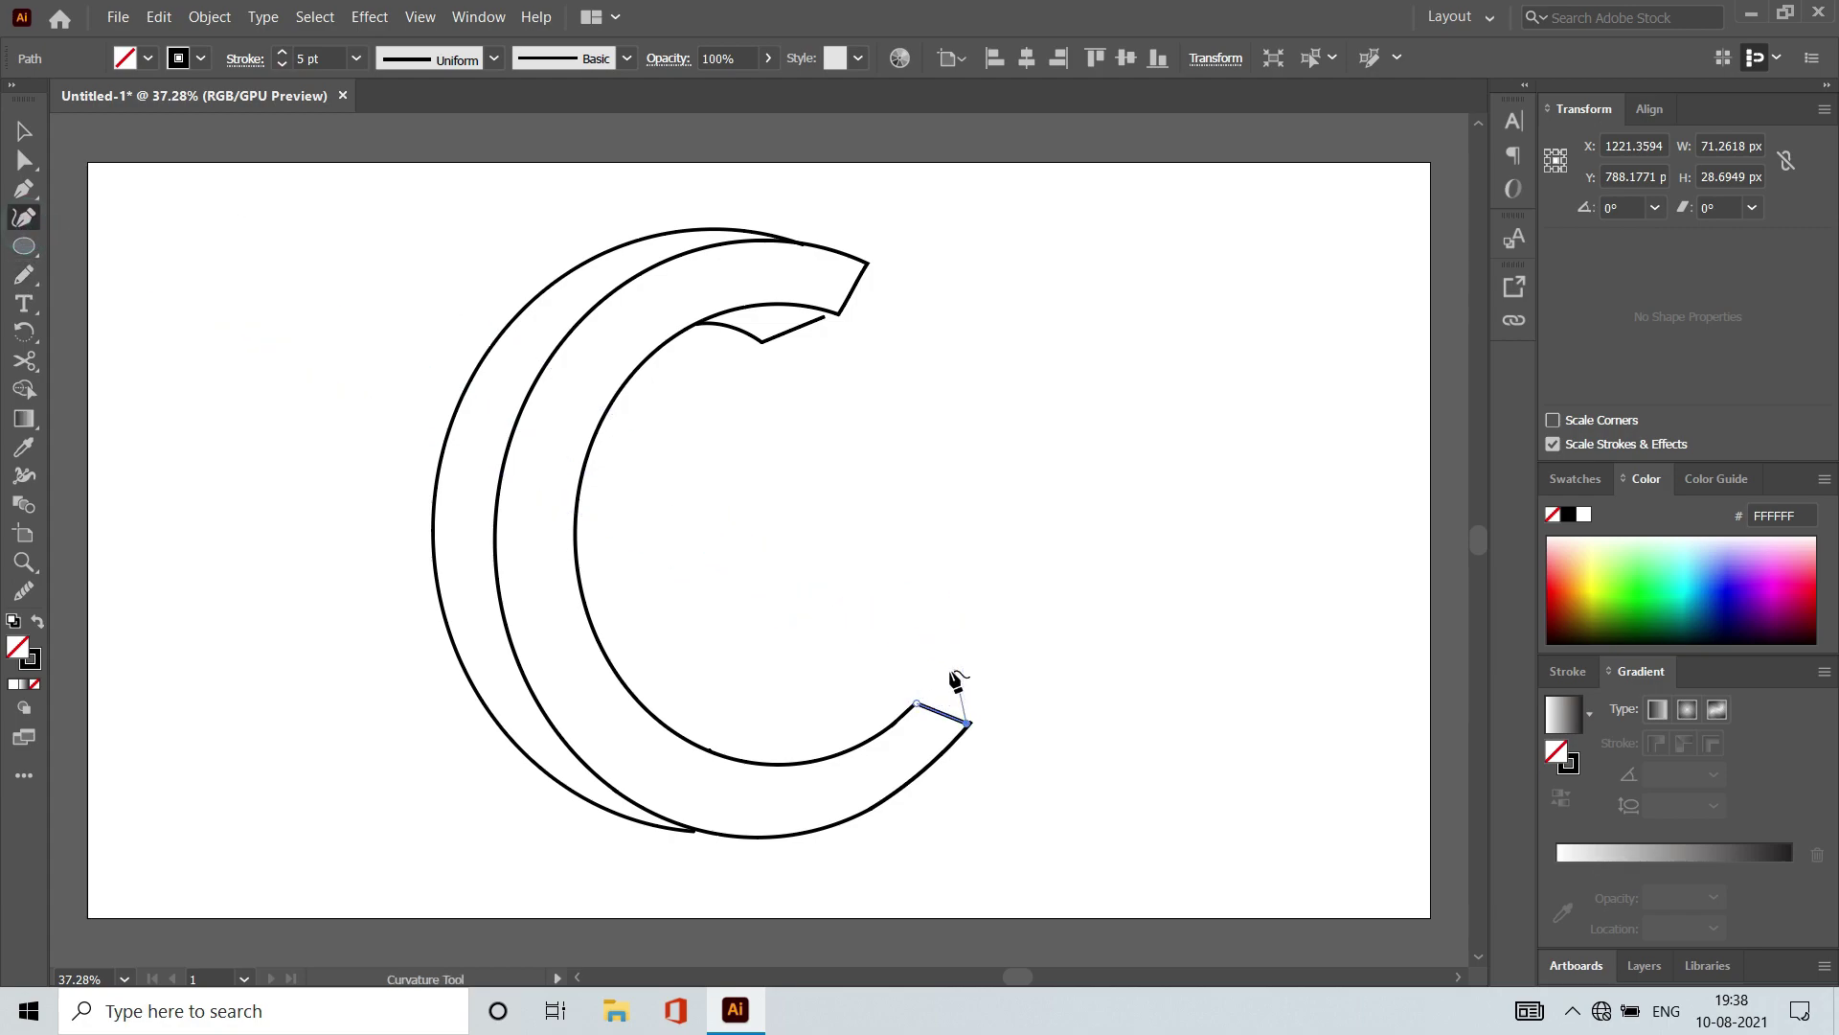
Step: Draw the diamond-shaped facet capping the C's lower tip with the Curvature tool
click(940, 652)
click(871, 627)
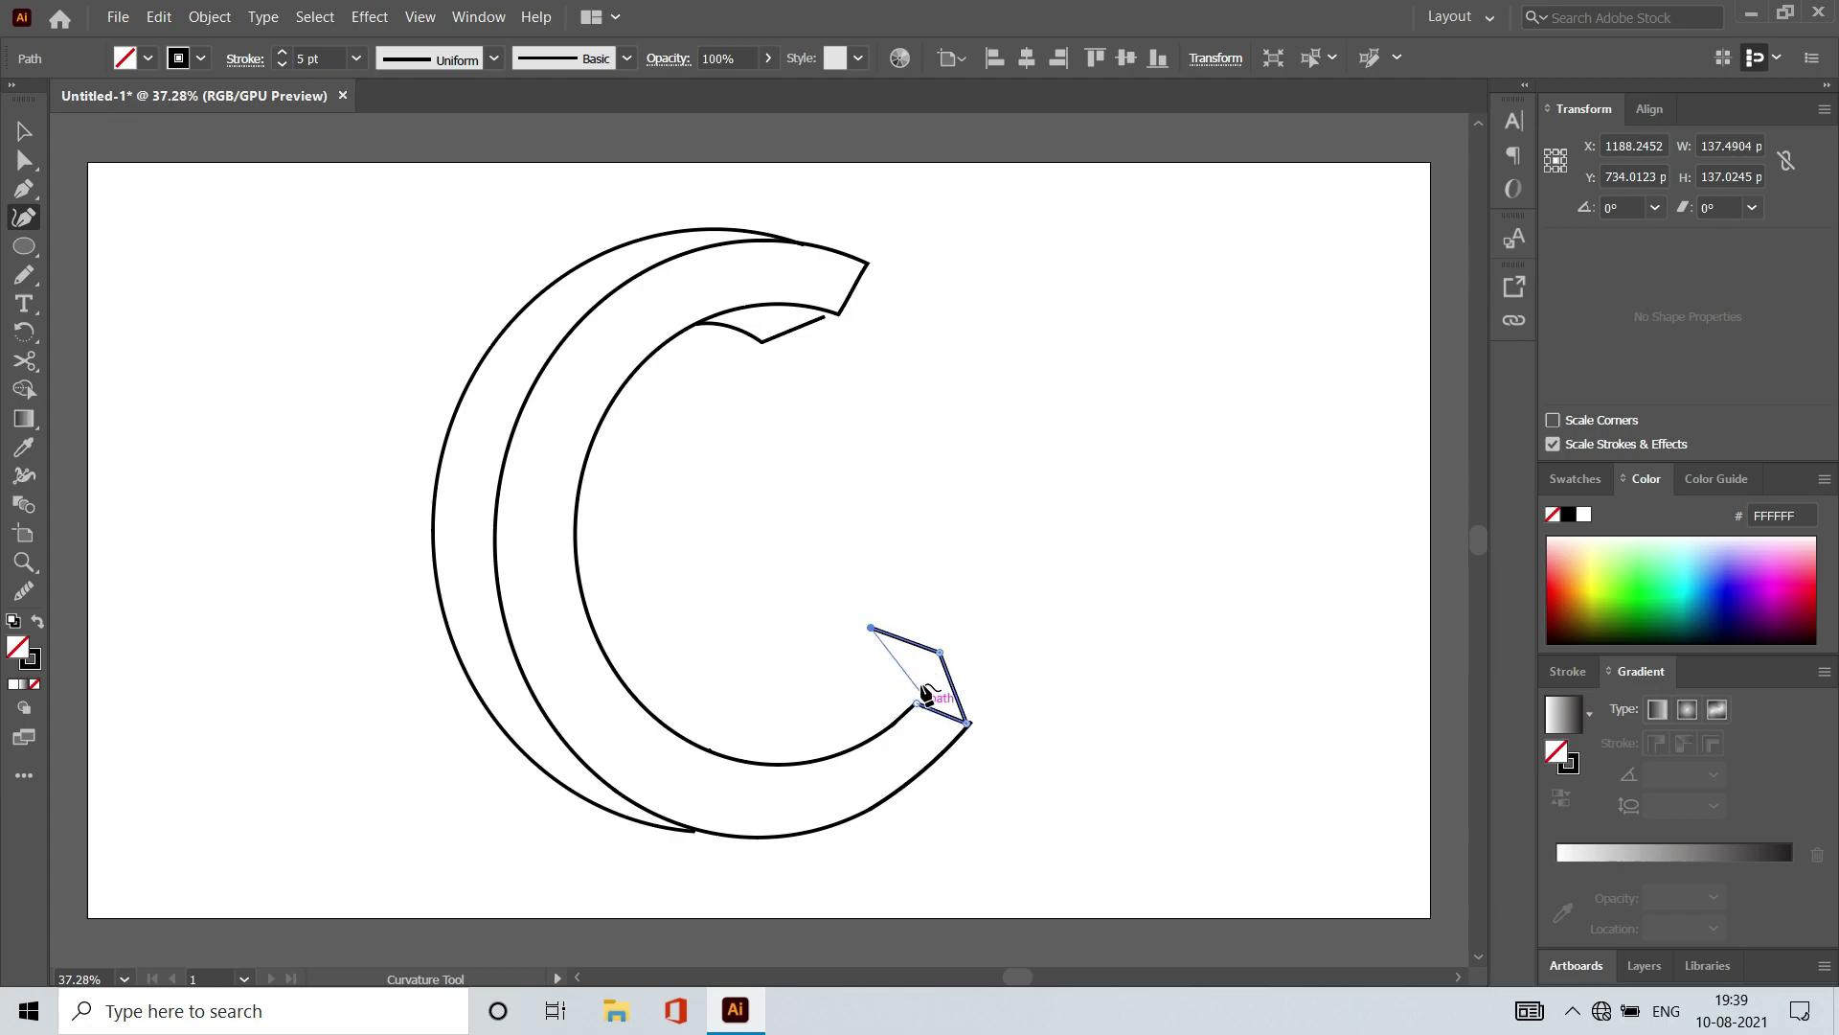
click(910, 696)
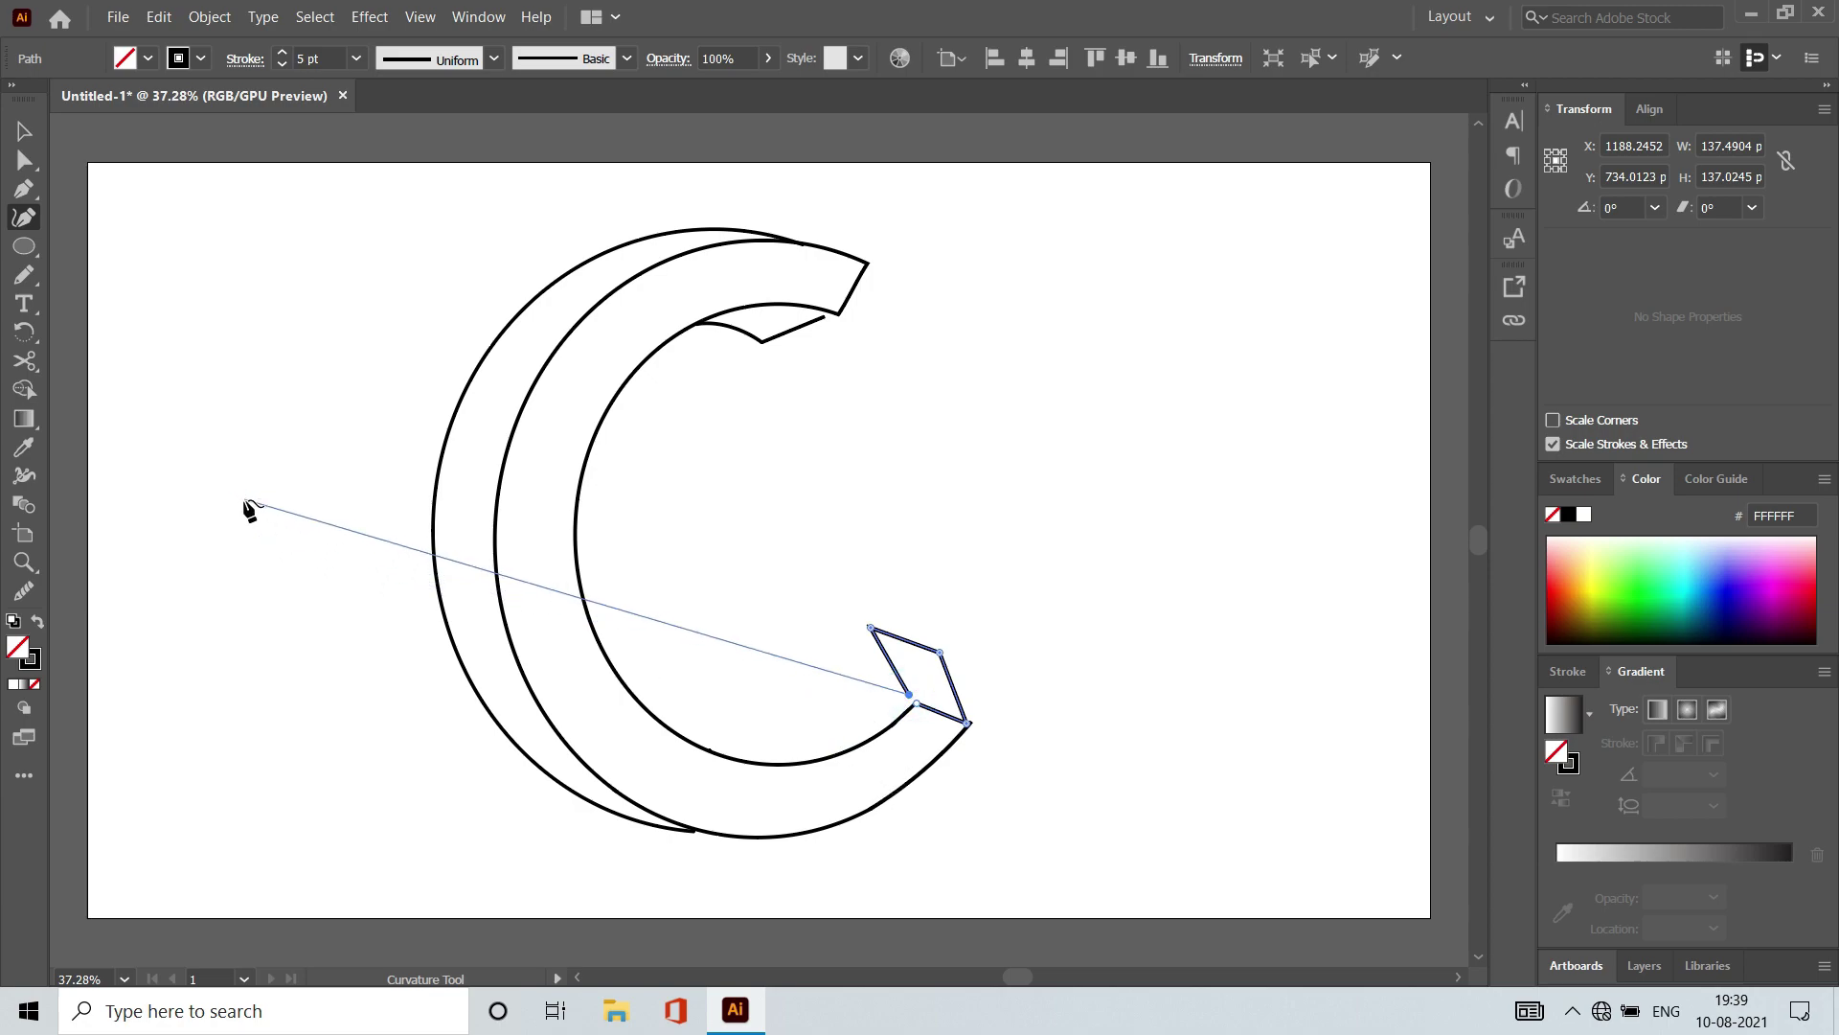
click(24, 275)
ctrl+click(1068, 451)
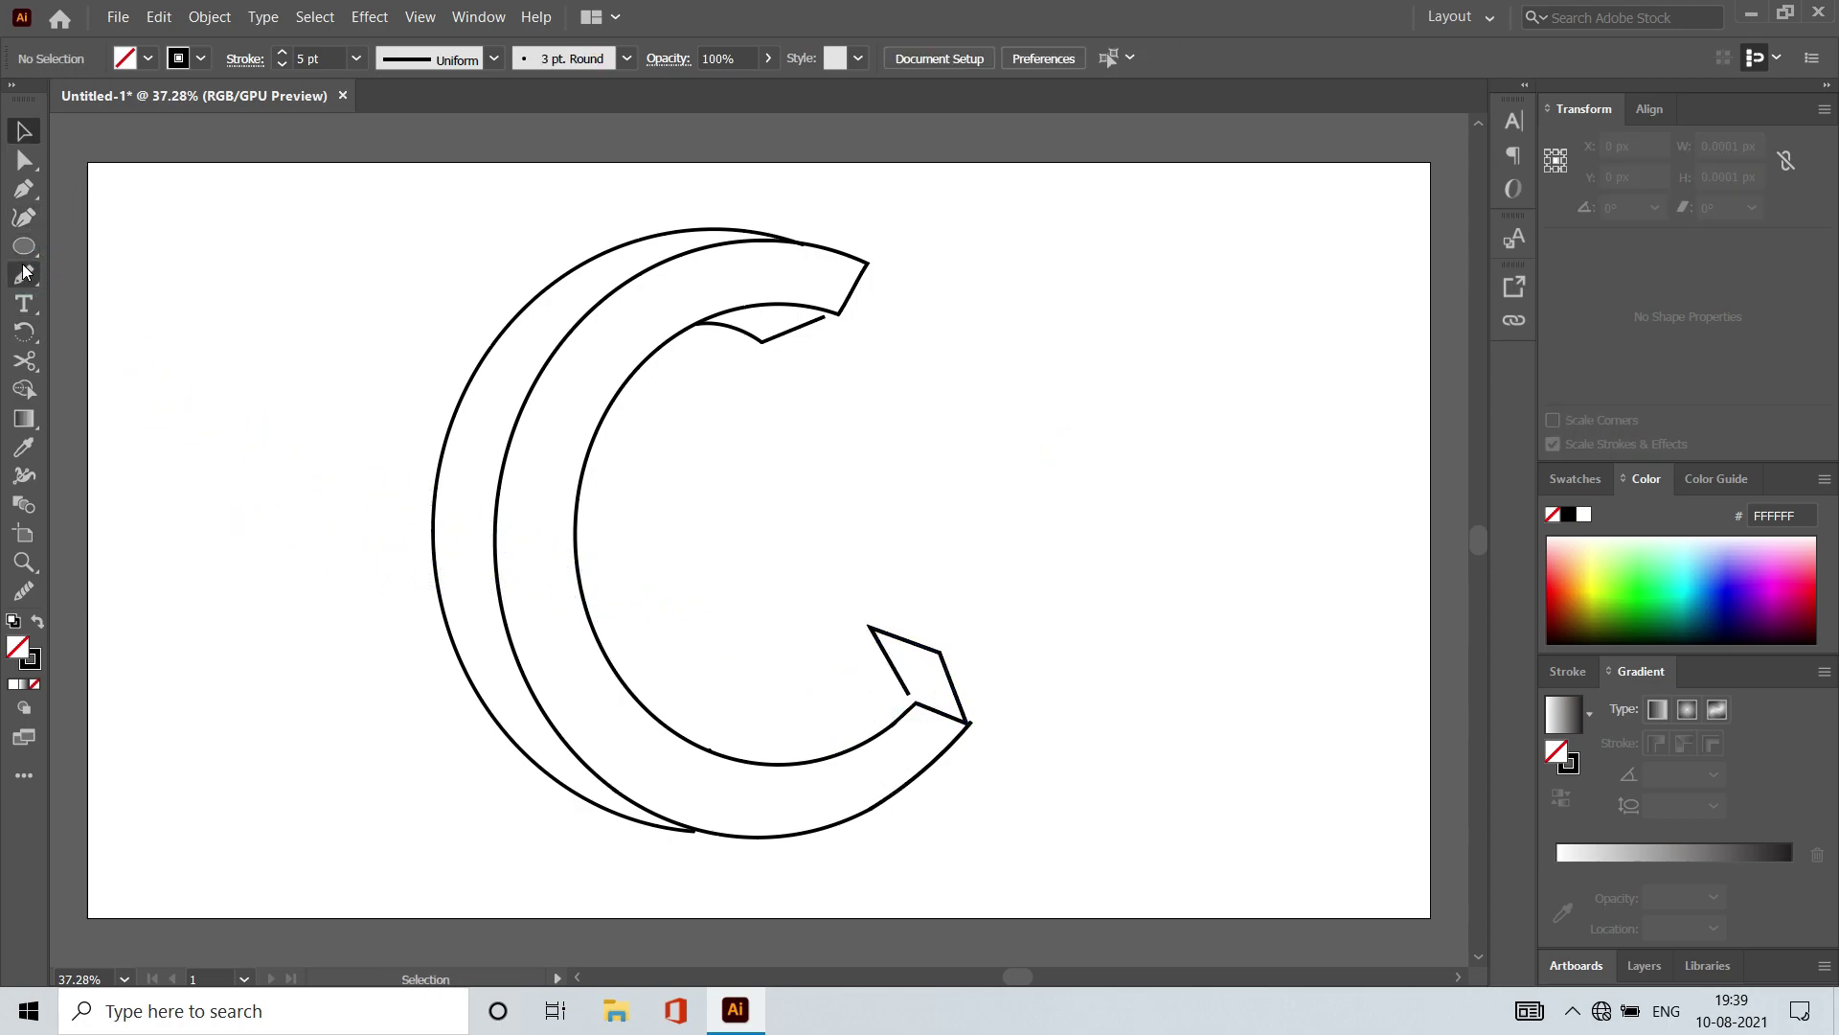
Step: Sketch a tiny stroke at the tip's inner corner, then undo twice to tidy the diamond tip
drag(910, 696, 944, 722)
click(24, 131)
click(953, 571)
click(912, 702)
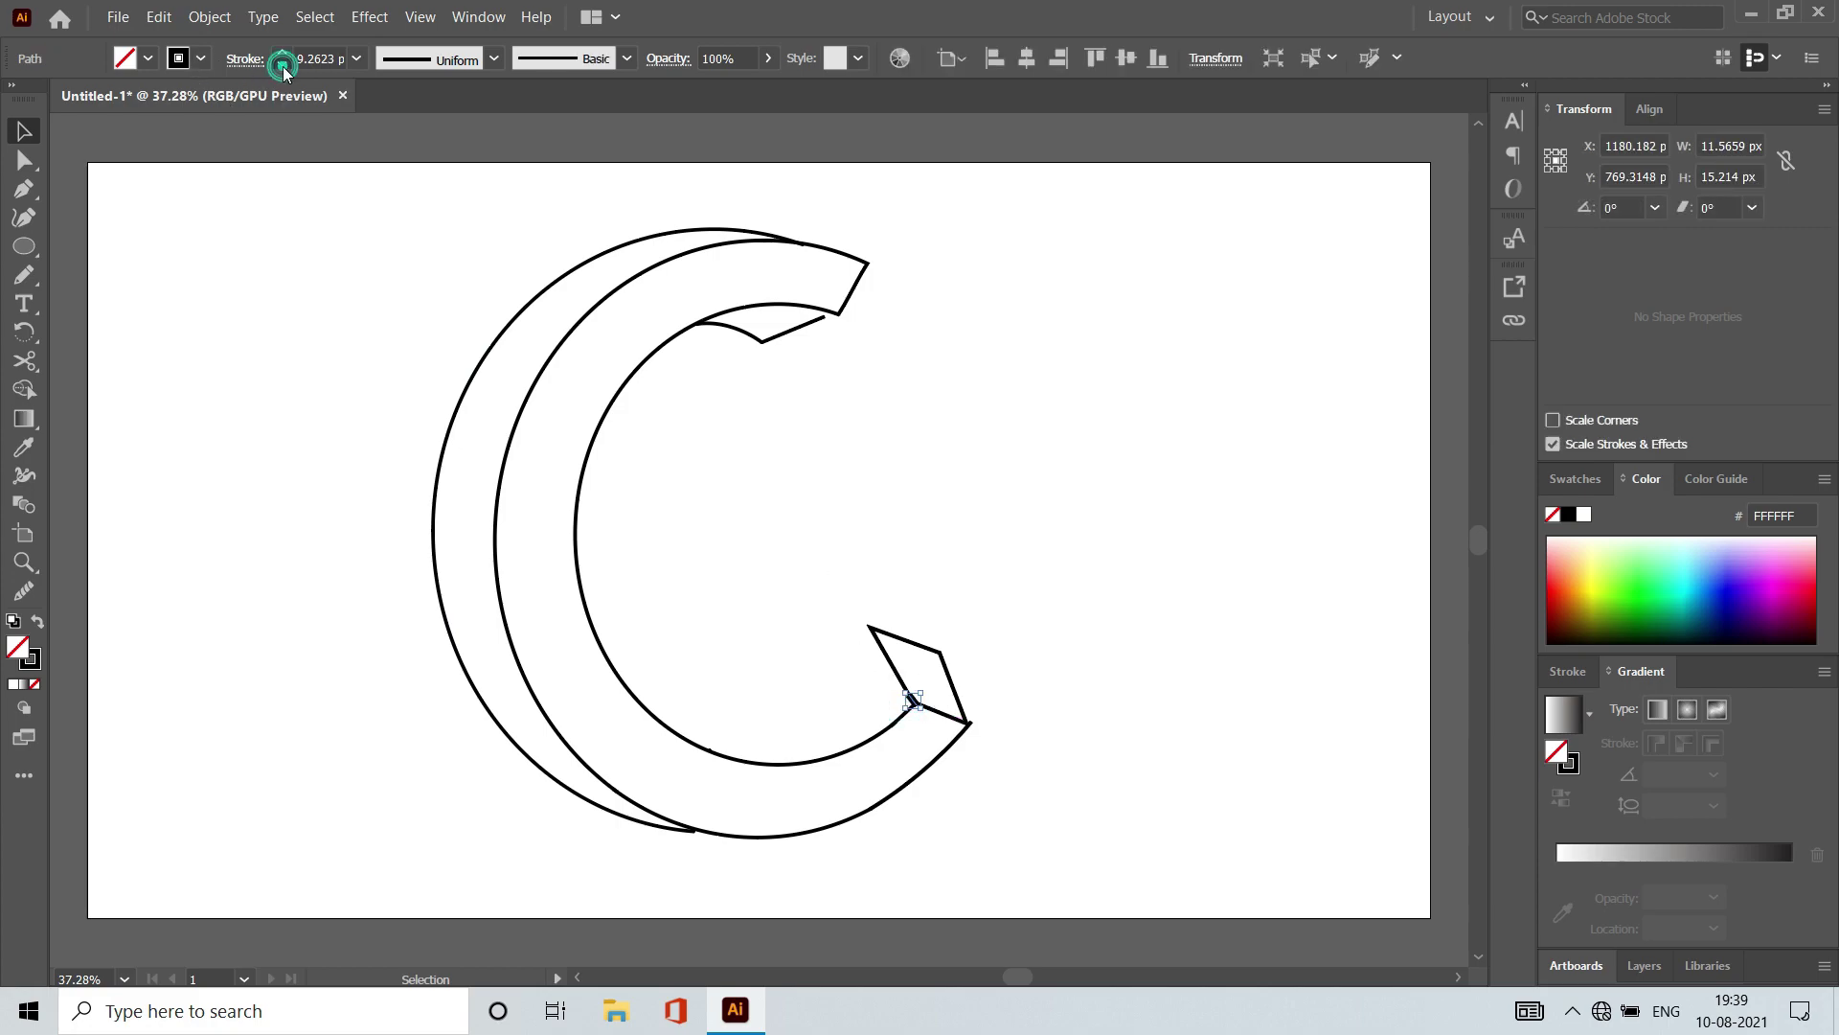
click(430, 605)
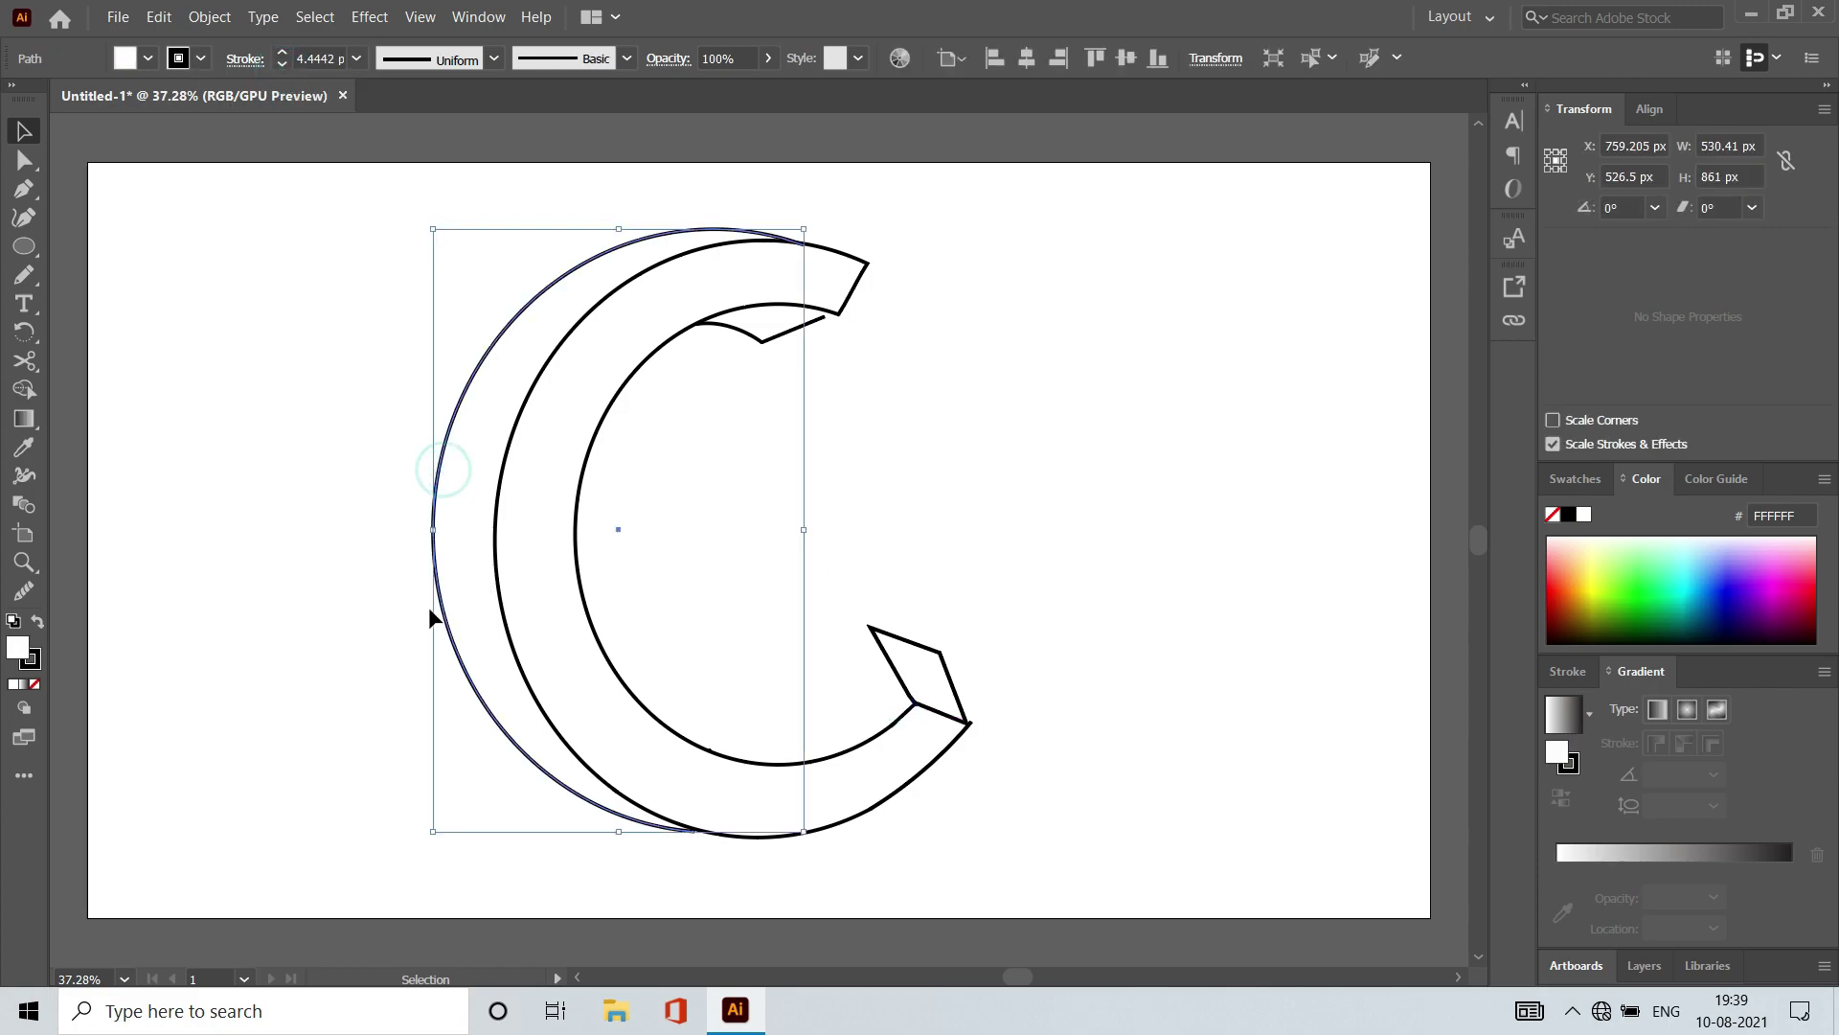
click(193, 546)
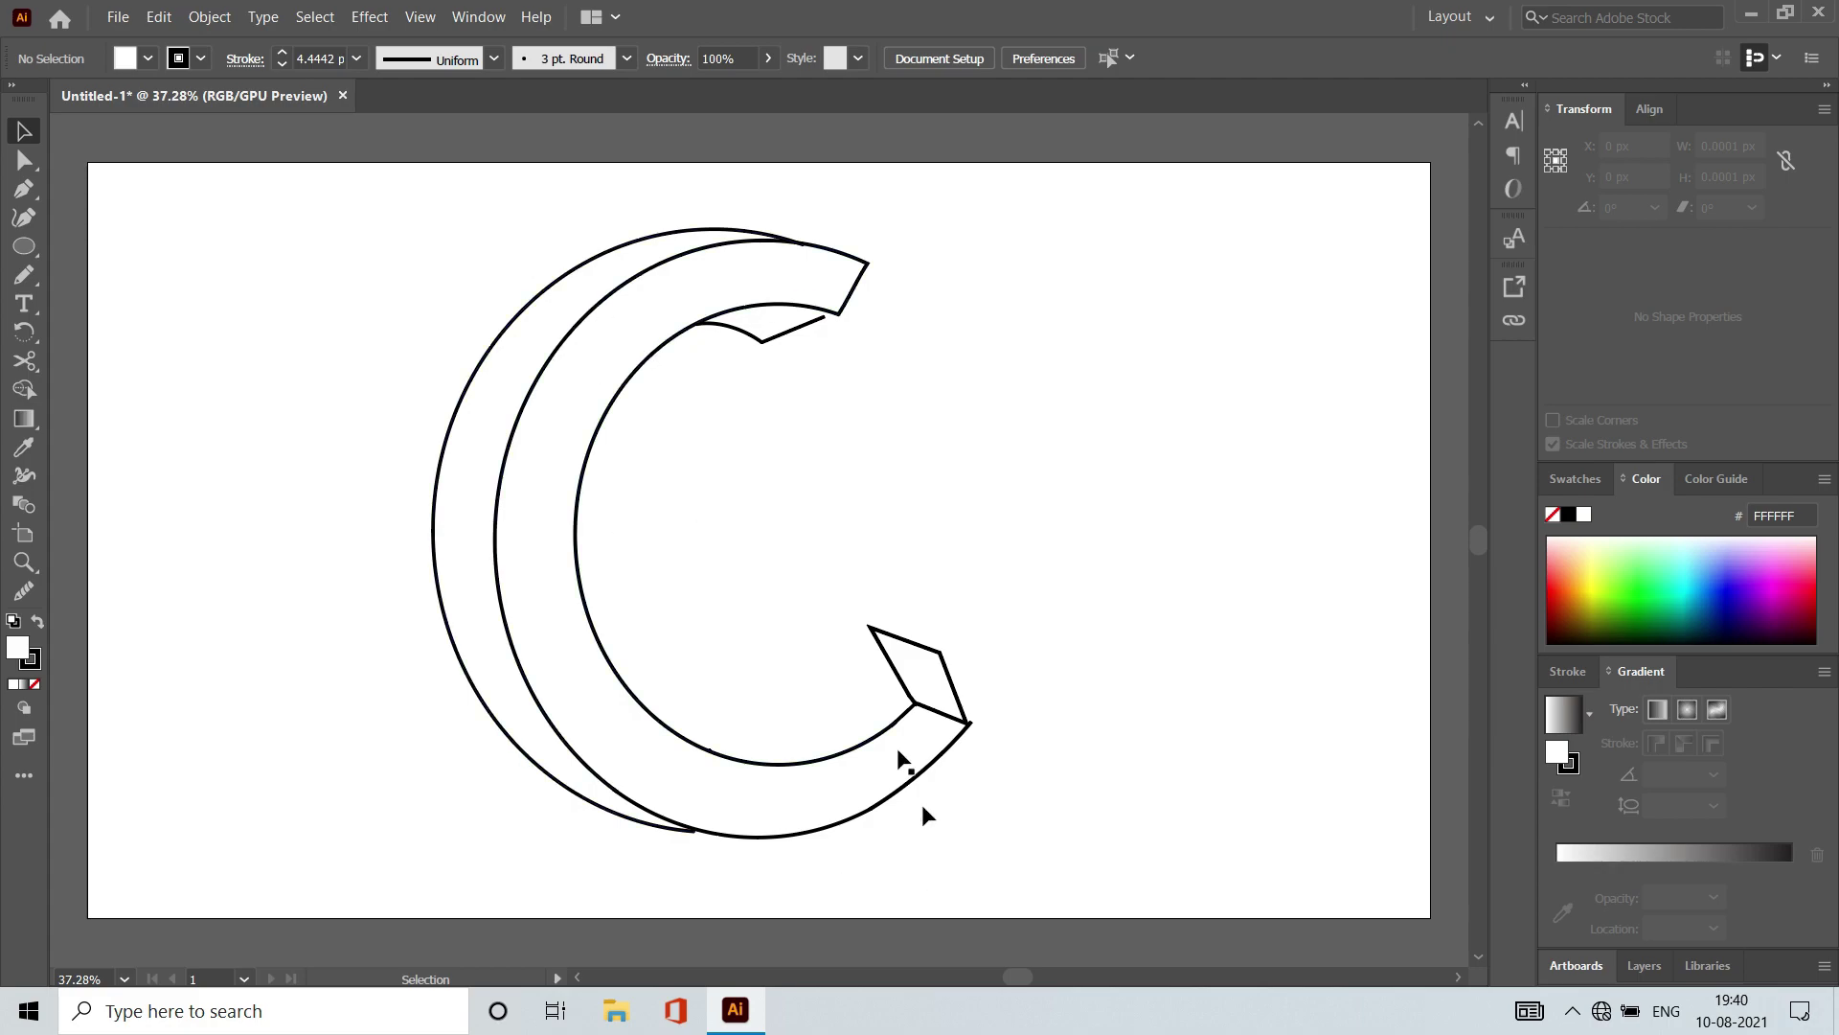
click(956, 705)
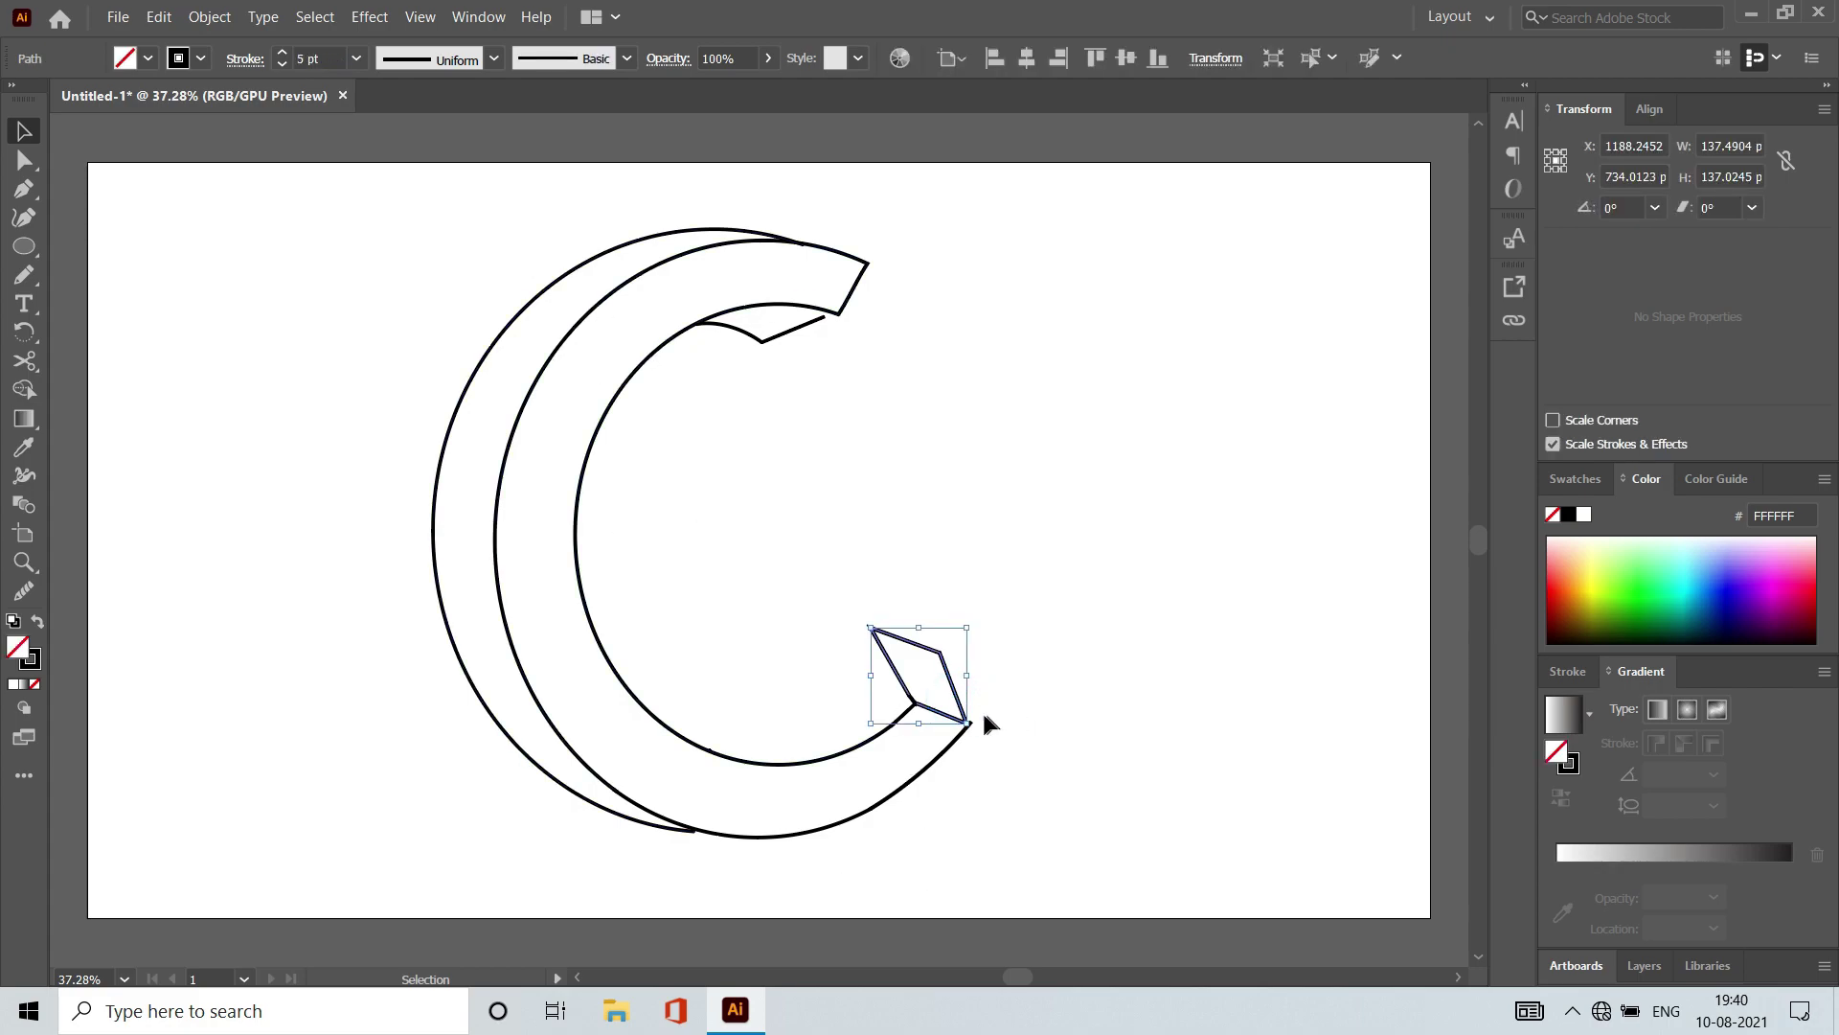
click(984, 711)
key(ctrl+z)
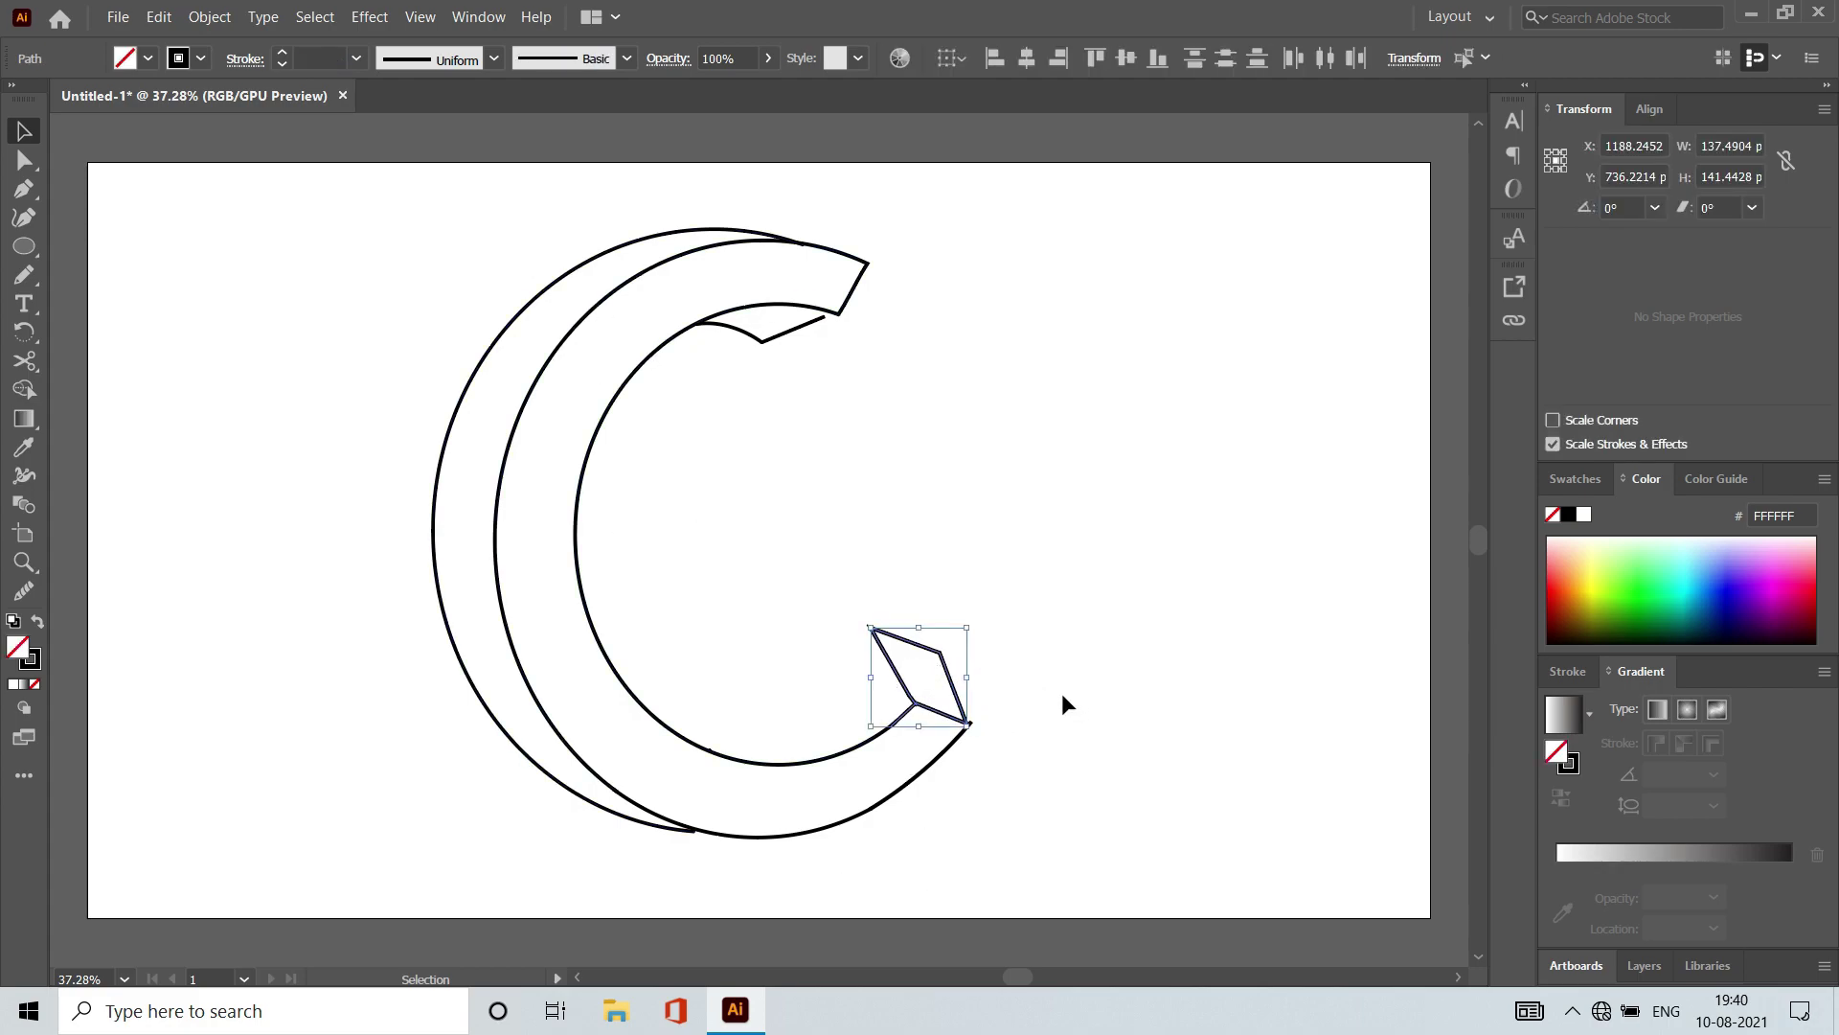
key(ctrl+z)
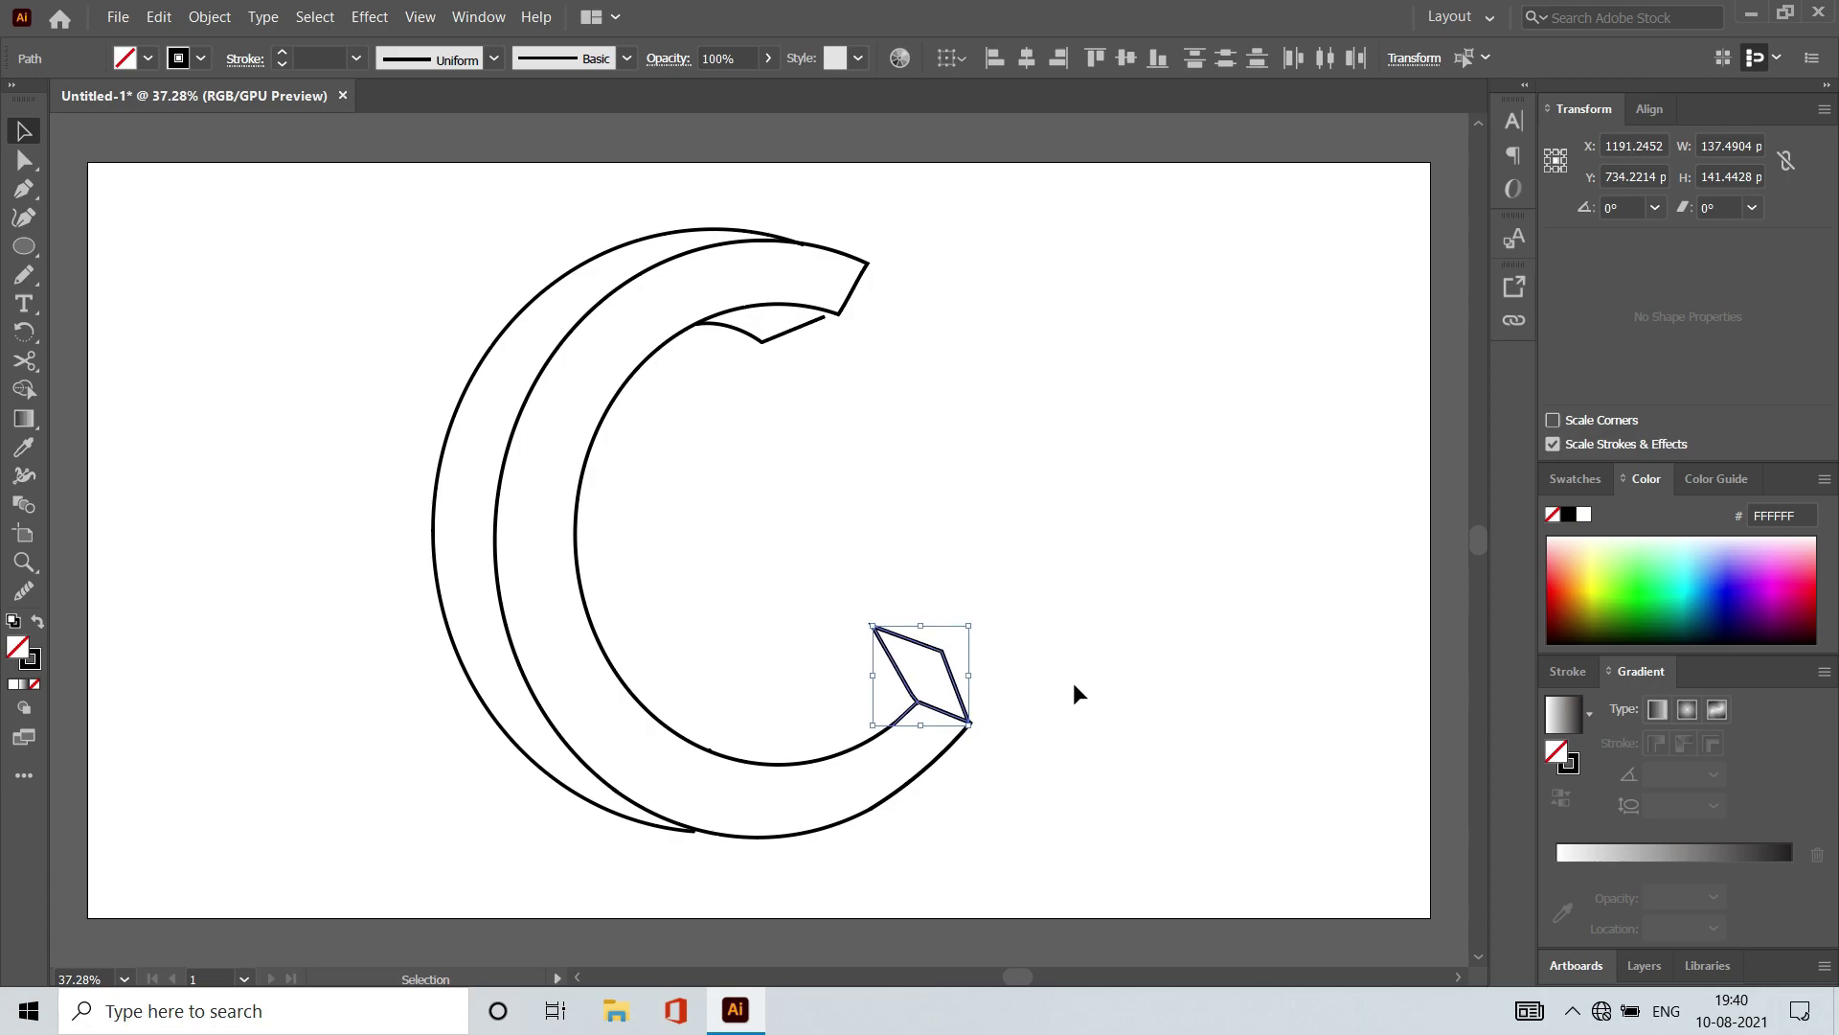
click(1075, 686)
Step: Widen the C's outer back arc to the left and shorten it at the bottom
click(434, 579)
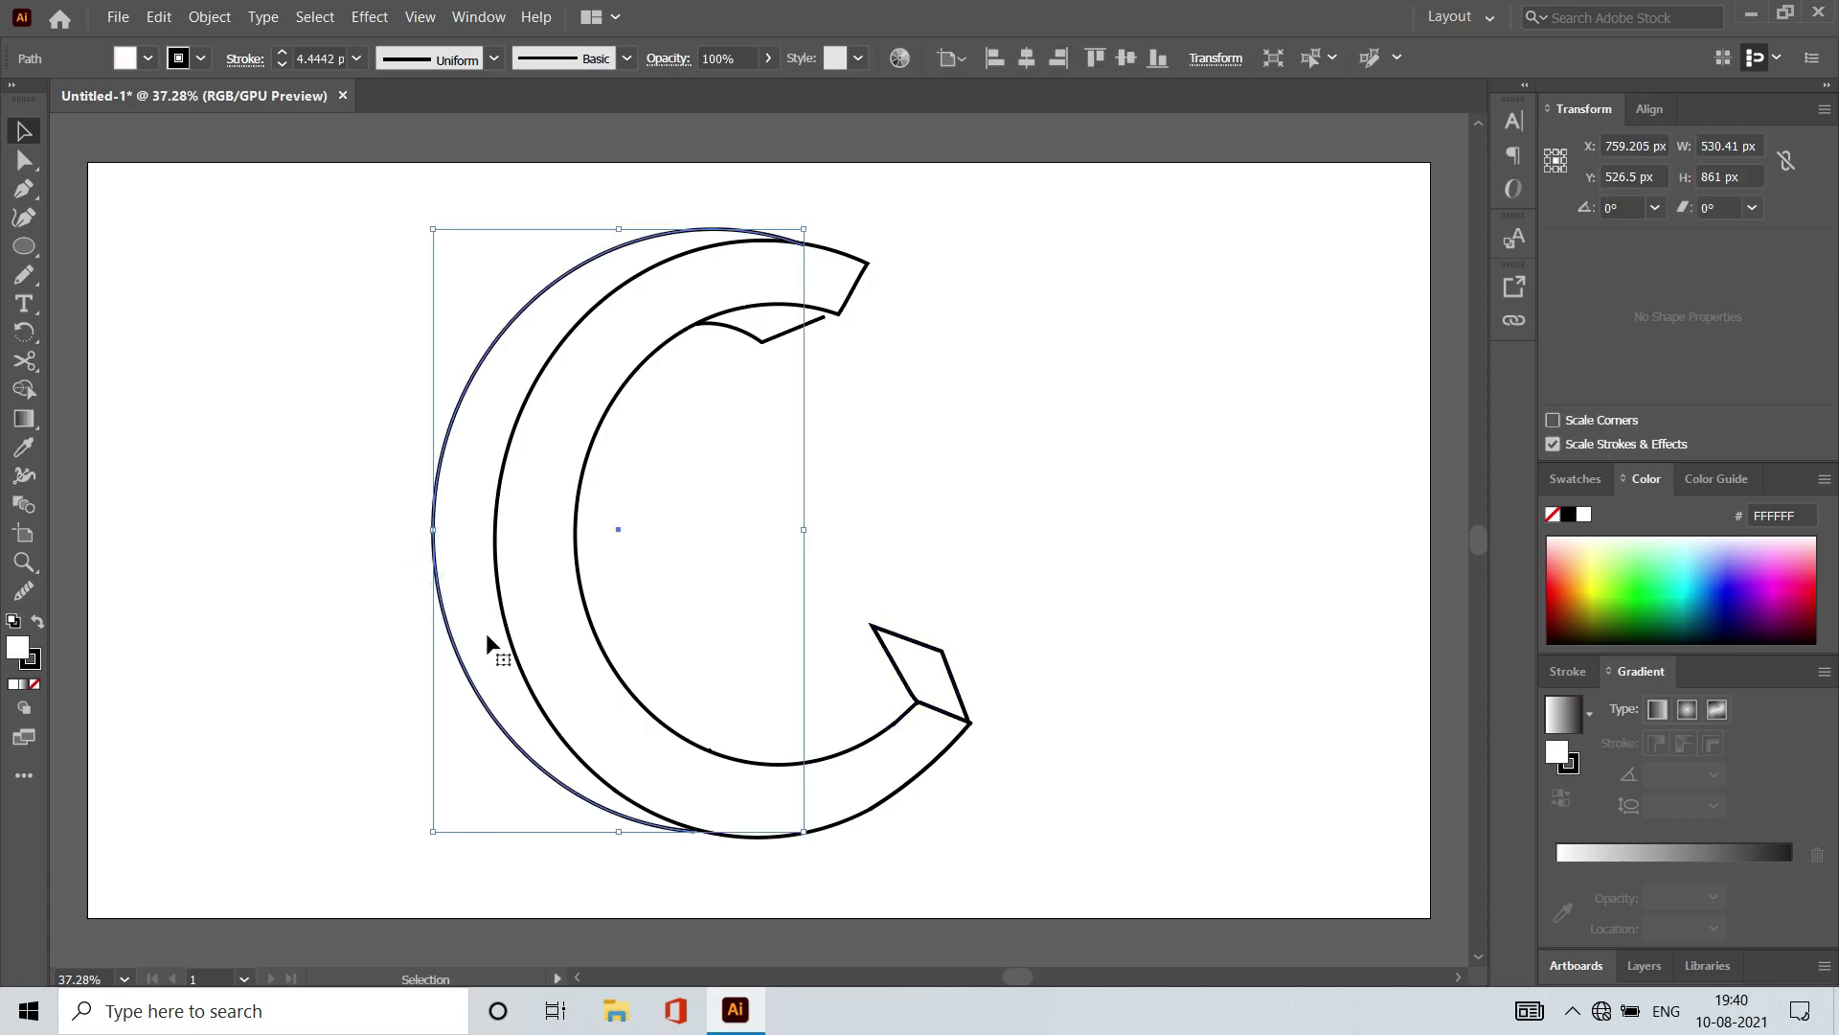
drag(435, 534, 386, 529)
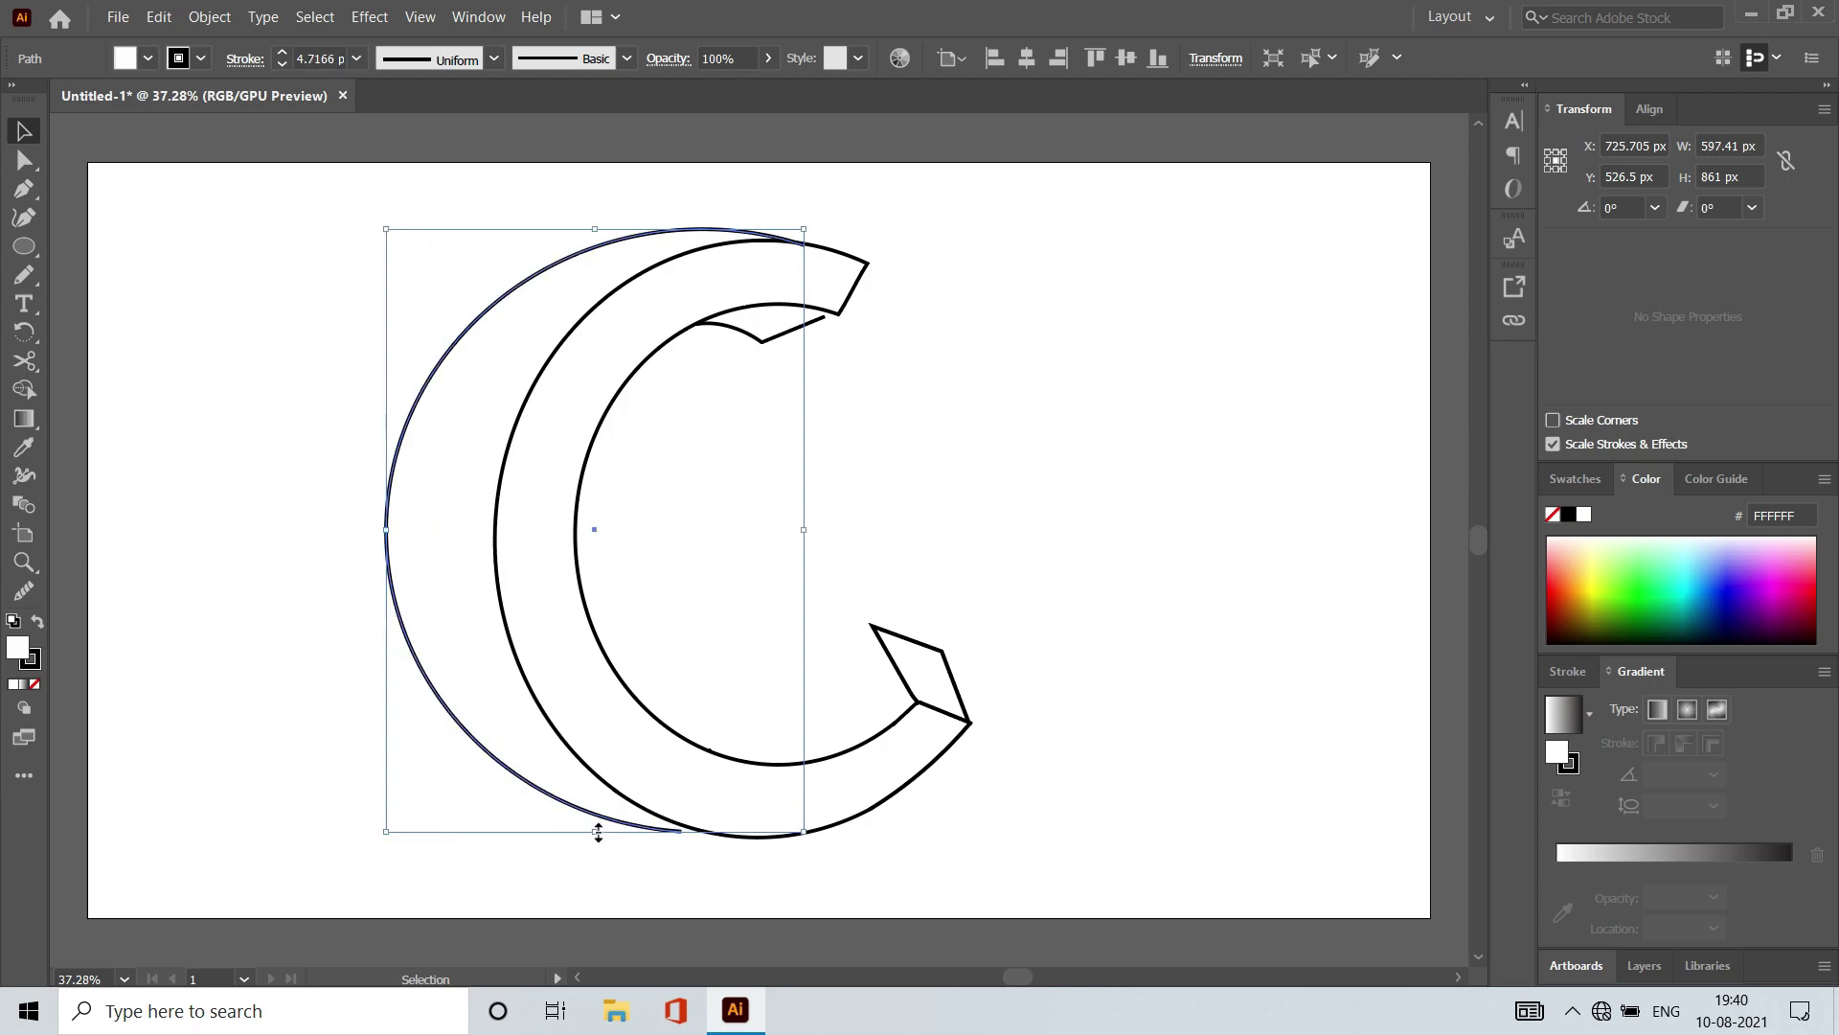
drag(595, 830, 595, 819)
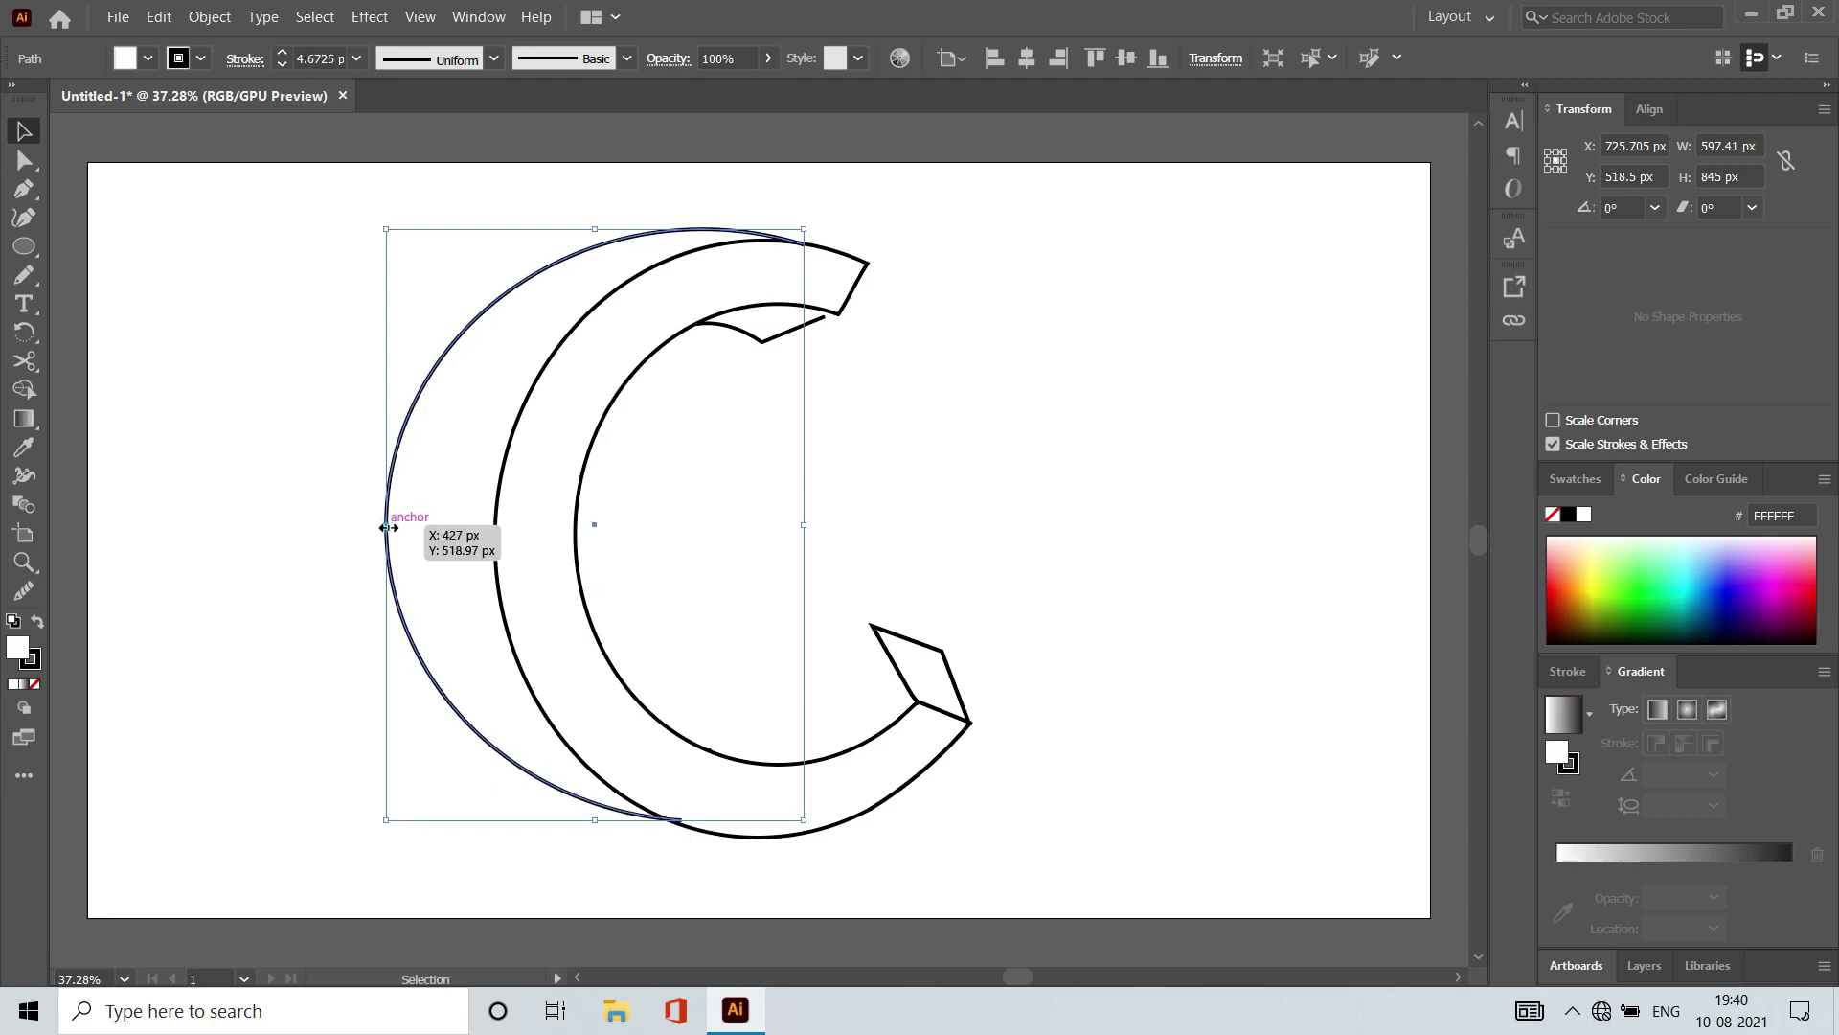
mouse_move(386, 525)
mouse_down()
mouse_move(341, 525)
mouse_move(389, 525)
mouse_up()
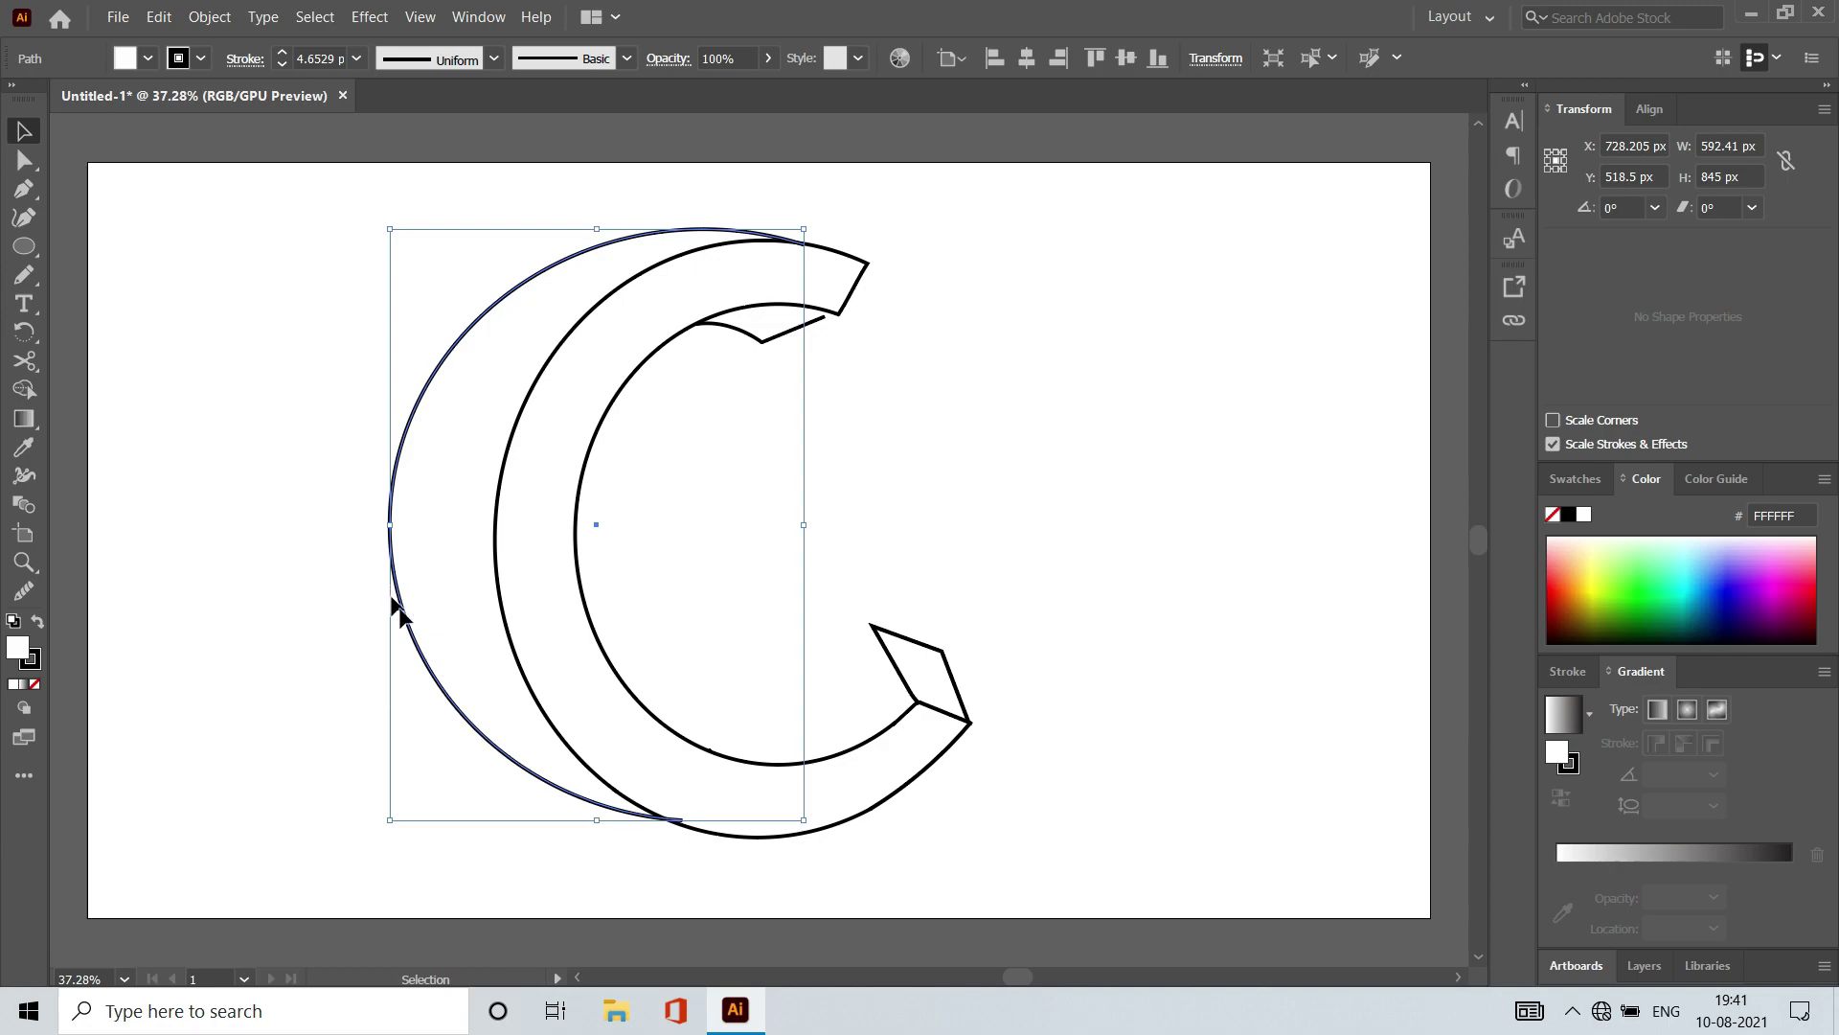
Step: Cut a small piece off the outer arc's lower end, delete it, and shorten the arc
click(24, 360)
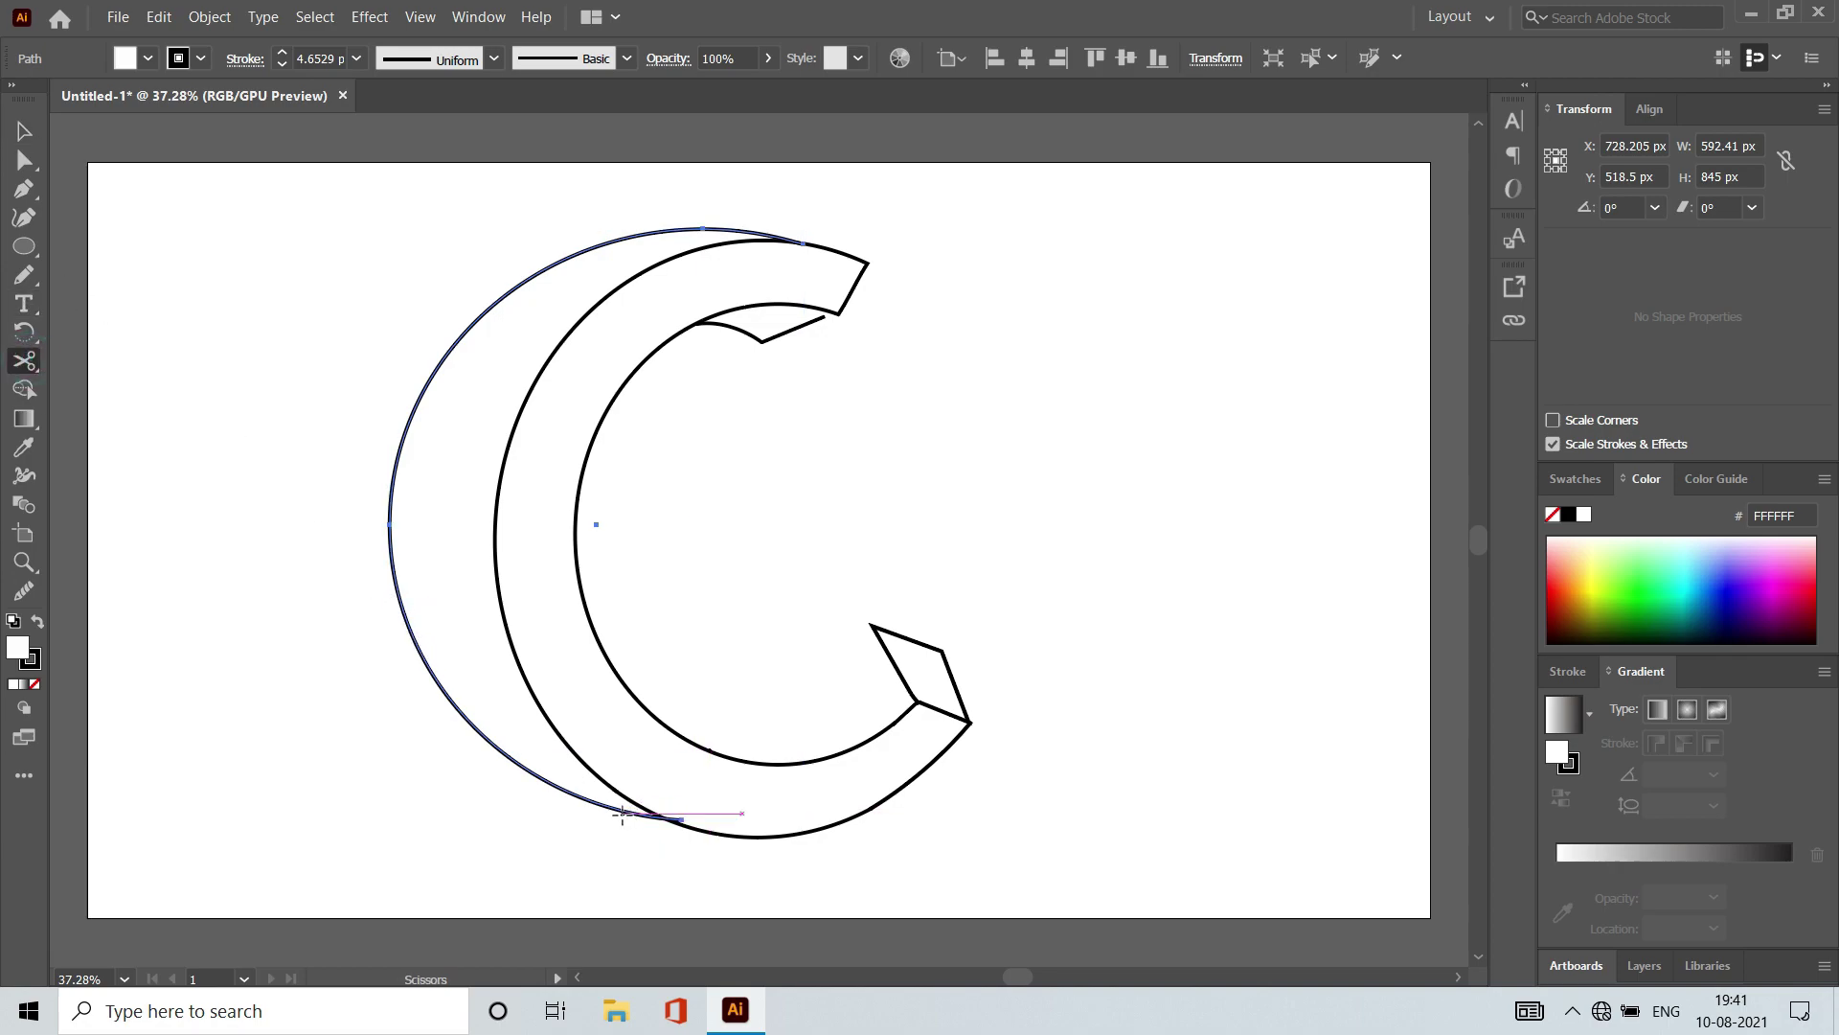
click(622, 814)
click(24, 131)
click(653, 822)
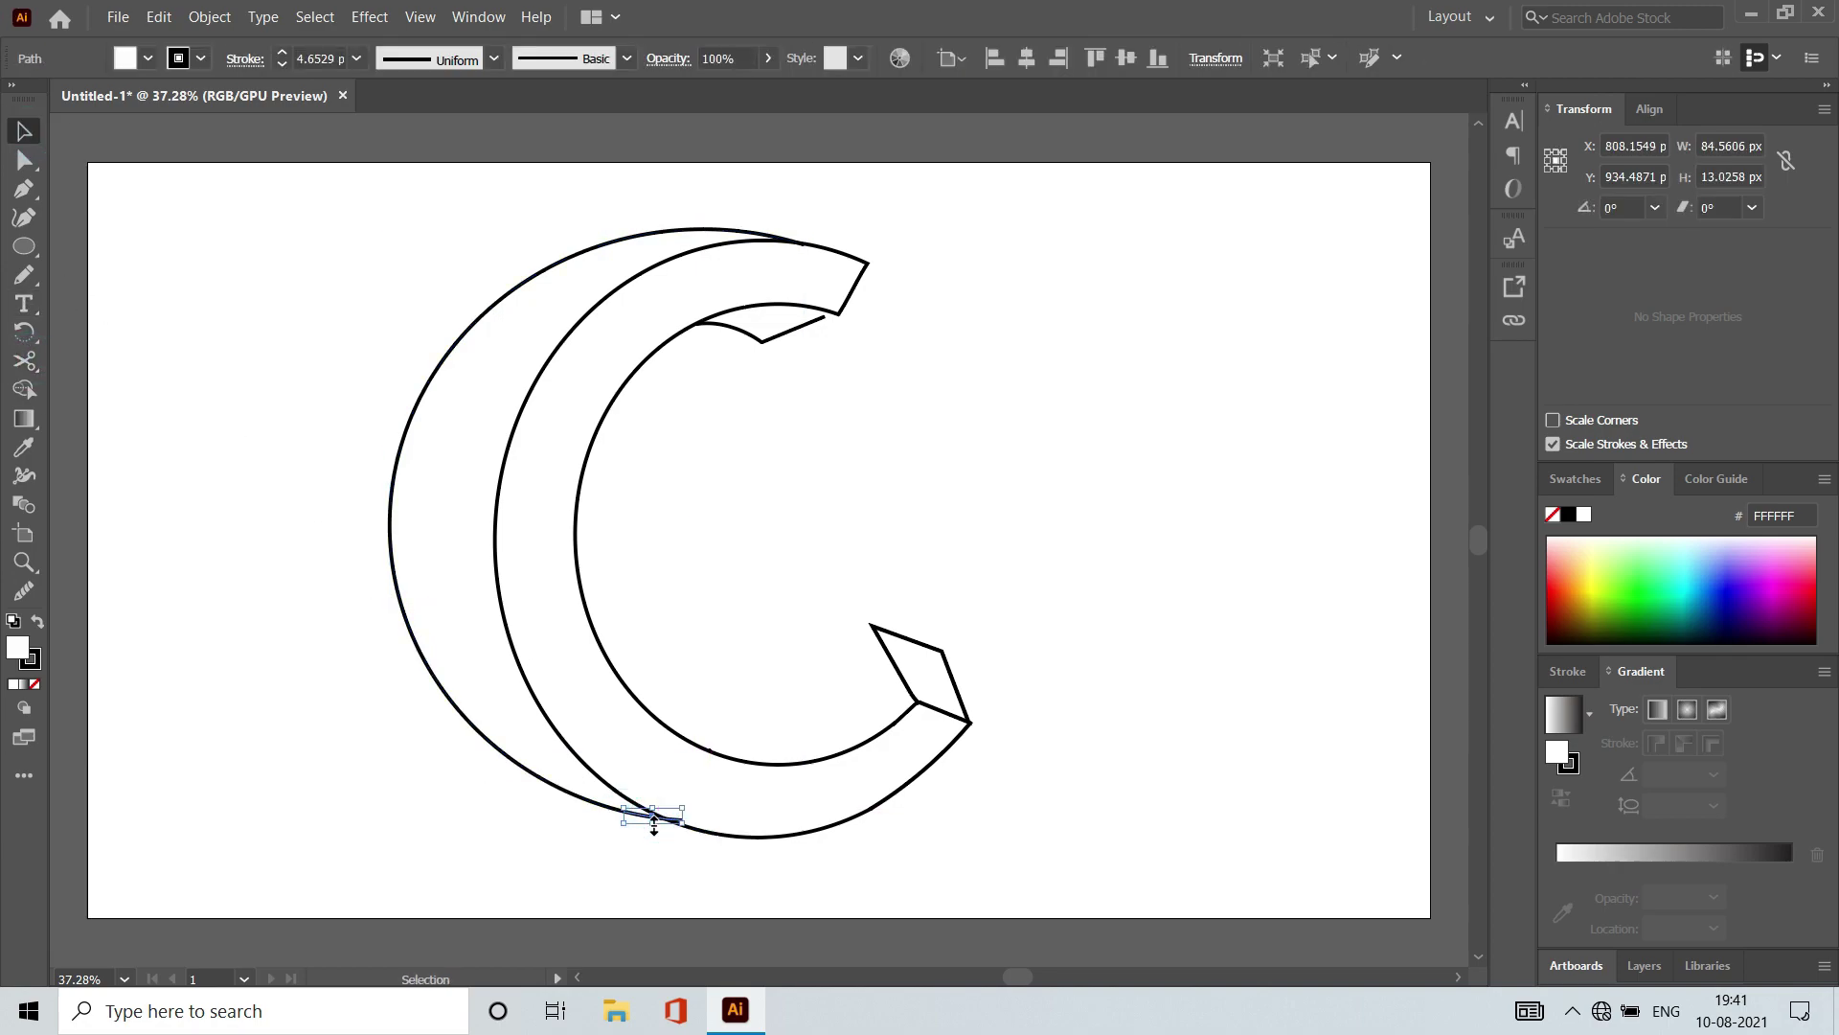
key(Delete)
click(389, 493)
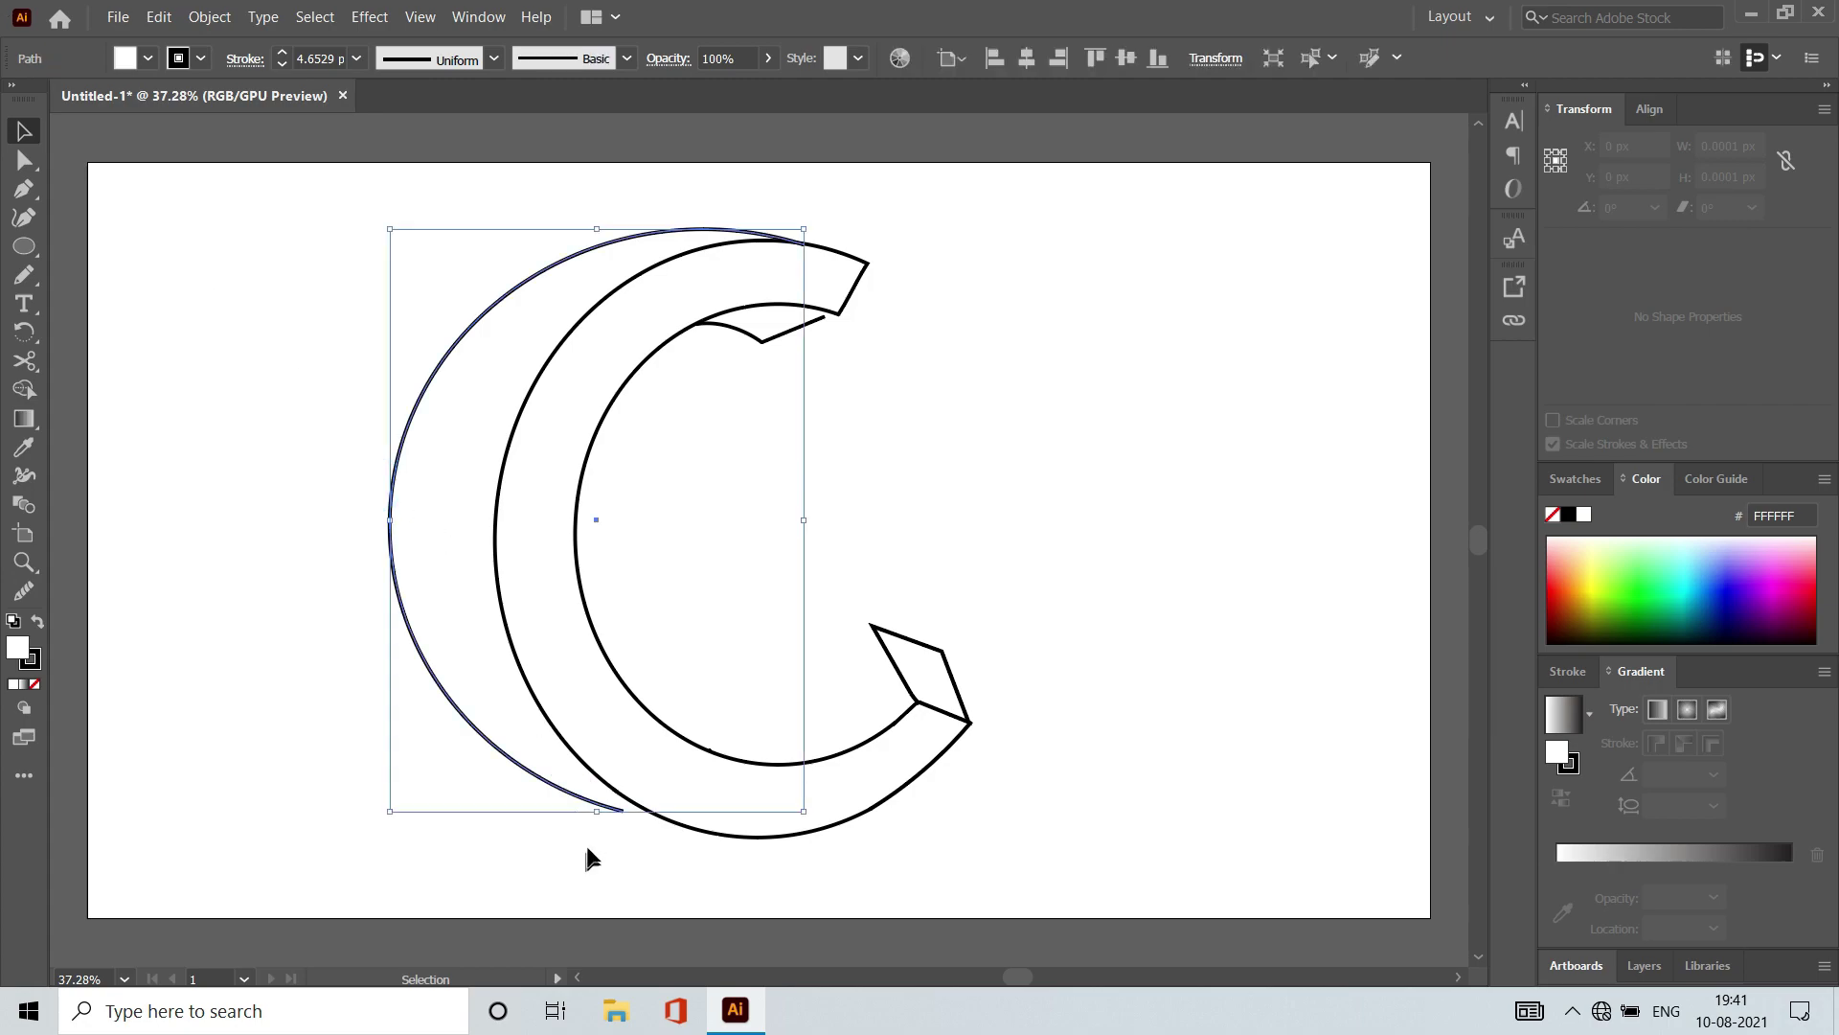
drag(599, 811, 597, 798)
click(584, 875)
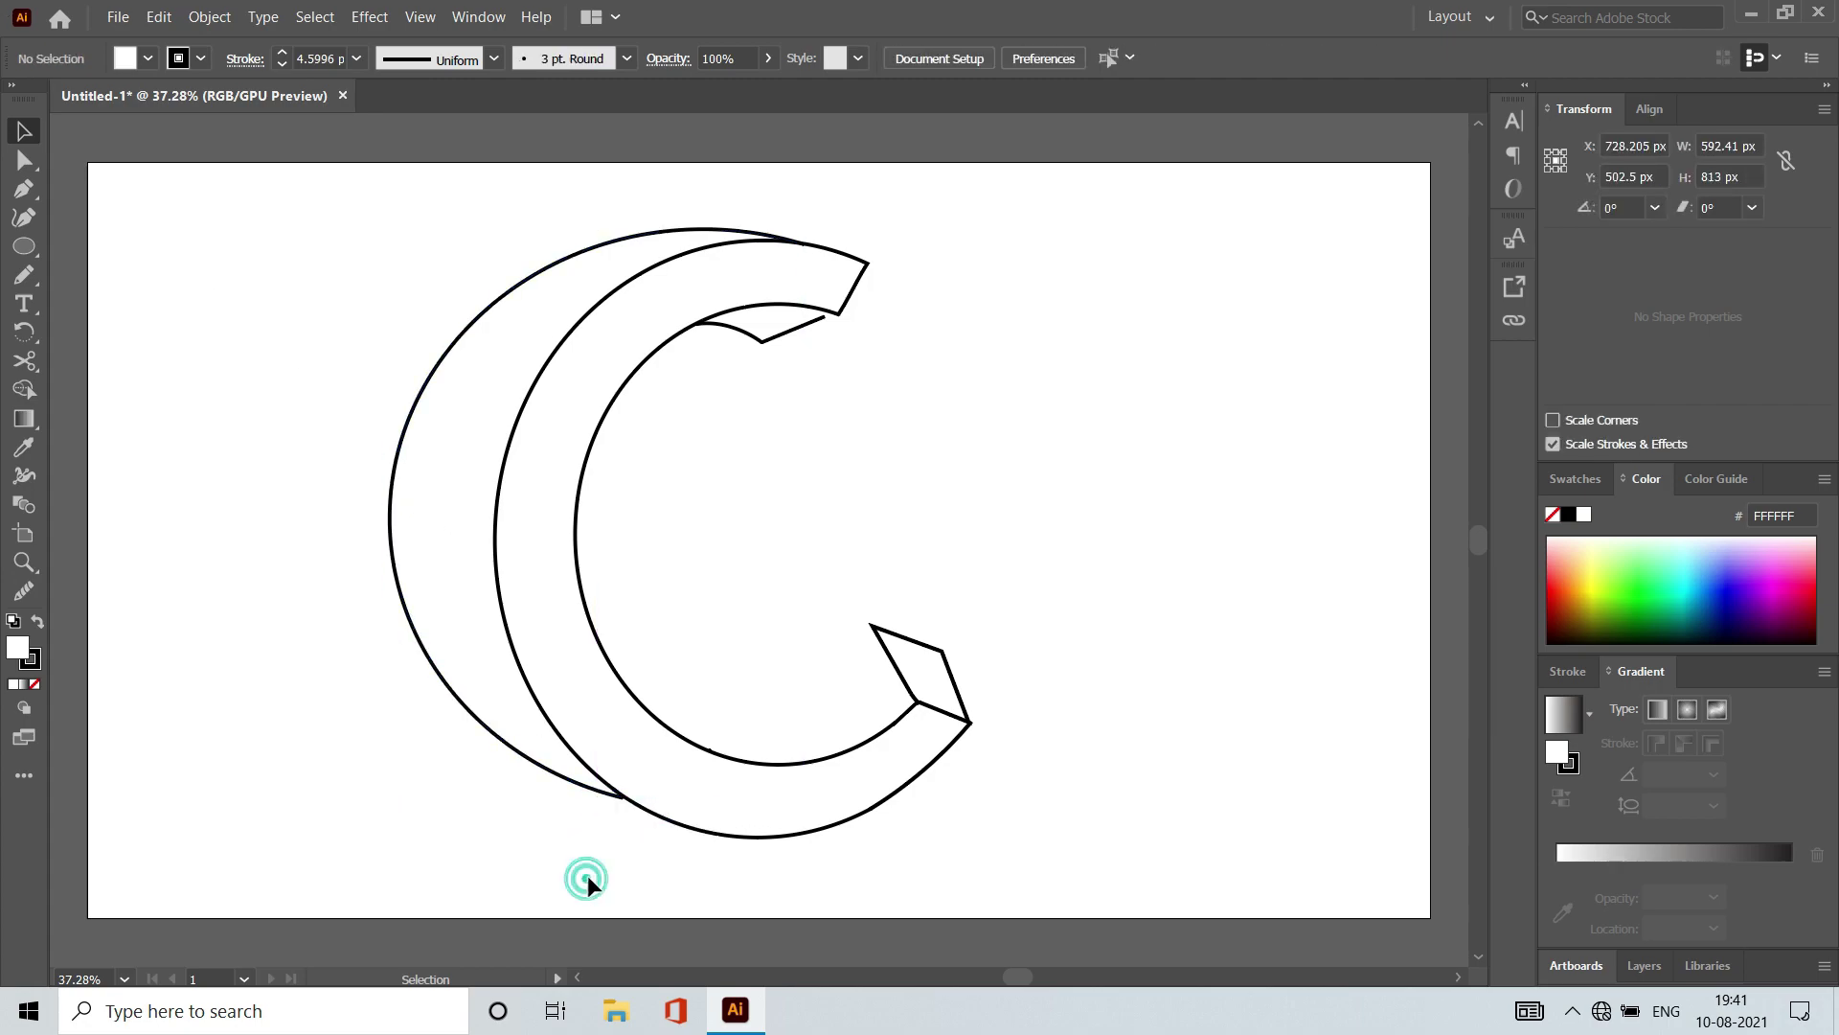
Step: Draw a freehand stroke along the C's inside curve from the tip's inner corner
click(29, 276)
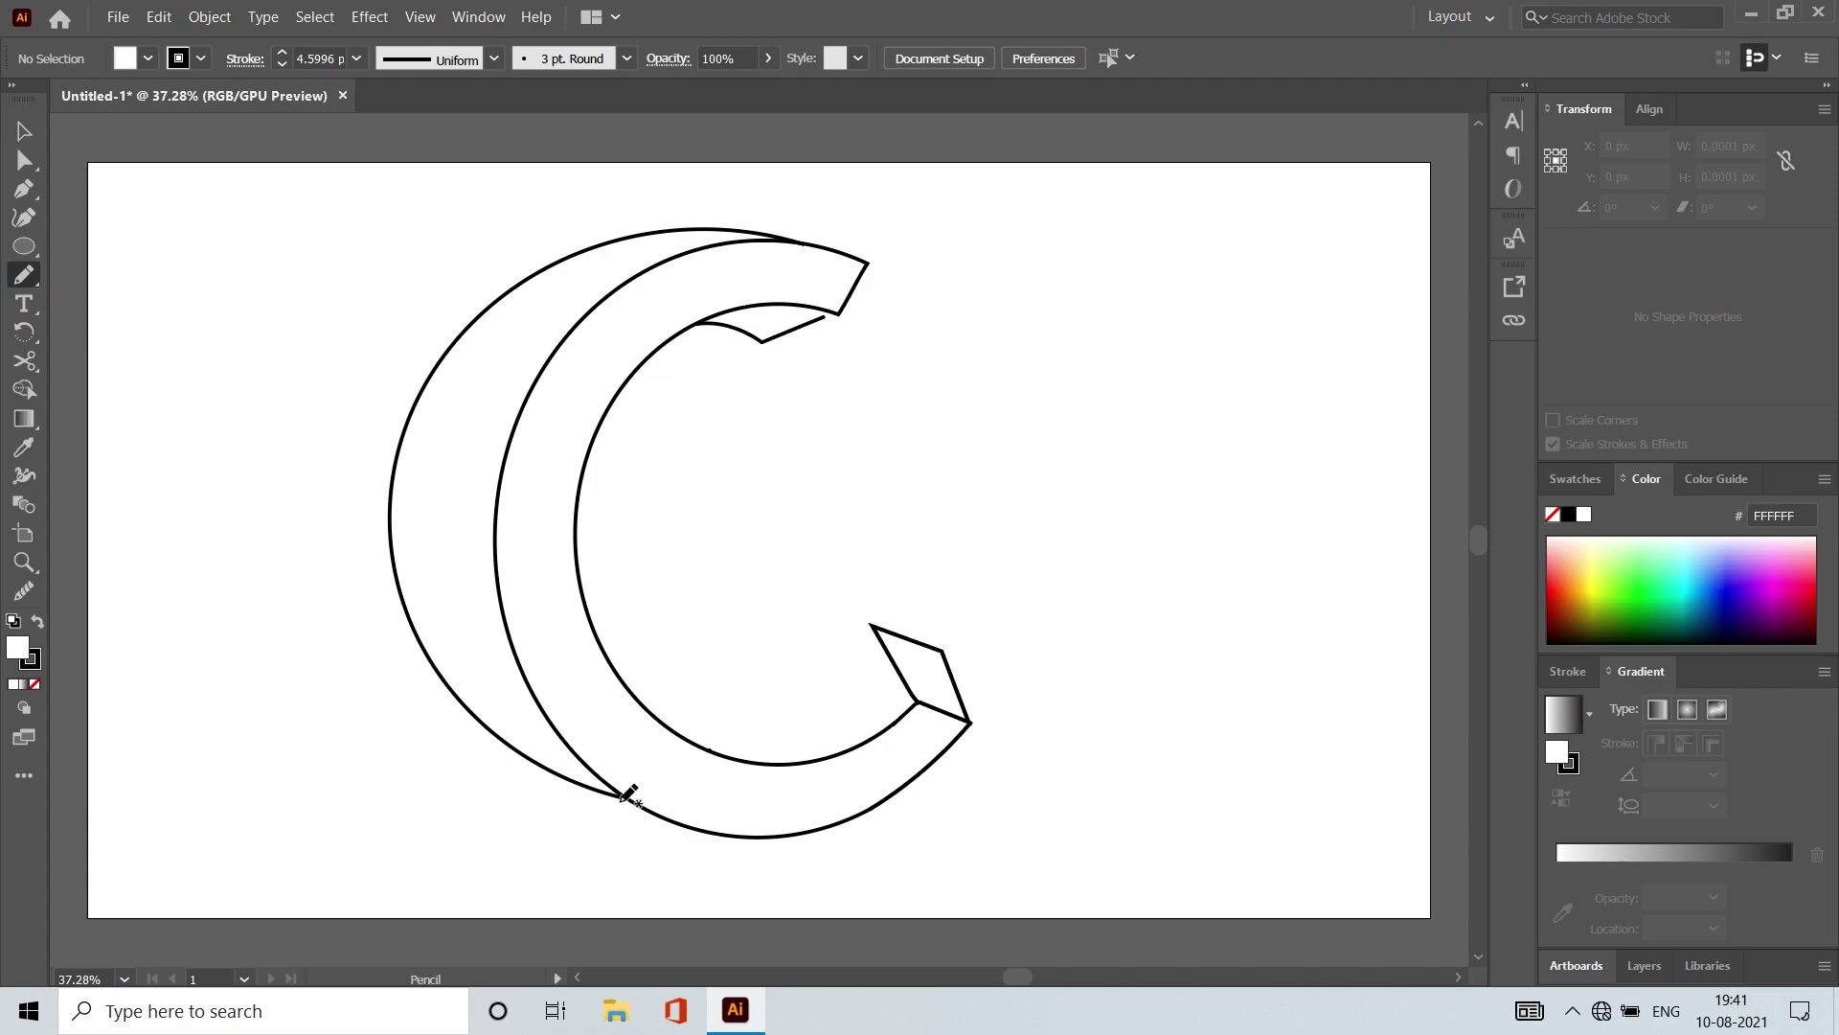
drag(869, 628, 867, 658)
drag(764, 754, 754, 759)
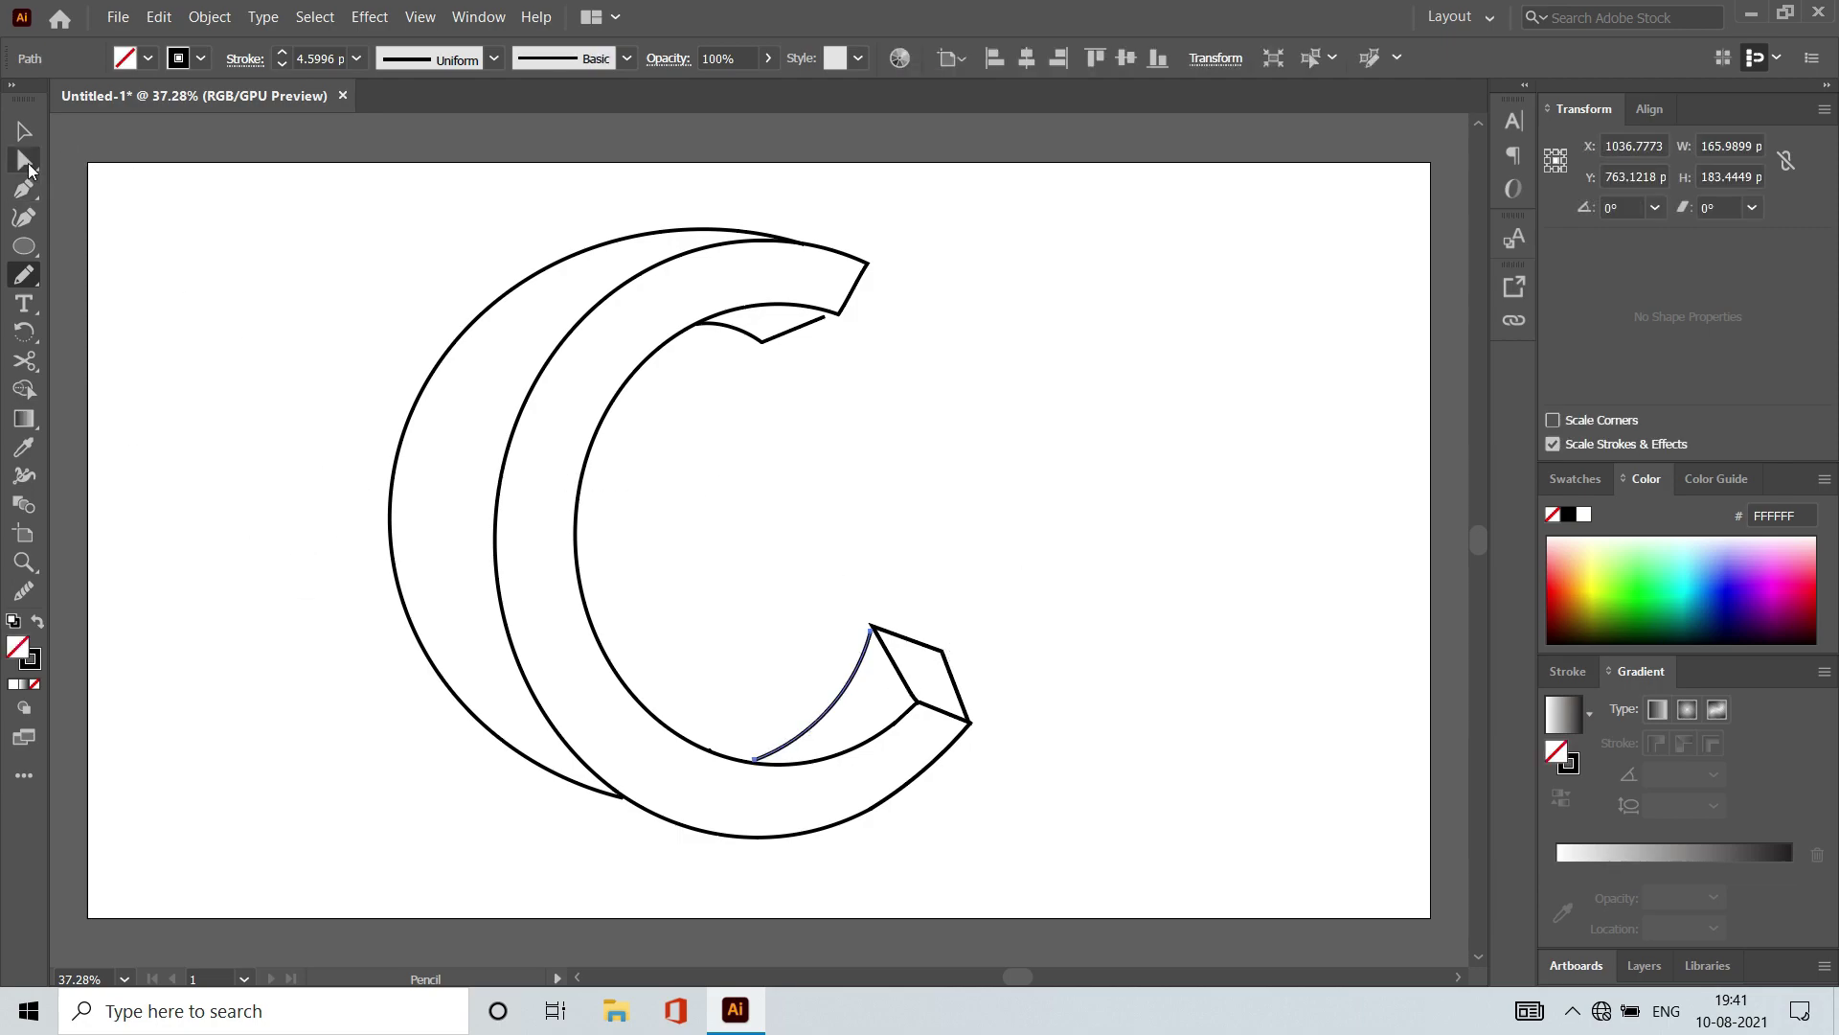
Step: Narrow the back arc toward the letter and stretch it slightly taller at the bottom
click(24, 131)
click(308, 509)
click(440, 451)
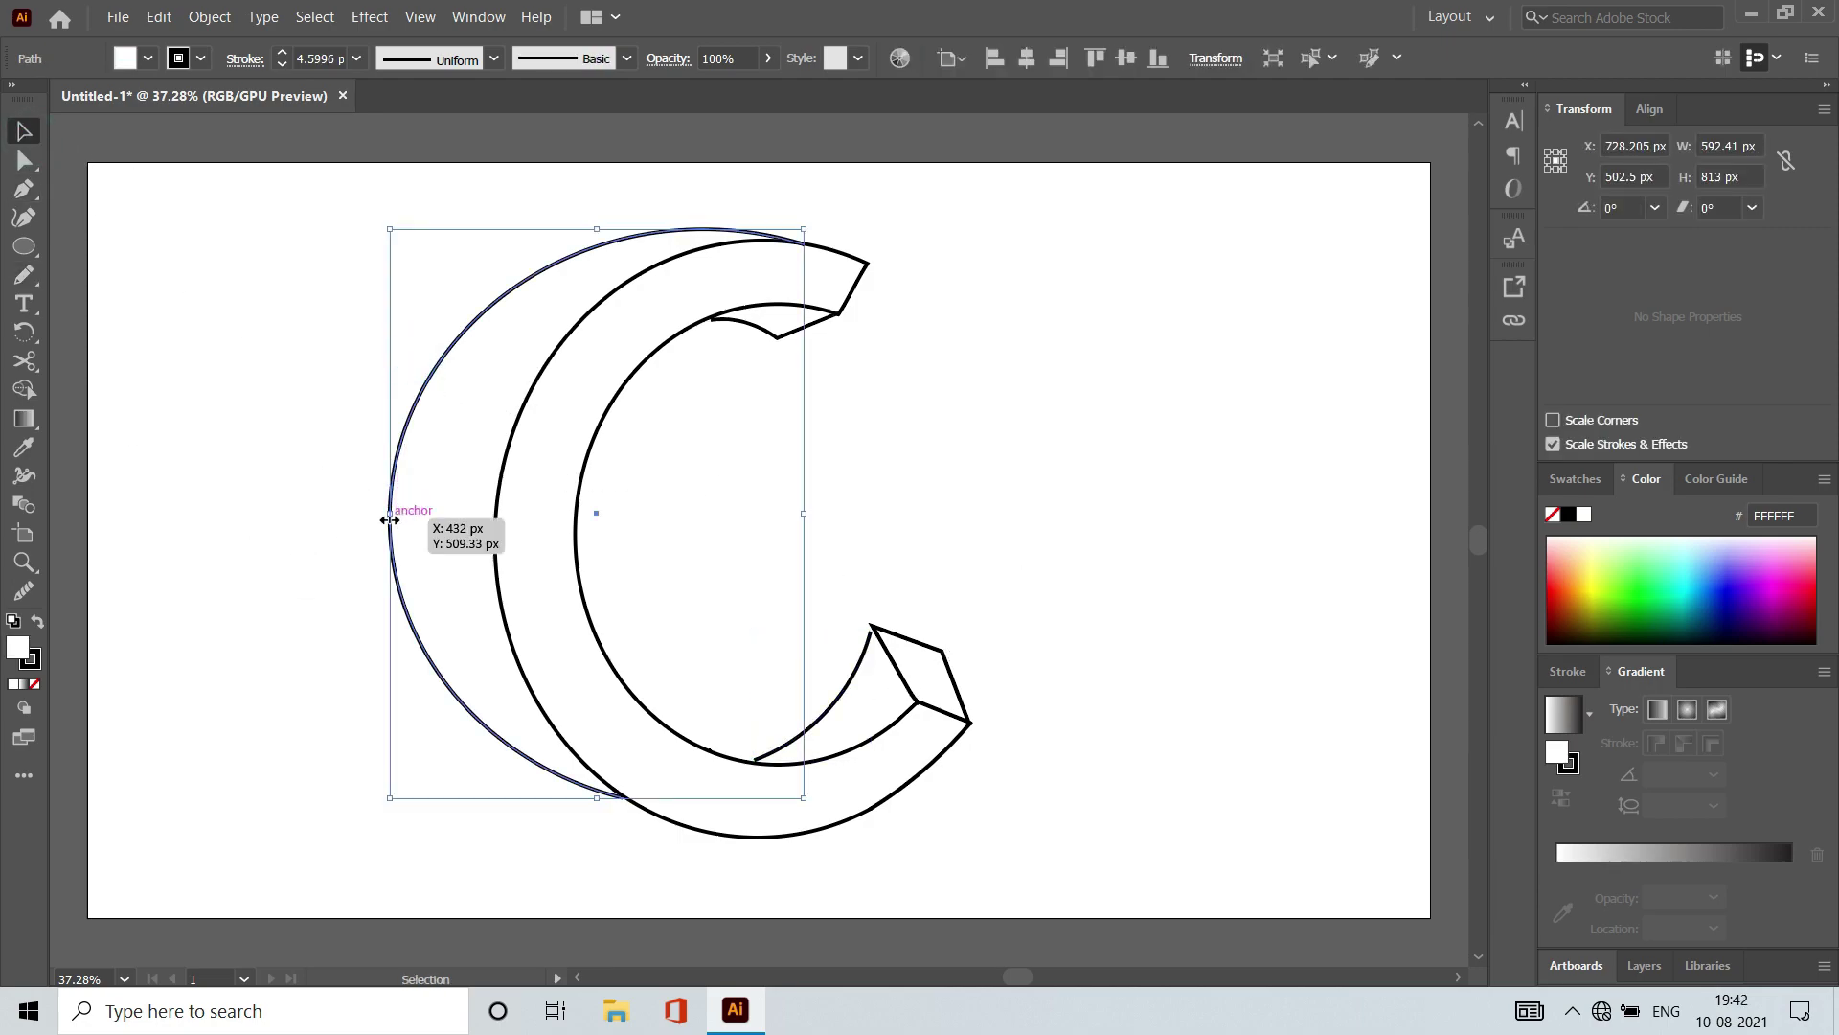
drag(389, 519, 407, 522)
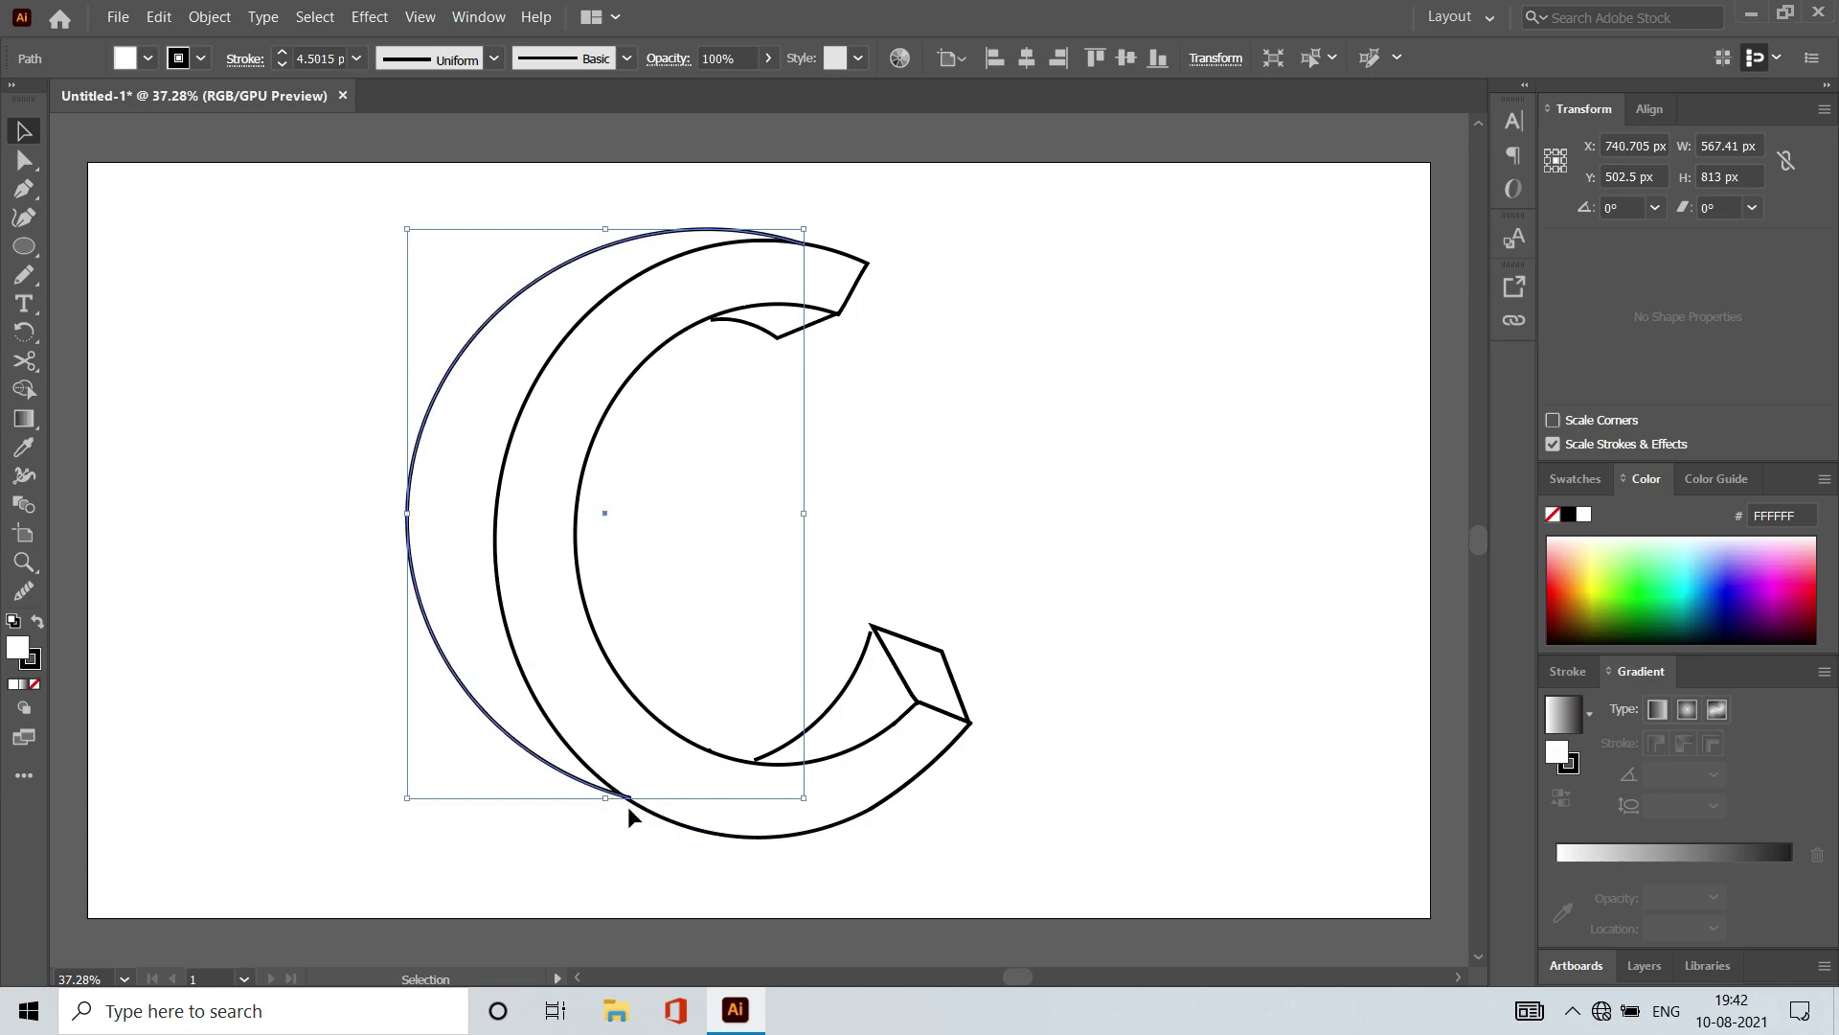
drag(605, 798, 607, 814)
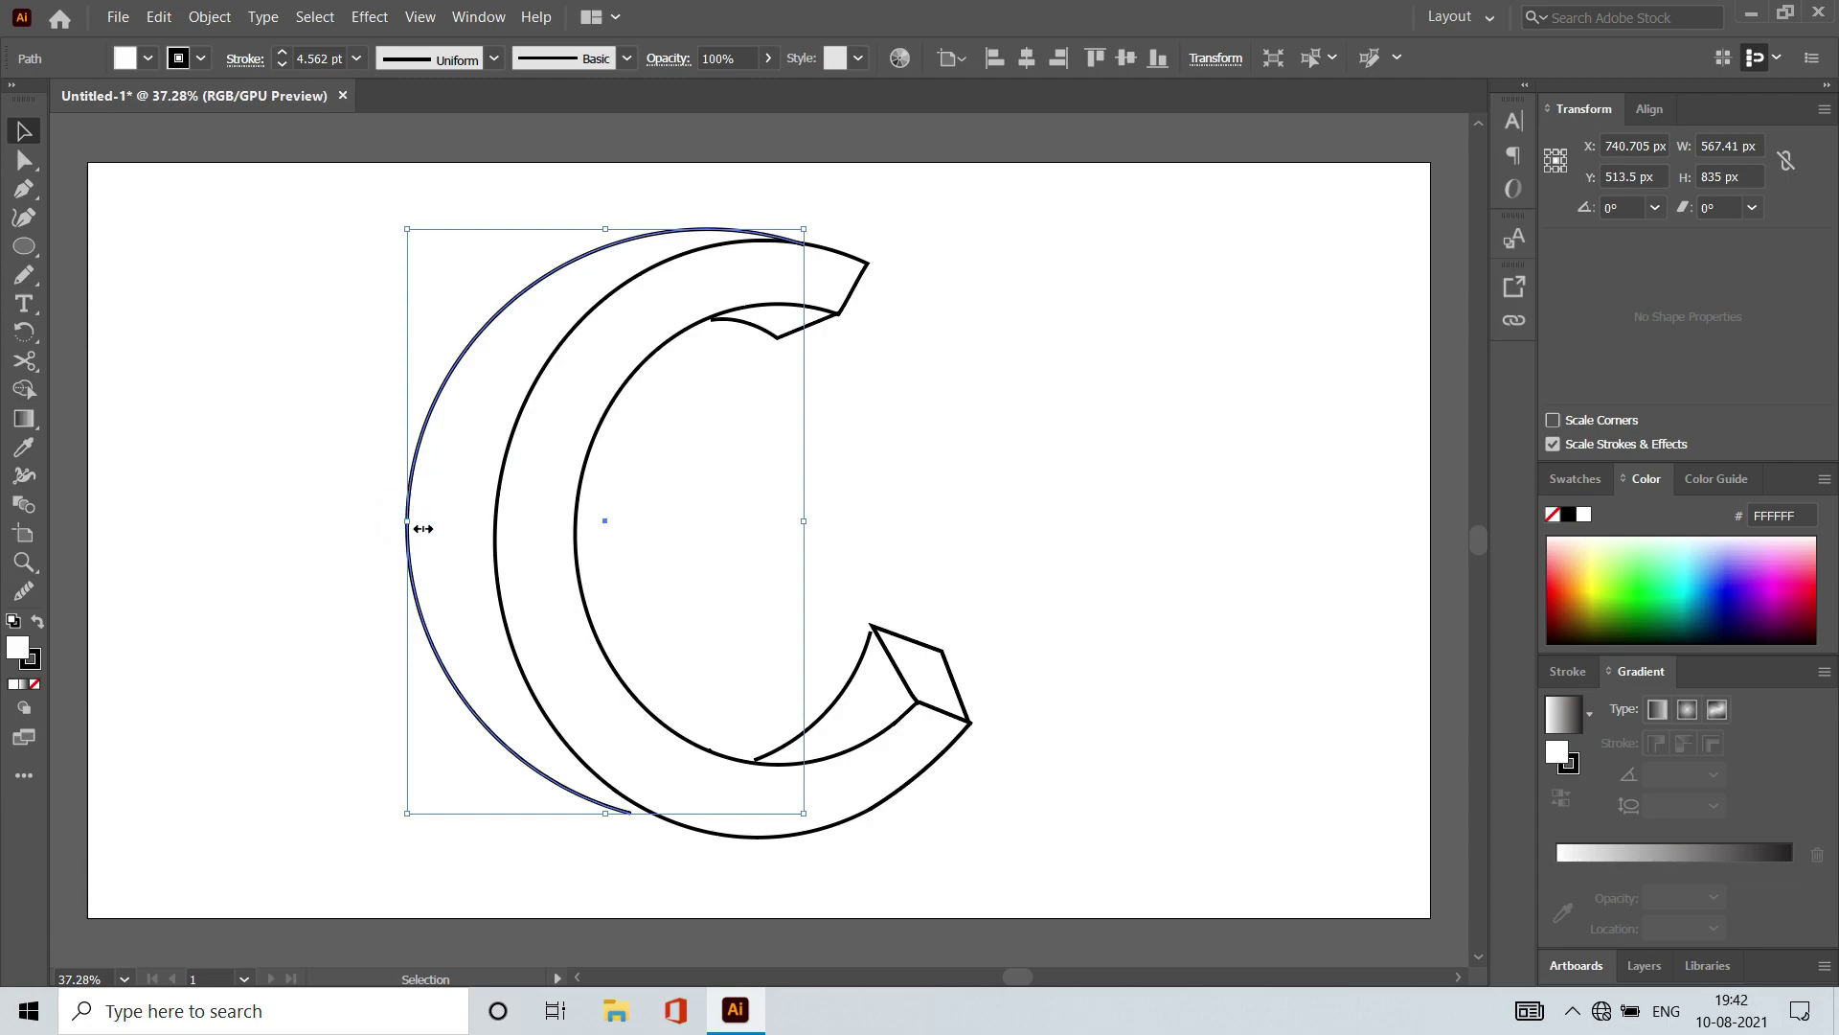
drag(423, 528, 454, 529)
Step: Marquee-select every path of the C and raise the stroke weight to 12 pt
click(191, 676)
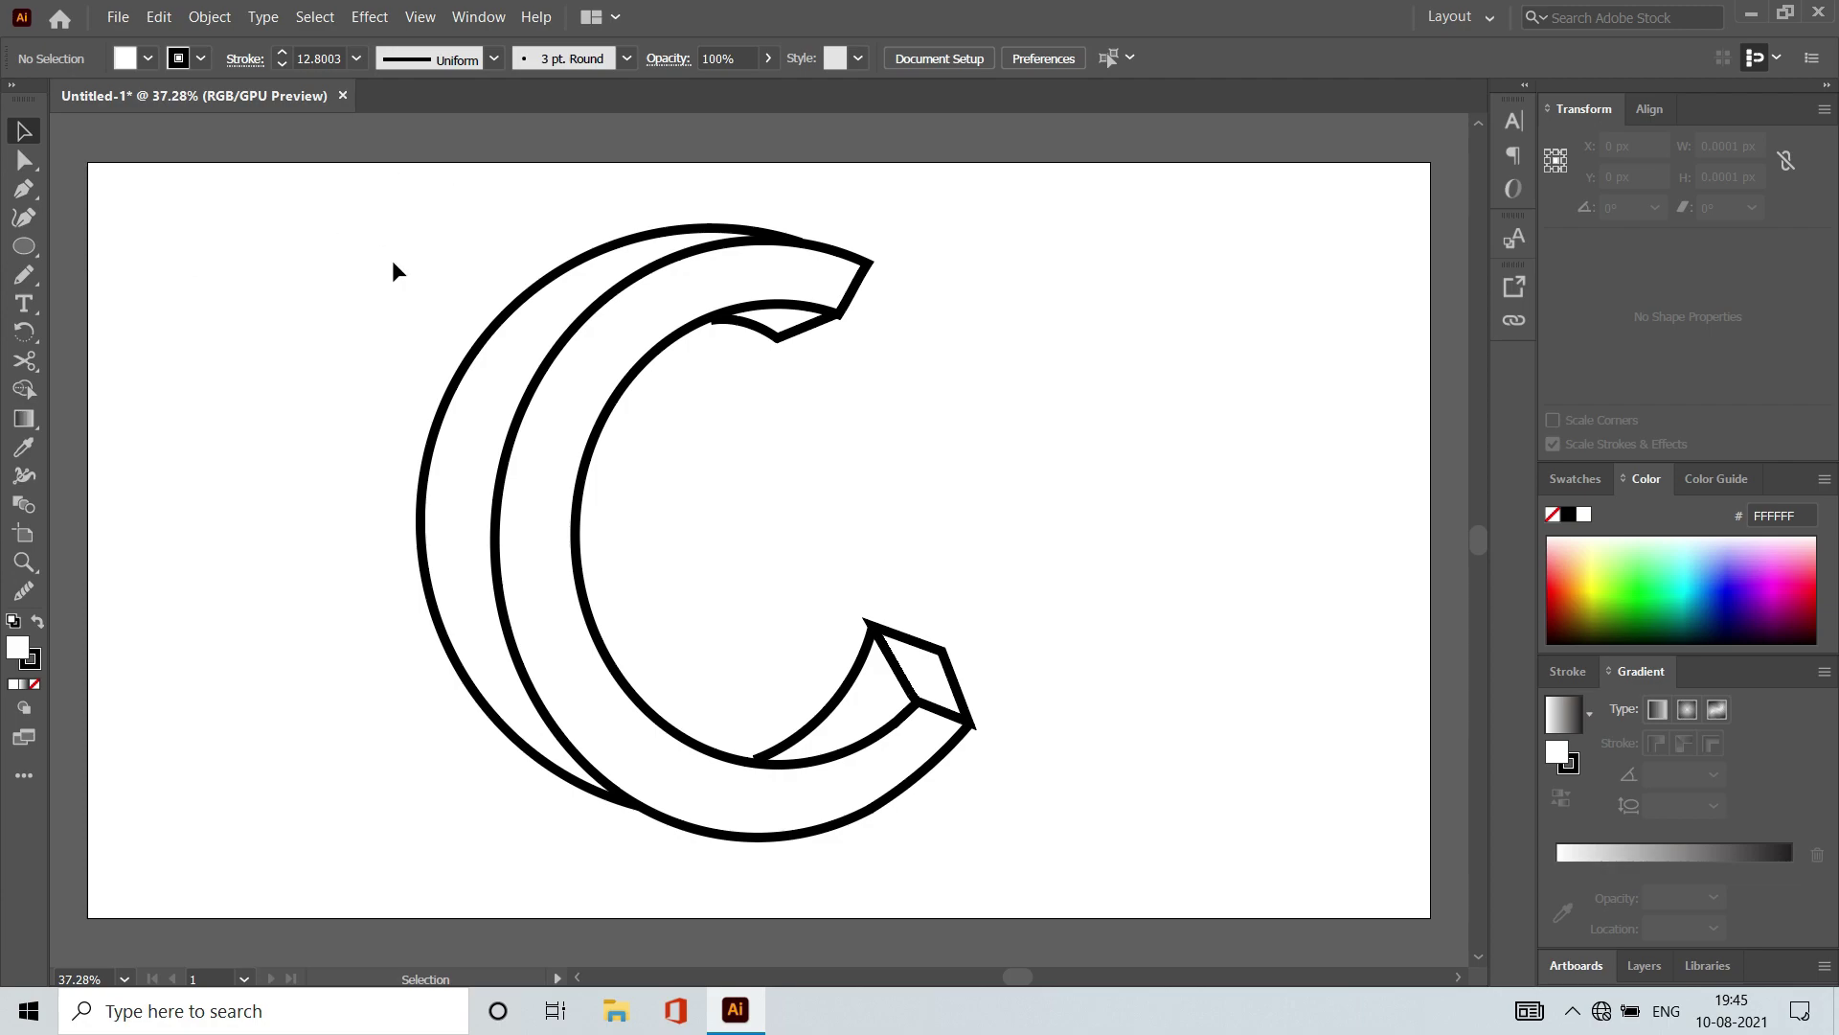
drag(398, 304, 605, 479)
mouse_move(297, 198)
mouse_down()
mouse_move(709, 379)
mouse_move(974, 861)
mouse_up()
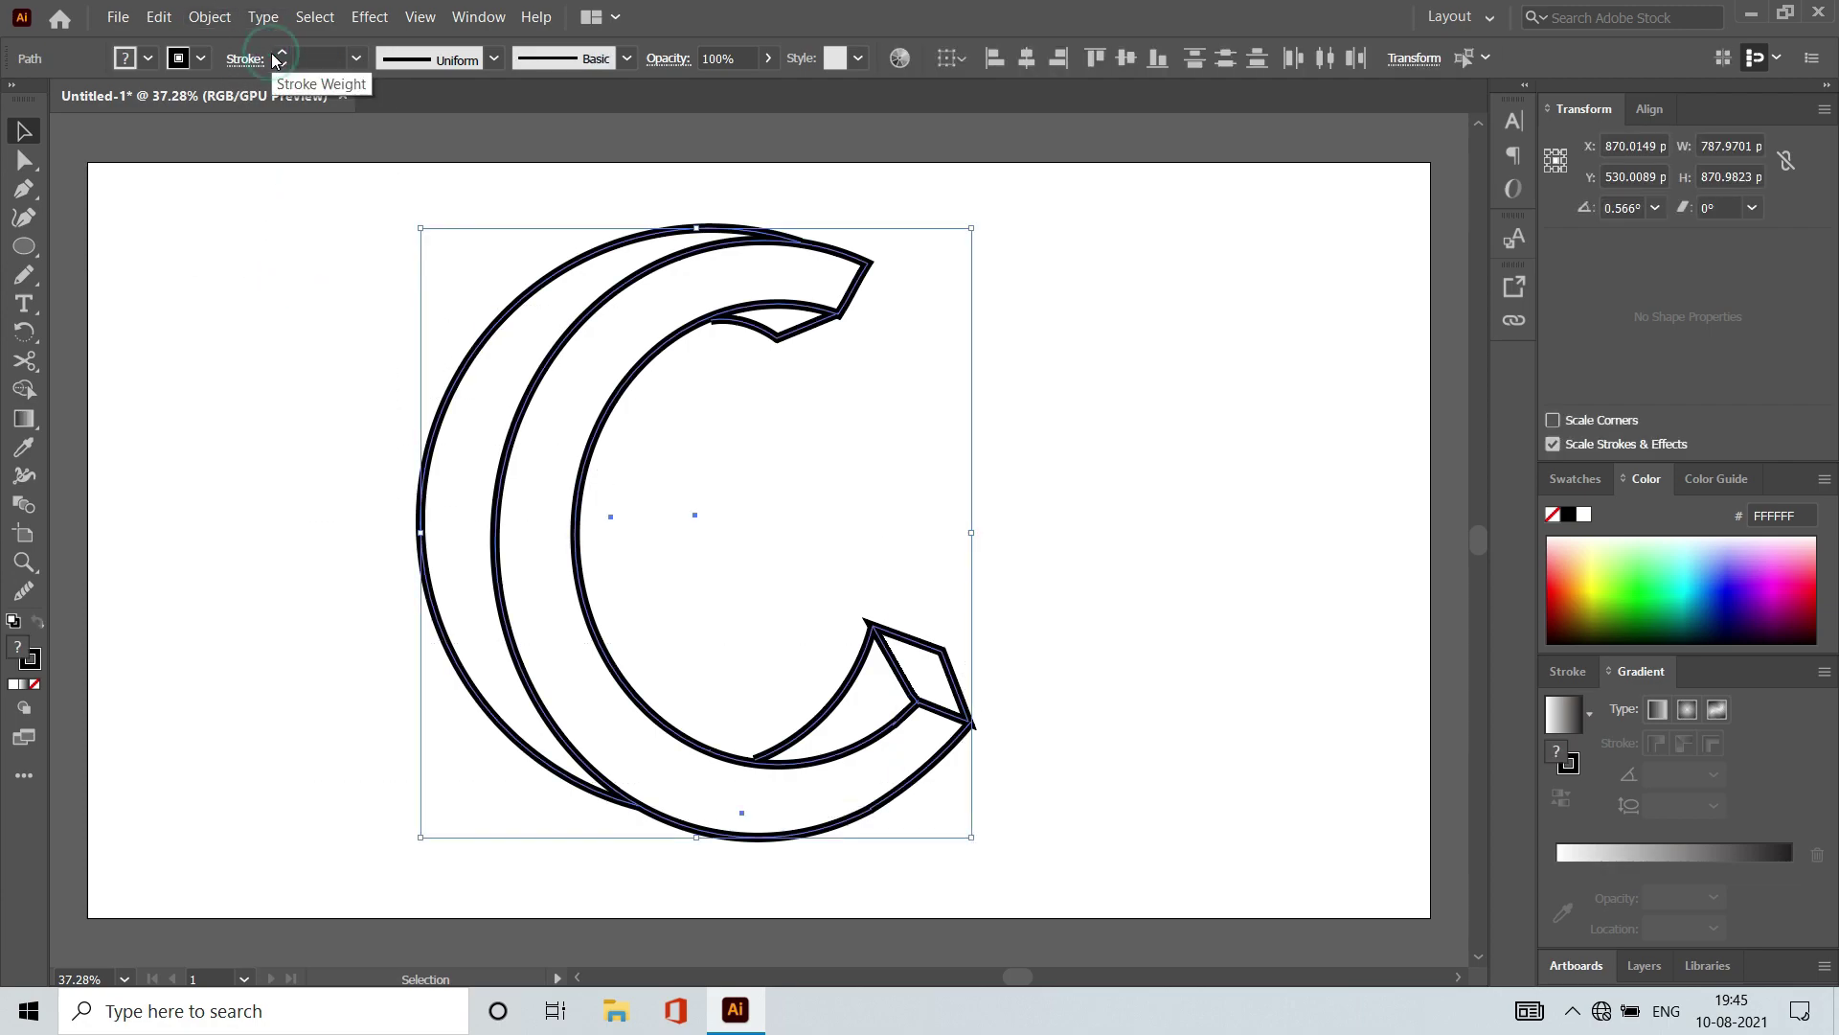
click(280, 62)
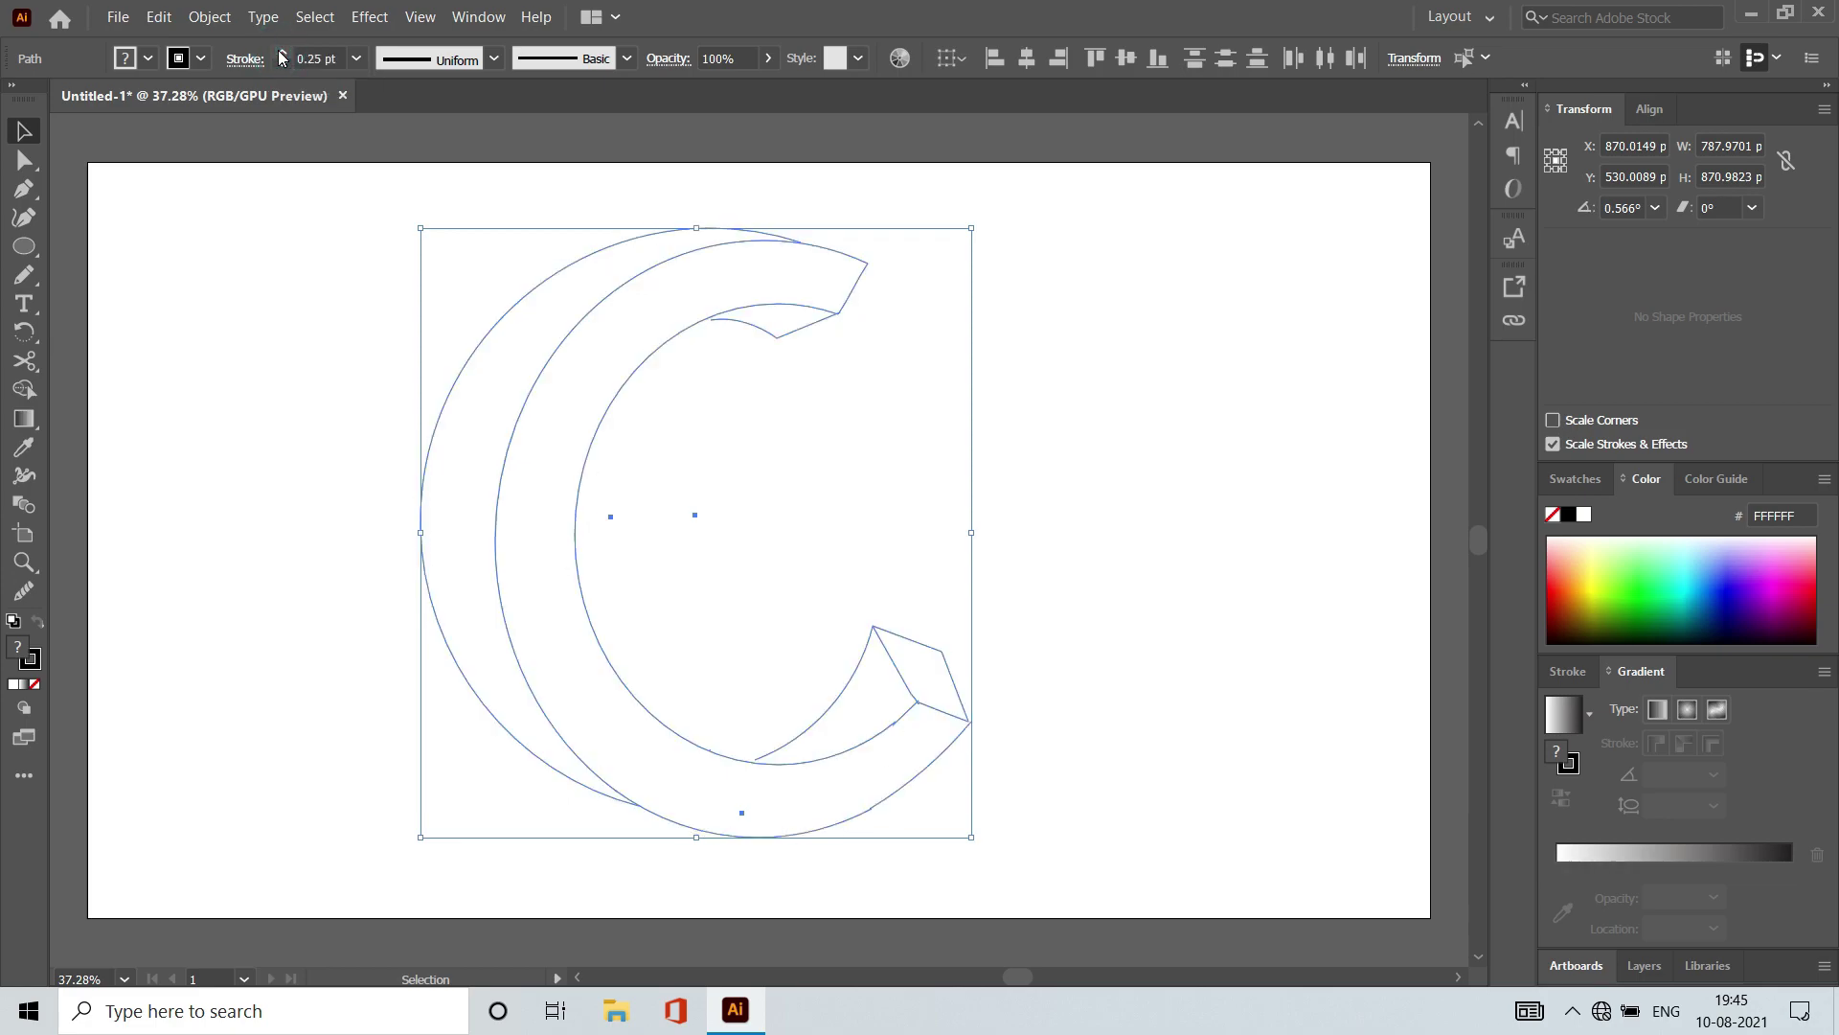
click(281, 54)
click(282, 54)
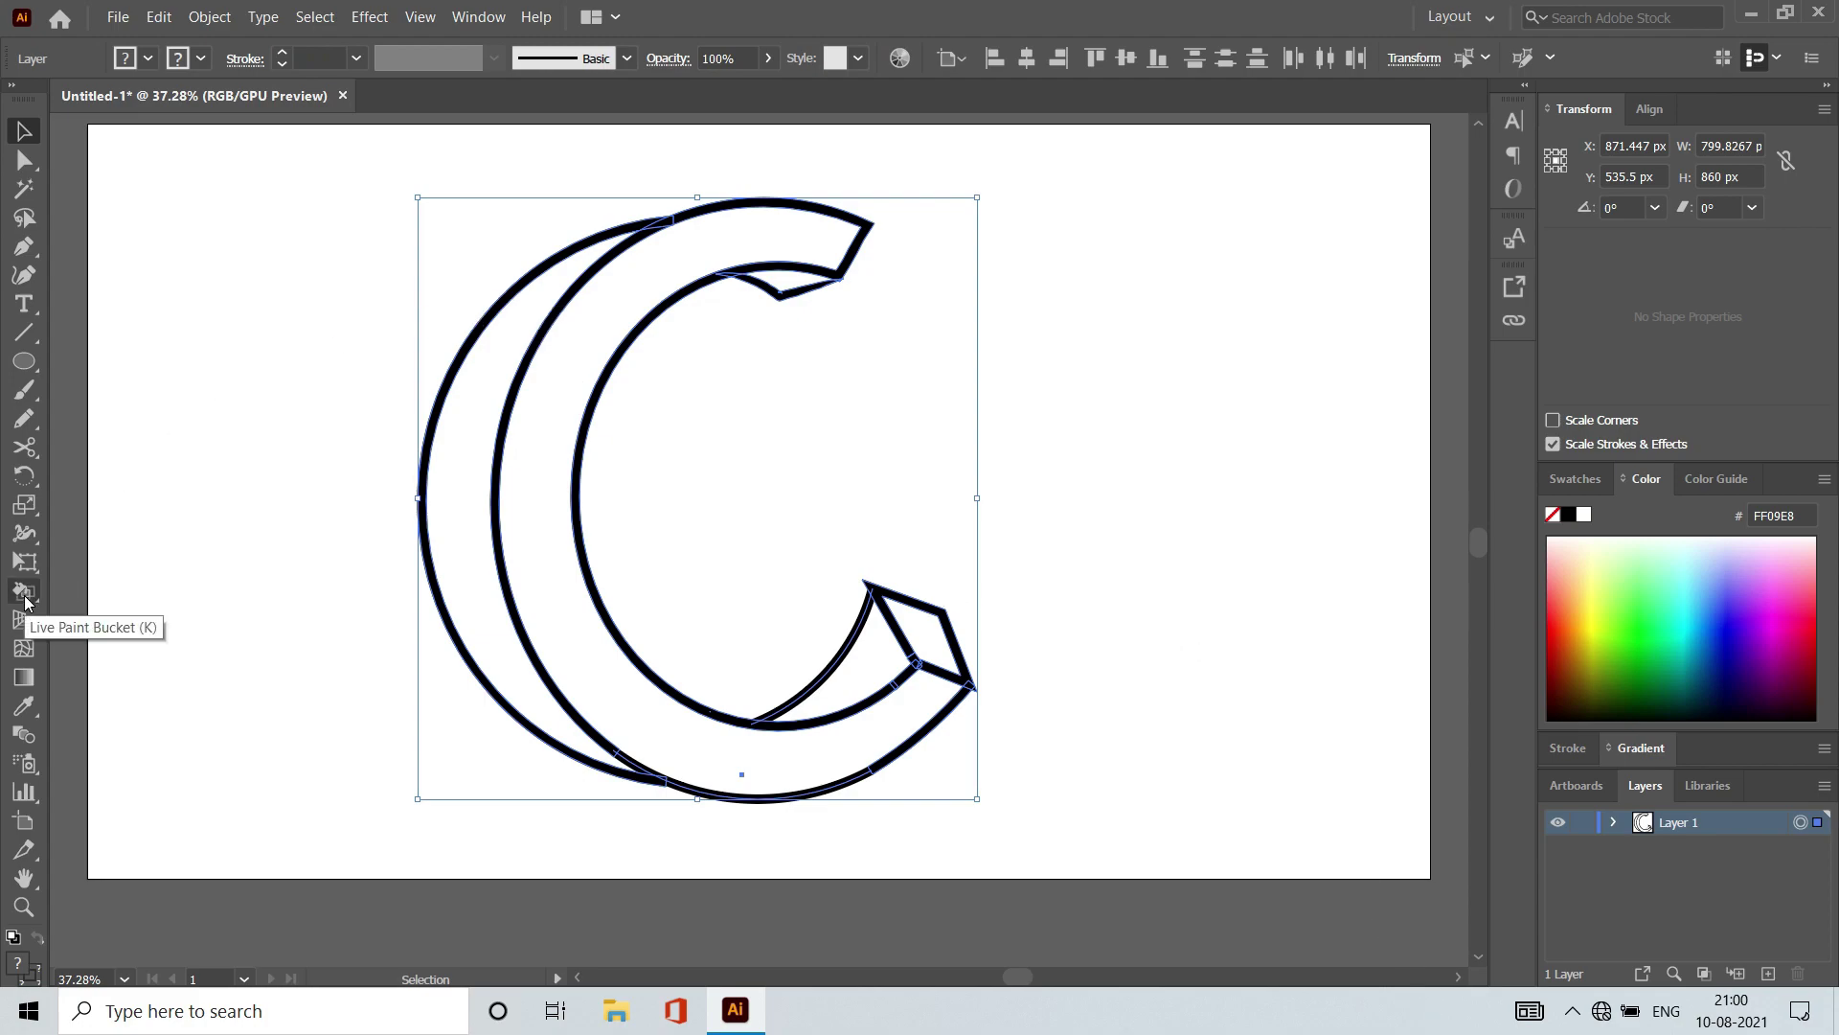
Step: Live Paint the C's front face magenta and its back crescent yellow-green
click(25, 593)
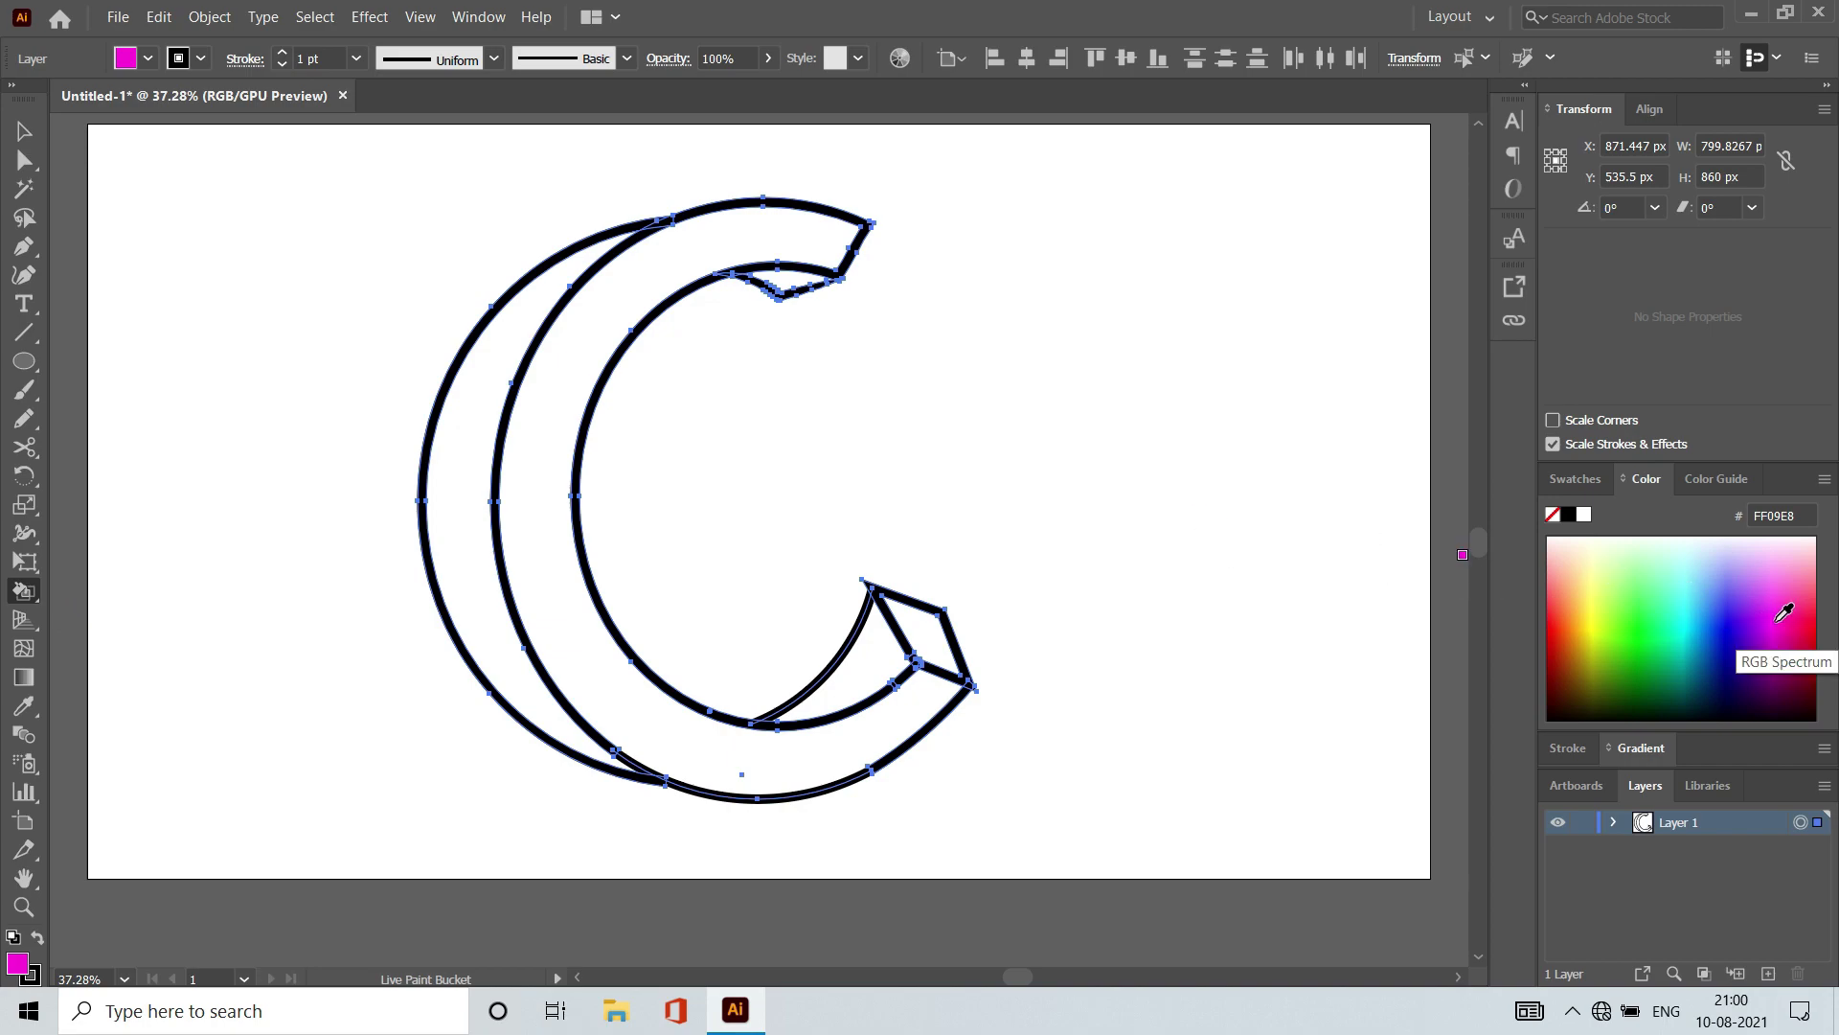
click(1783, 613)
click(845, 713)
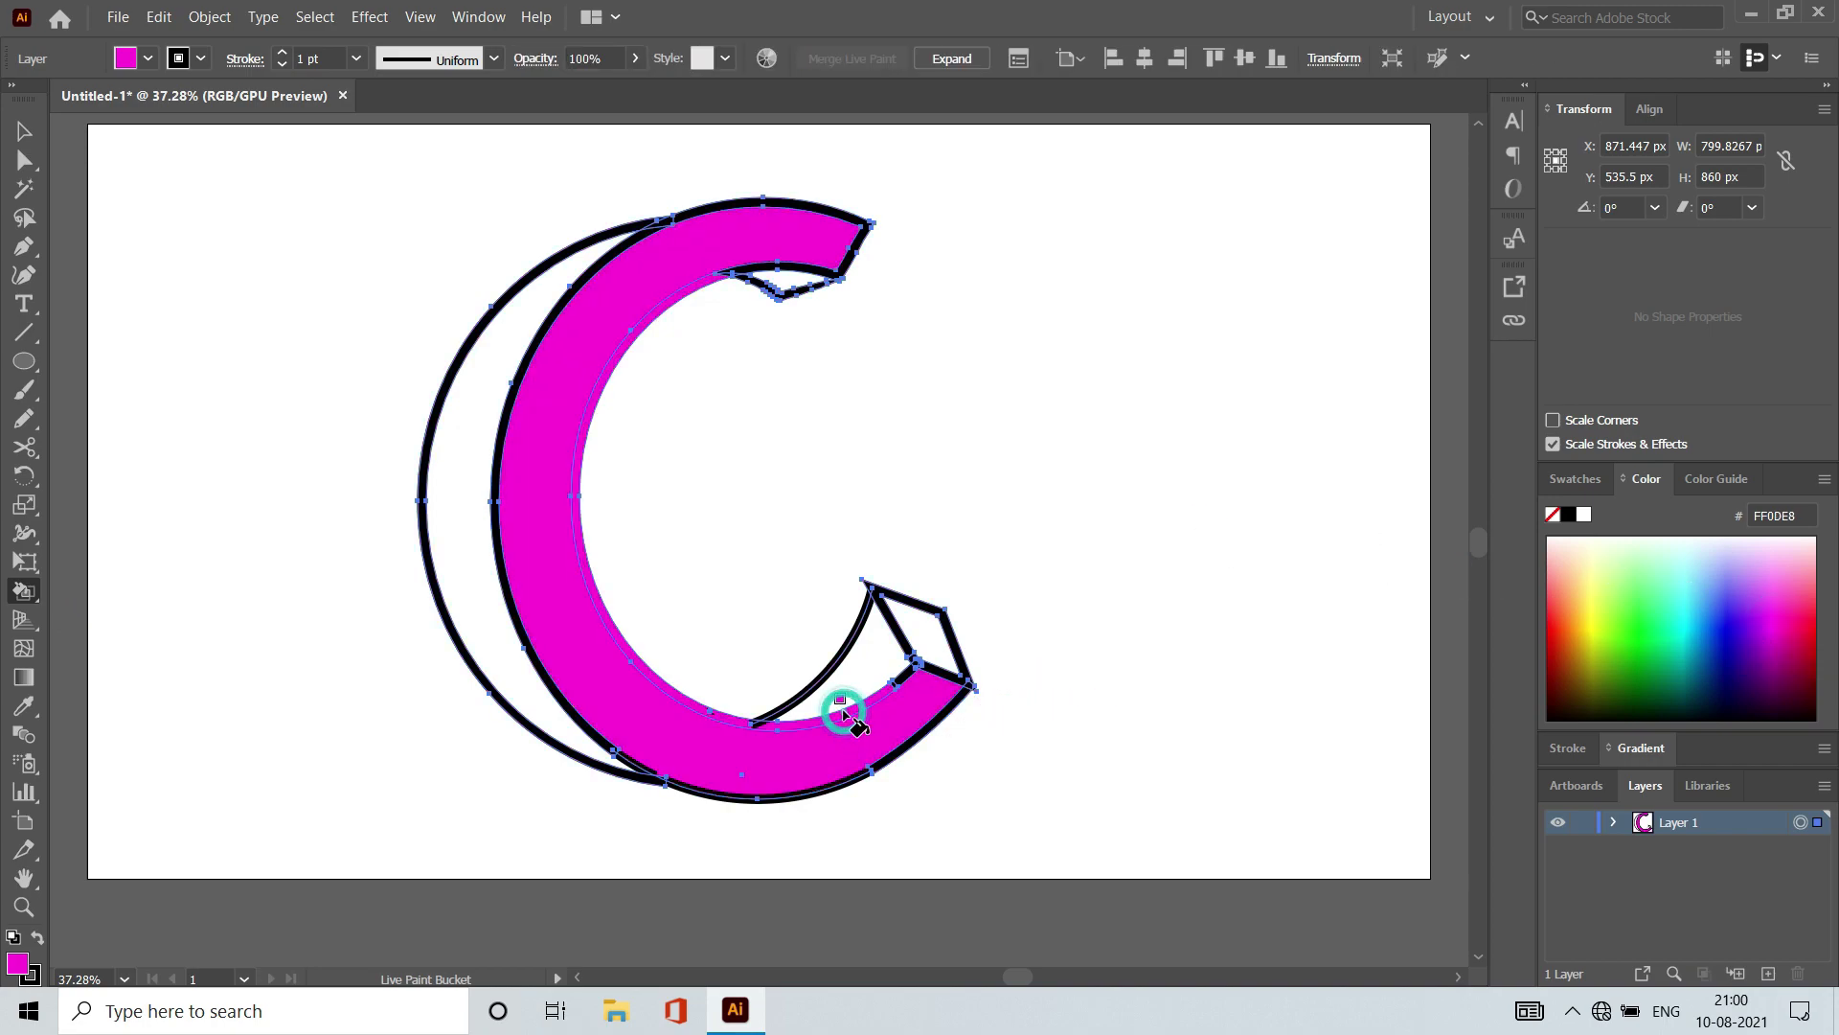
click(1607, 613)
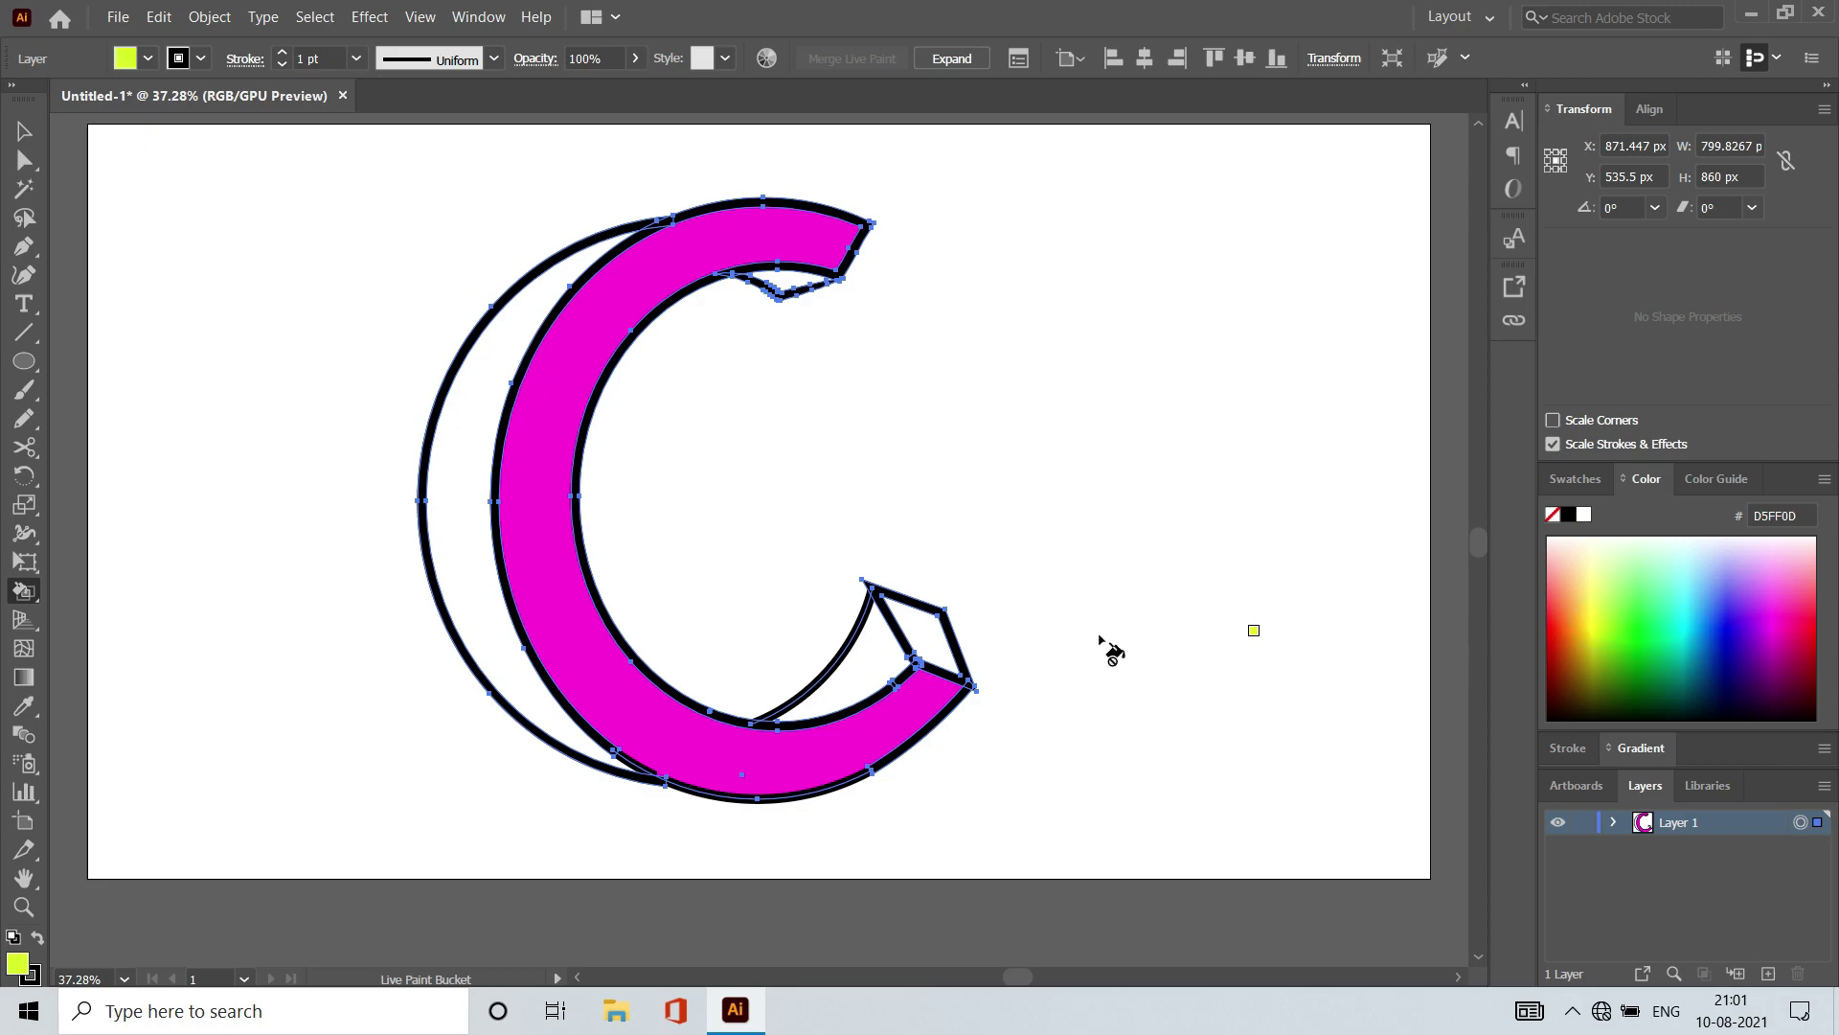
click(488, 594)
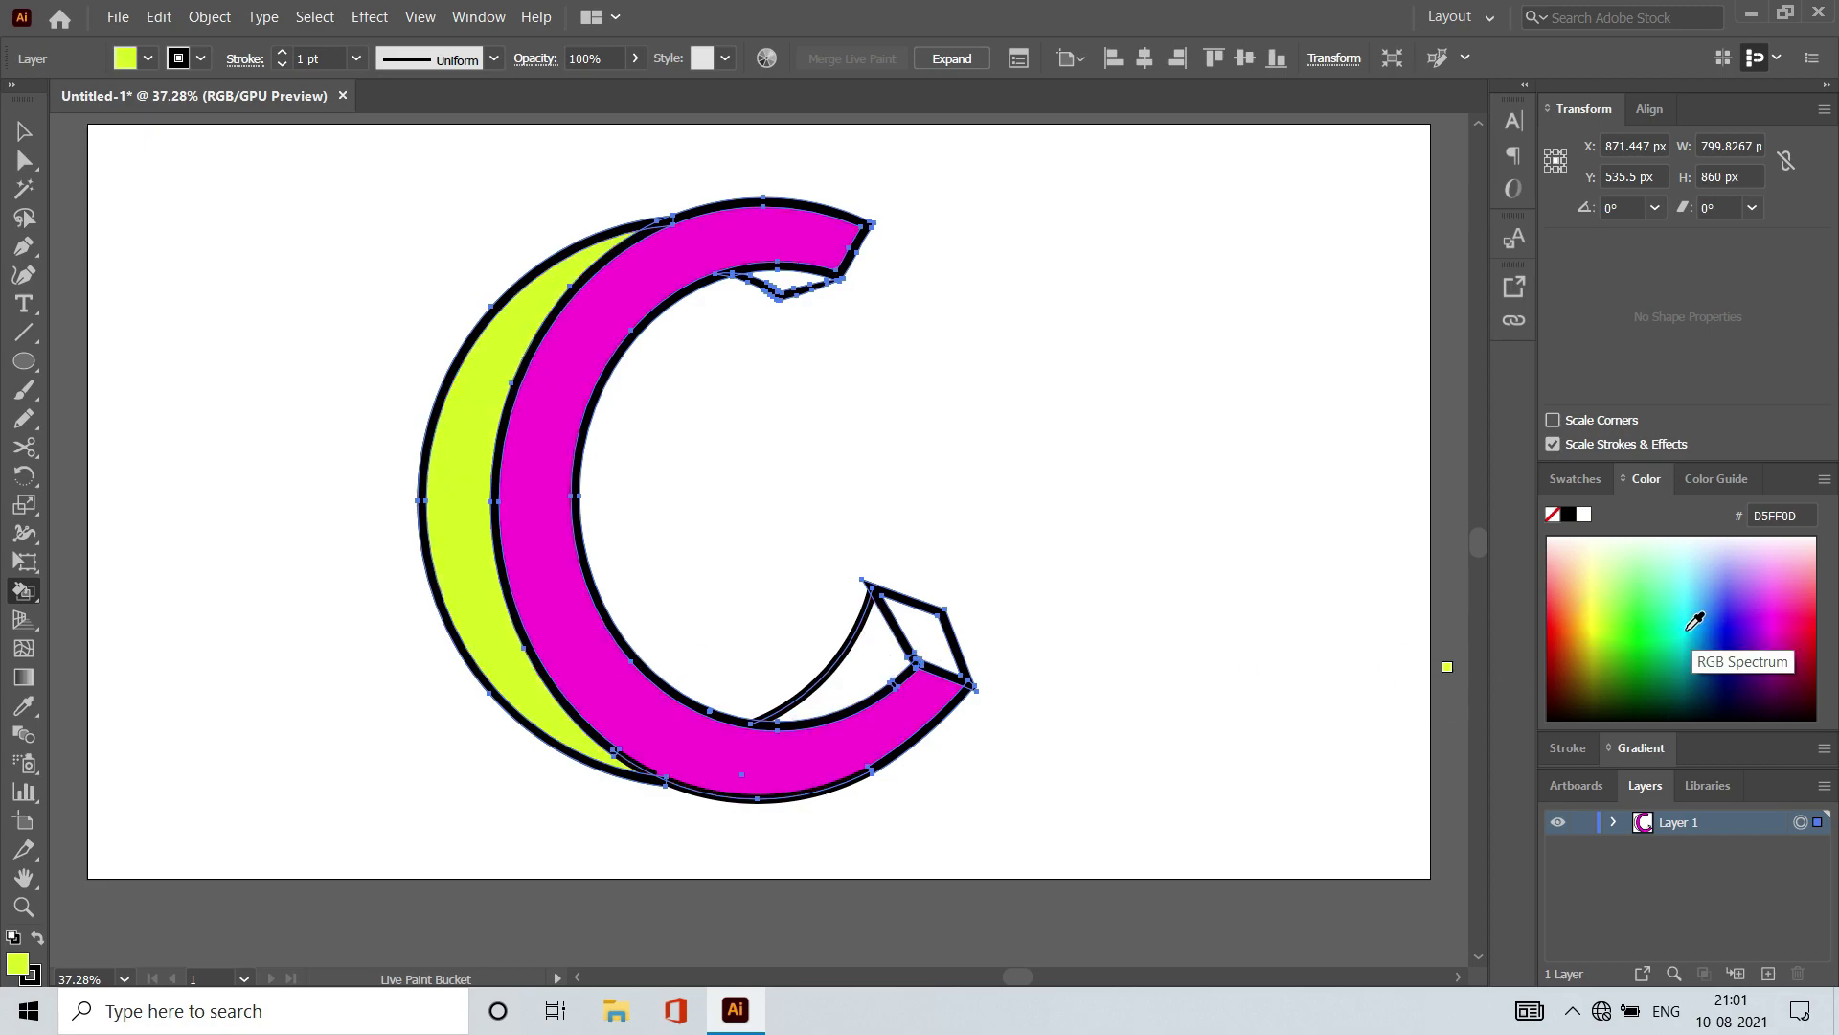
Step: Paint the inner notch and tail region green and the diamond tip red
click(1643, 621)
click(865, 668)
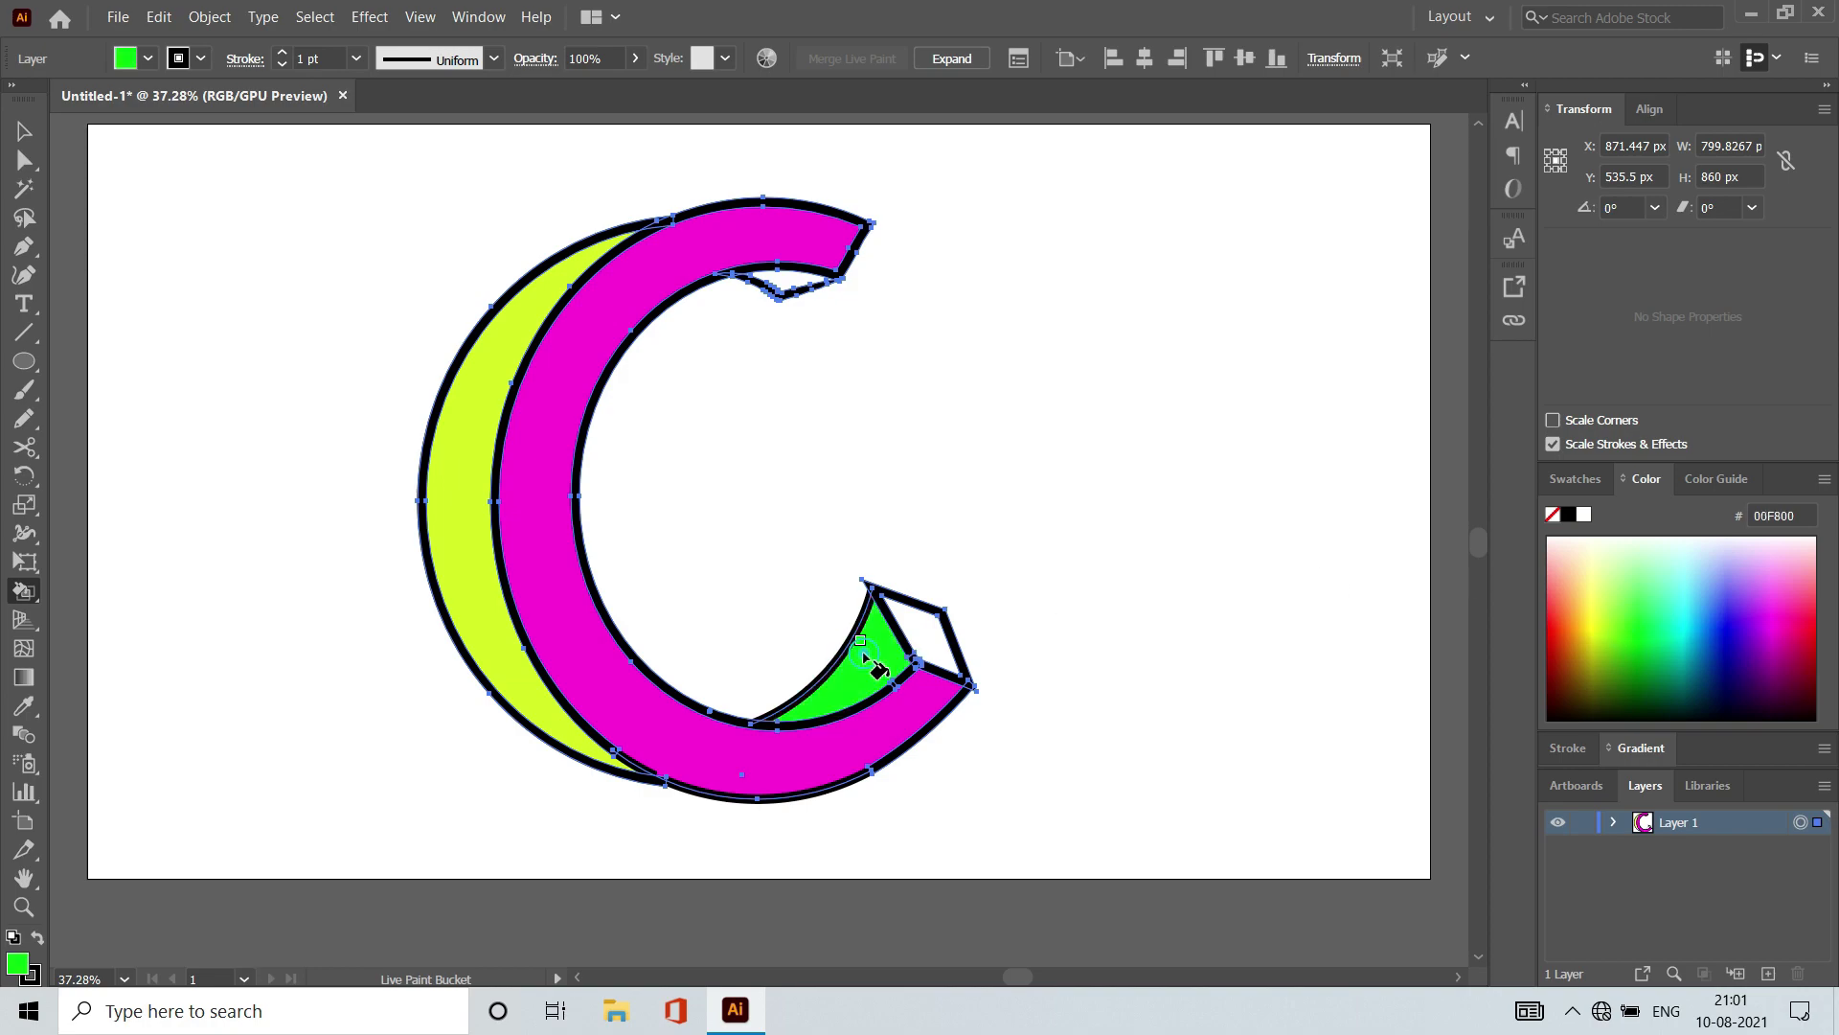
click(800, 283)
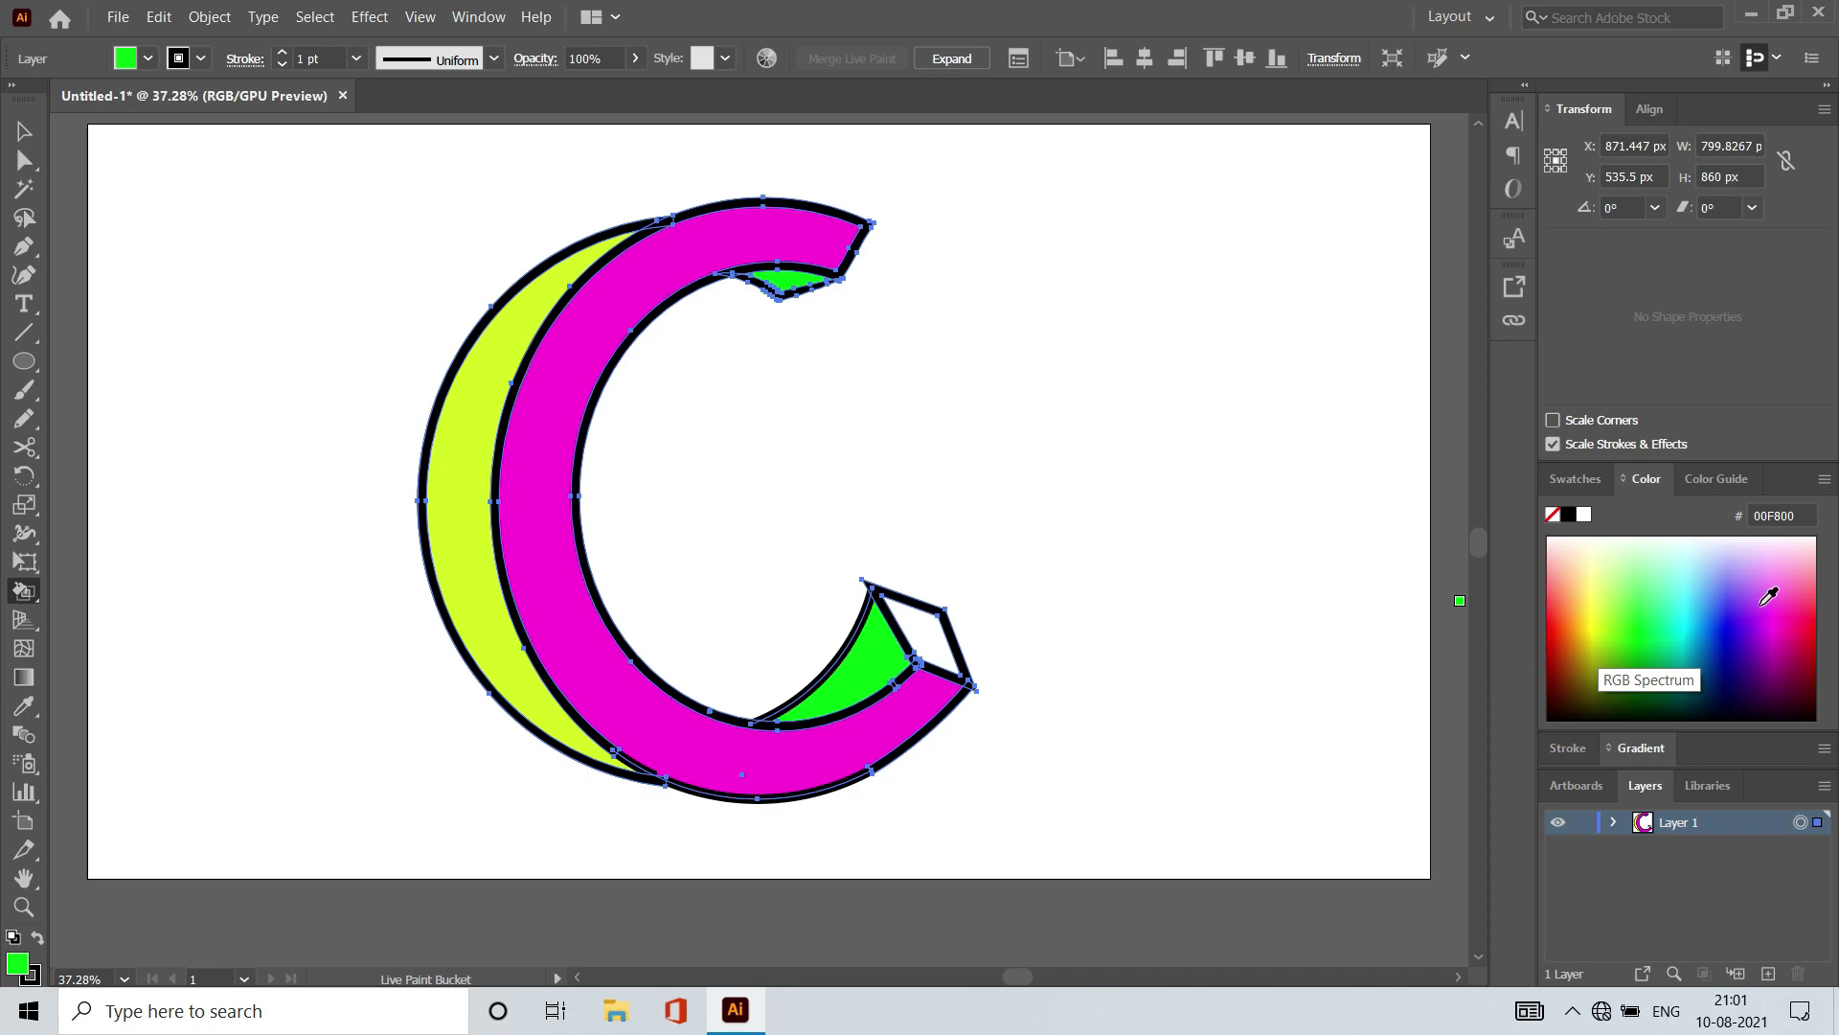
click(1820, 635)
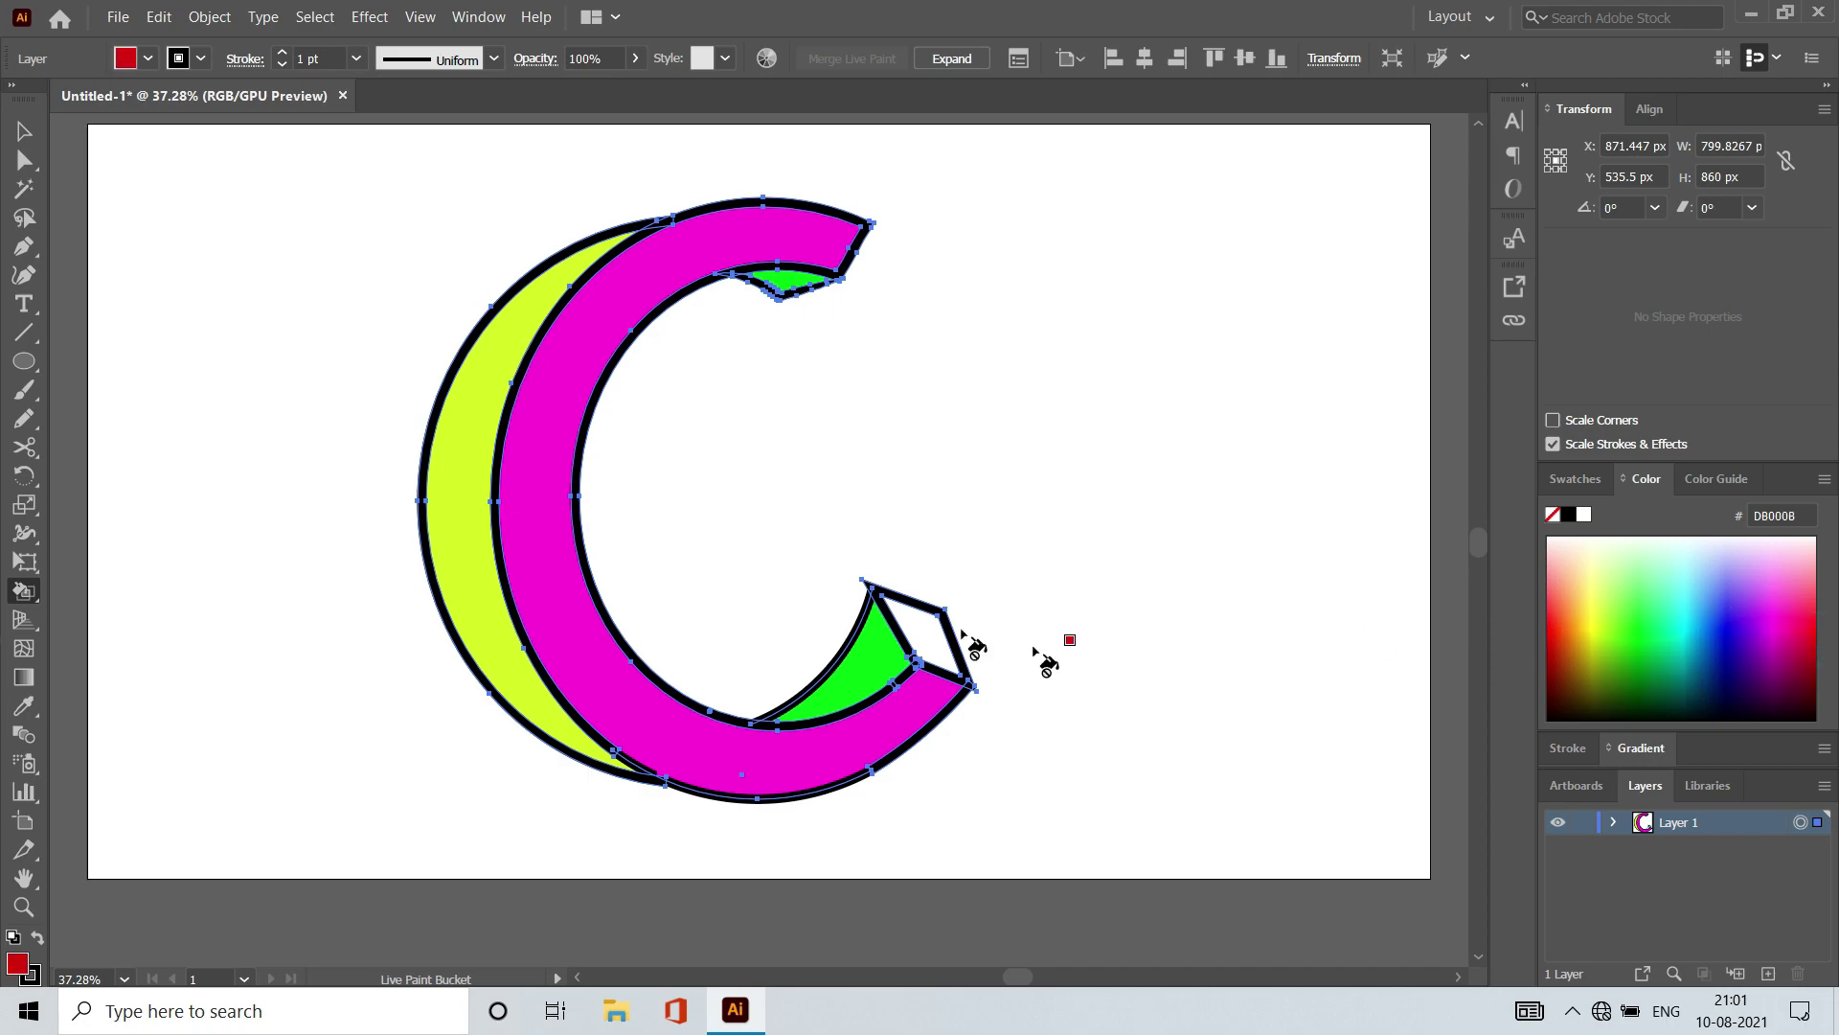
click(917, 623)
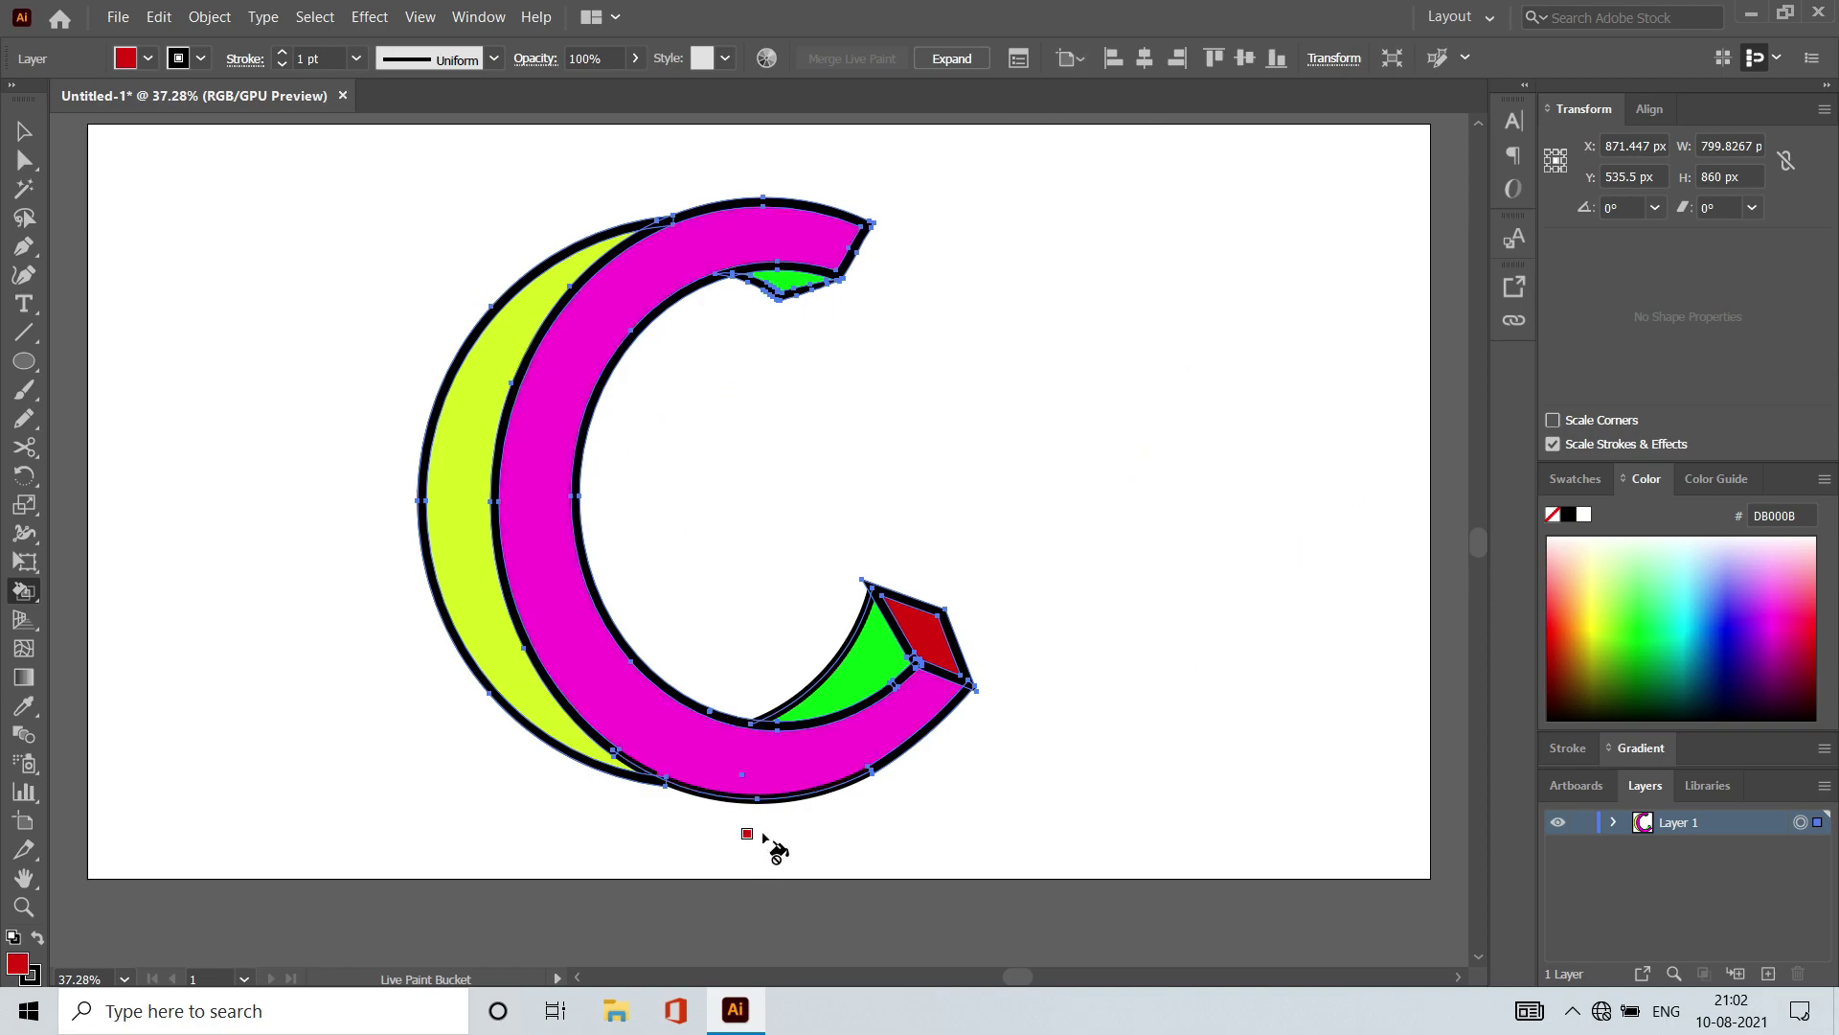
Step: Undo the accidental red fill on the front face, restoring its magenta
click(792, 795)
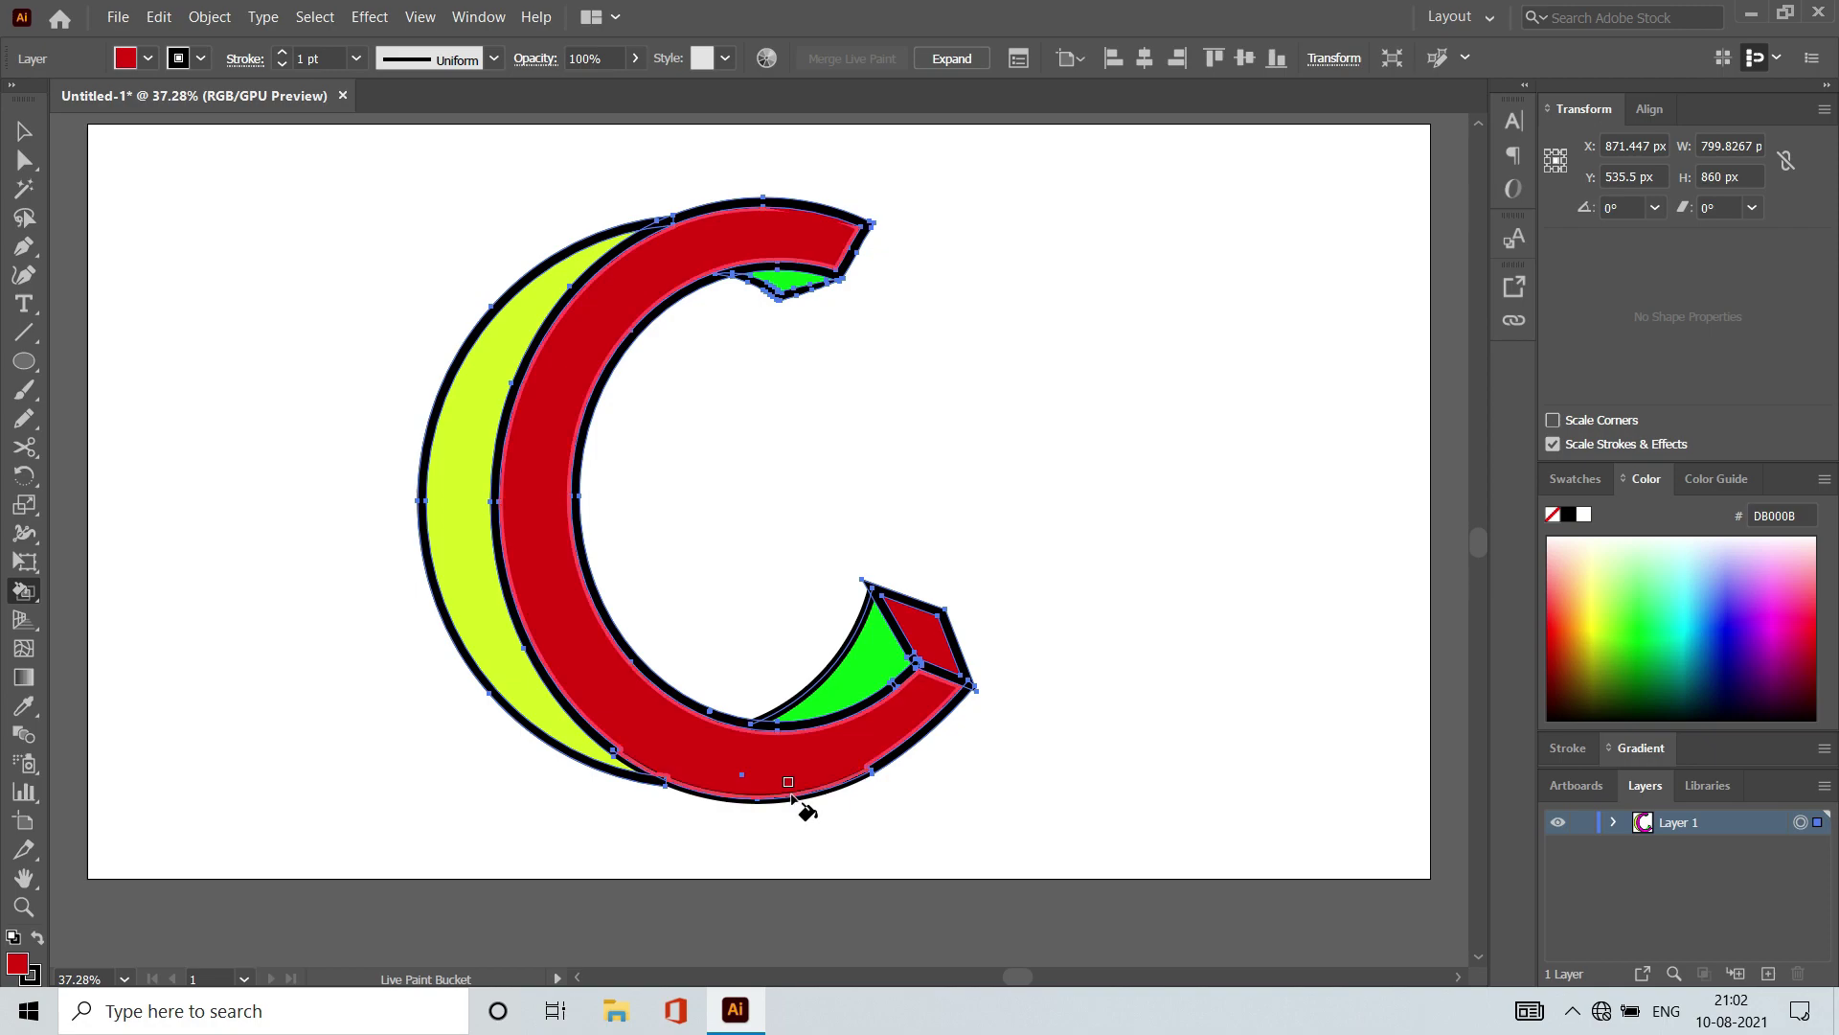
key(ctrl+z)
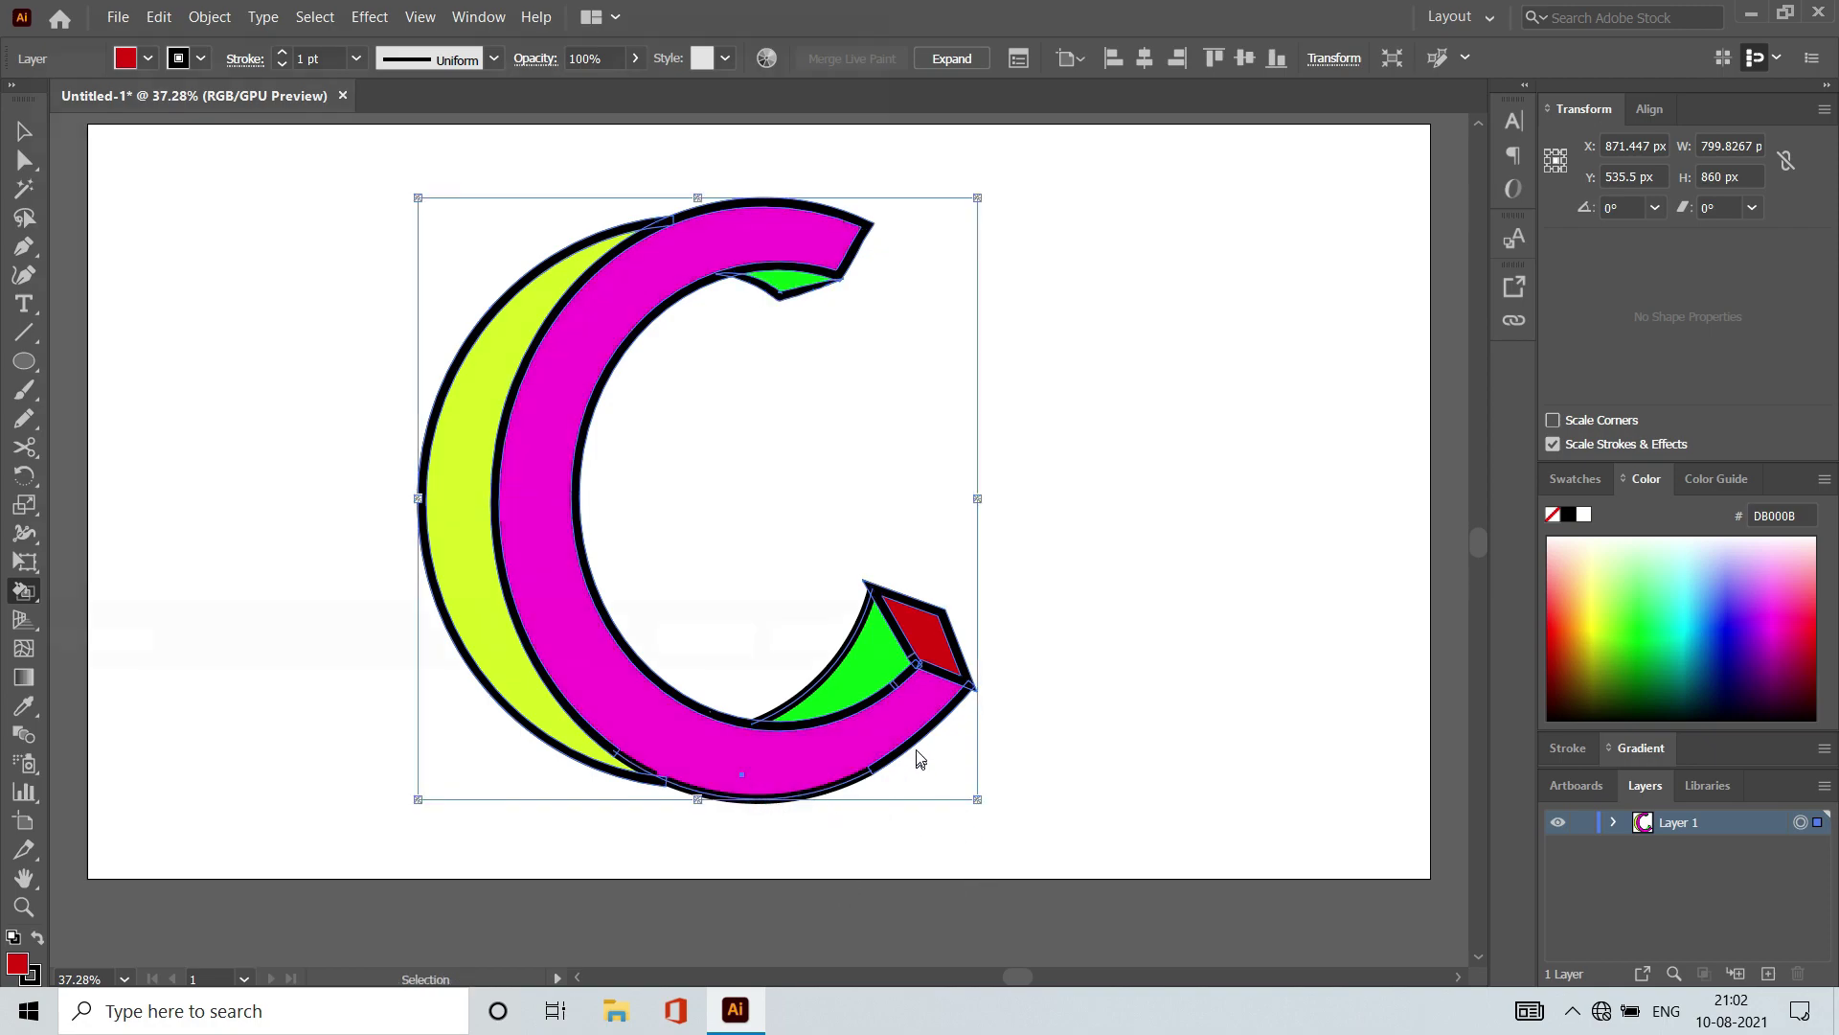
click(882, 33)
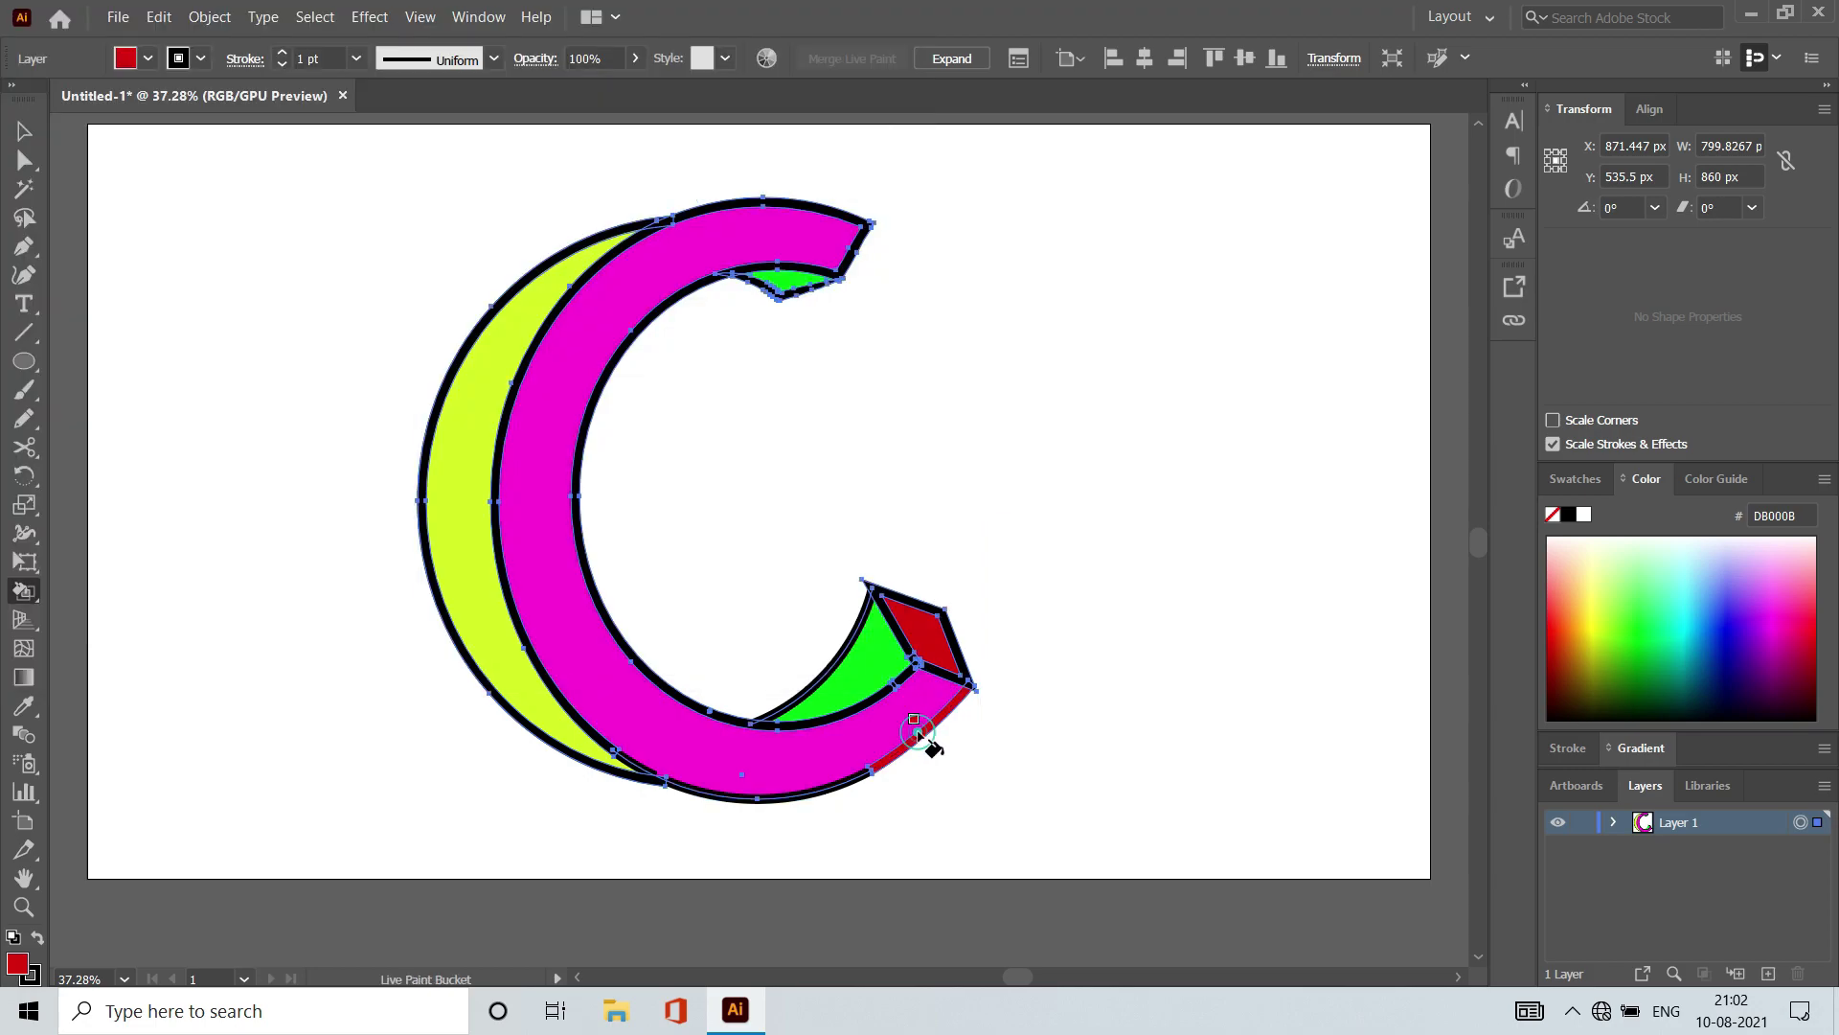
alt+click(921, 737)
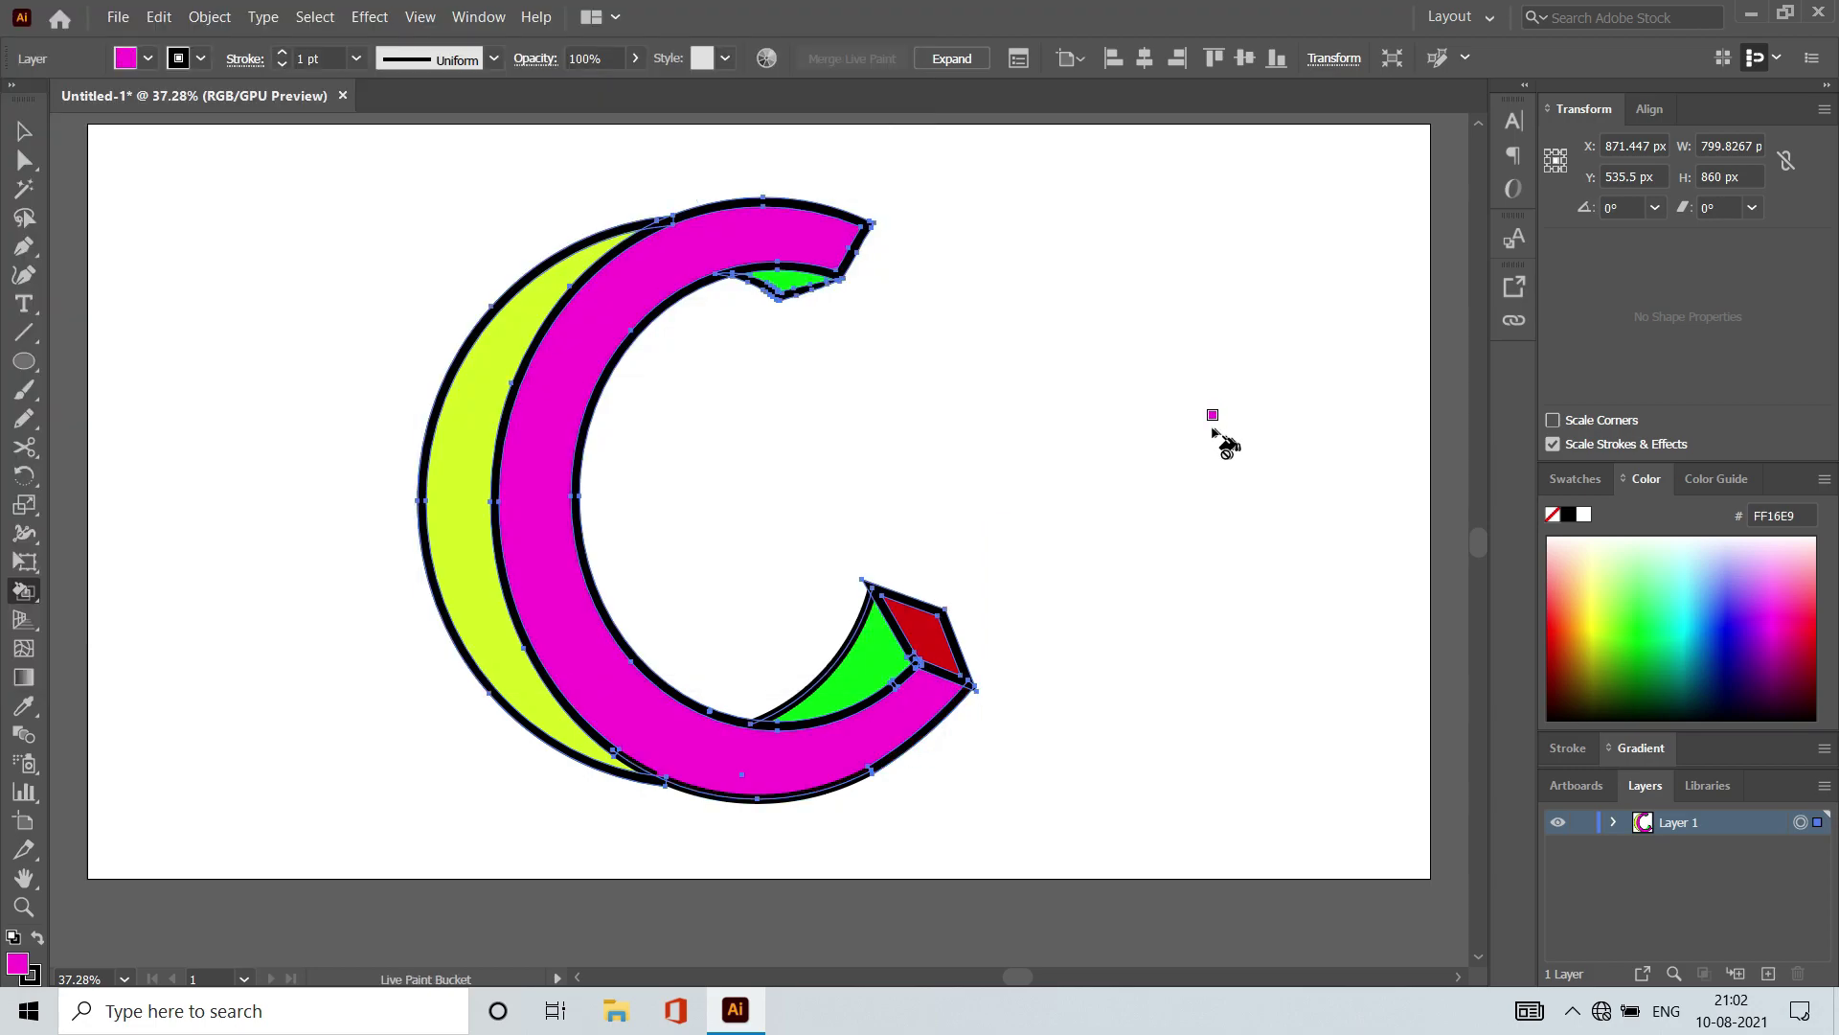
Step: Scale the coloured C up to roughly 1014 × 1000 px, then deselect it
key(v)
click(320, 233)
click(916, 773)
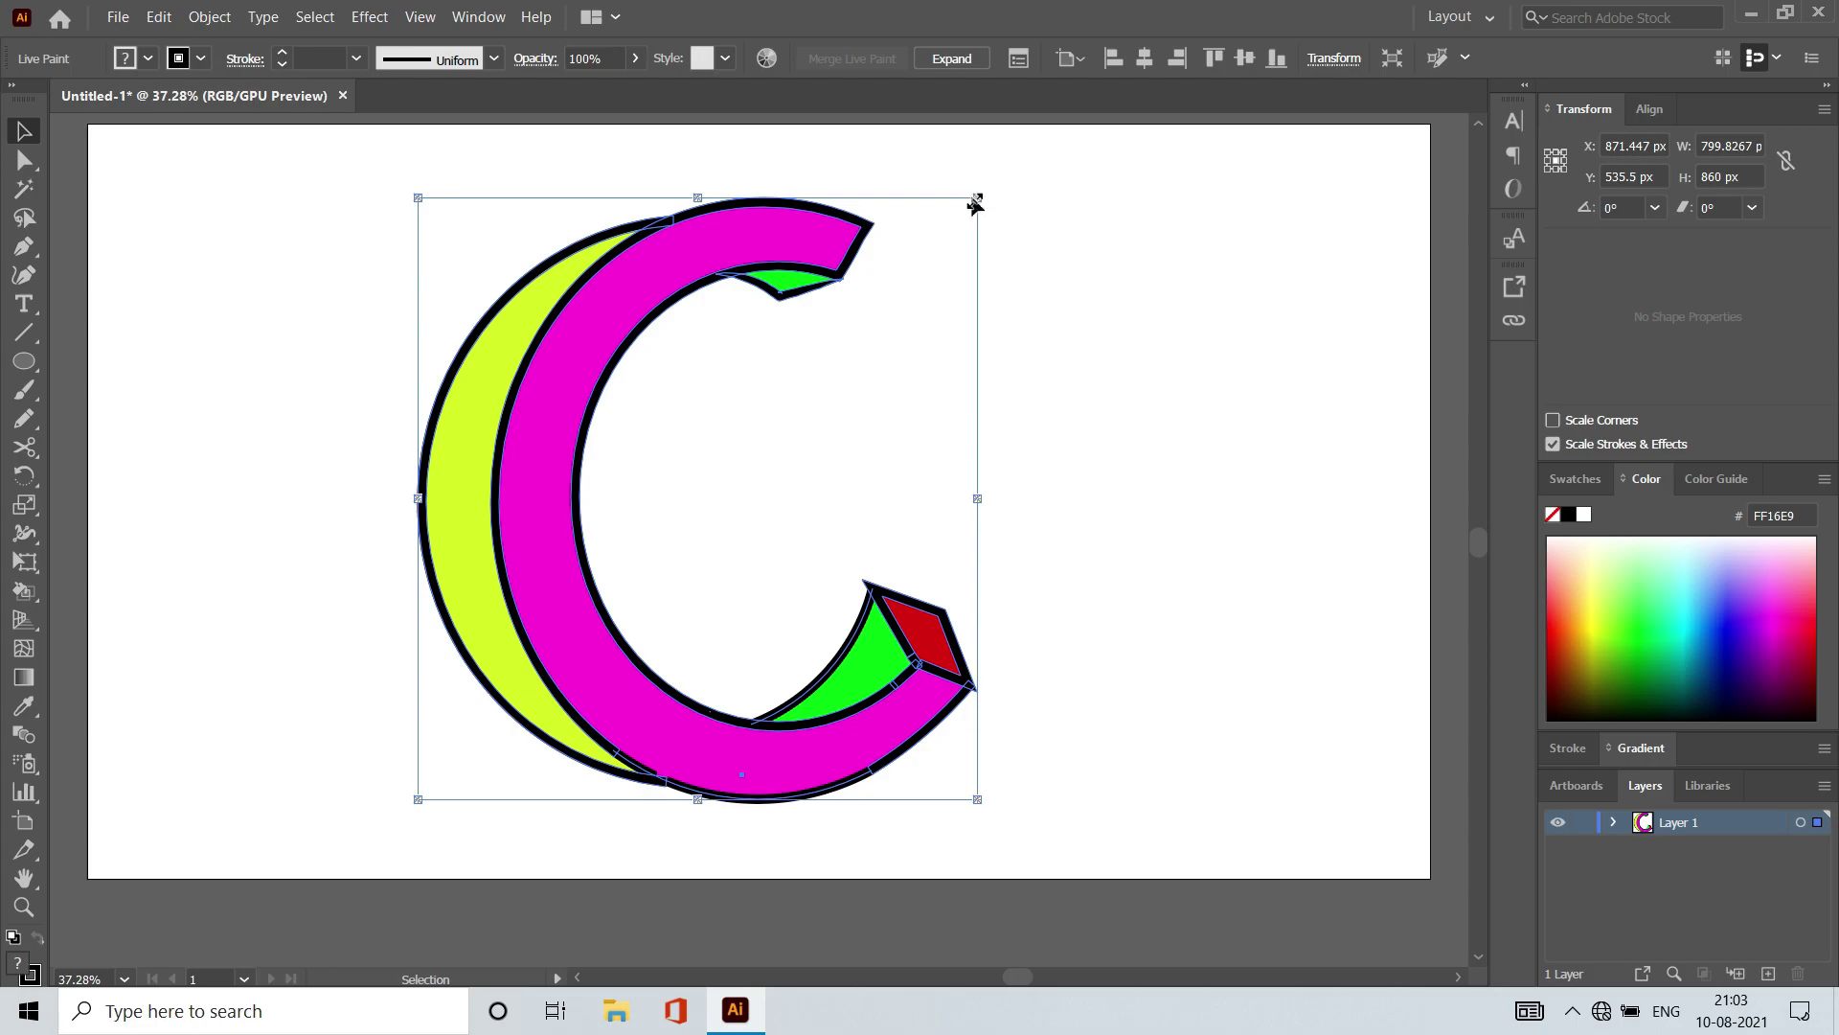
drag(976, 202, 1091, 149)
drag(408, 805, 382, 833)
drag(736, 835, 736, 848)
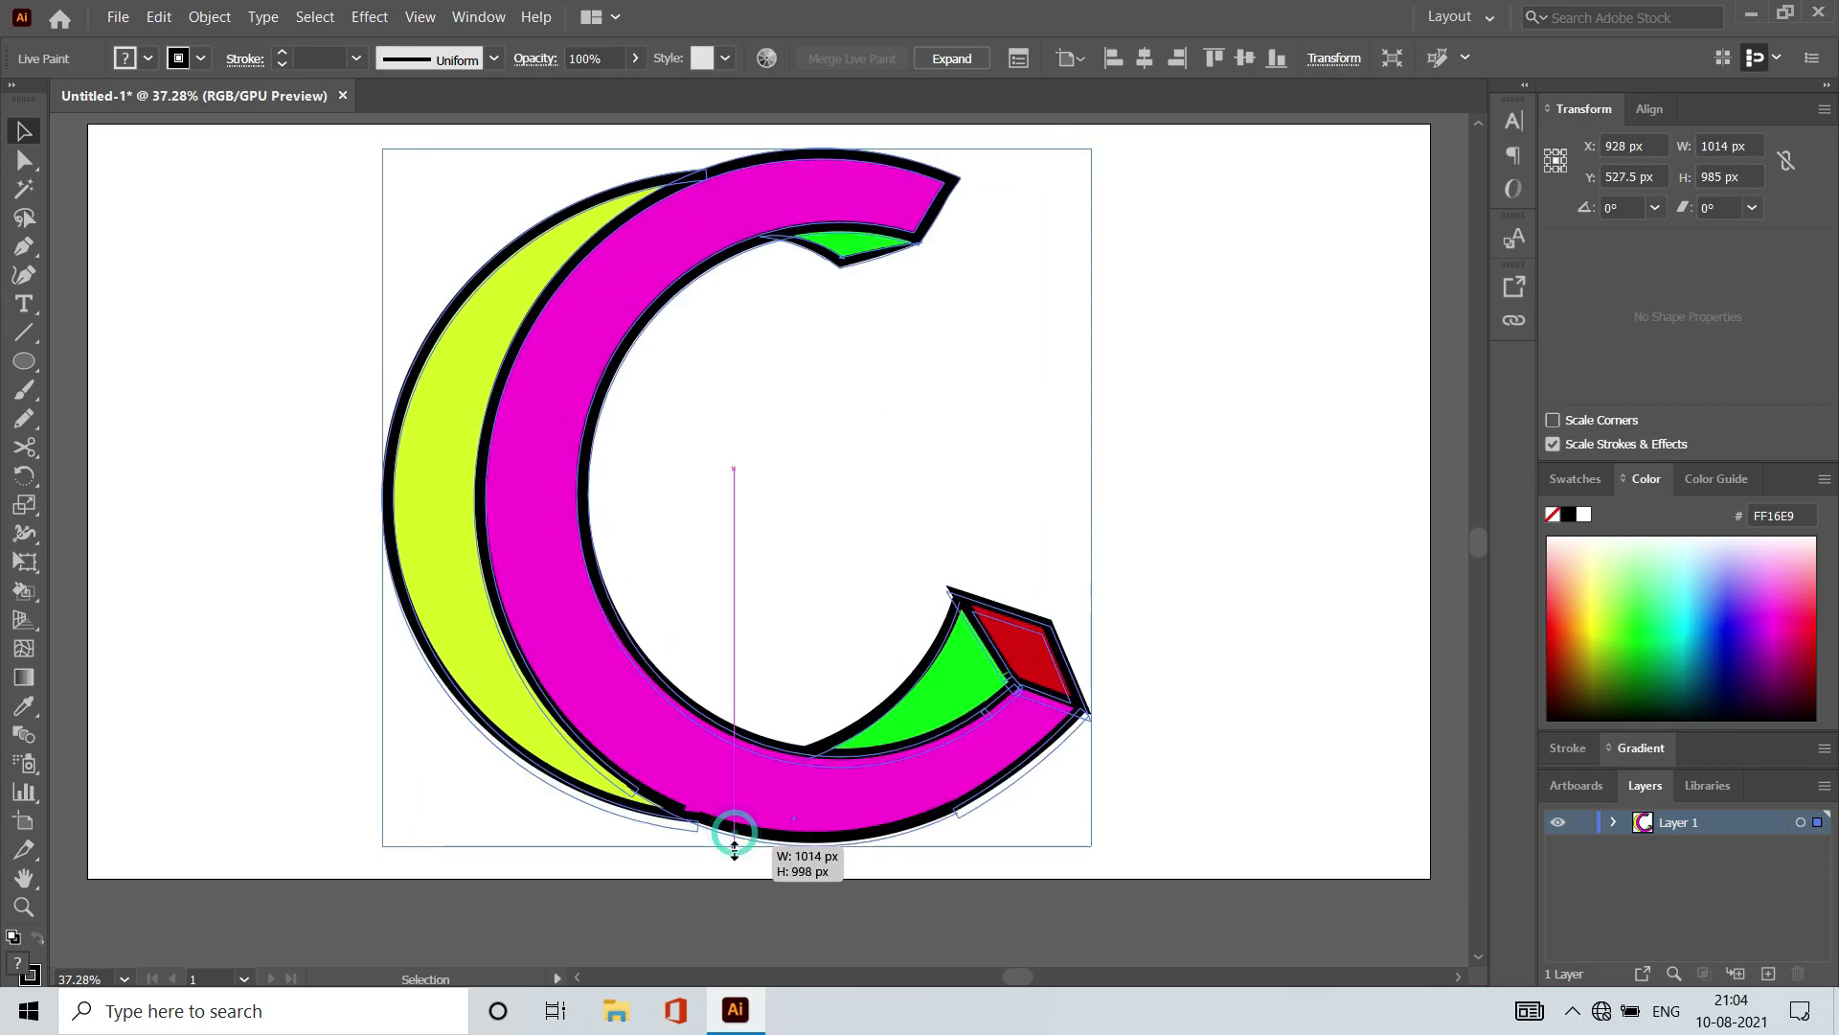
click(1306, 579)
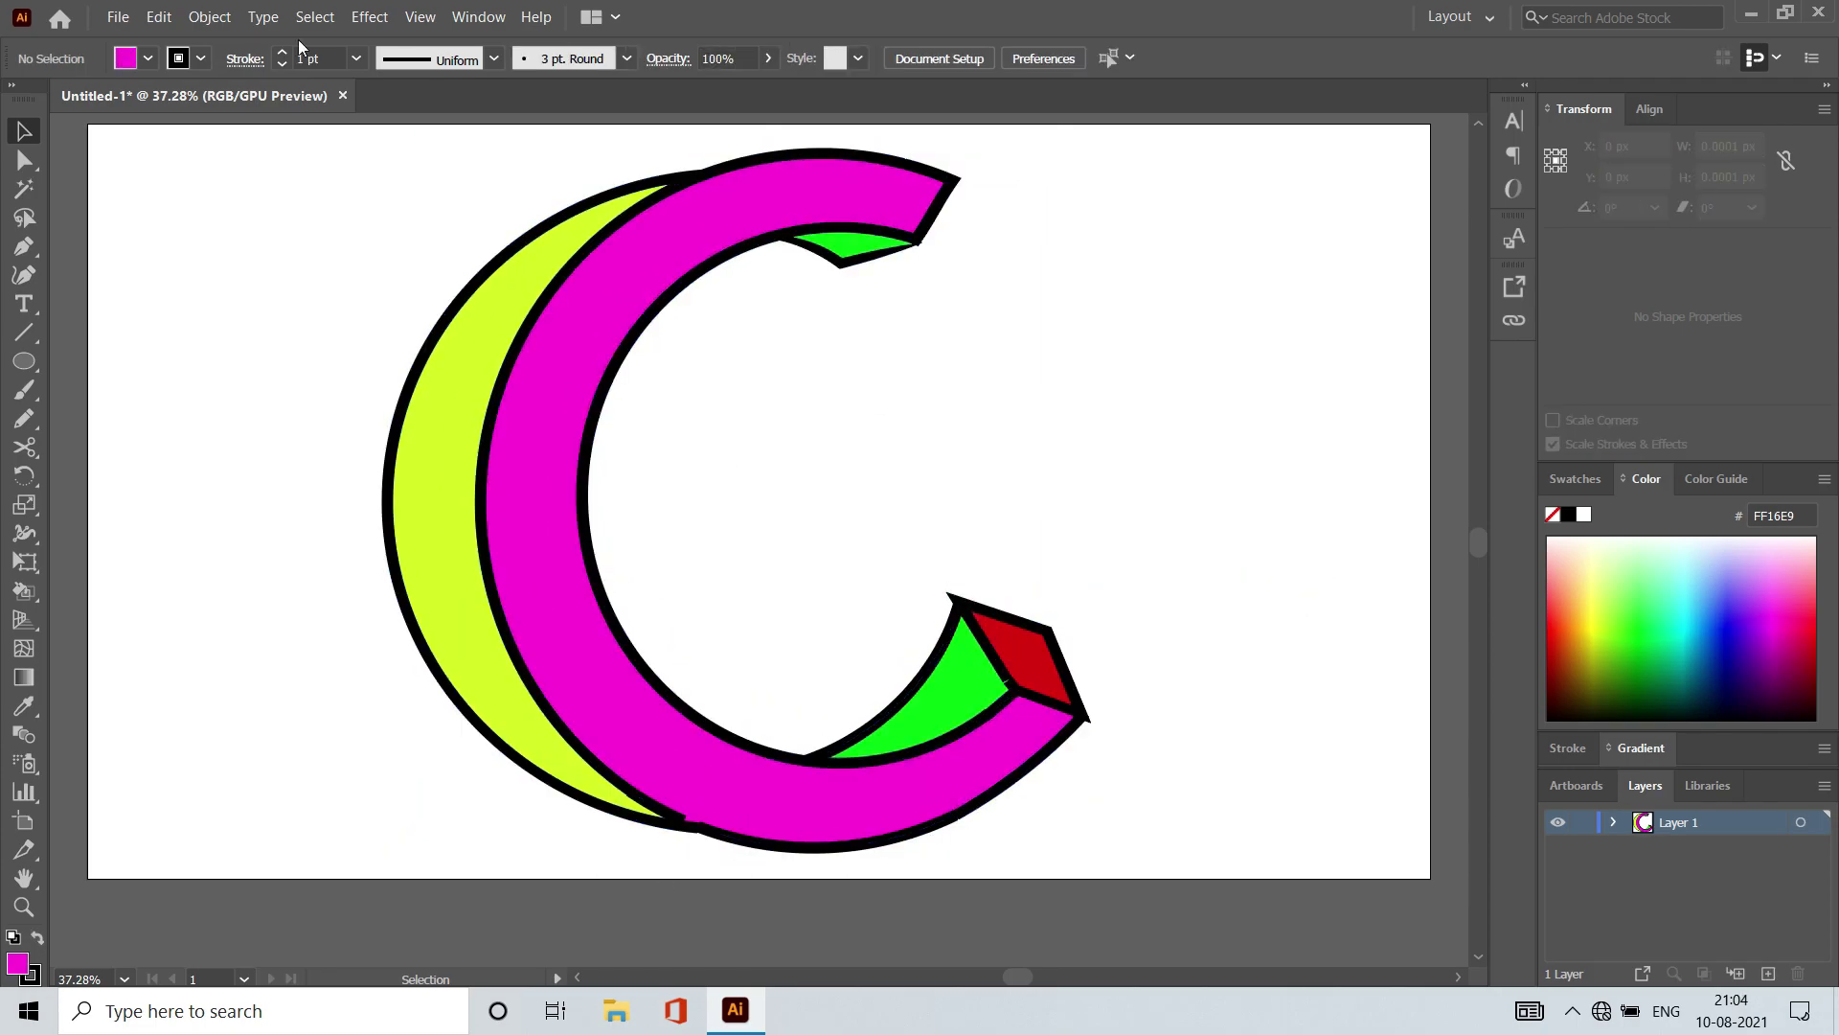
click(118, 17)
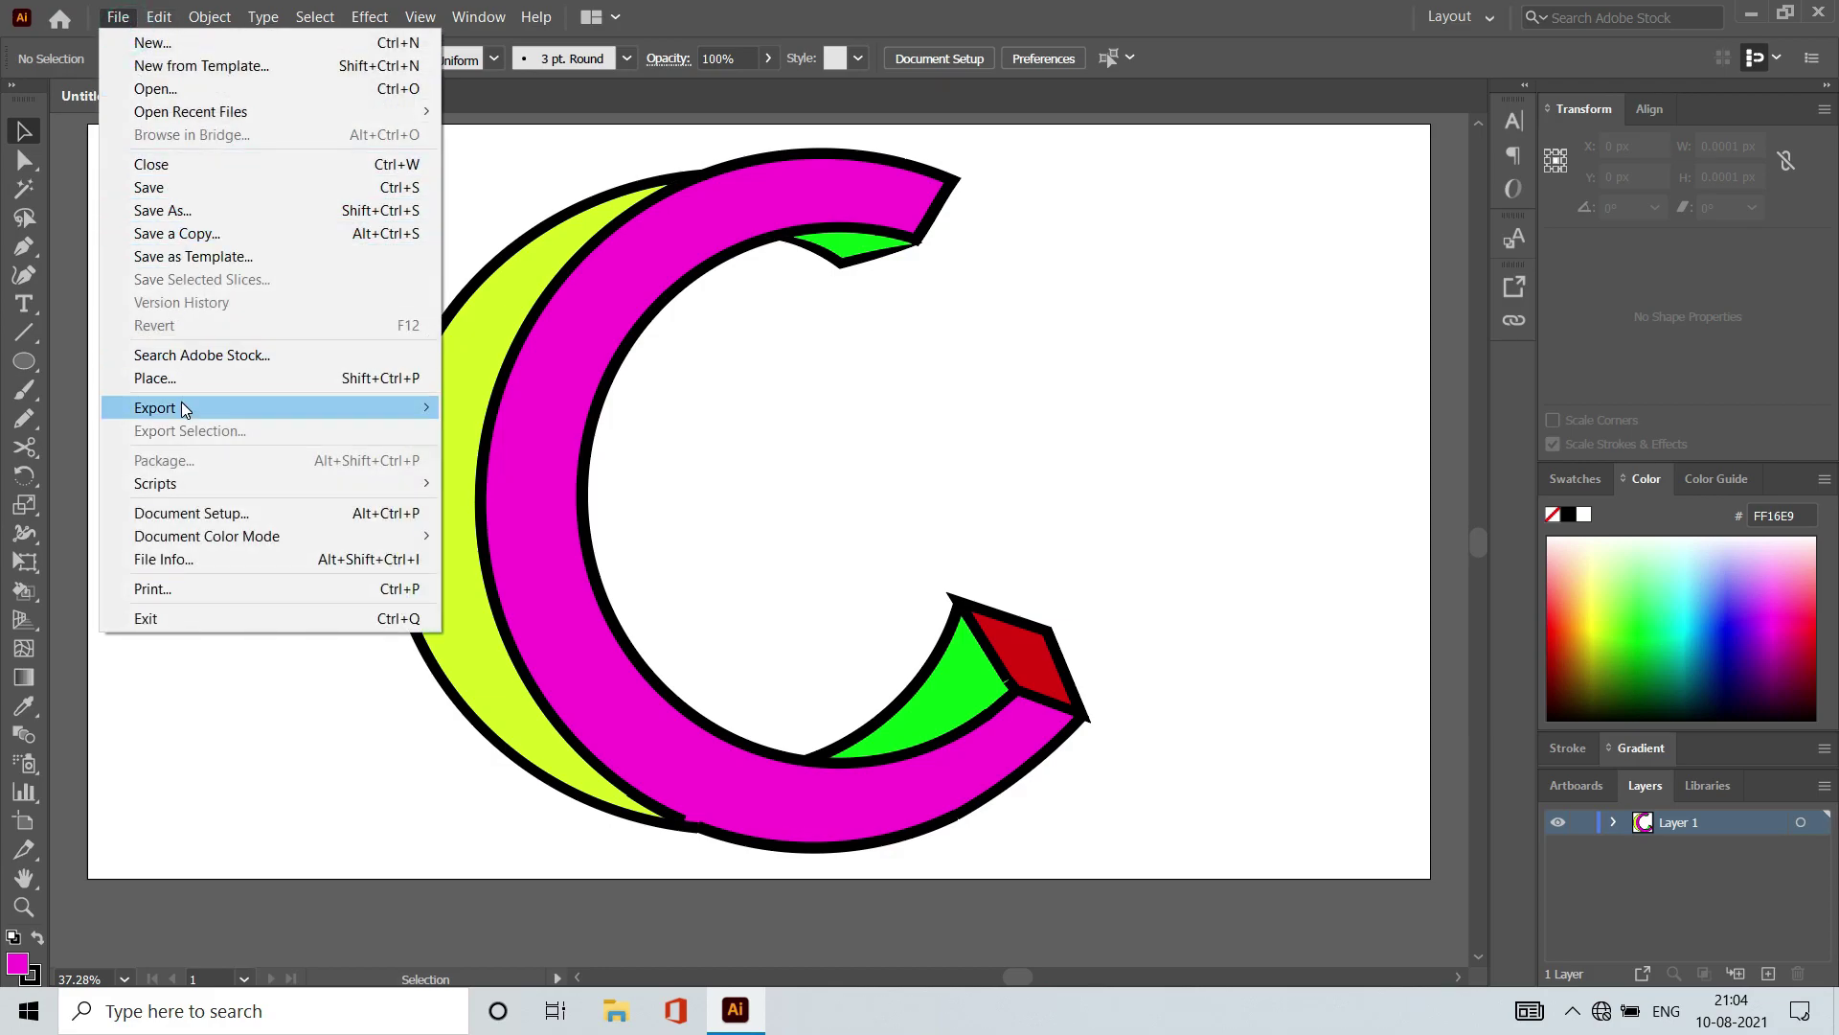
Step: Save the C for web as a transparent PNG-24 named 'C' in Documents
mouse_move(153, 408)
click(468, 454)
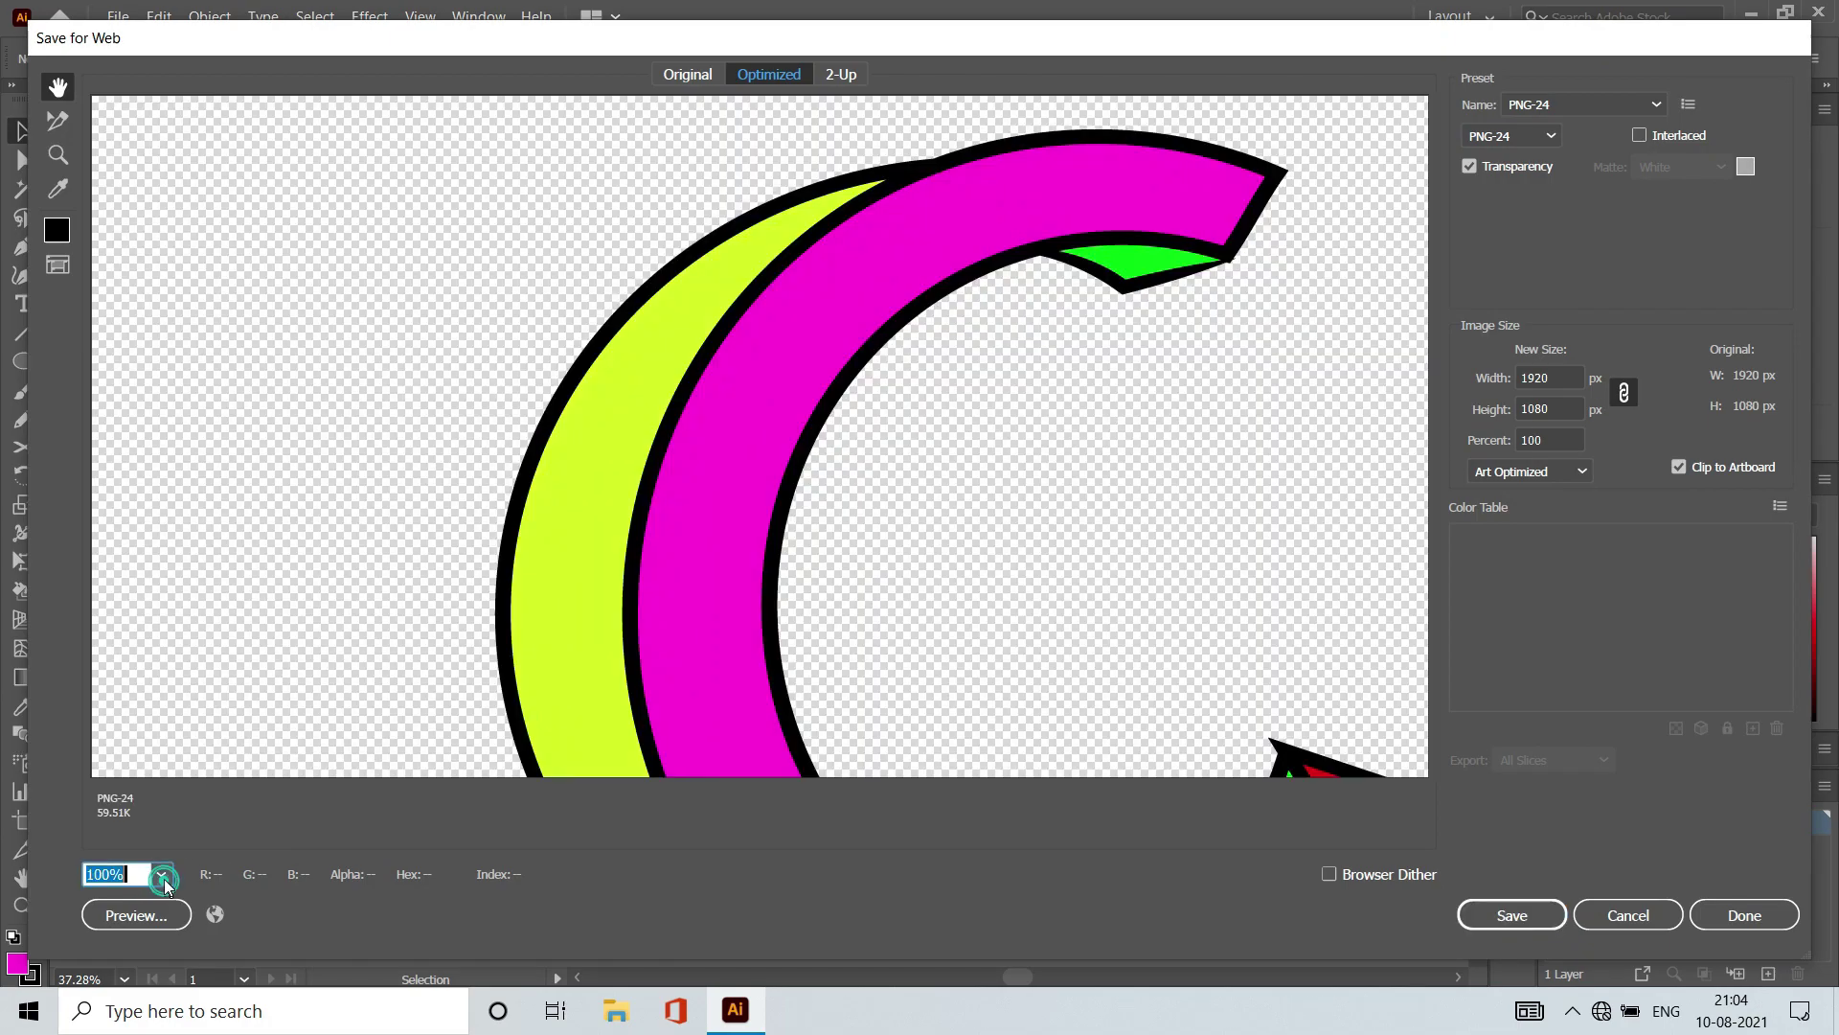
click(161, 874)
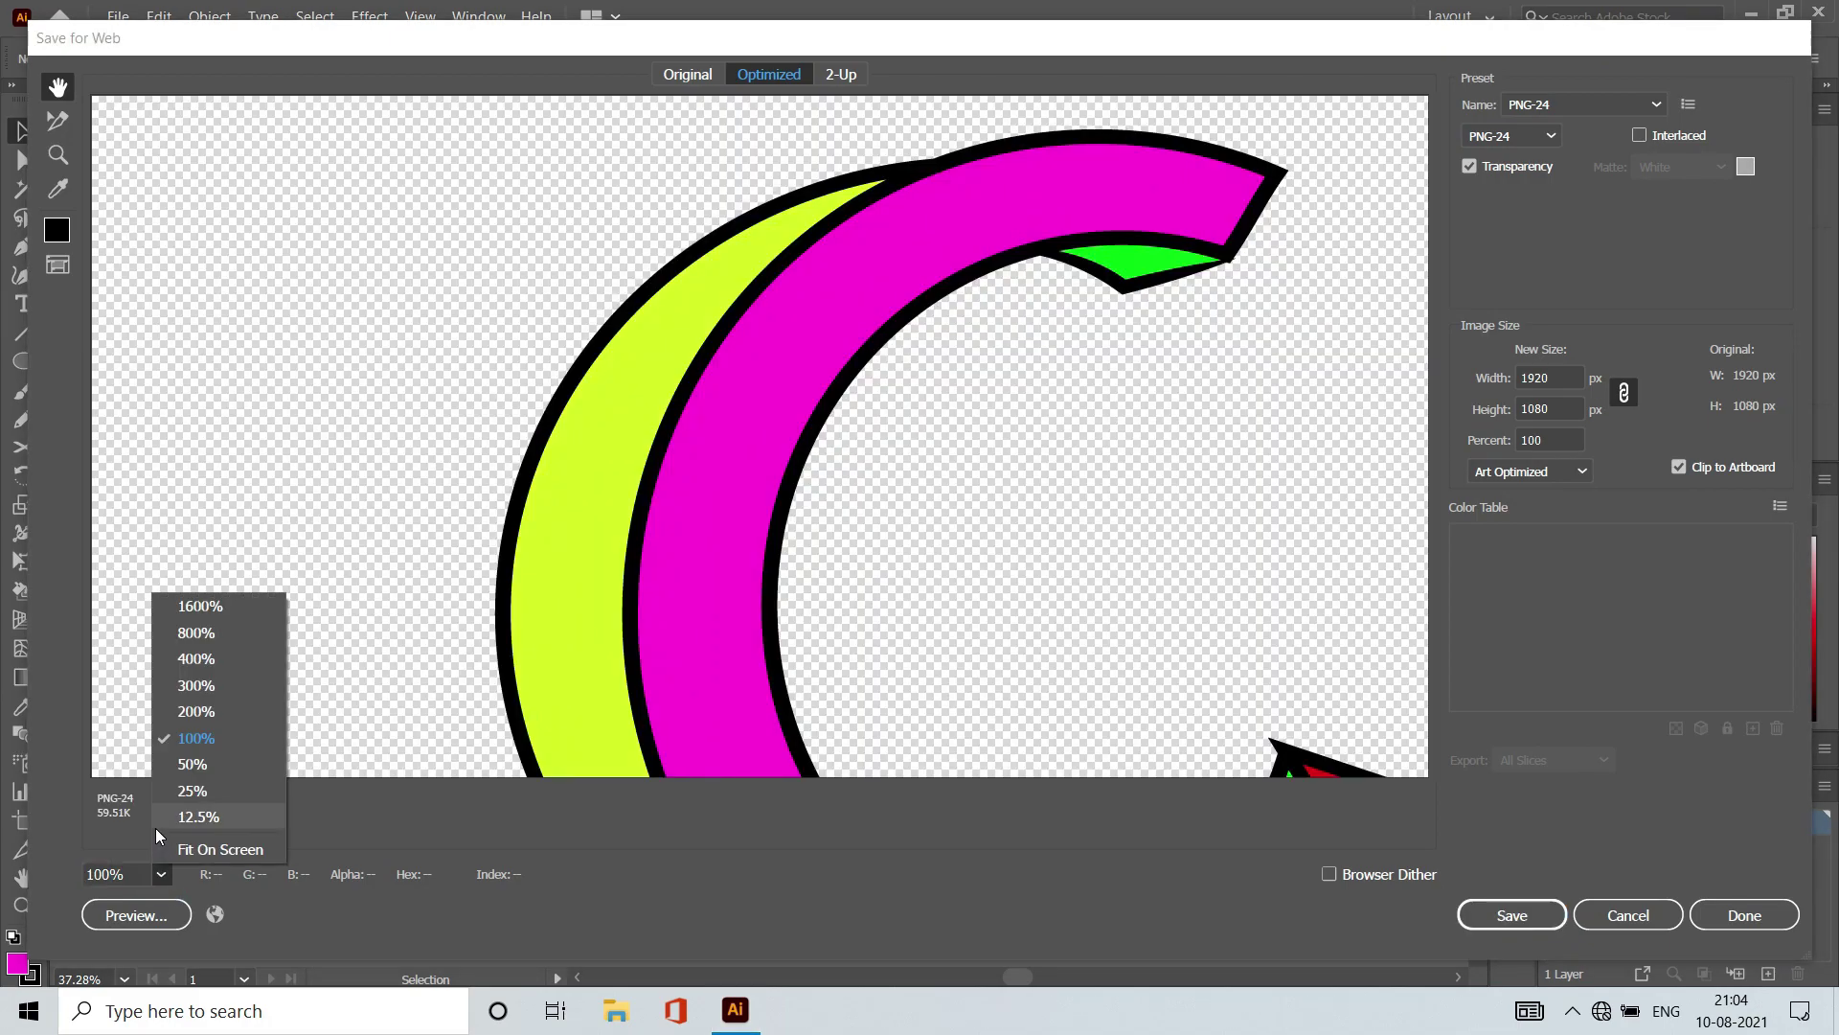
click(193, 849)
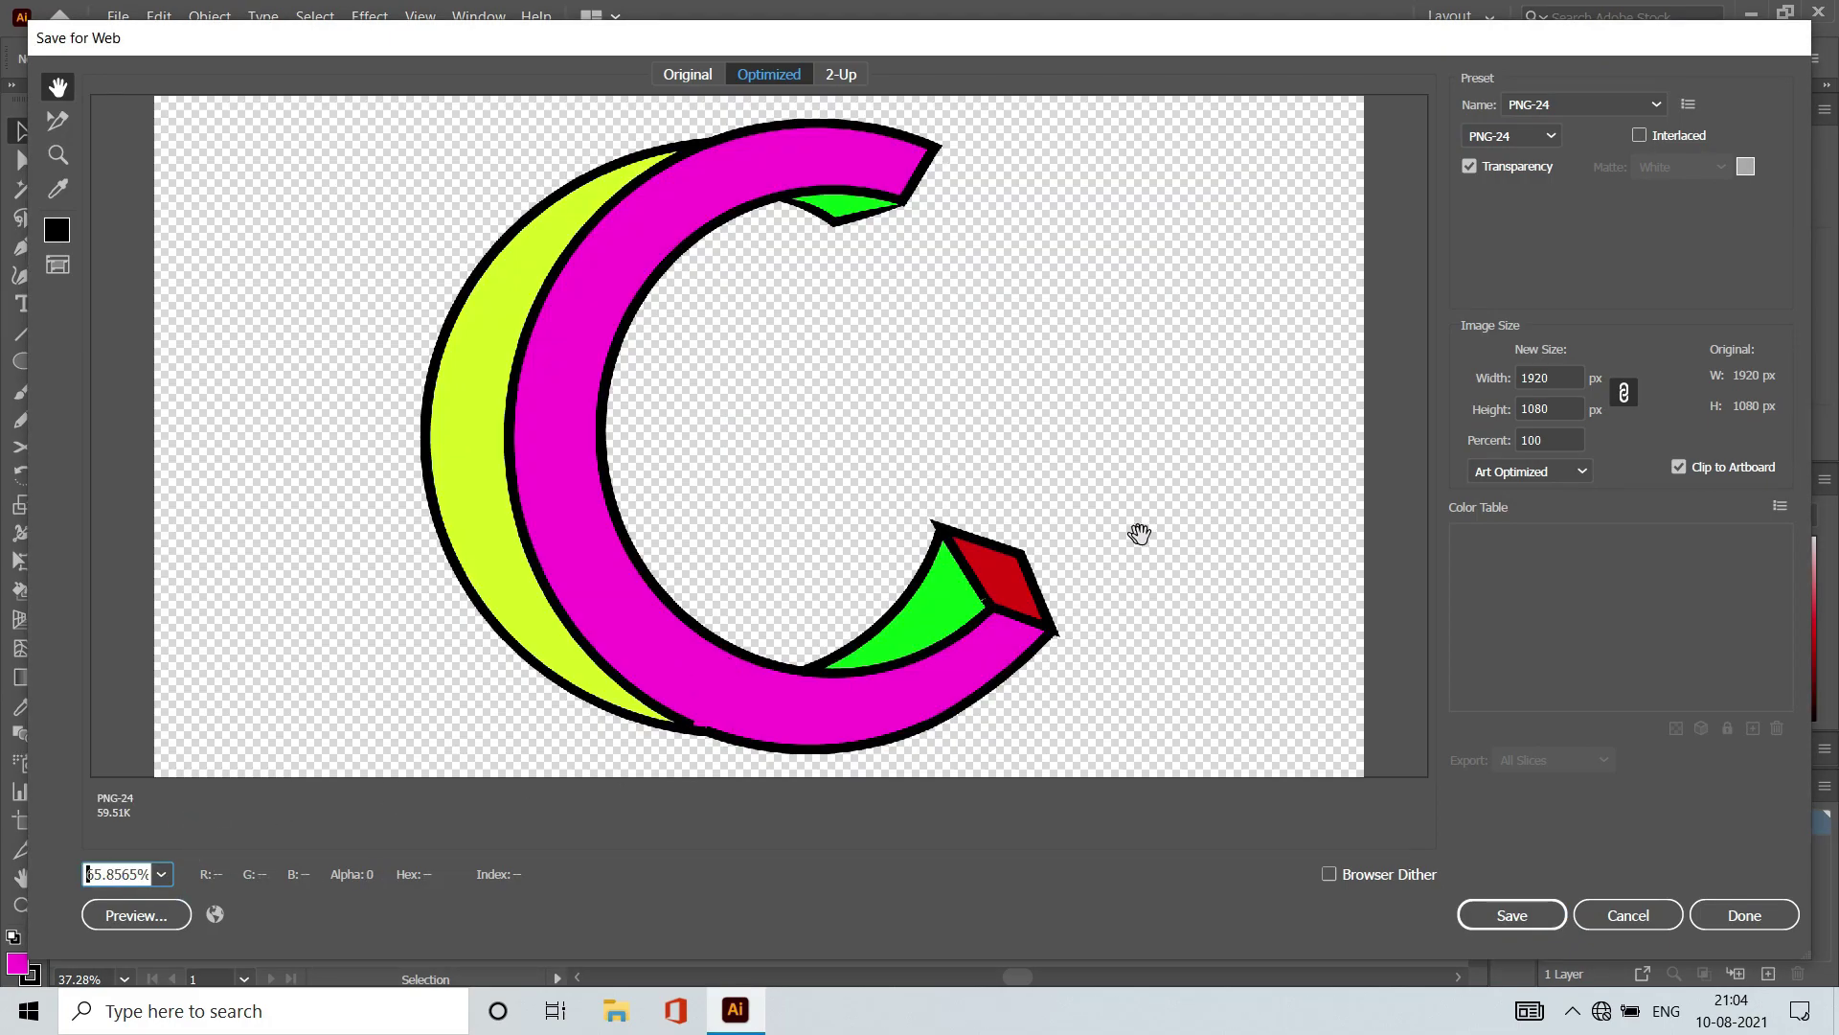
click(1533, 915)
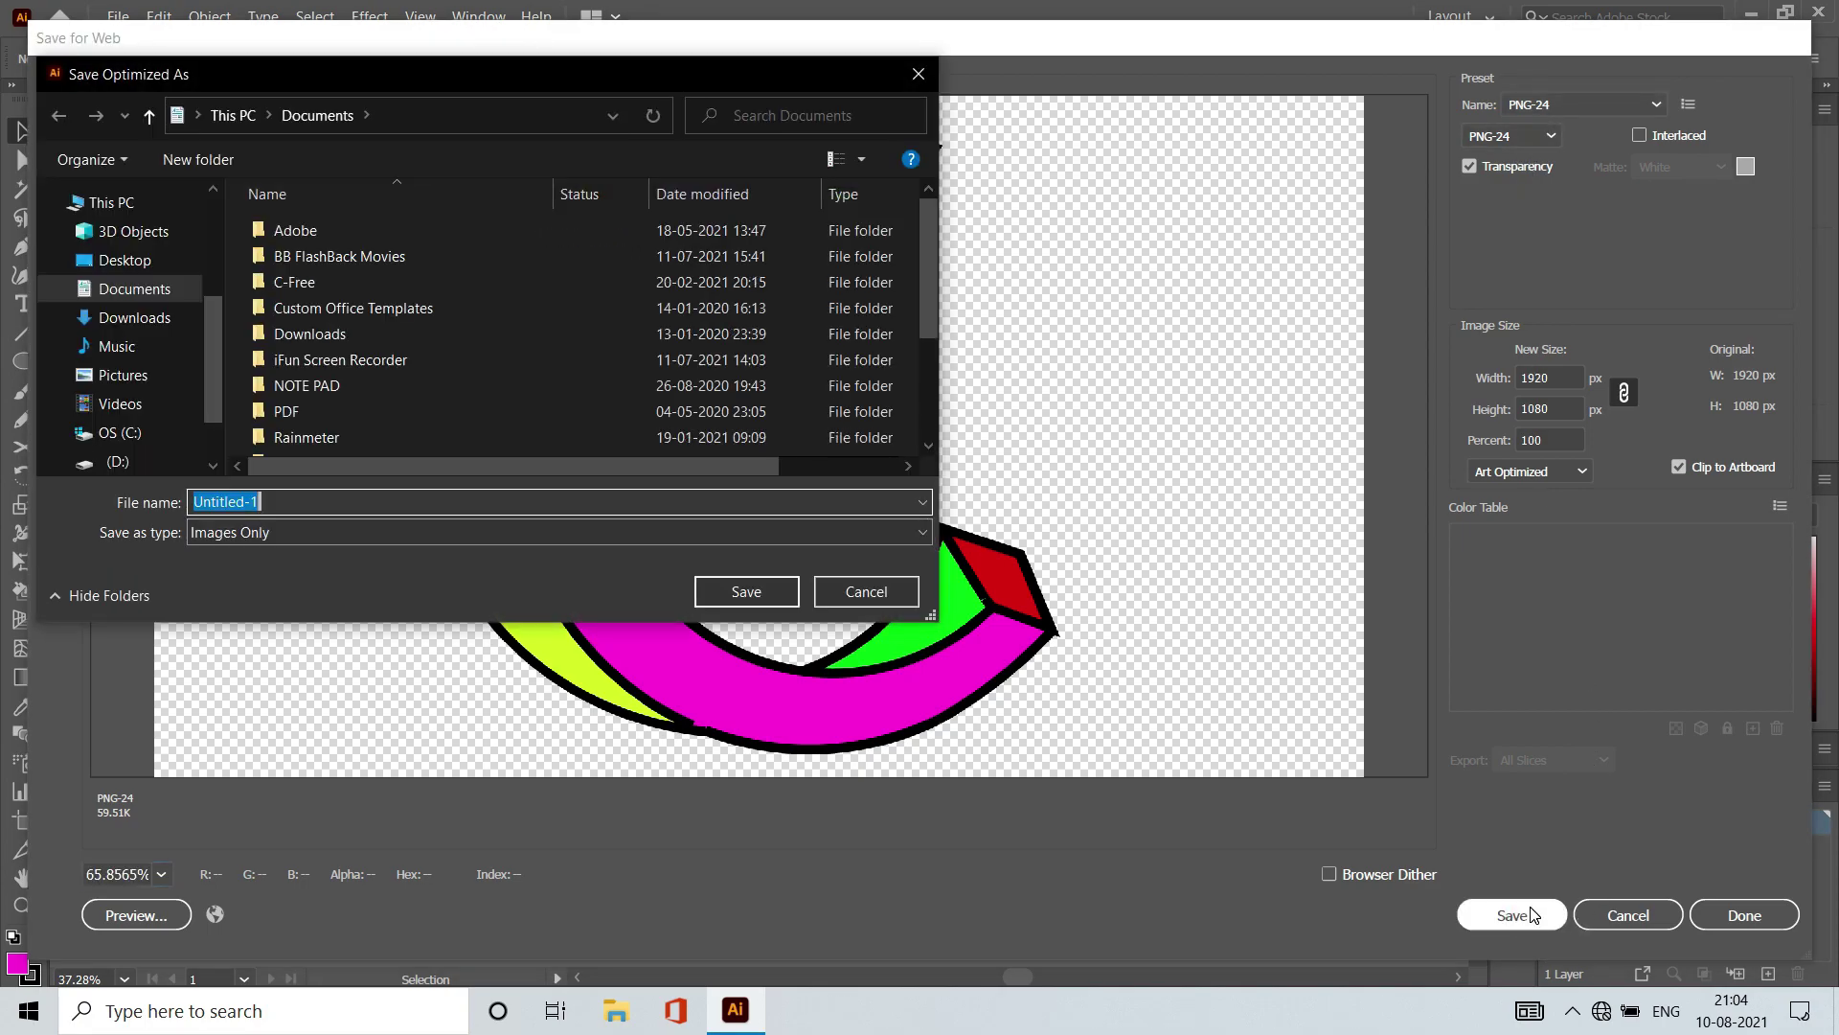
key(BackSpace)
text(C)
key(Escape)
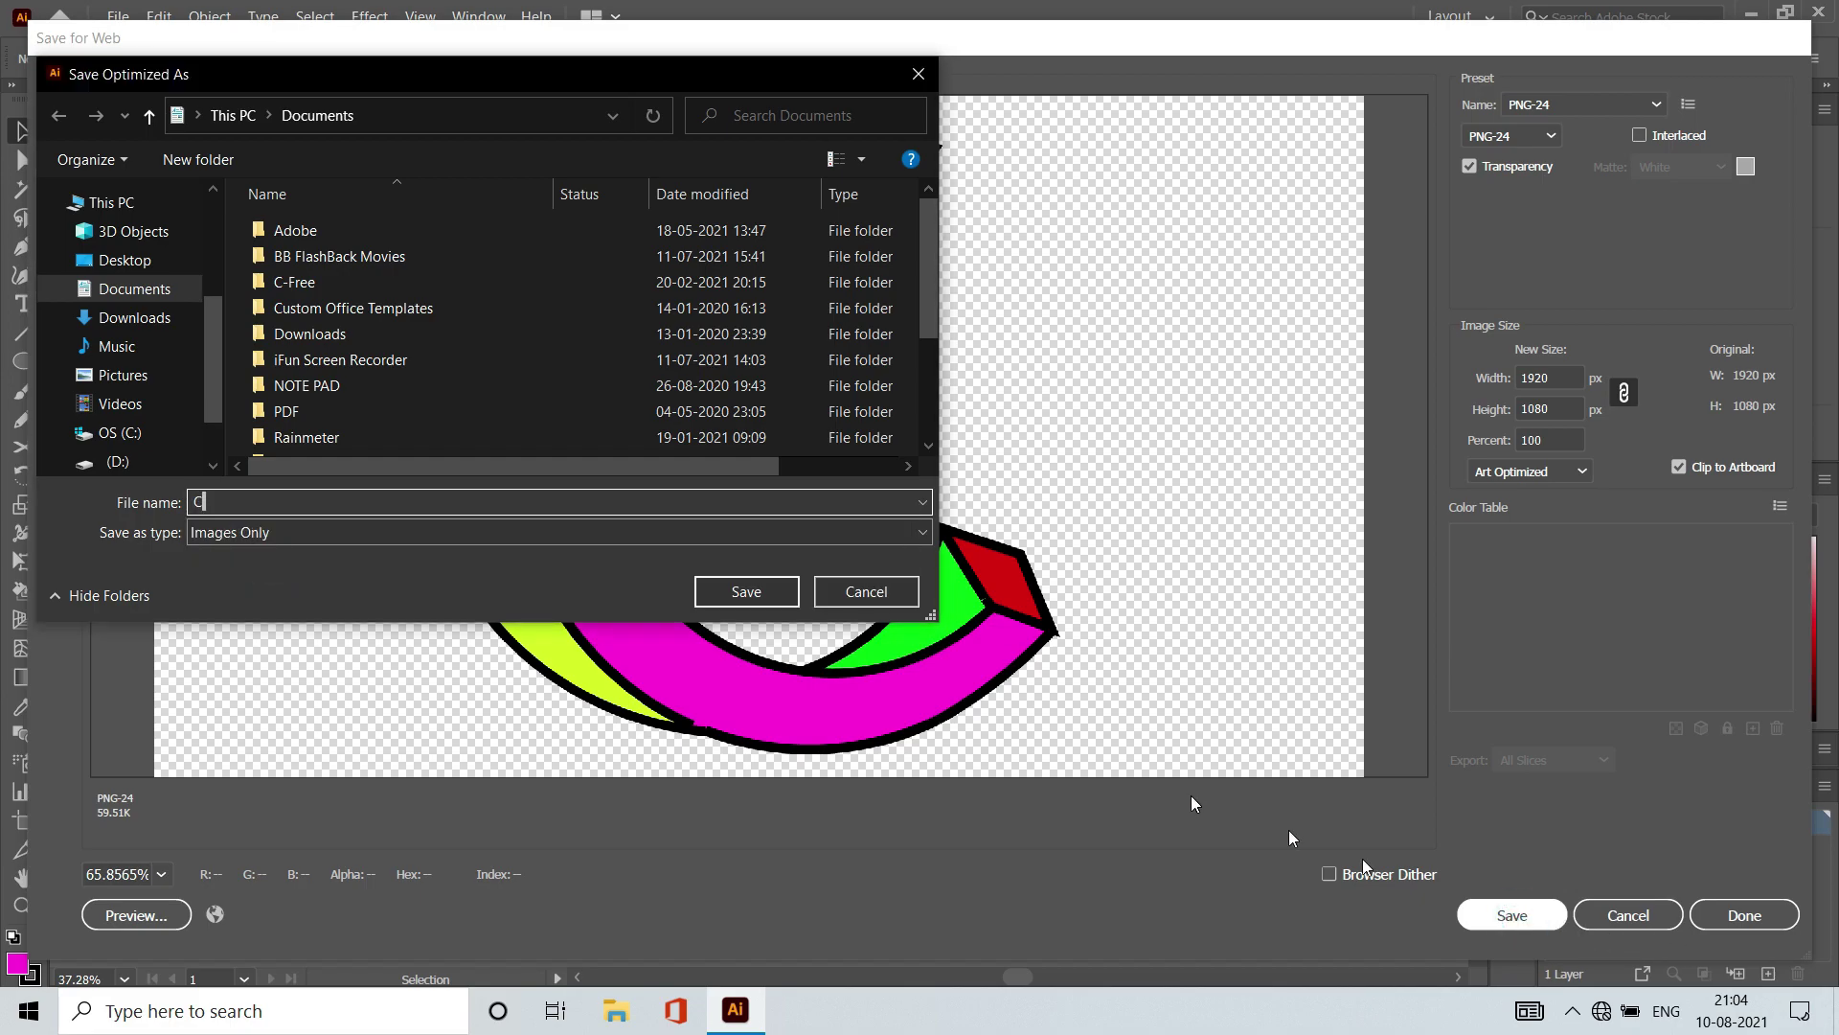
click(718, 592)
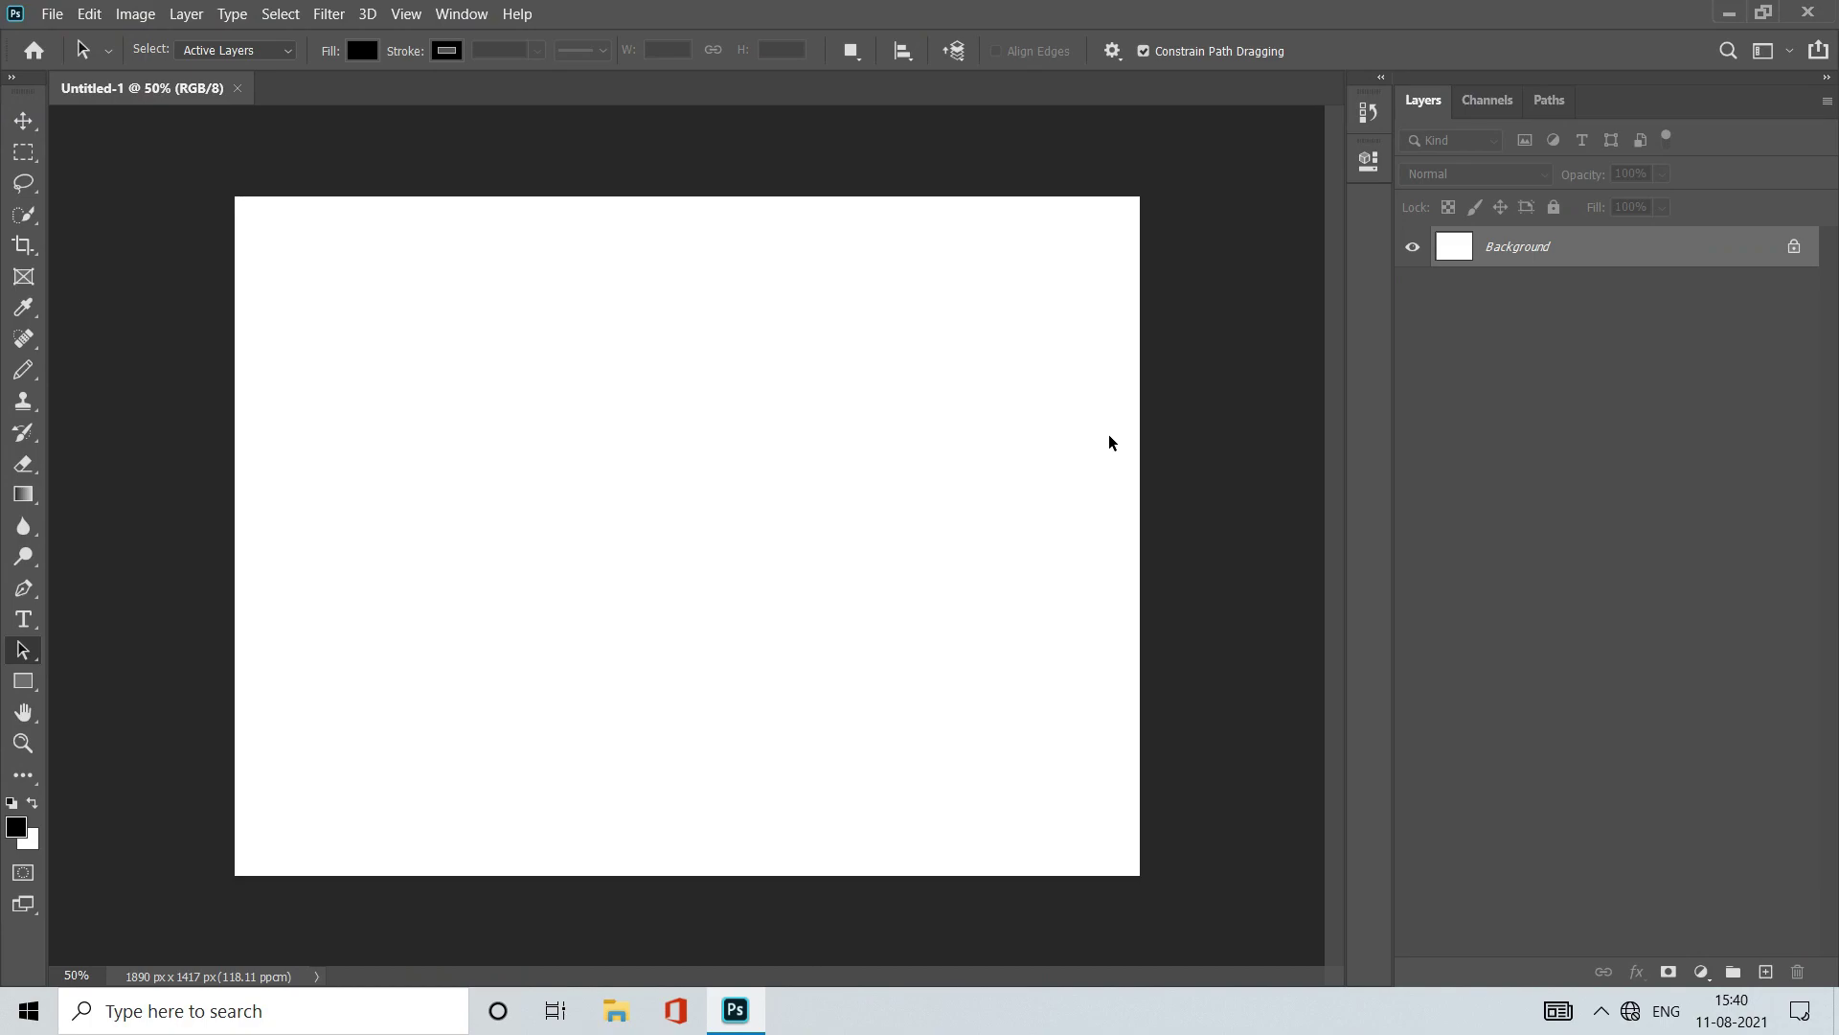
Step: Open Office Wall Logo MockUp.psd from the PS Mock folder
click(62, 21)
click(77, 50)
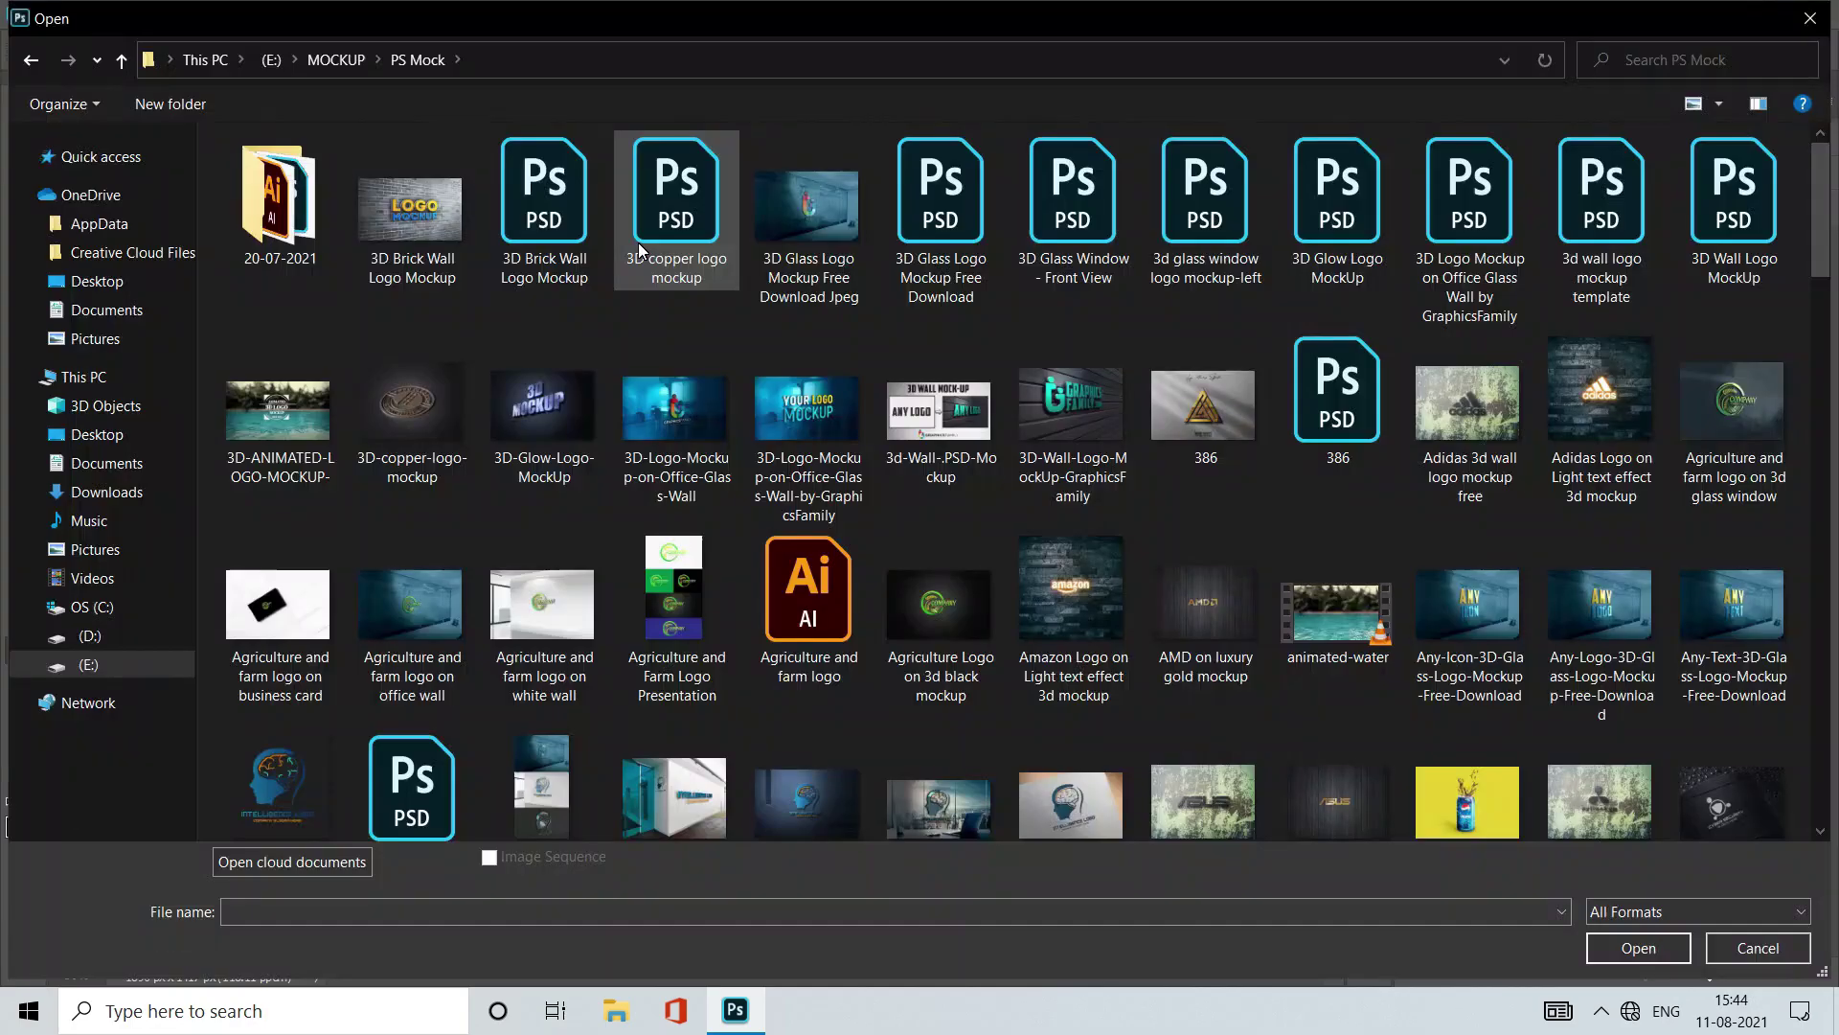
scroll(1155, 650, down, 10)
scroll(1152, 664, down, 5)
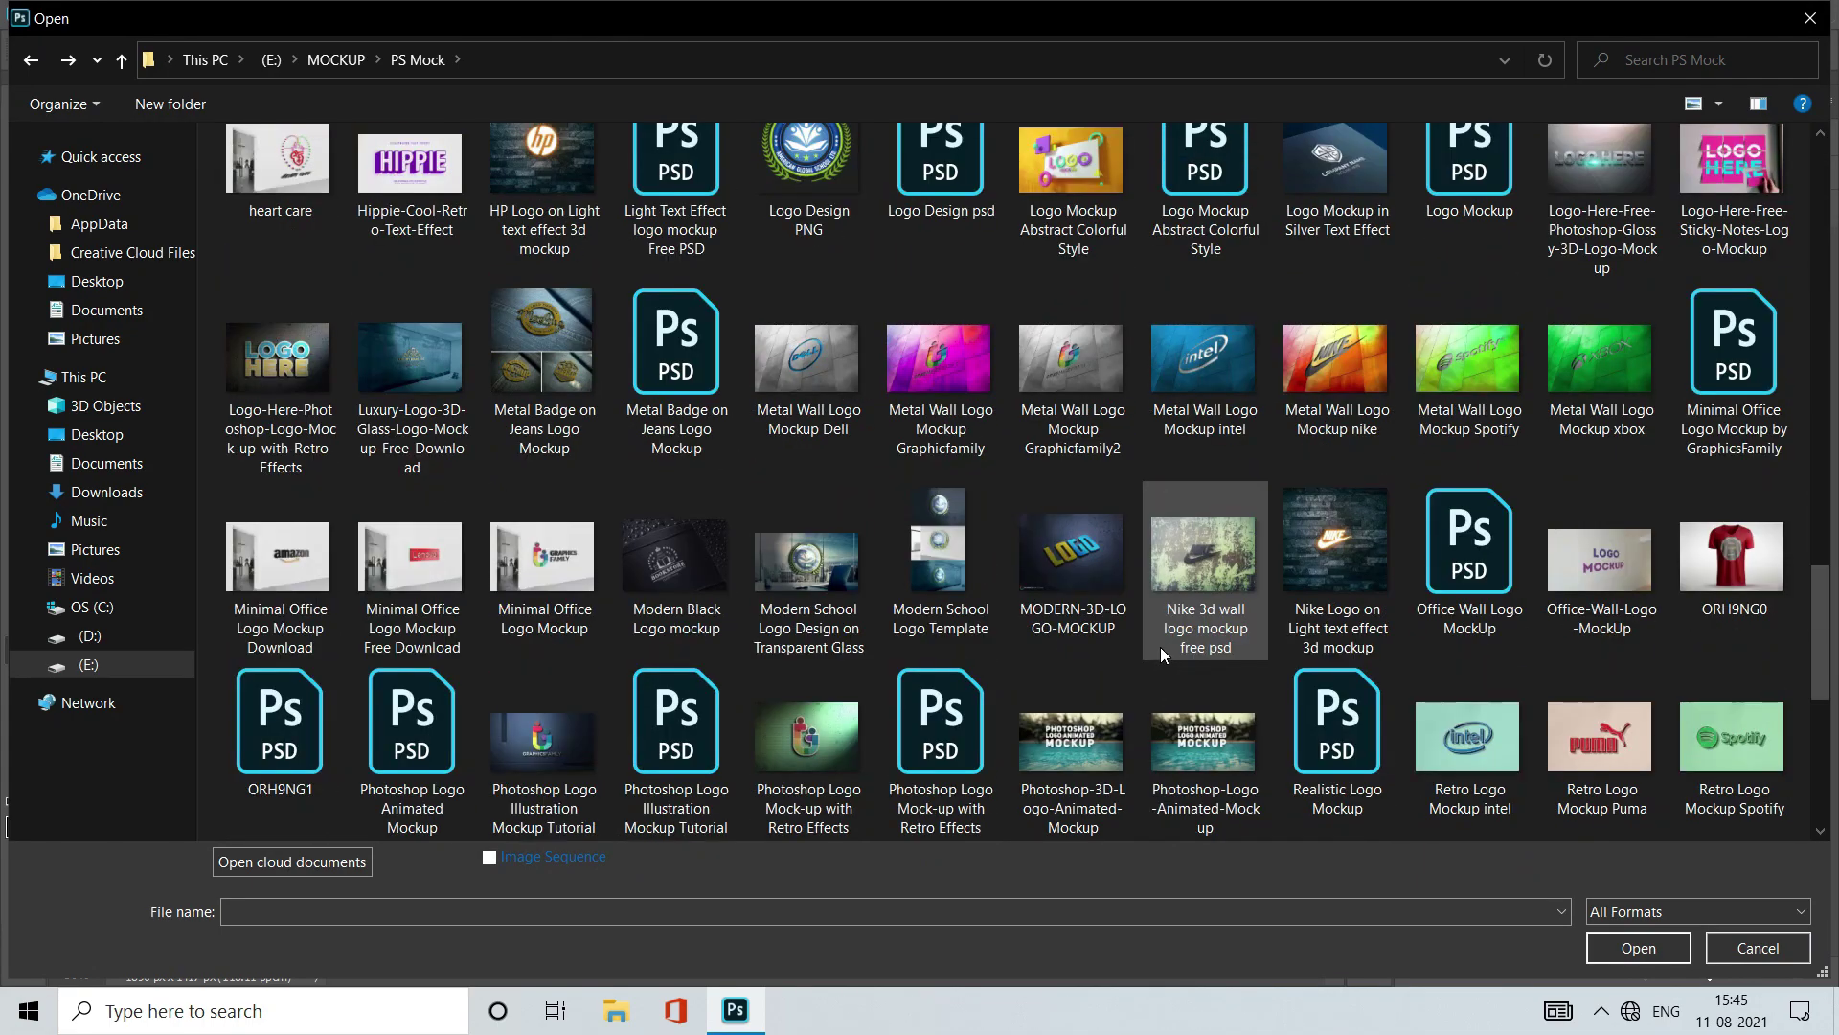
scroll(1169, 638, down, 3)
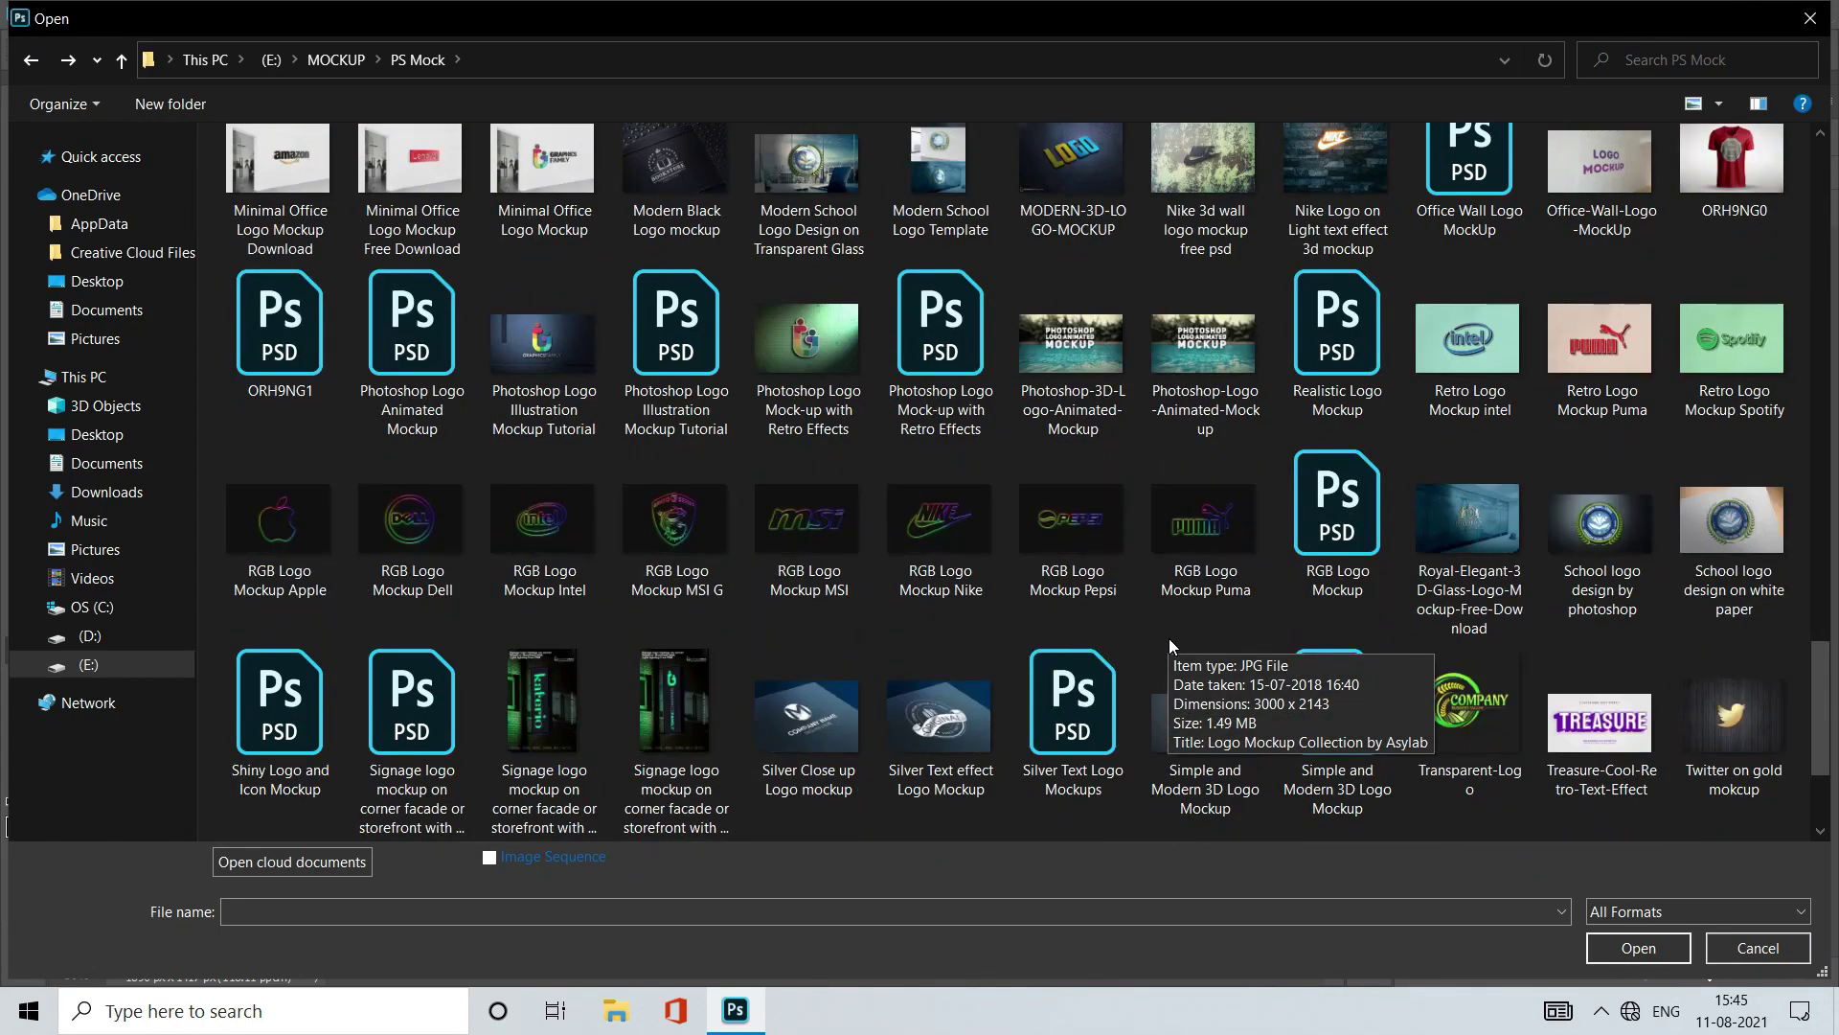
click(1475, 173)
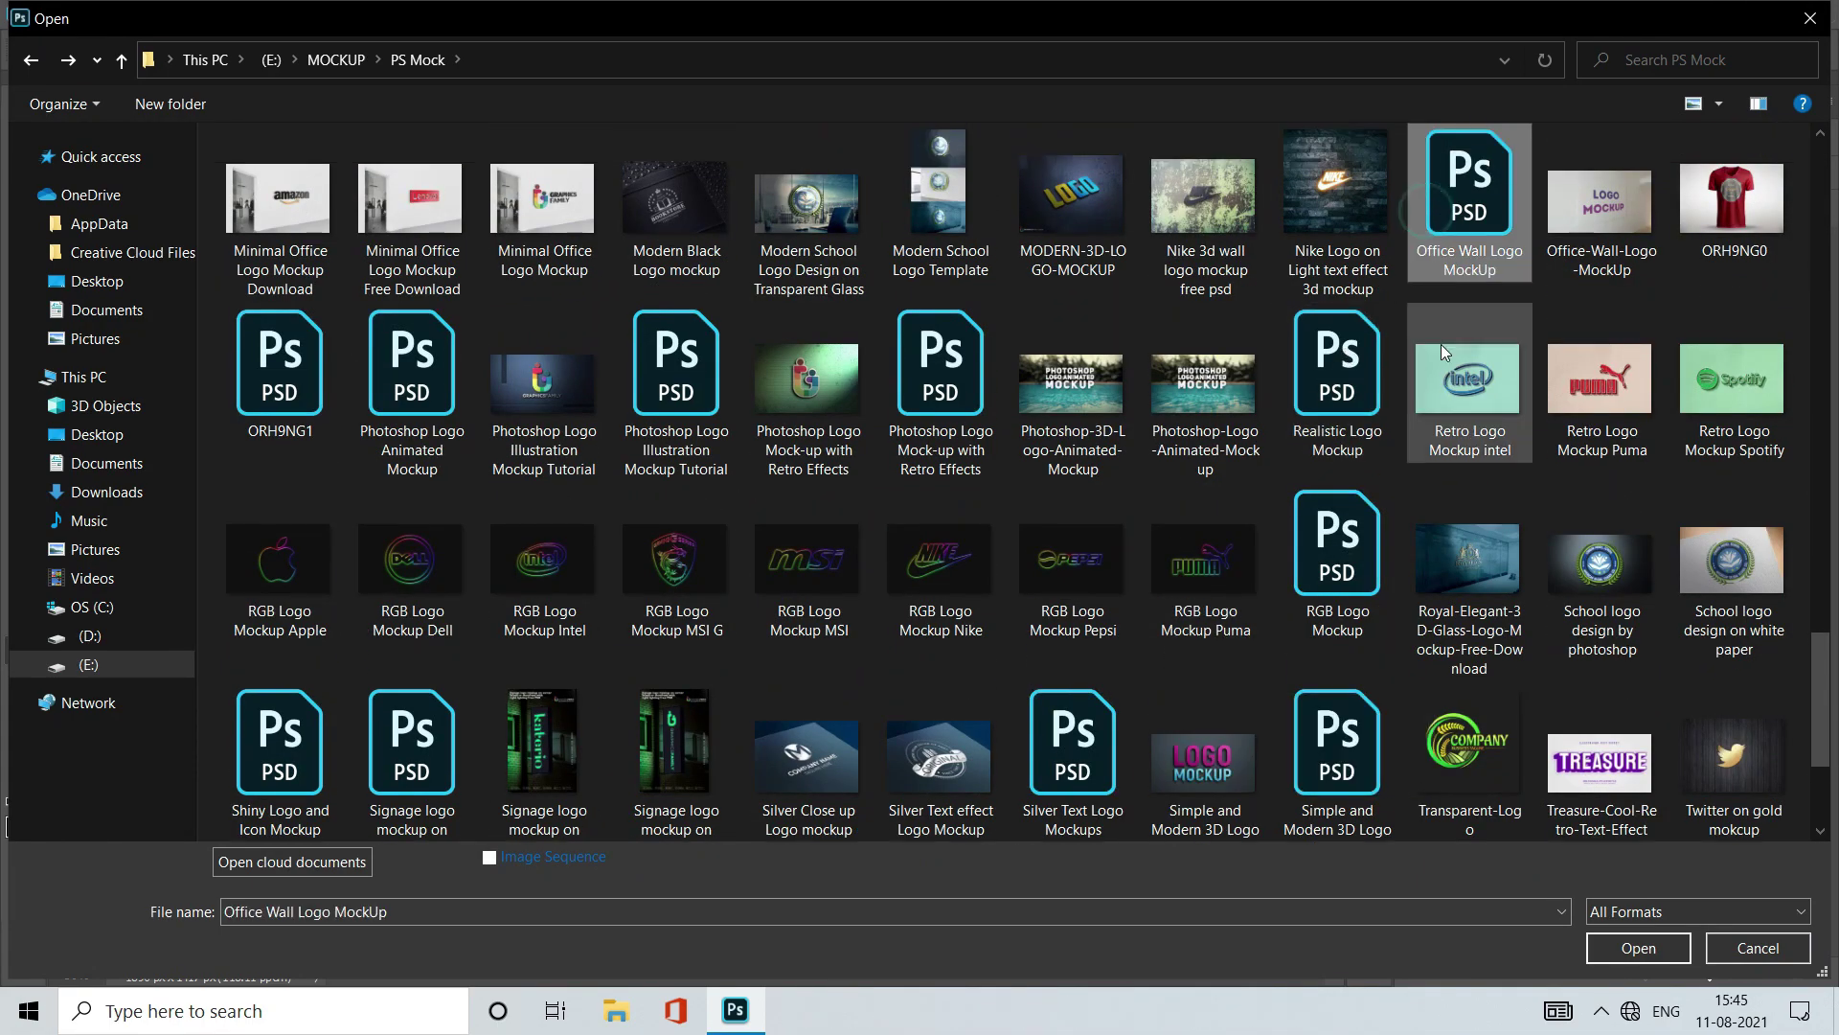
click(1643, 948)
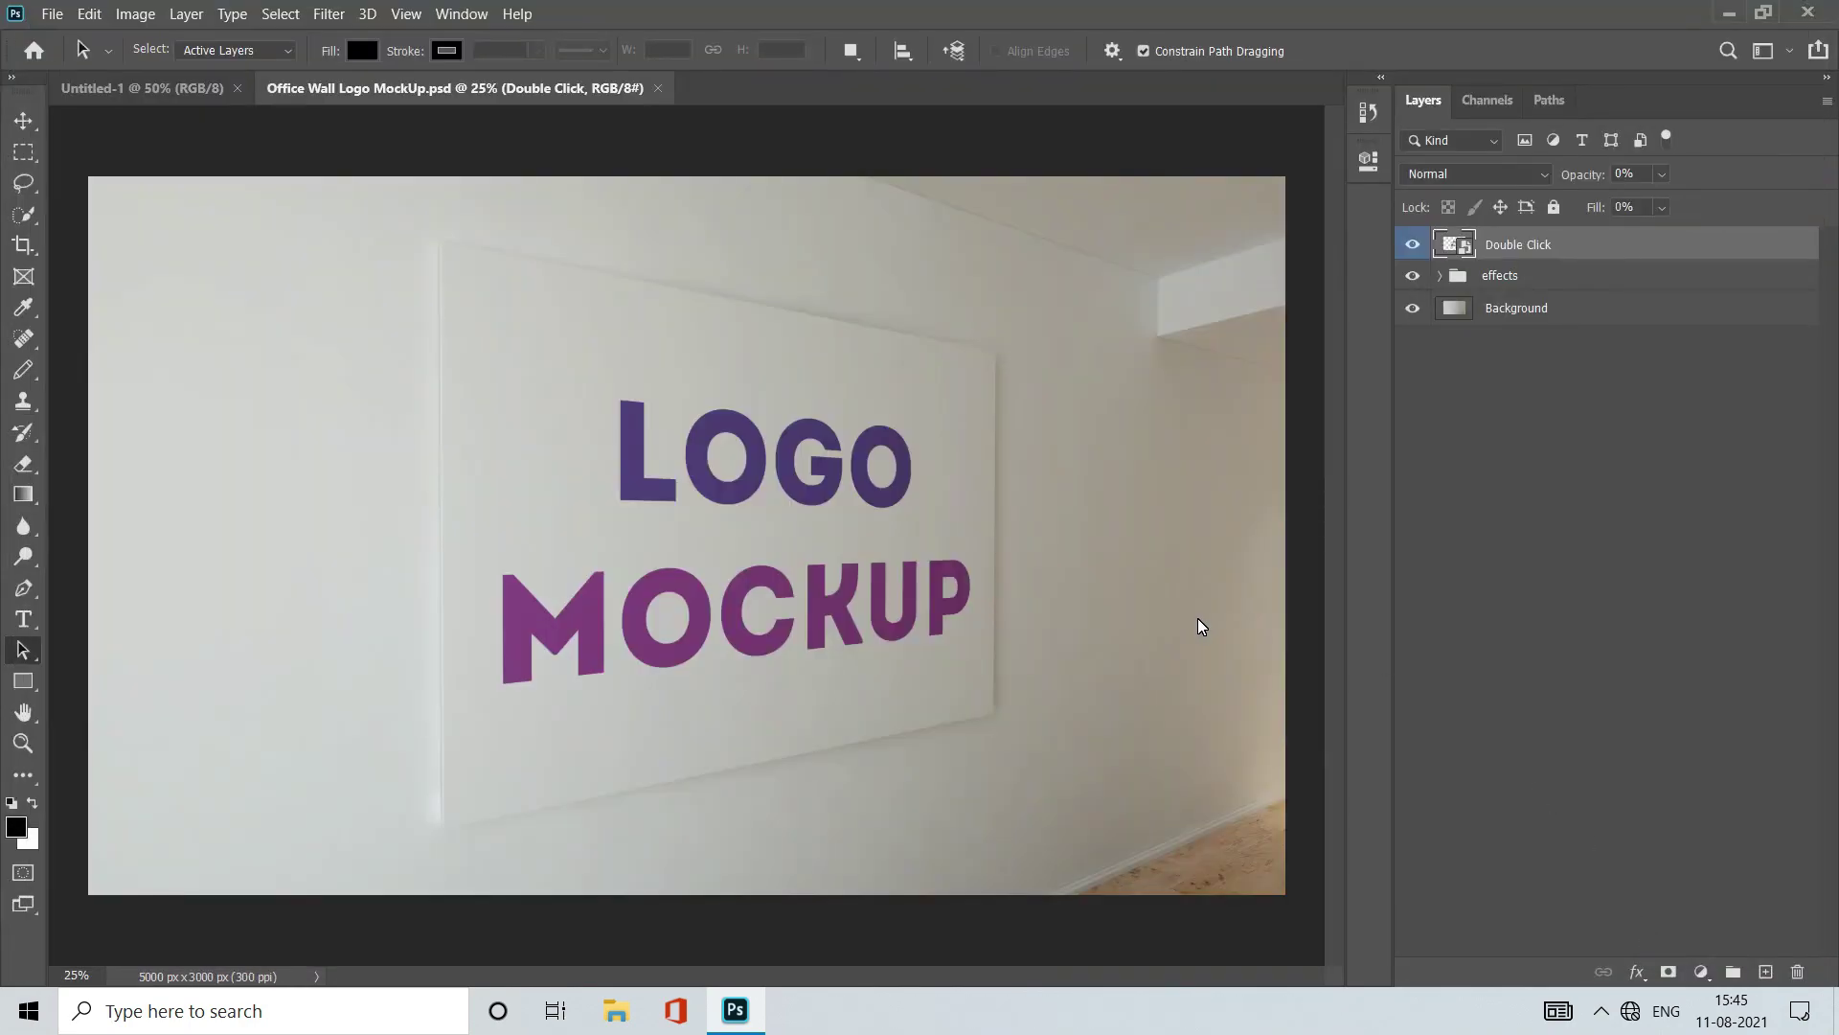
Step: Open the mockup's Double Click smart object and place-embed the C PNG from Documents
double_click(1470, 248)
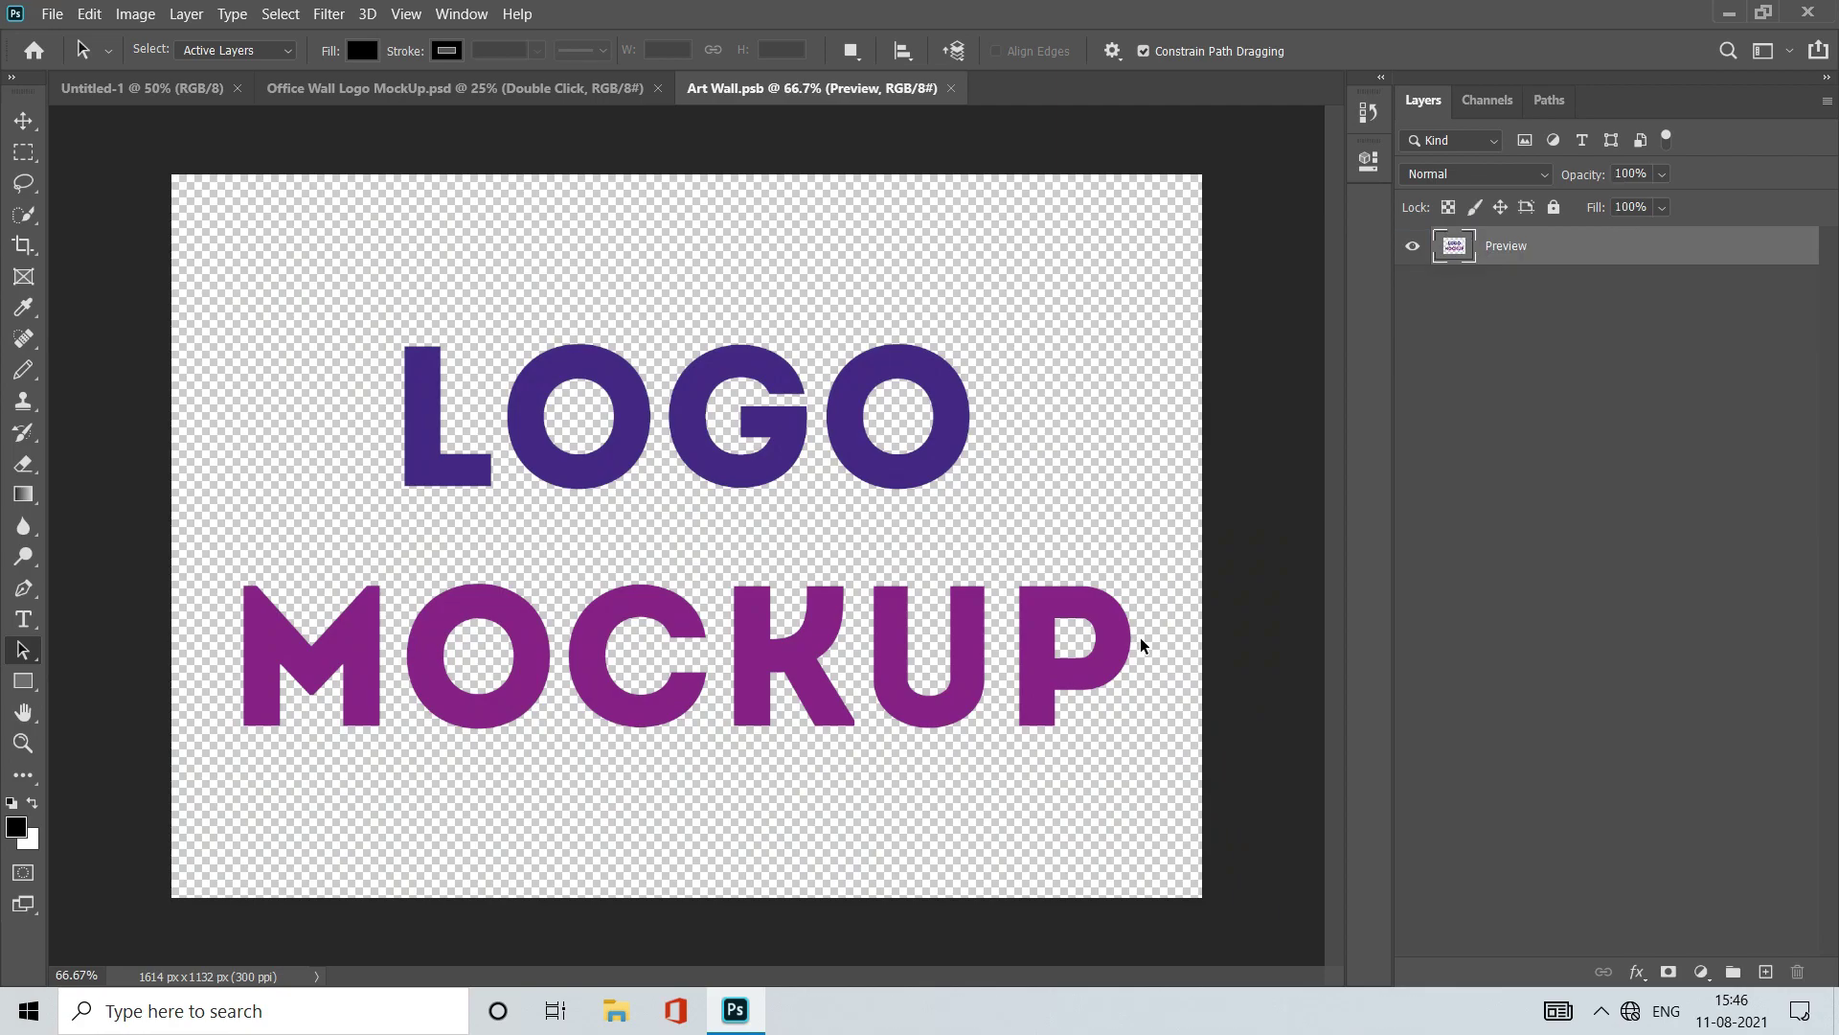
click(51, 13)
click(127, 470)
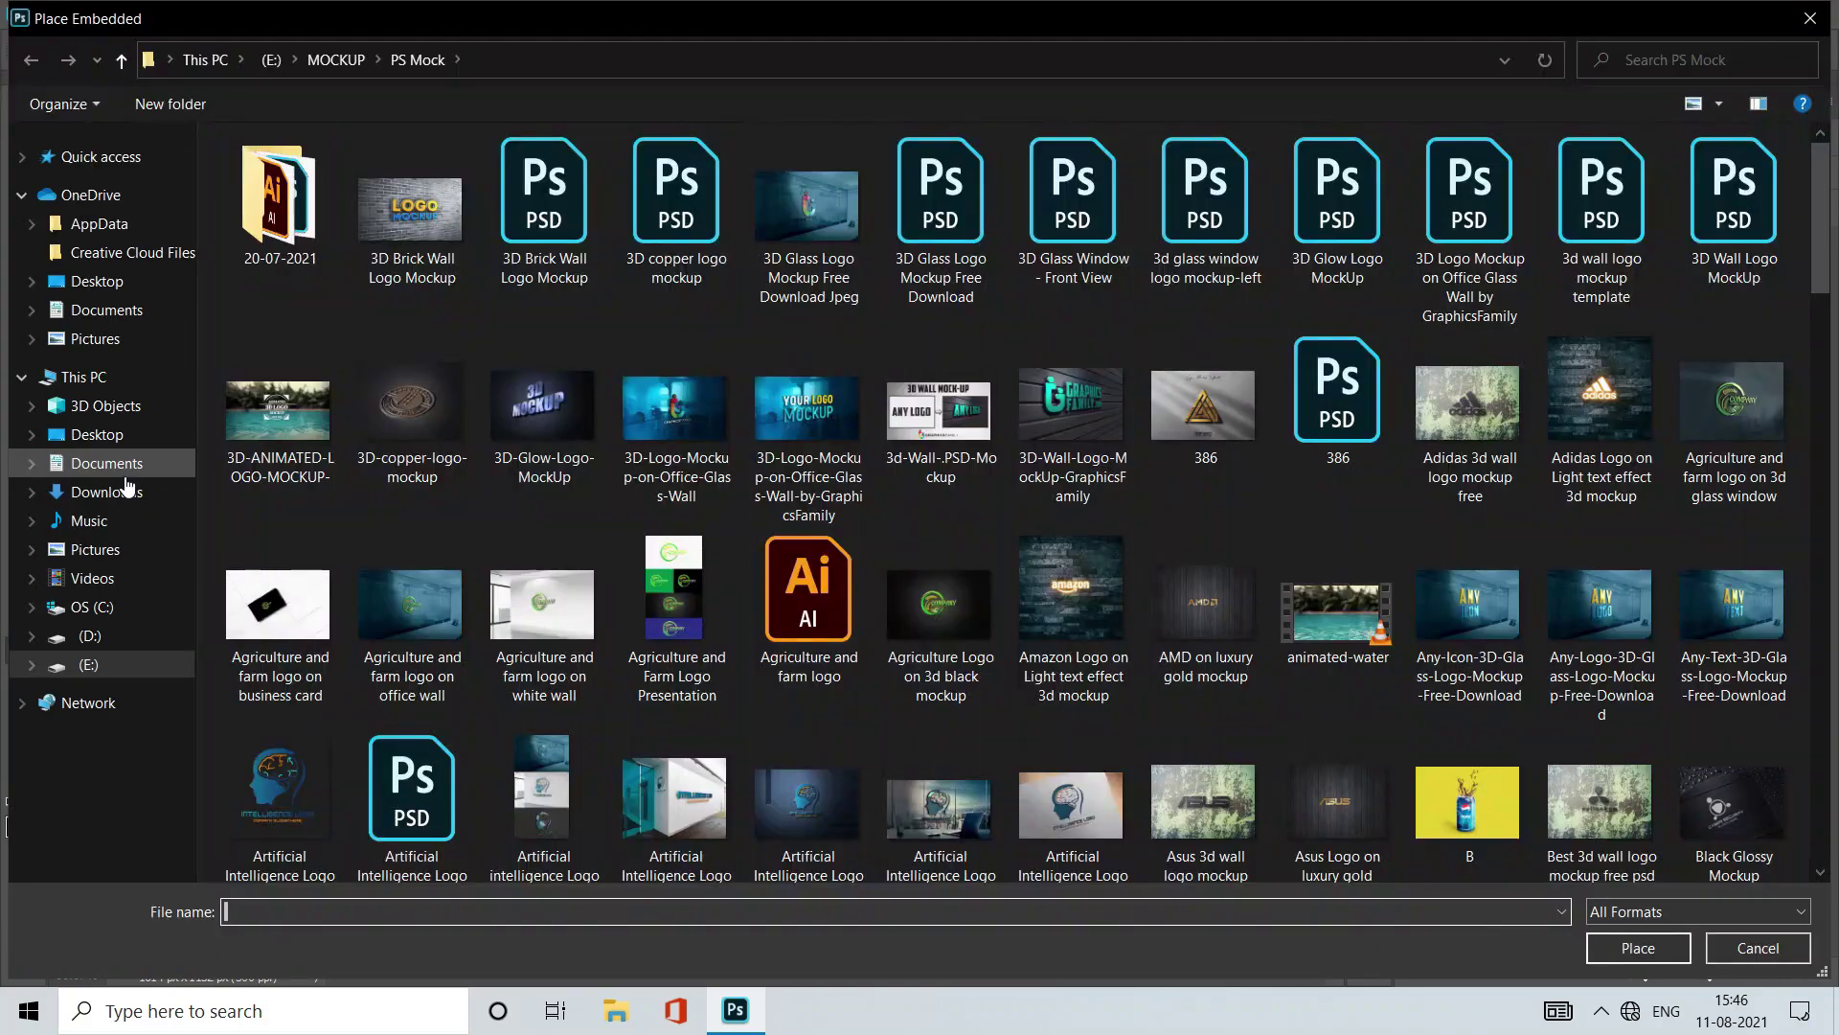
click(125, 470)
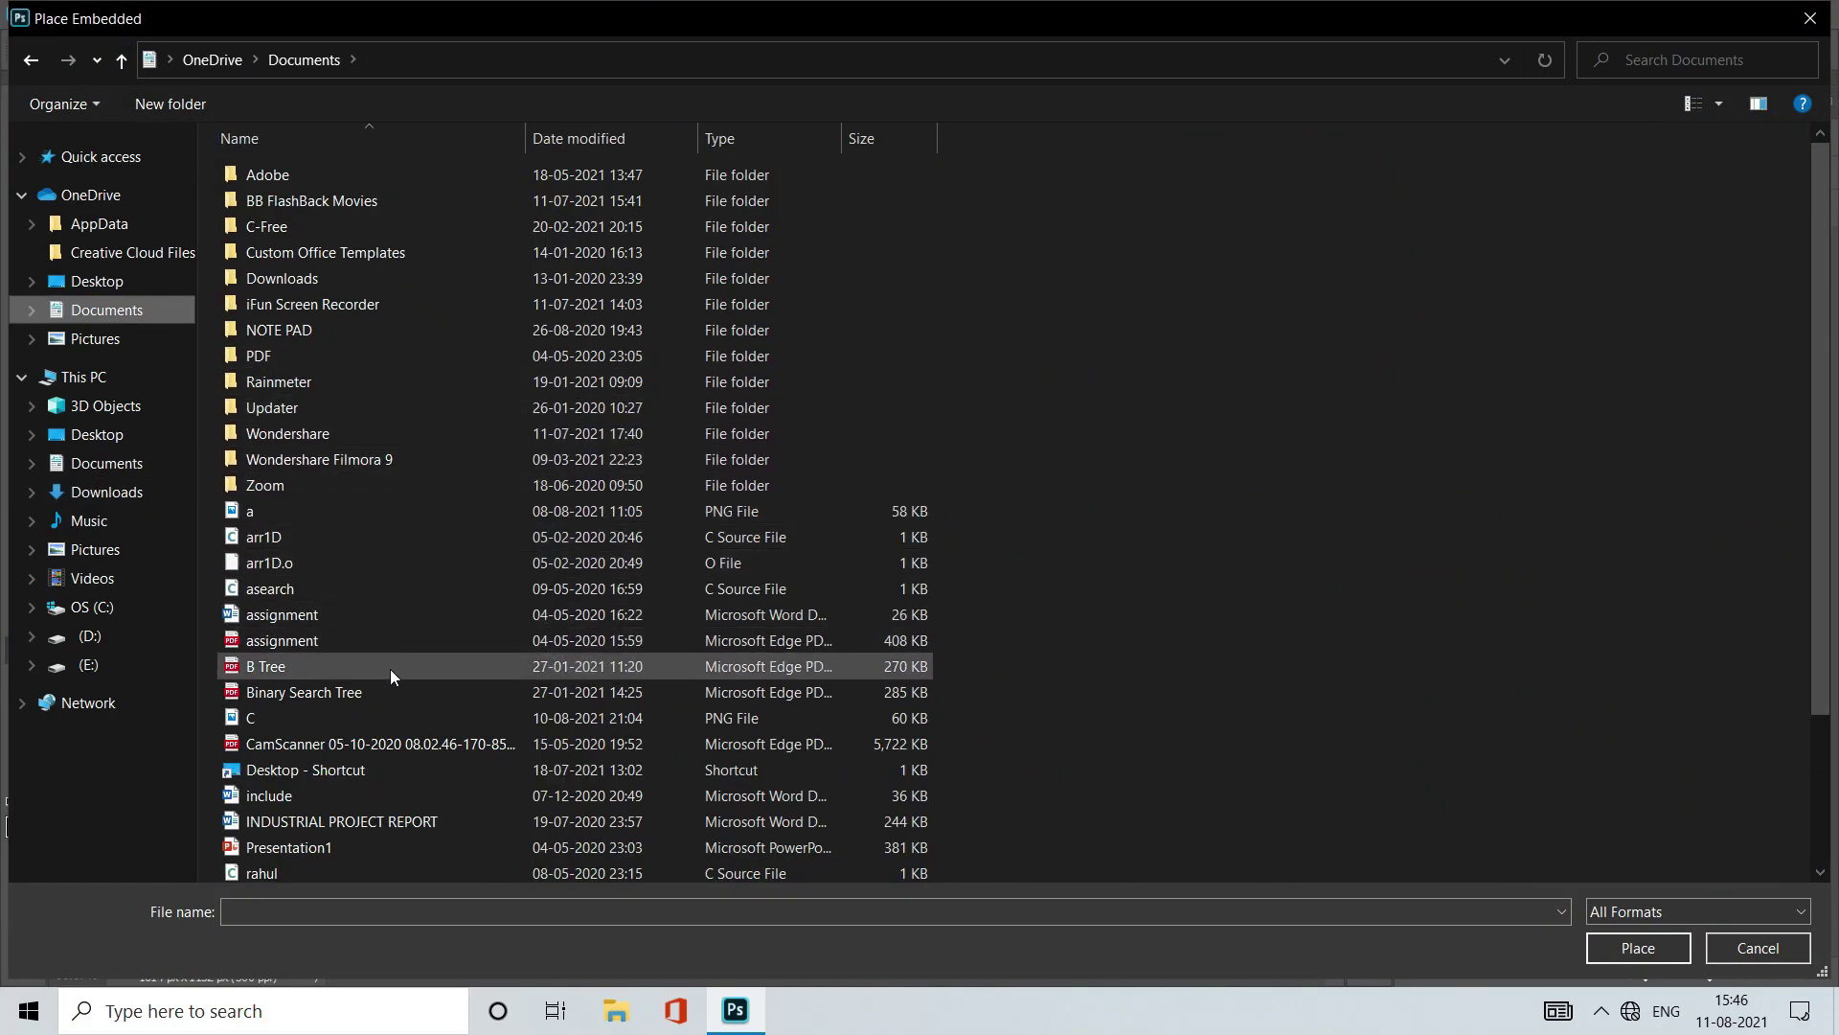
click(382, 719)
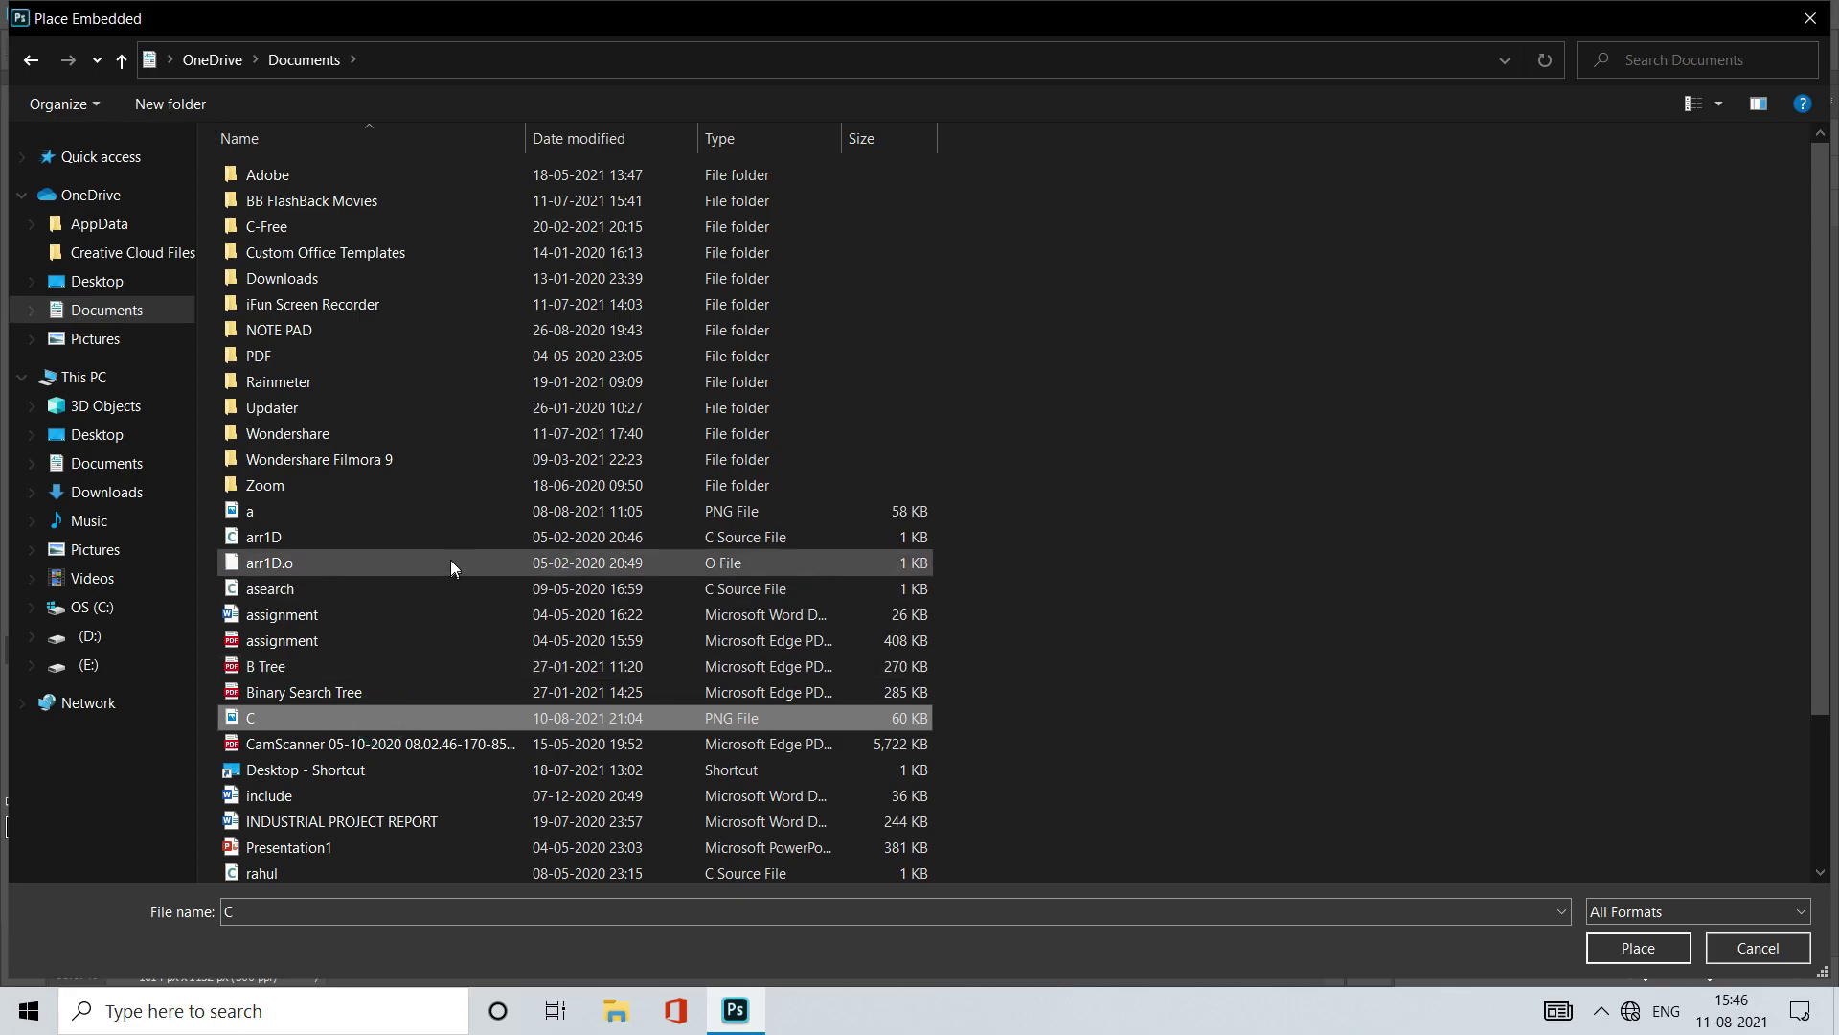
click(1631, 950)
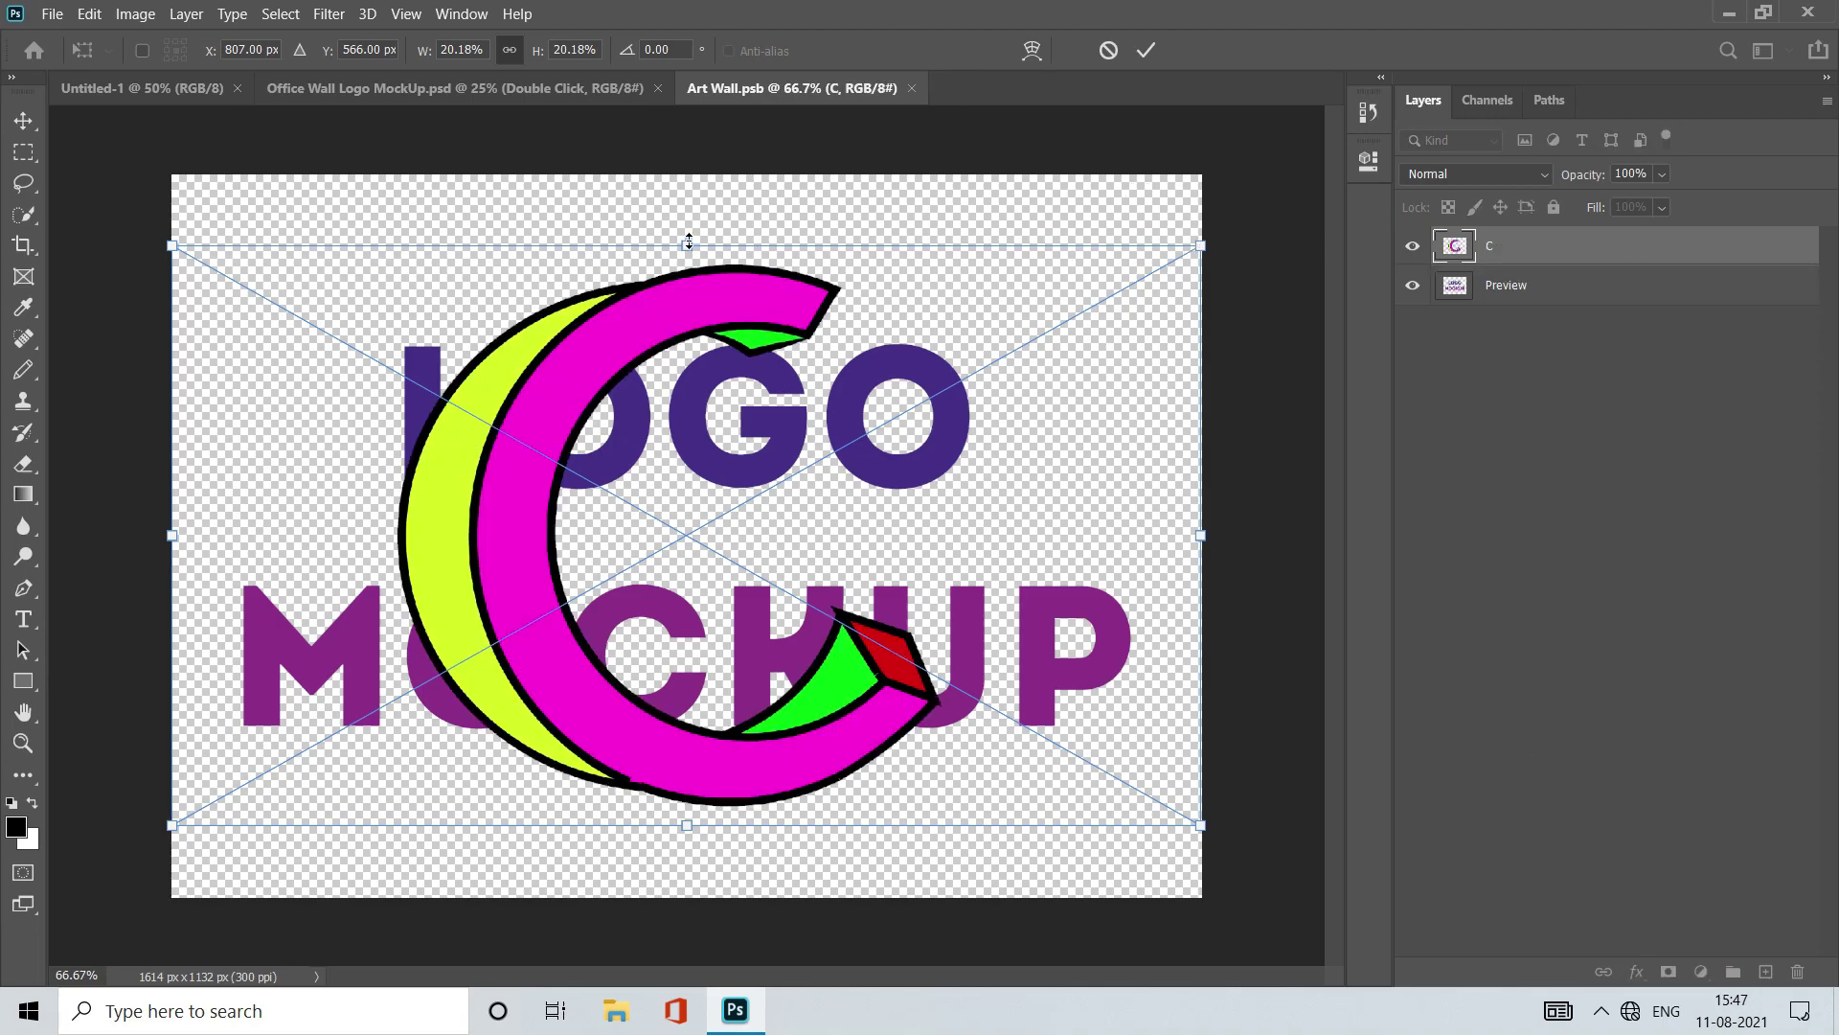
Step: Enlarge the placed C logo and commit the transform
drag(688, 240, 705, 187)
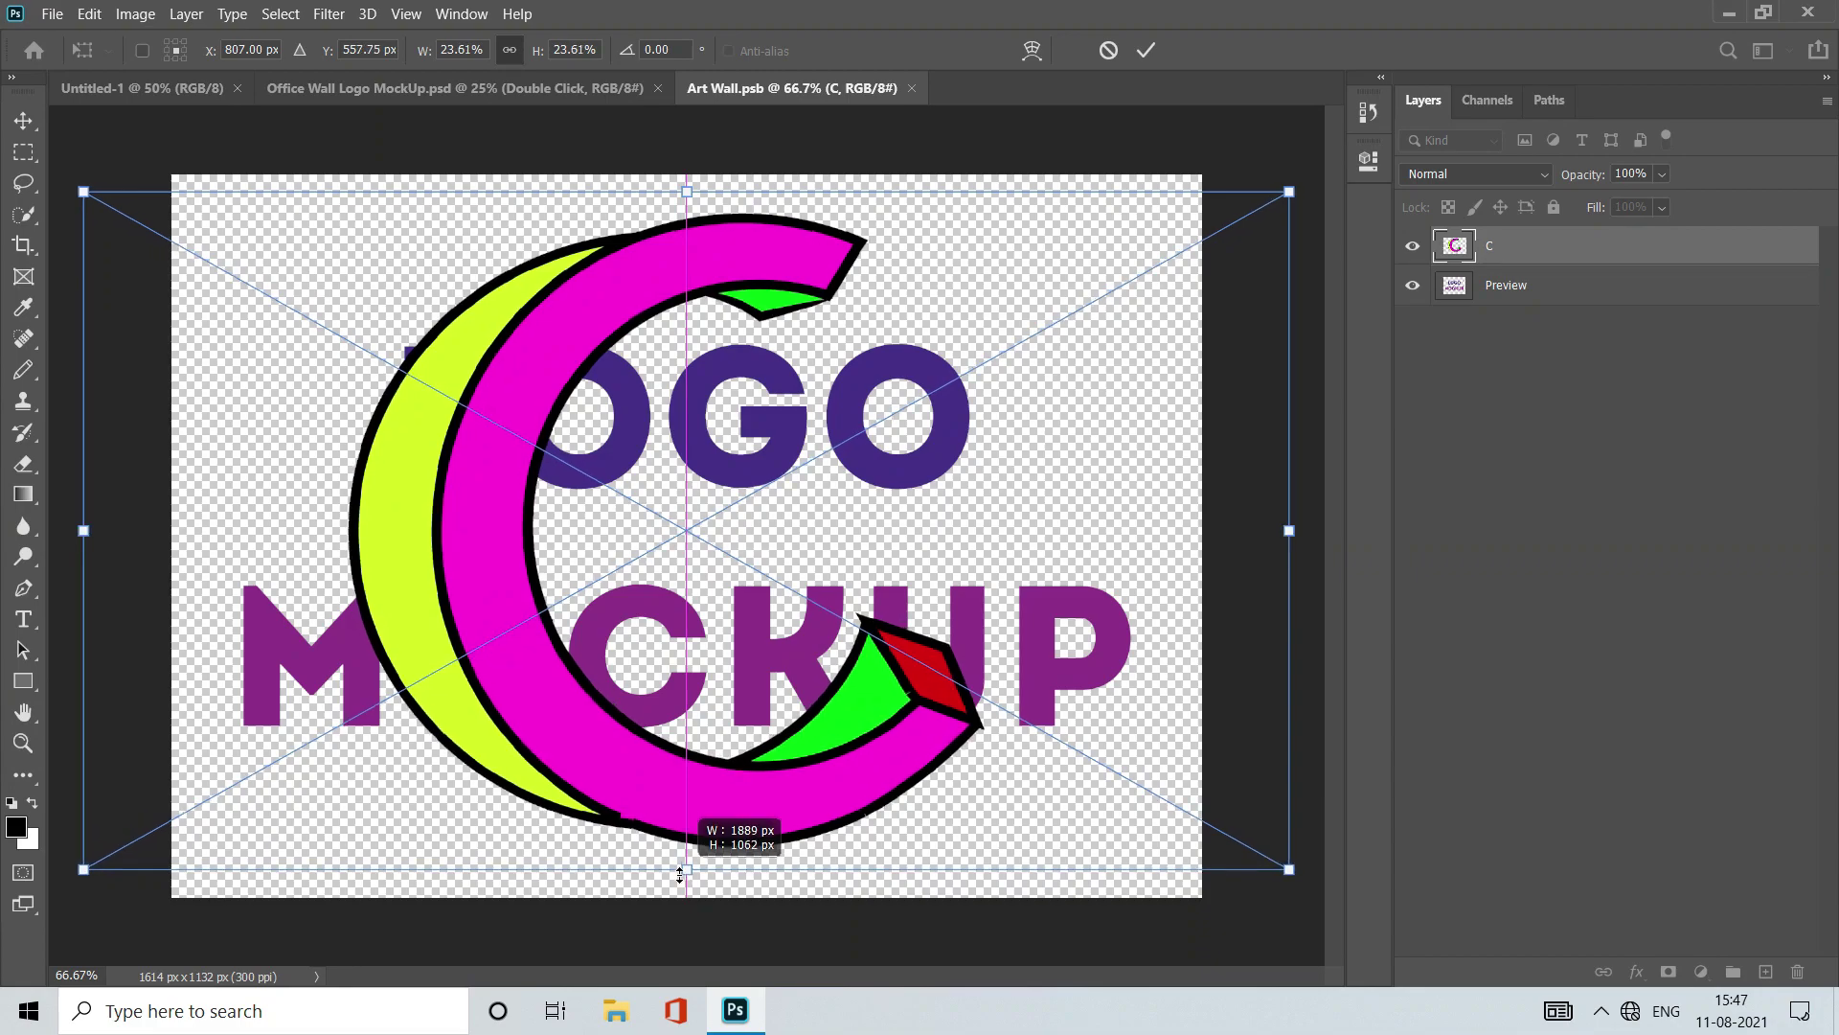
drag(680, 870, 693, 870)
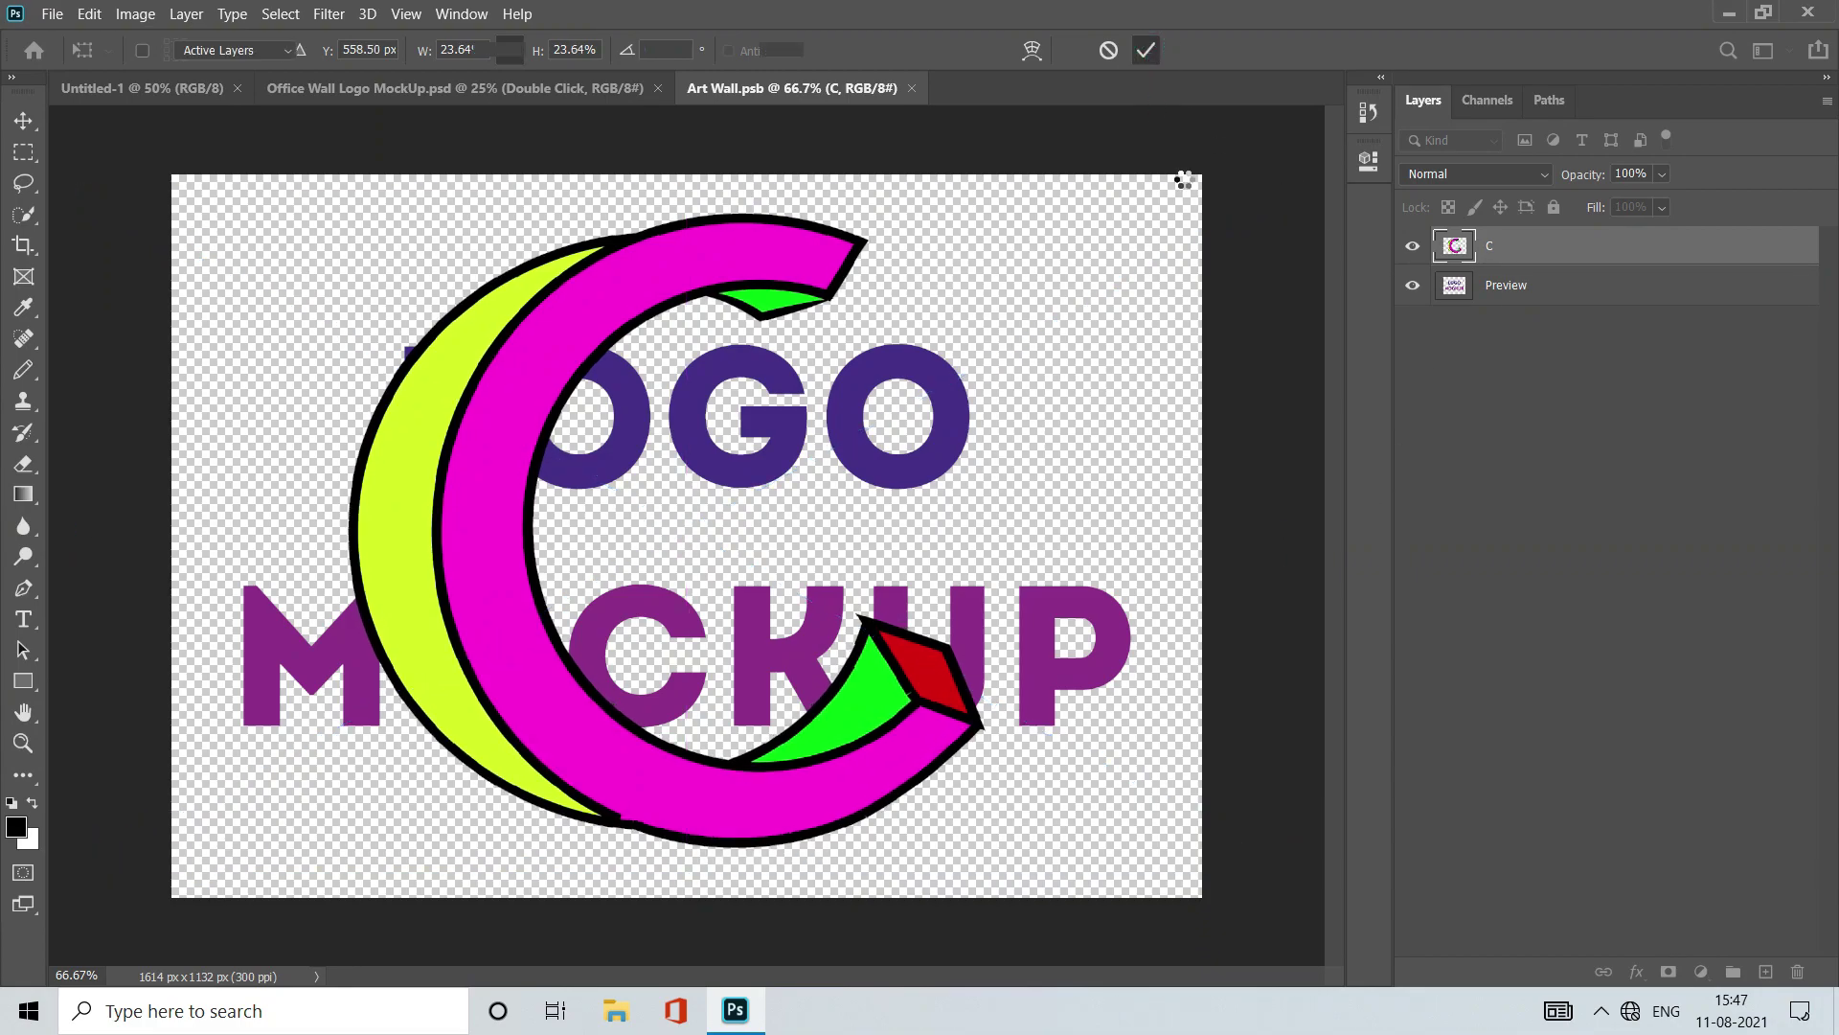
key(a)
Step: Delete the LOGO MOCKUP preview layer and close the Art Wall artwork
click(1507, 285)
drag(1506, 285, 1797, 971)
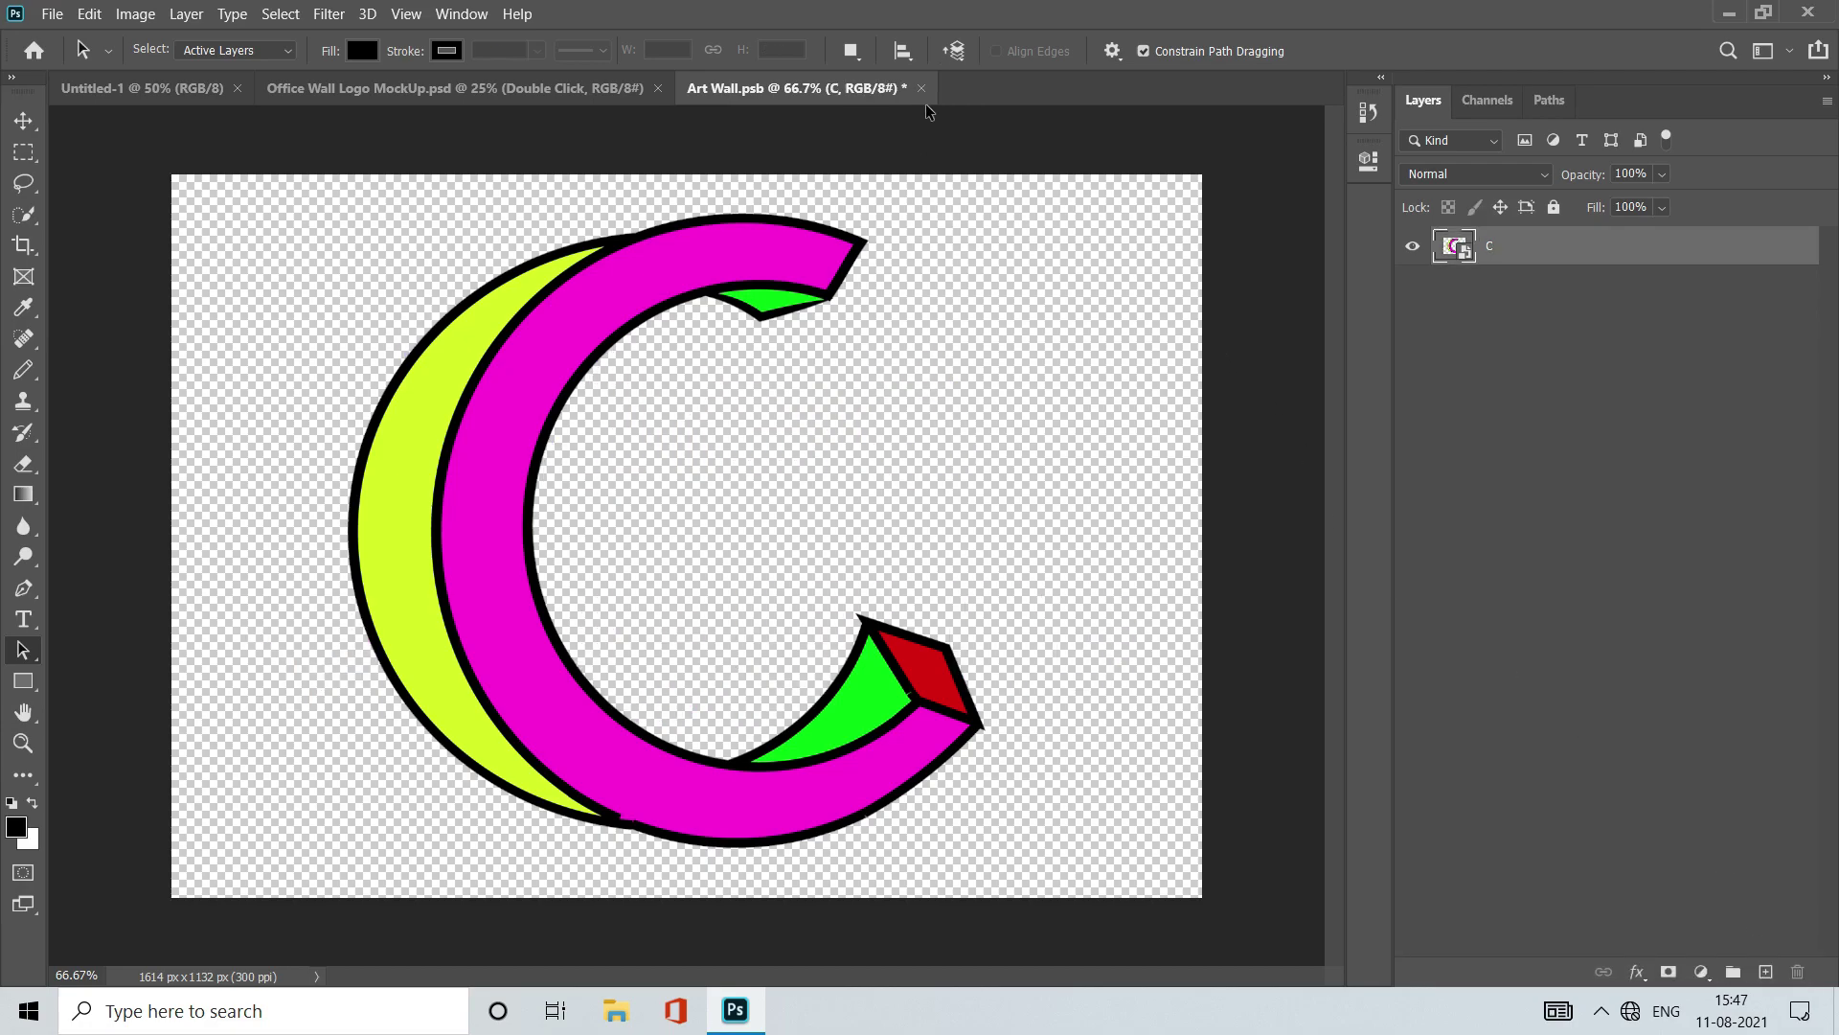
click(920, 88)
Step: Keep the Art Wall edits, then save the mockup as JPEG 'C' on the Desktop at quality 10
click(882, 393)
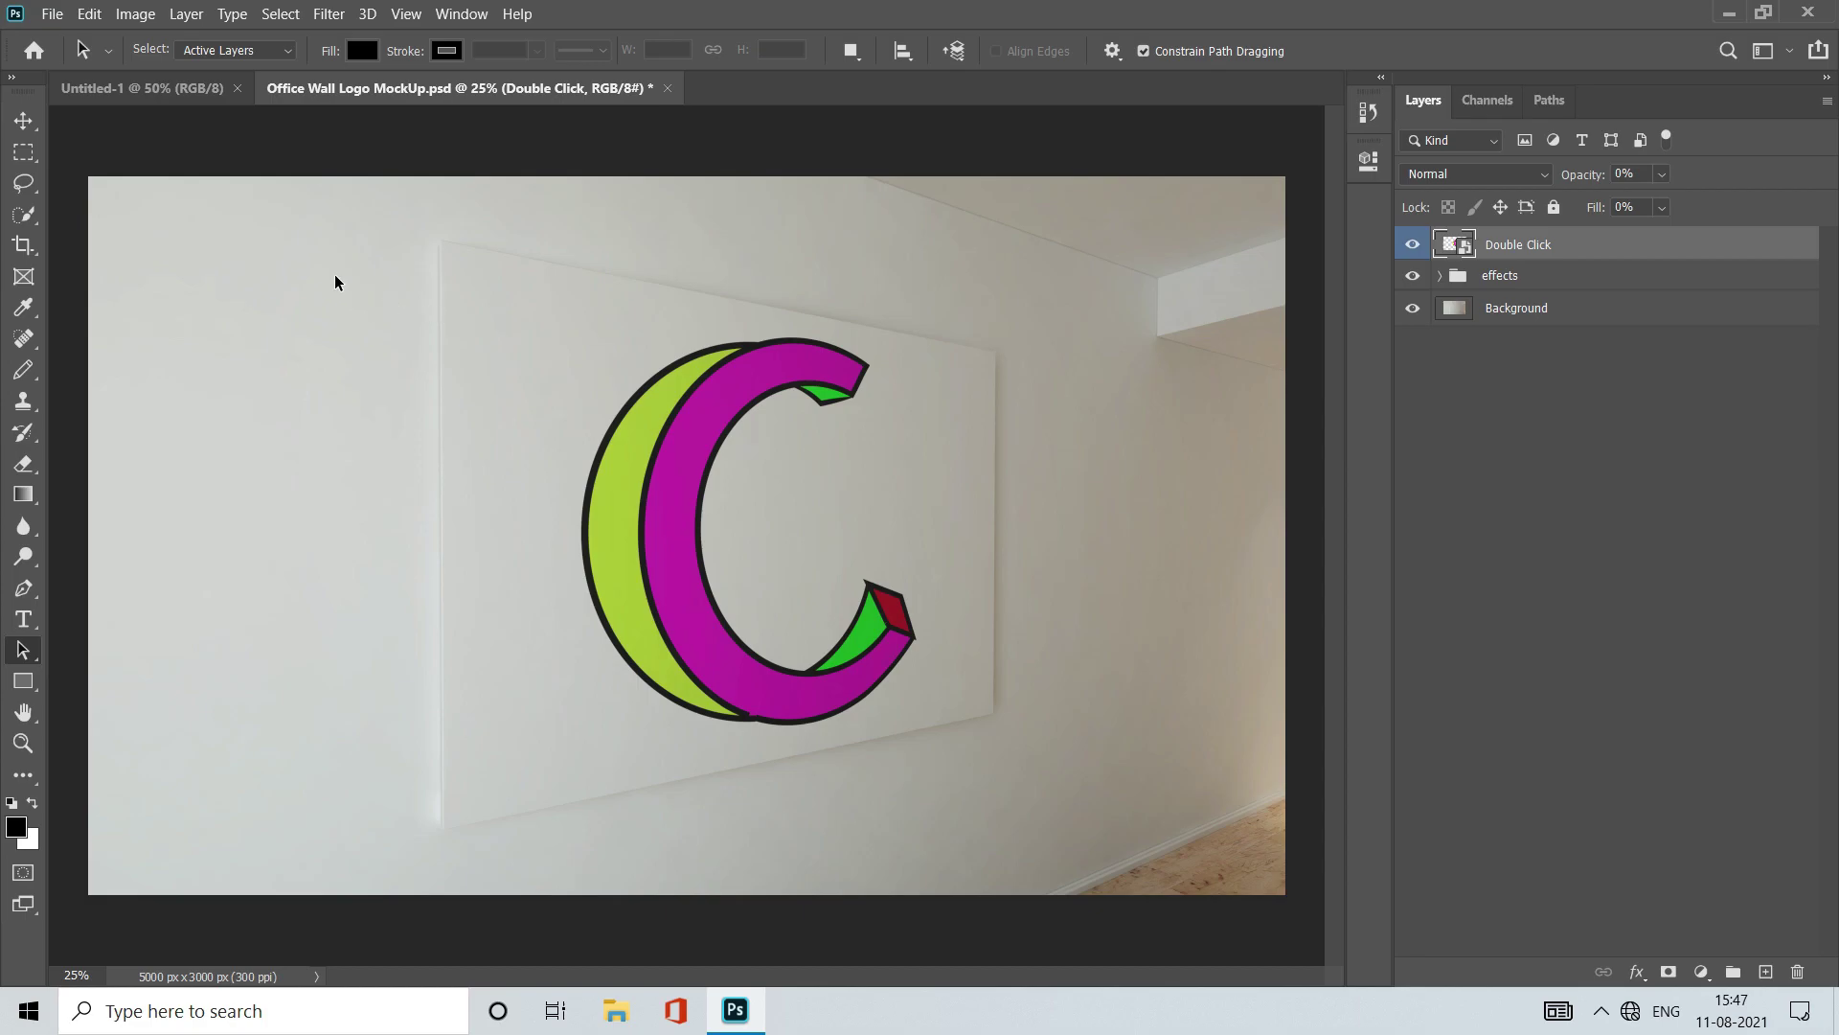
click(52, 13)
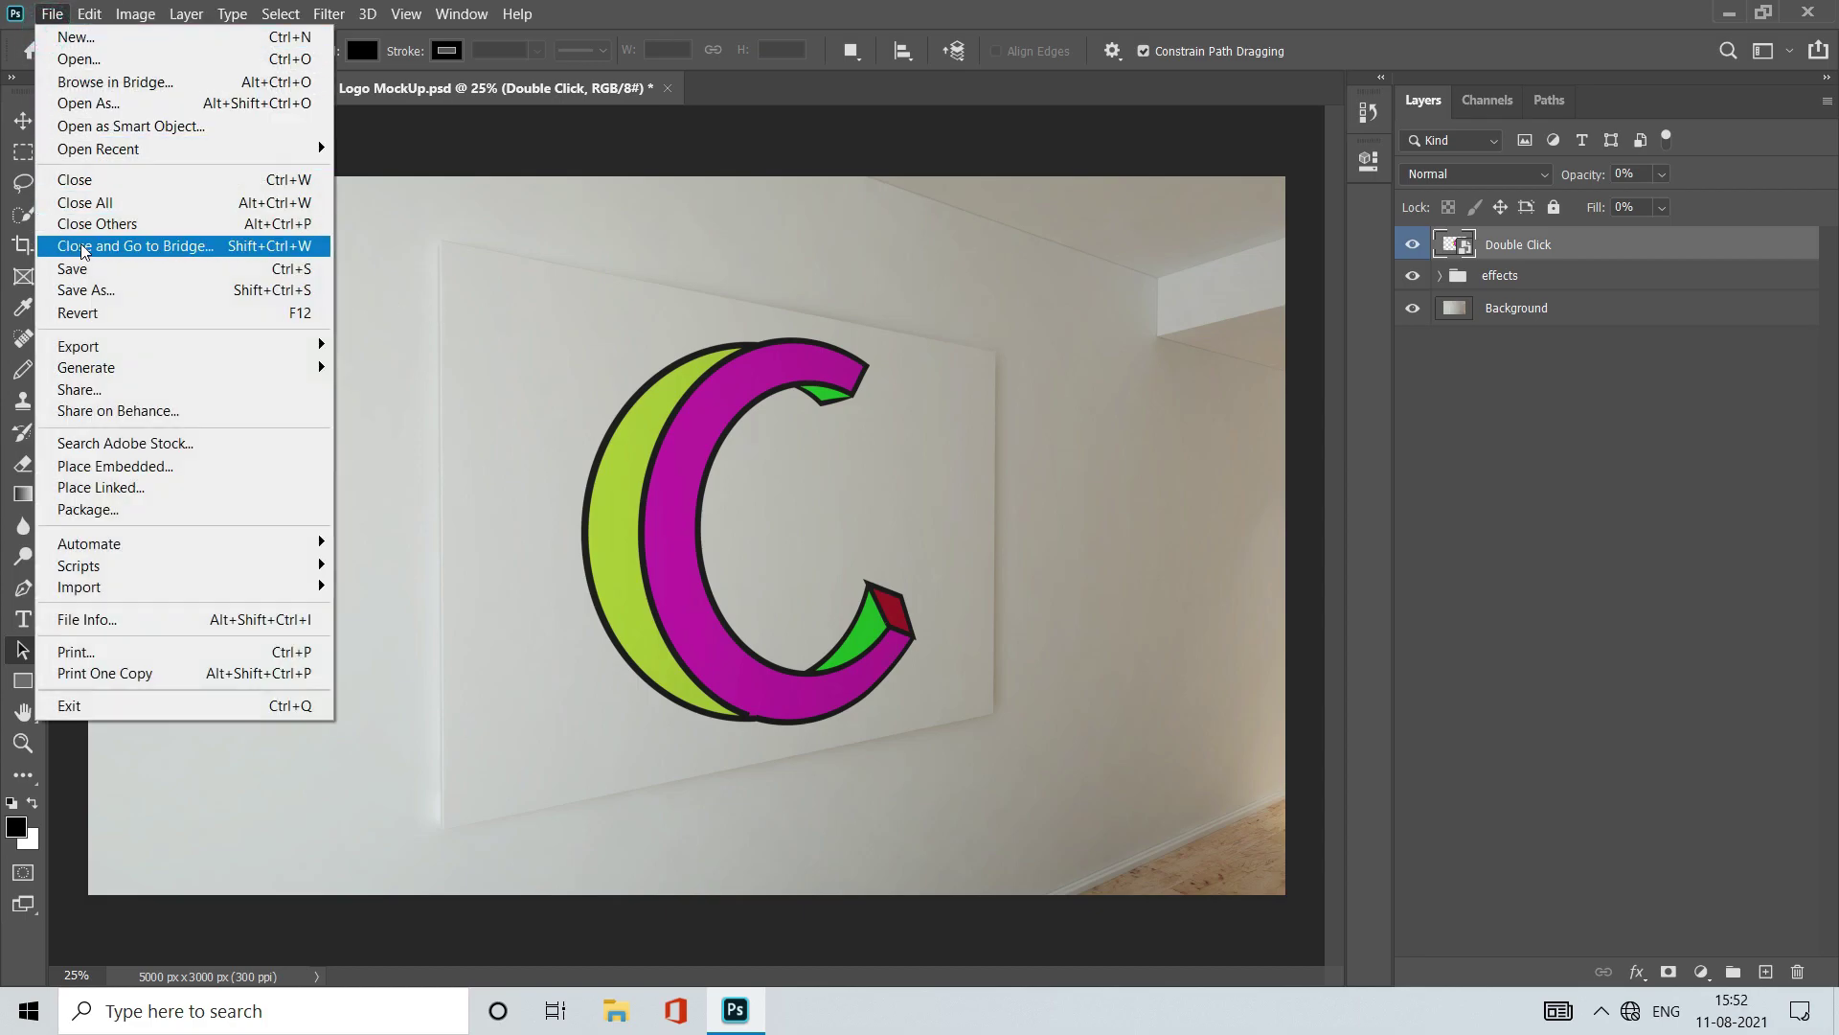
click(95, 293)
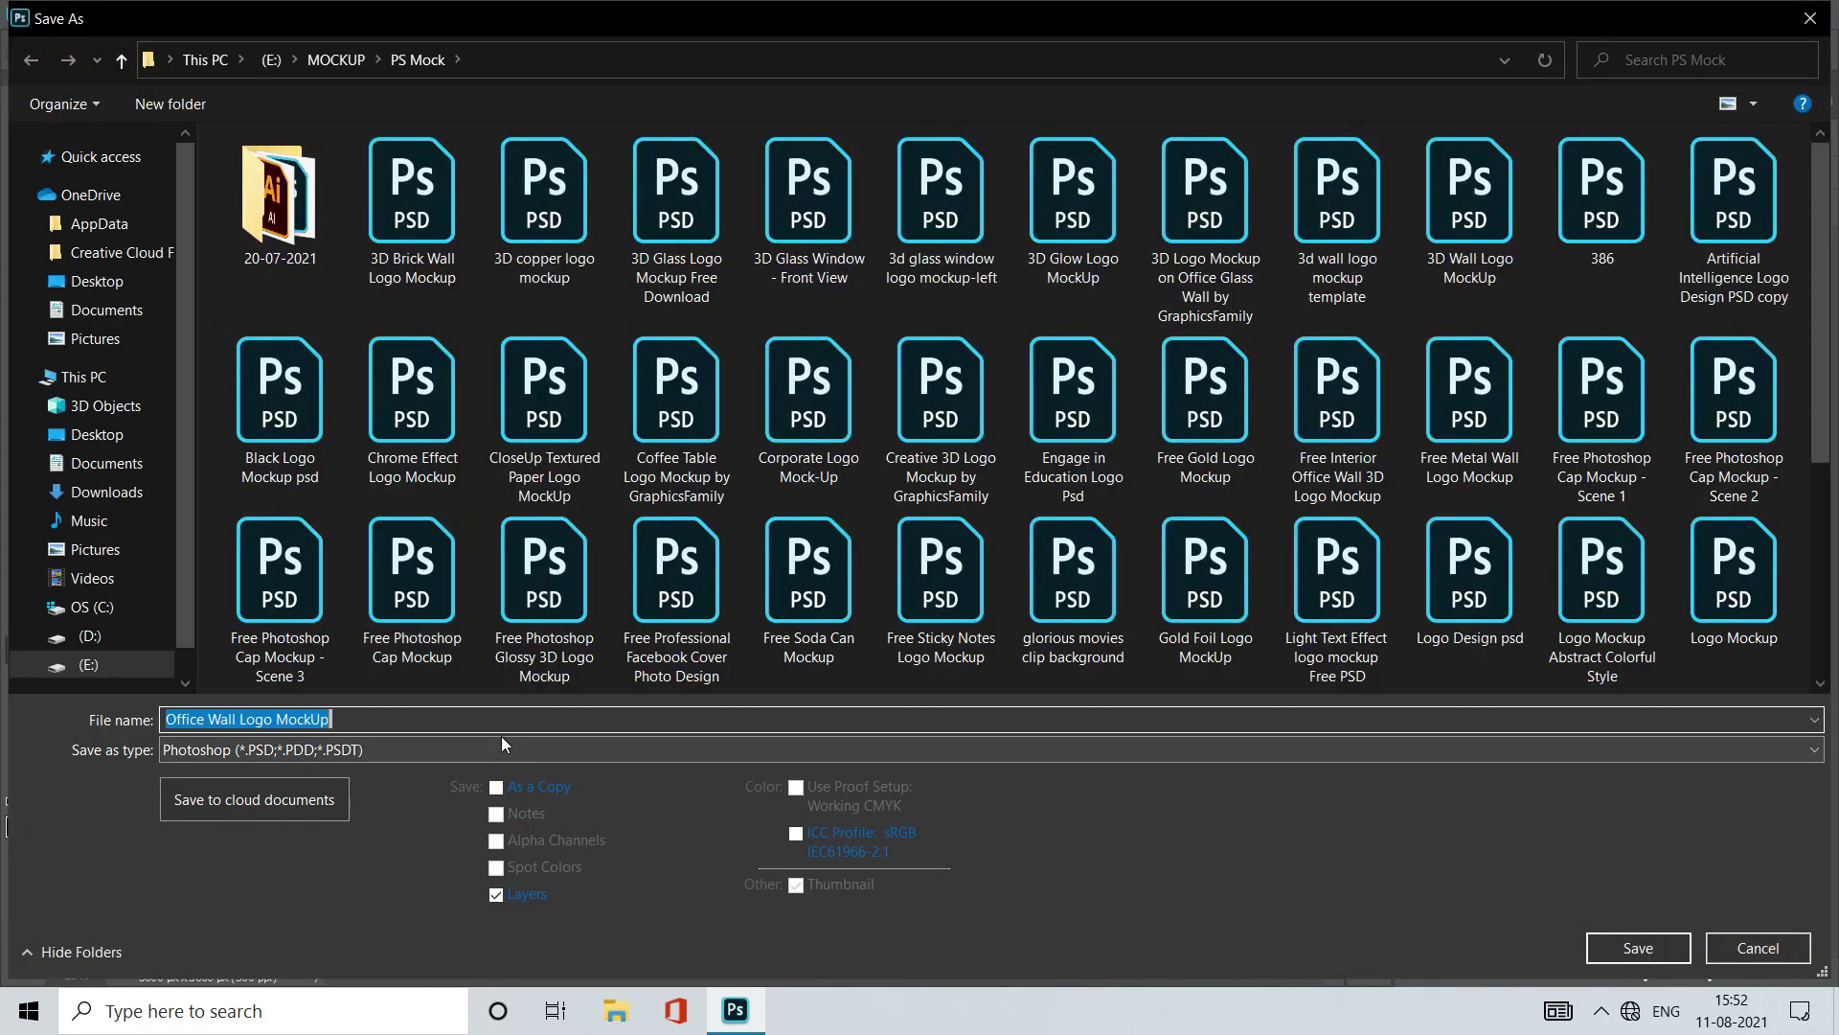
click(498, 750)
click(511, 496)
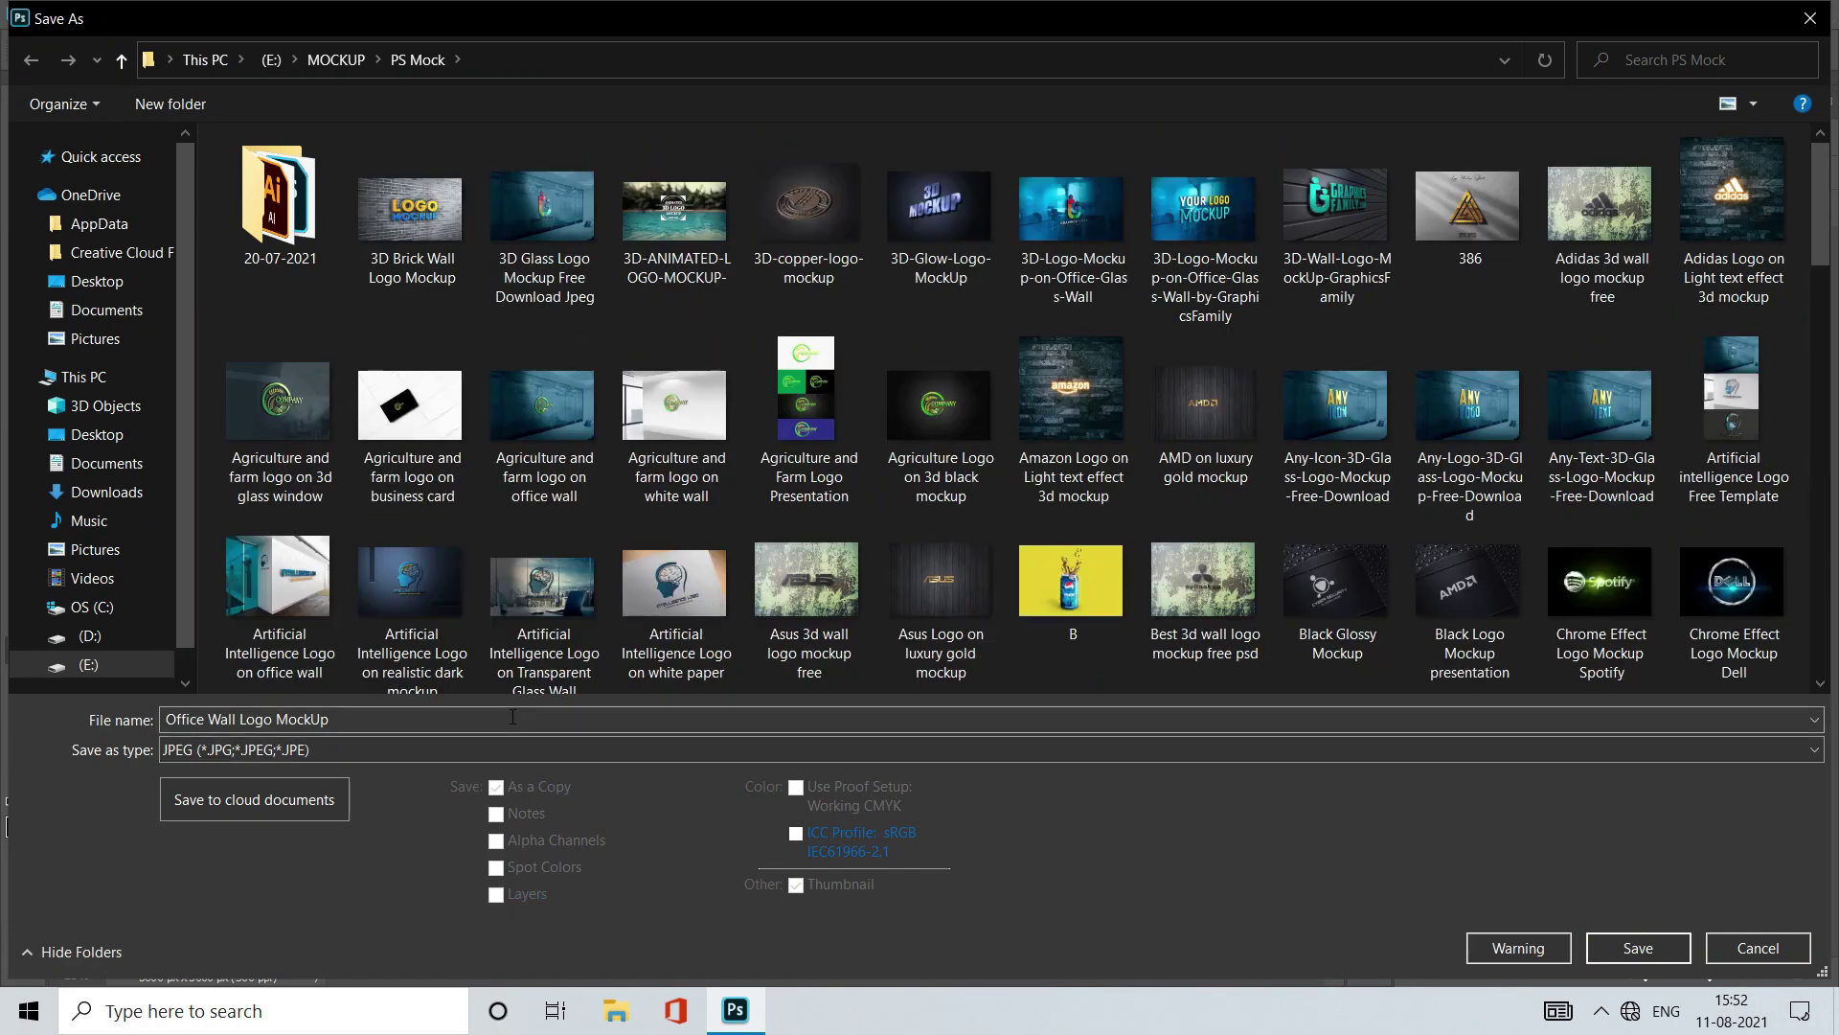
key(BackSpace)
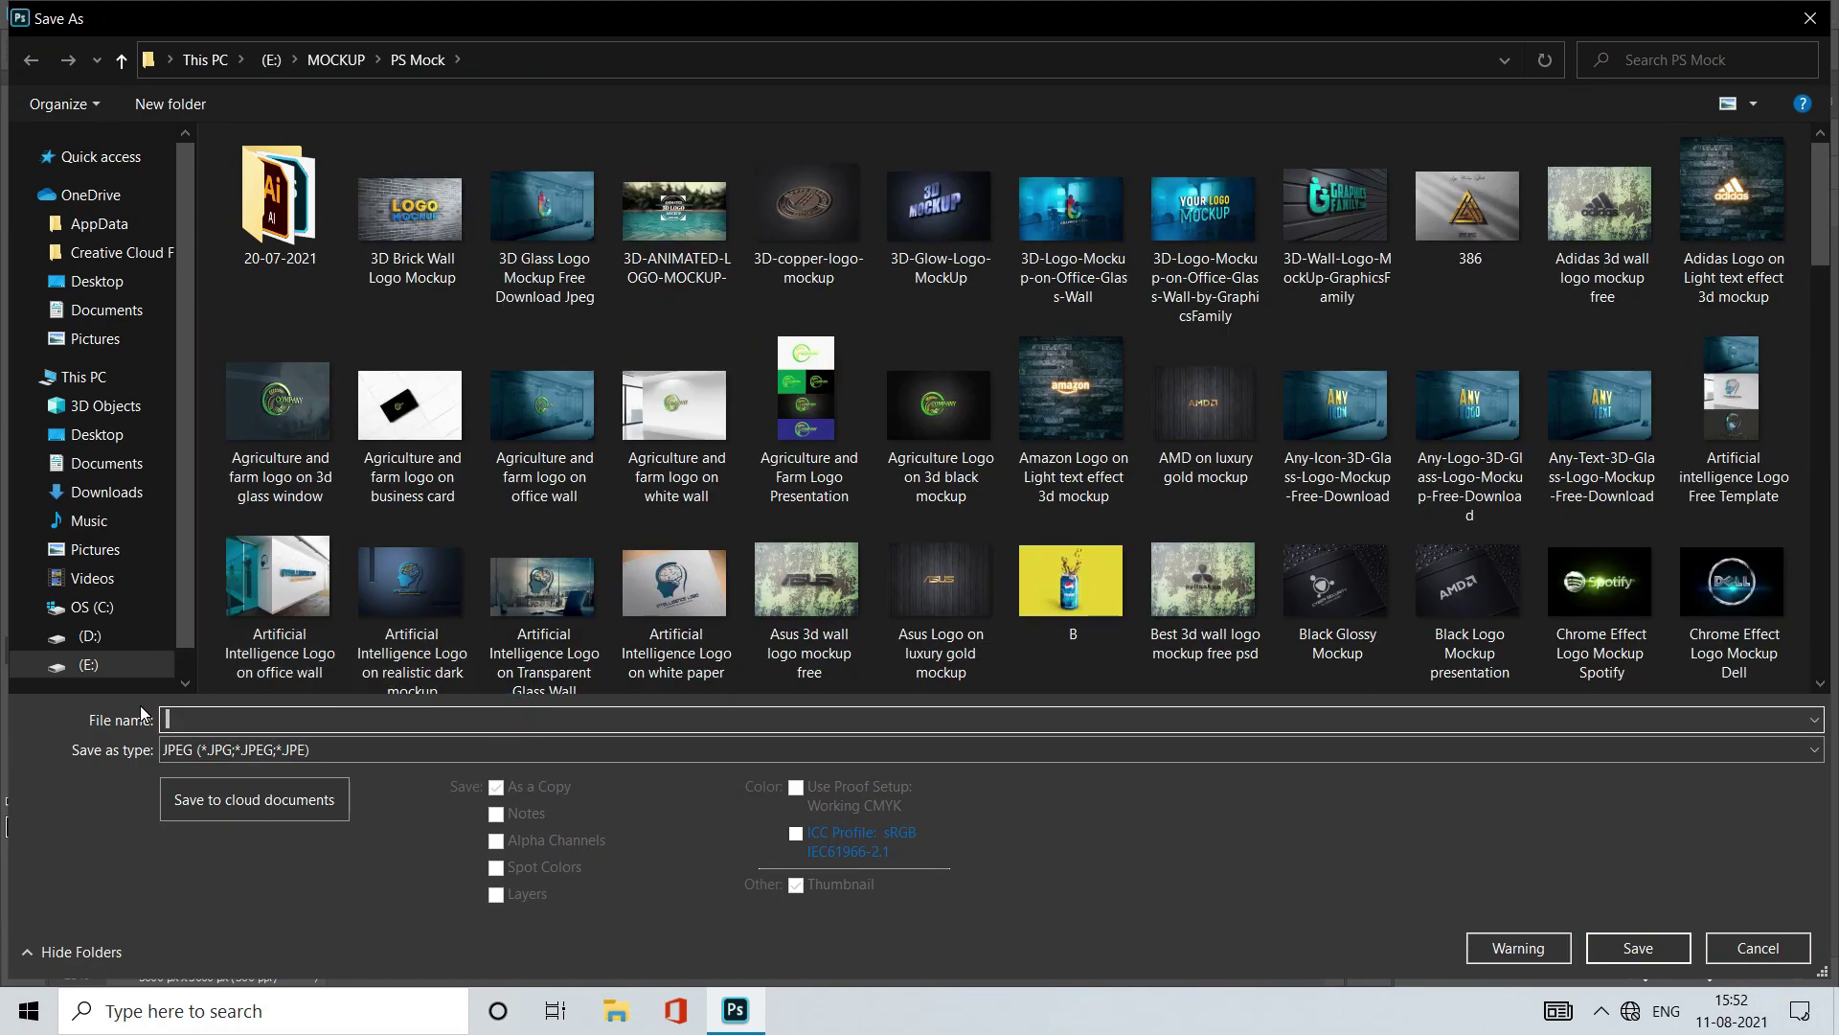
text(C)
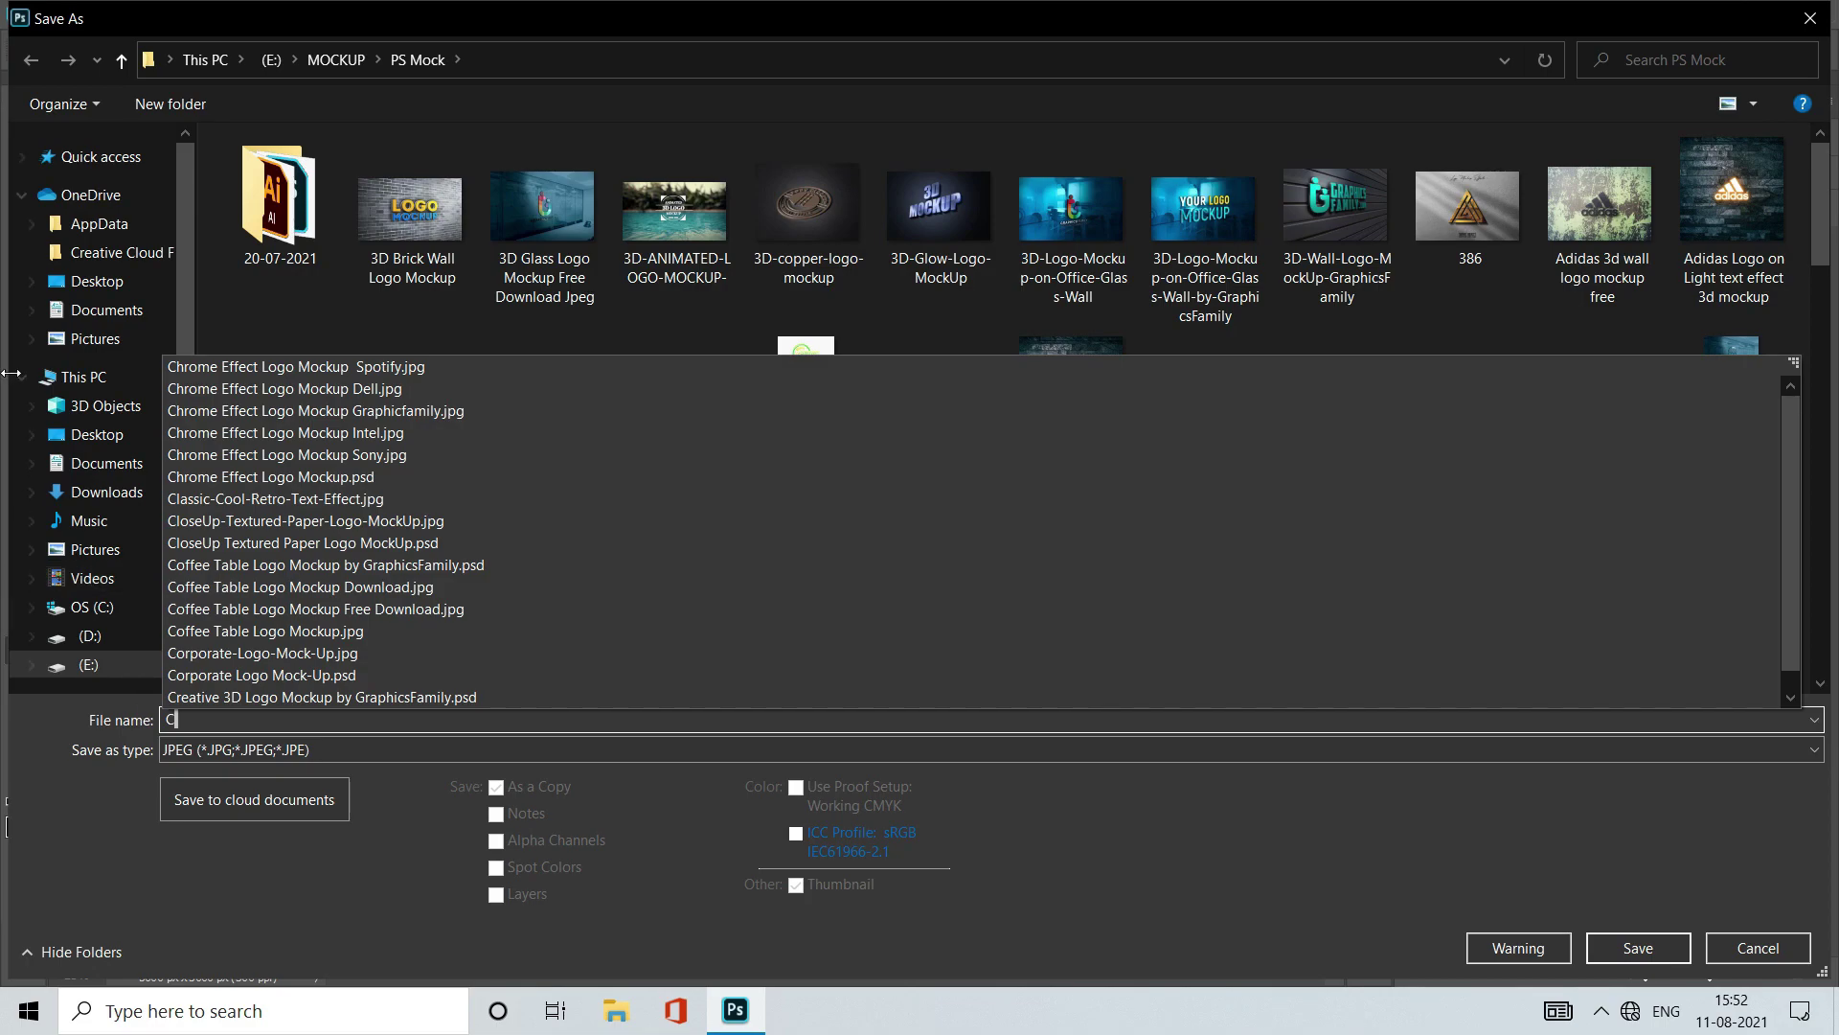
click(97, 281)
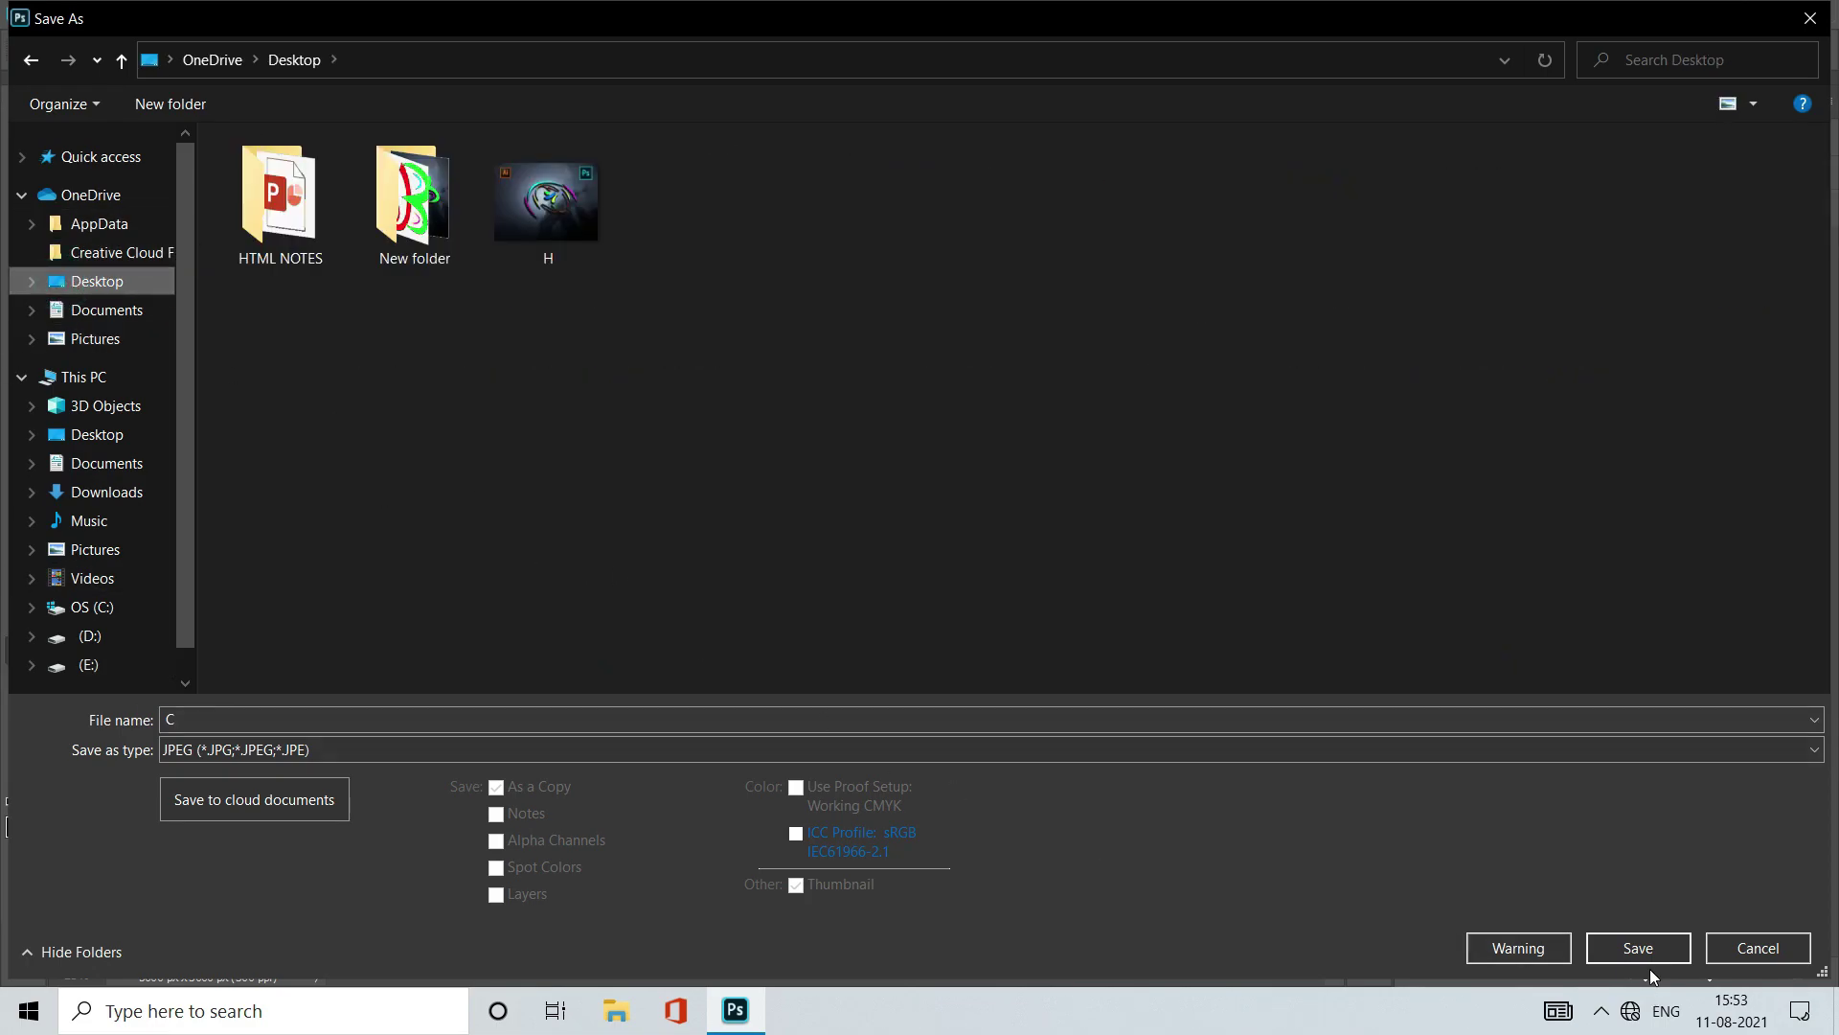
click(1640, 951)
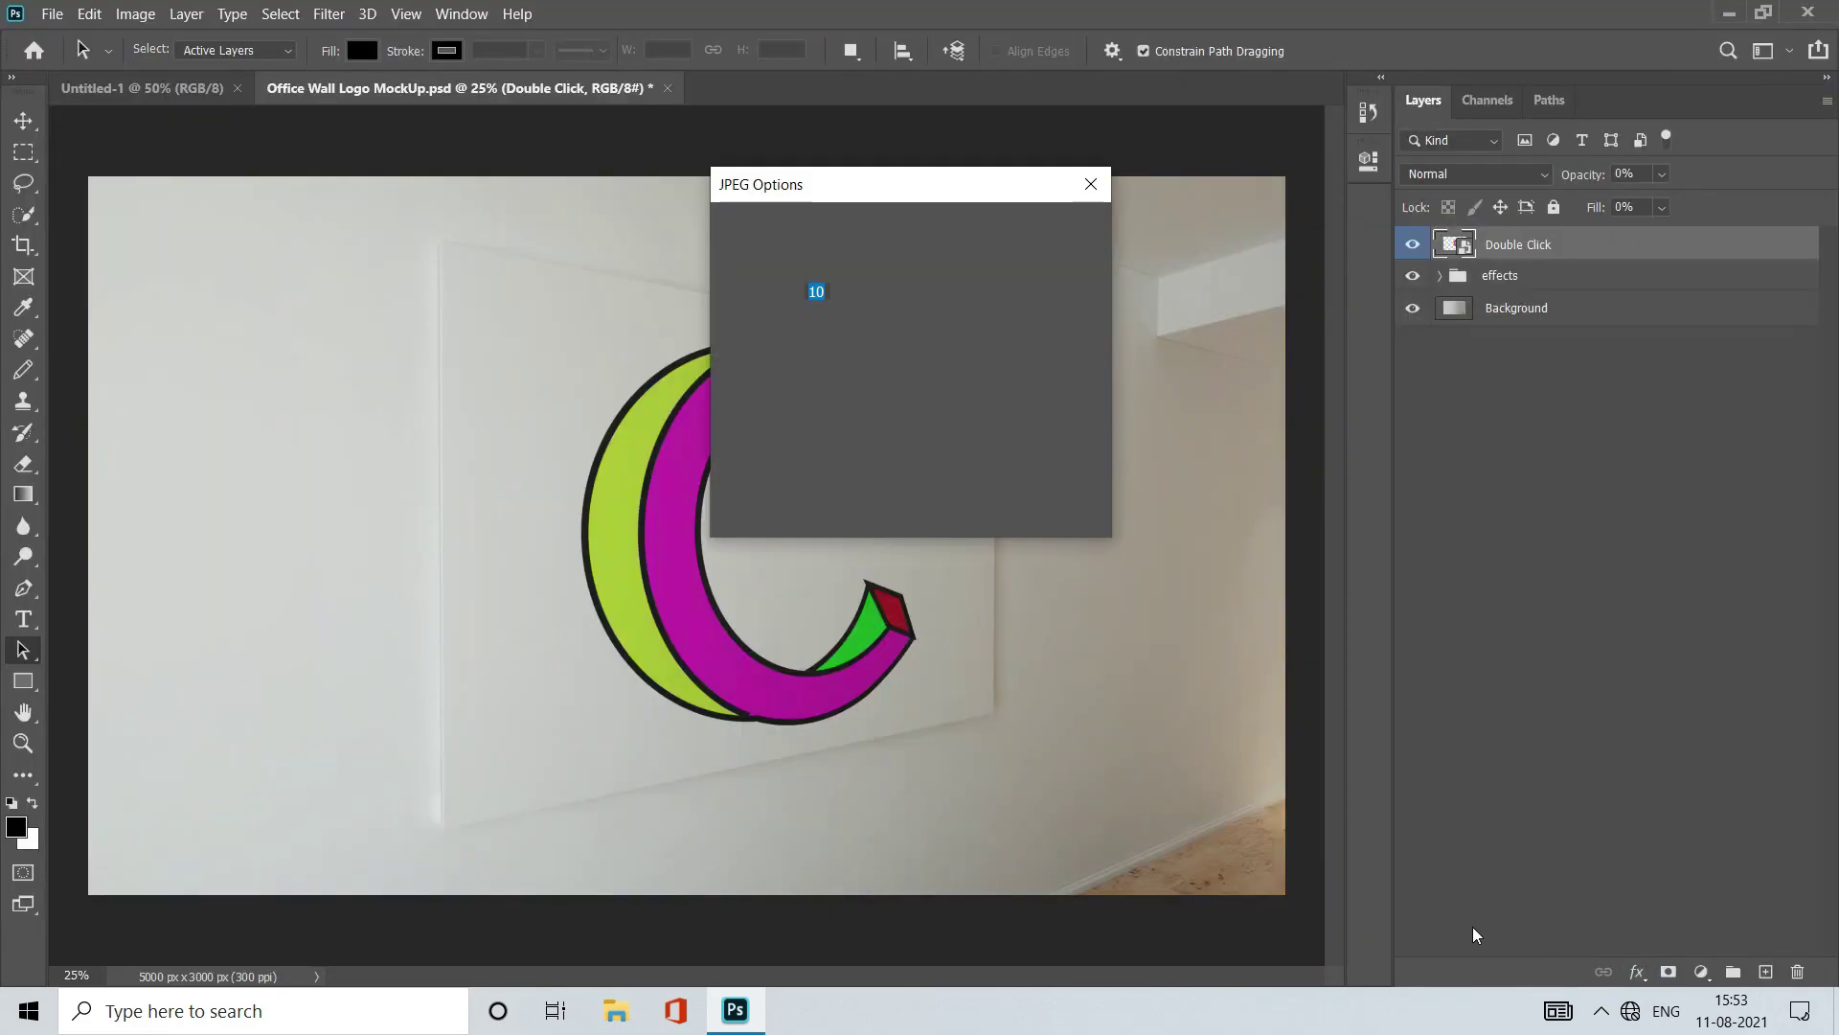
click(1060, 230)
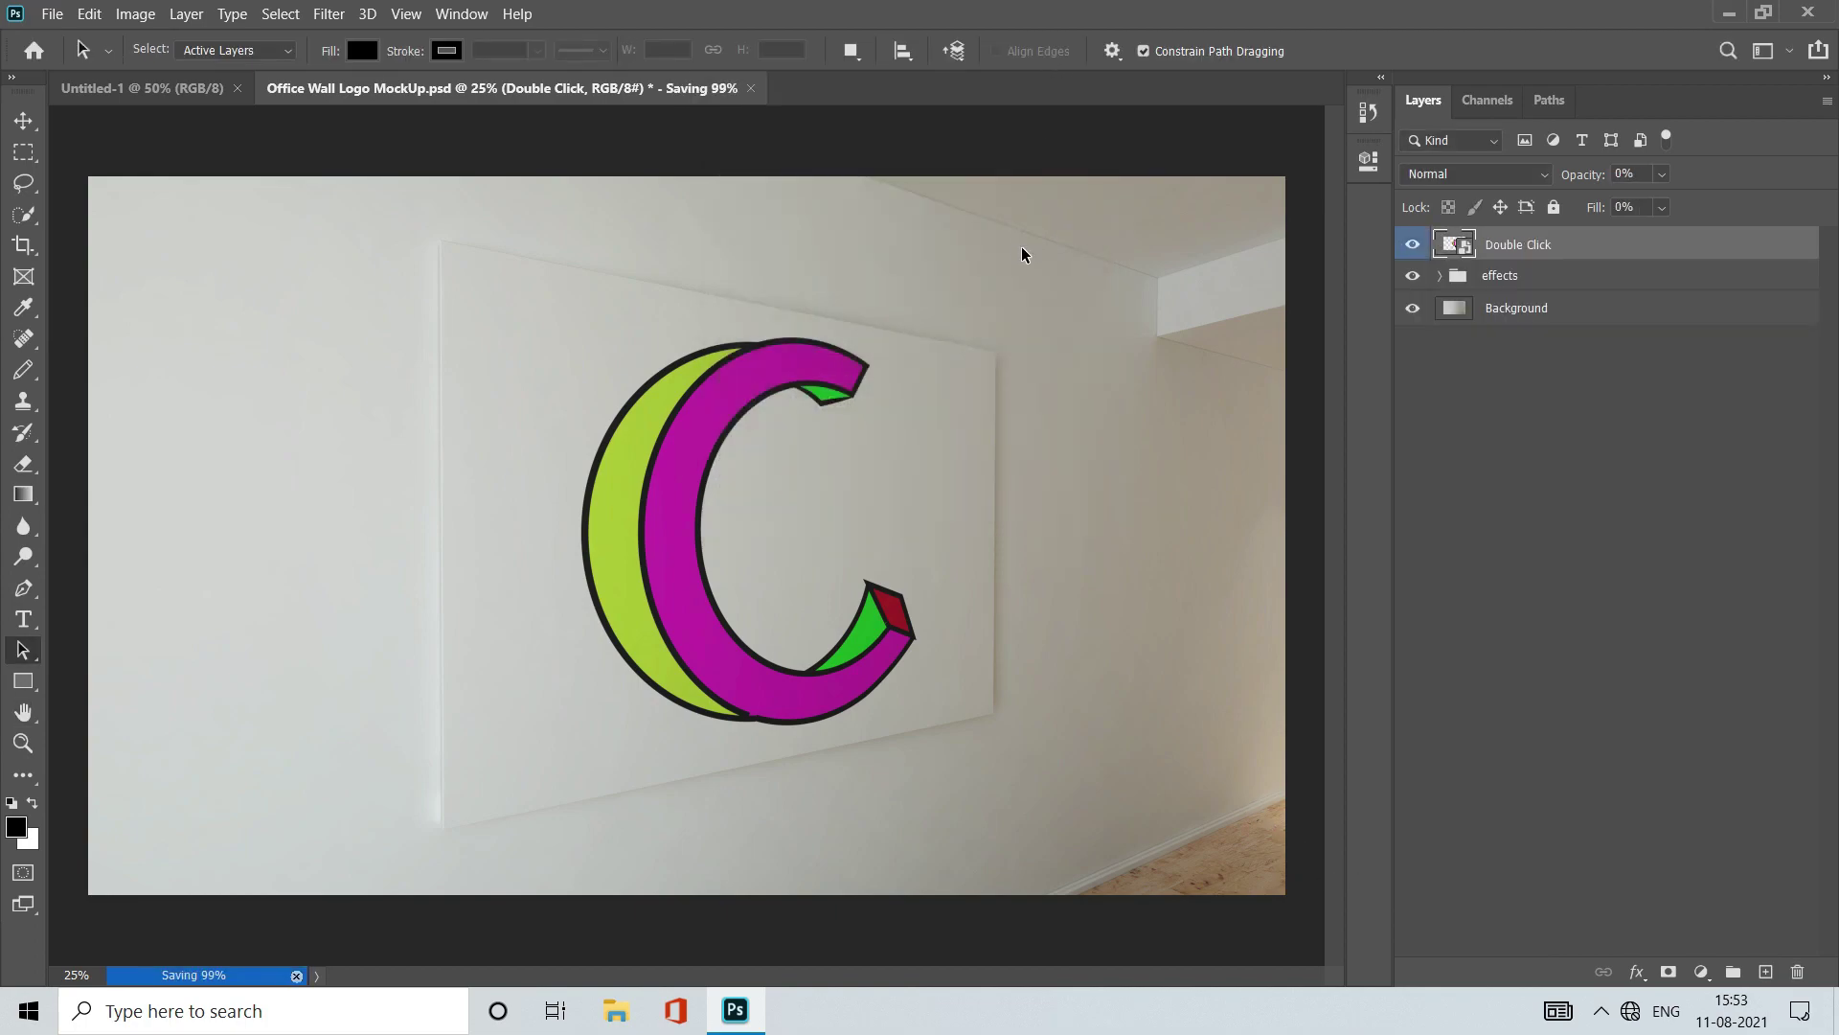